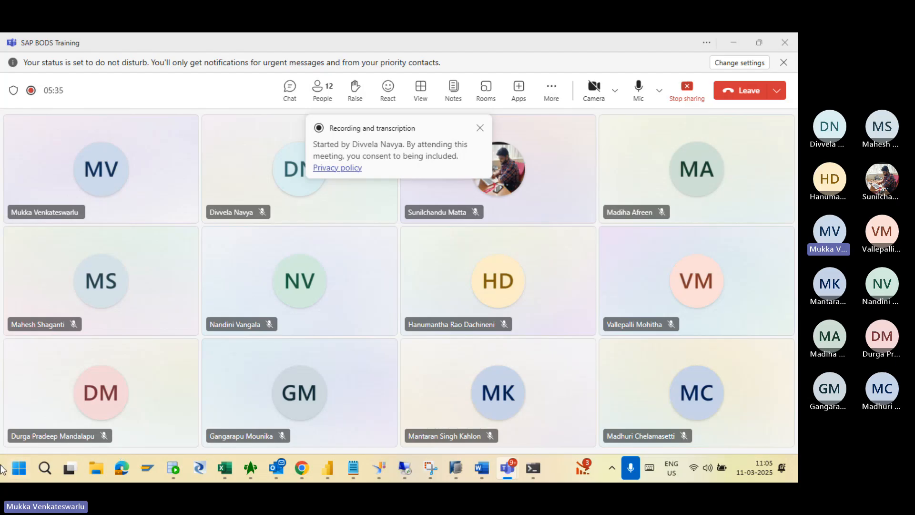
Expand the SAP Data Services 4.3 folder in the Start menu's All apps list.
click(20, 478)
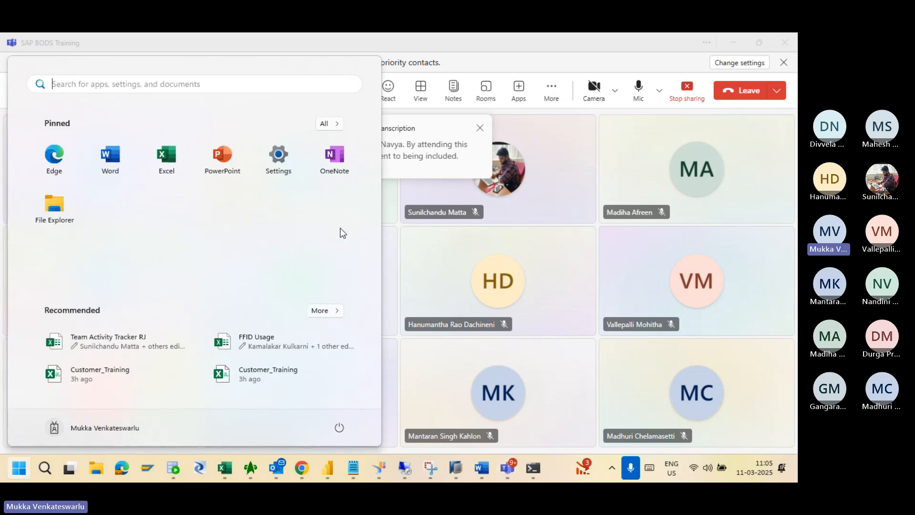
click(328, 124)
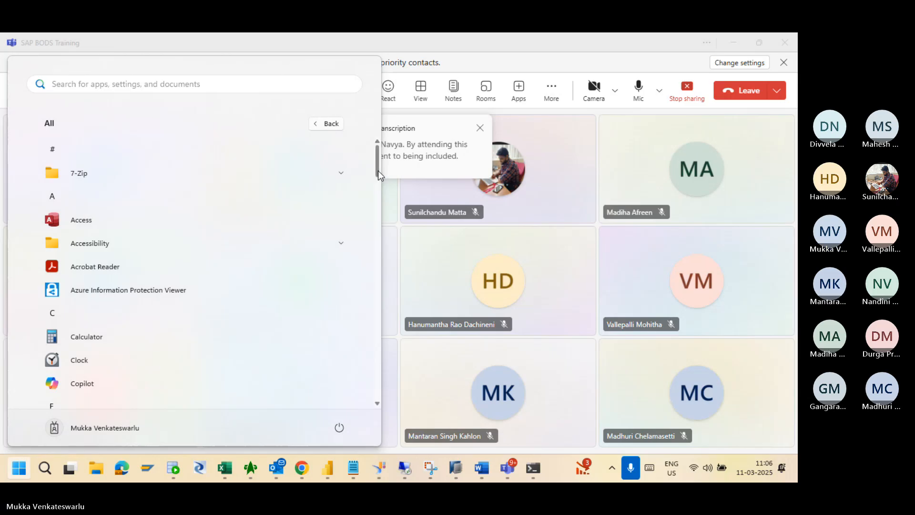
mouse_move(379, 170)
mouse_down()
mouse_move(382, 270)
mouse_move(372, 316)
mouse_up()
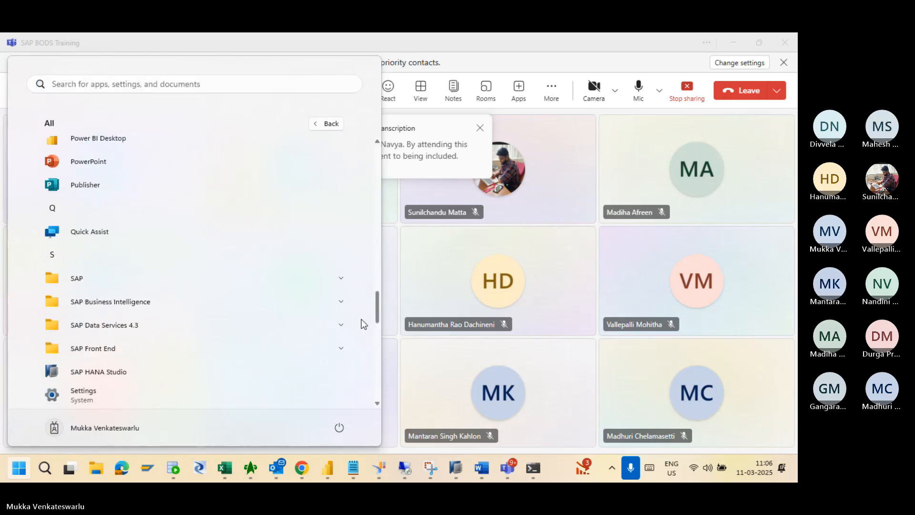
click(289, 330)
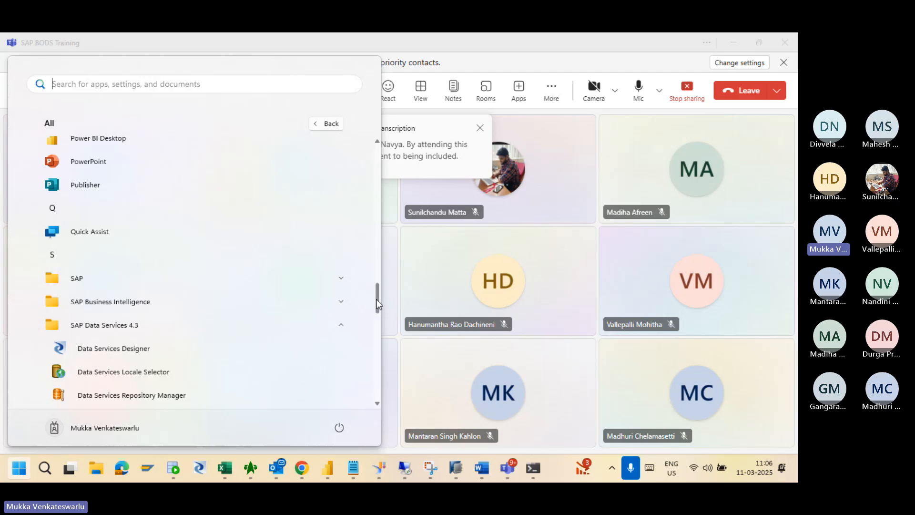
scroll(377, 304, down, 5)
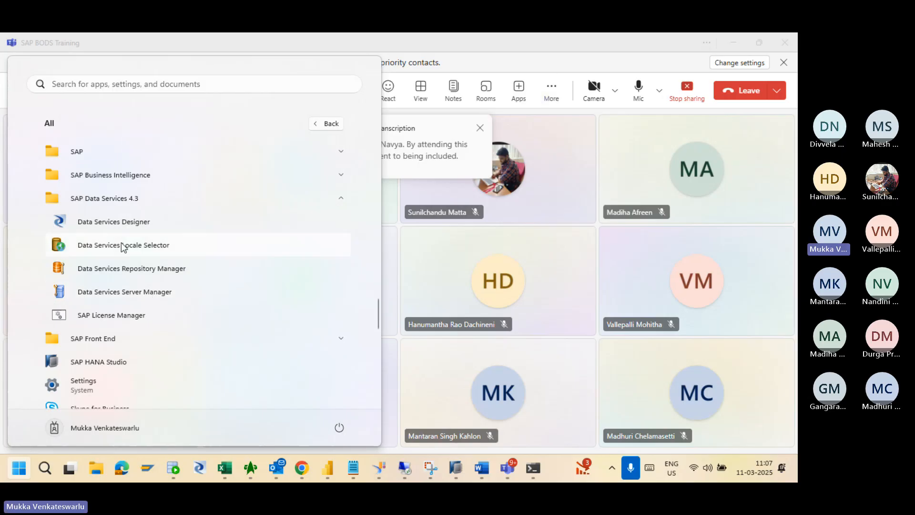
Launch Data Services Designer and log on with the user name and password.
click(113, 213)
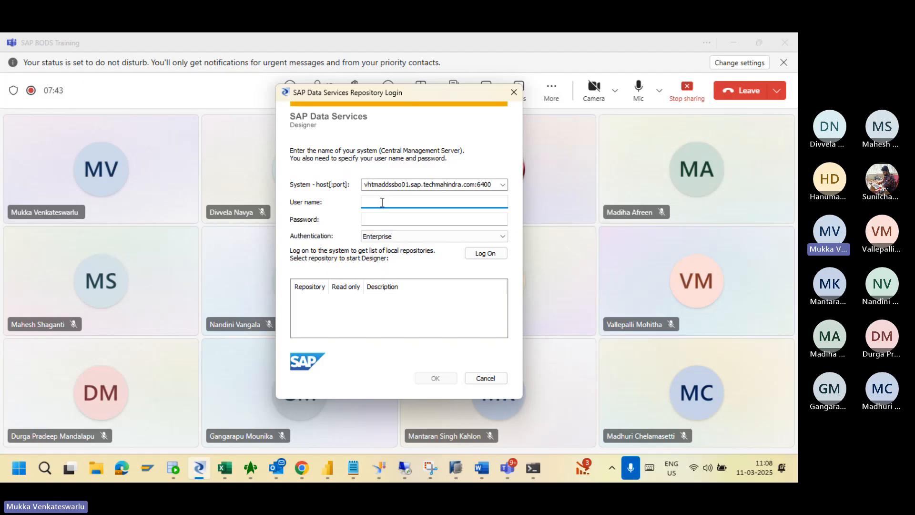
text(MV00942861)
key(Tab)
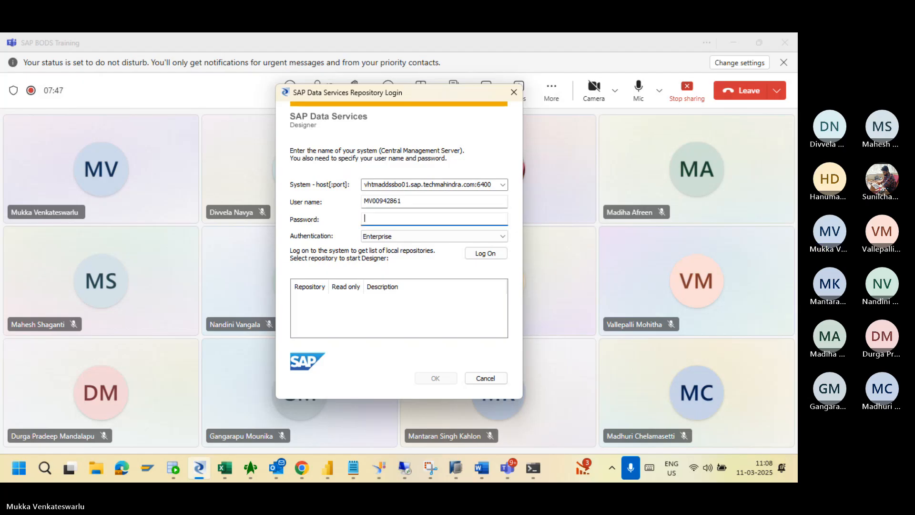
text(************)
click(485, 254)
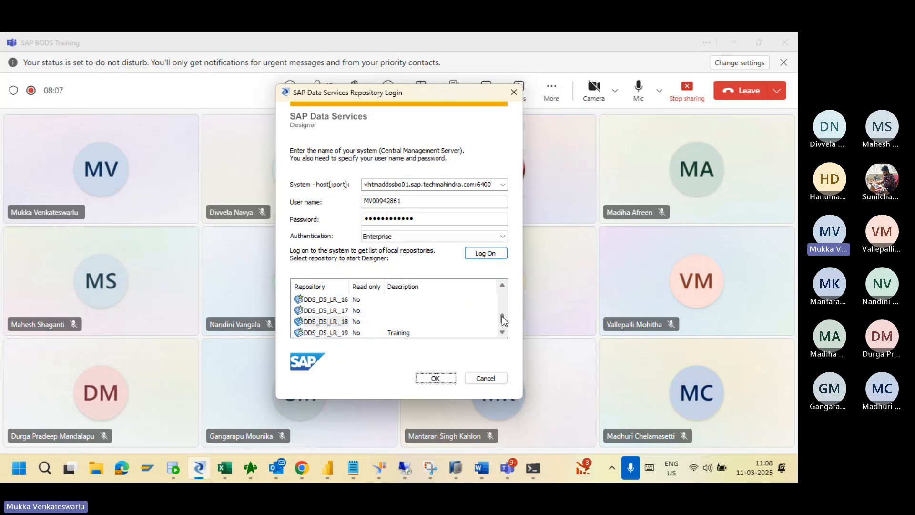
Scroll the repository list and select DDS_DS_LR_18 instead of DDS_DS_LR_20.
drag(503, 319, 499, 271)
drag(500, 294, 501, 322)
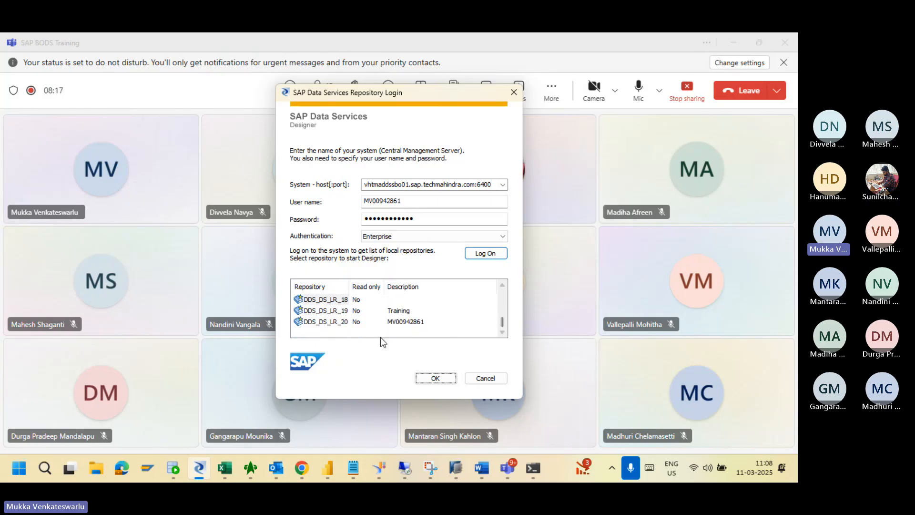
click(337, 325)
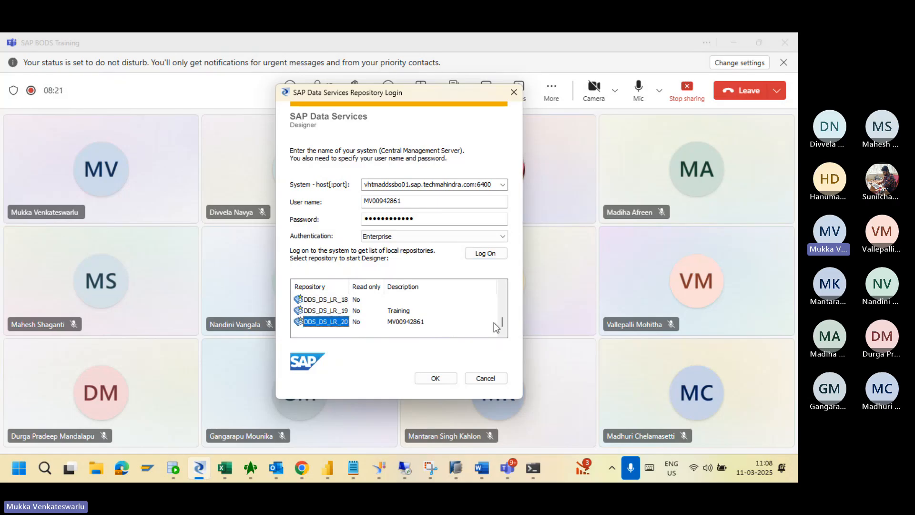
drag(502, 323, 496, 288)
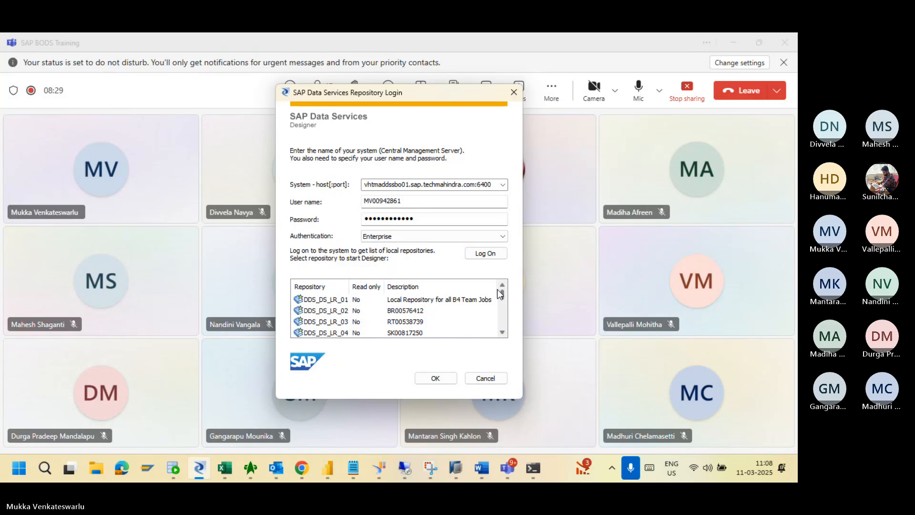
mouse_move(497, 290)
mouse_down()
mouse_move(502, 314)
mouse_move(502, 296)
mouse_up()
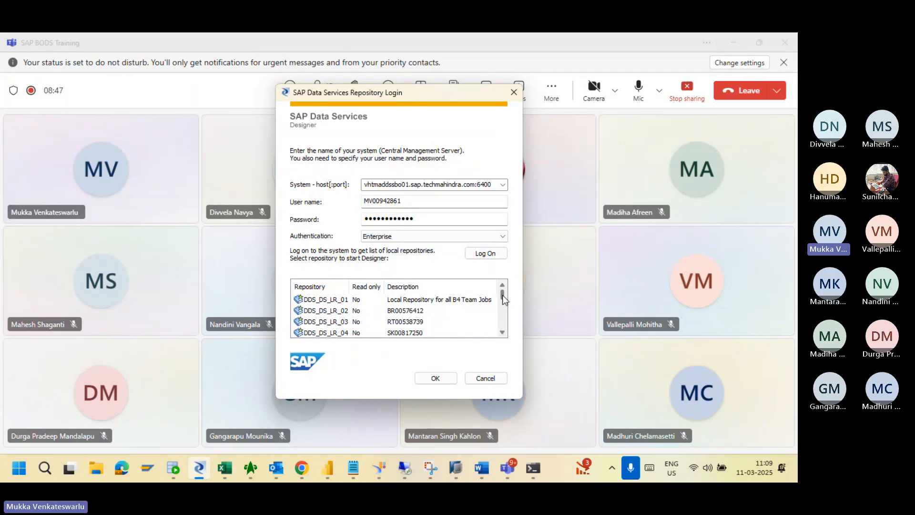
drag(503, 295, 503, 304)
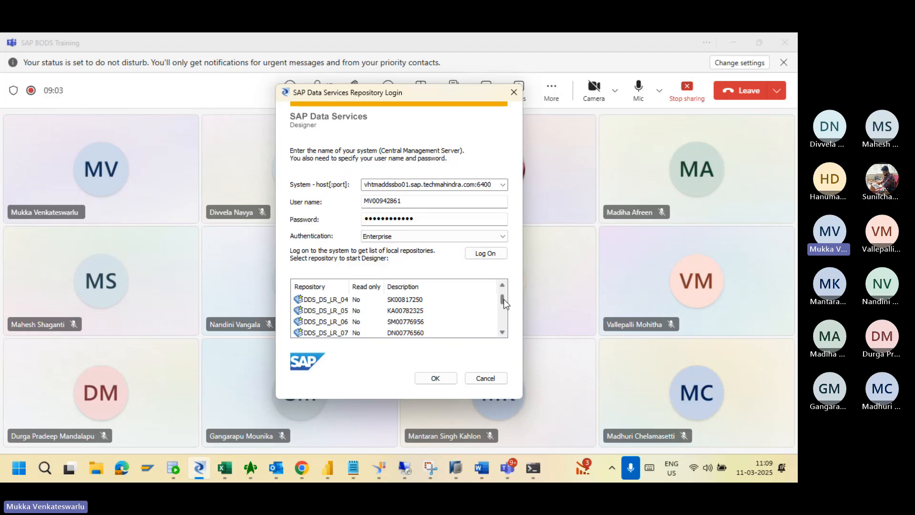
drag(502, 299, 497, 325)
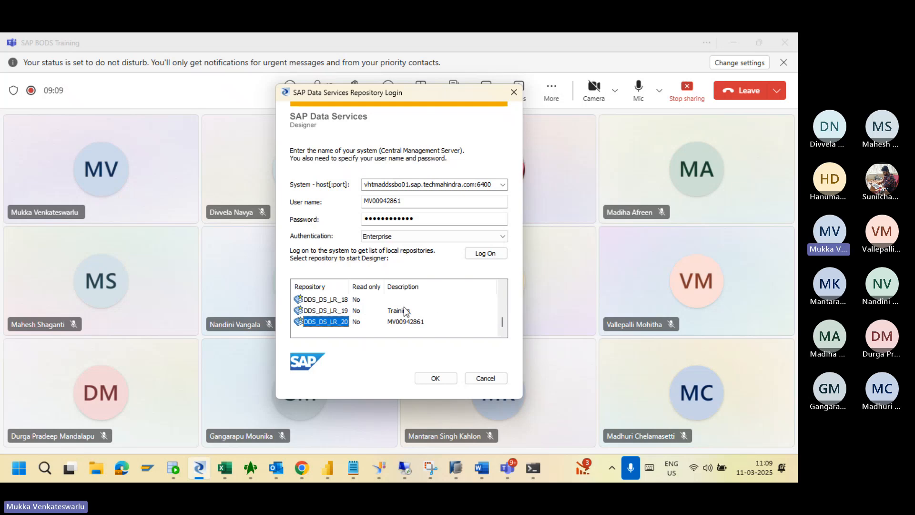
click(342, 301)
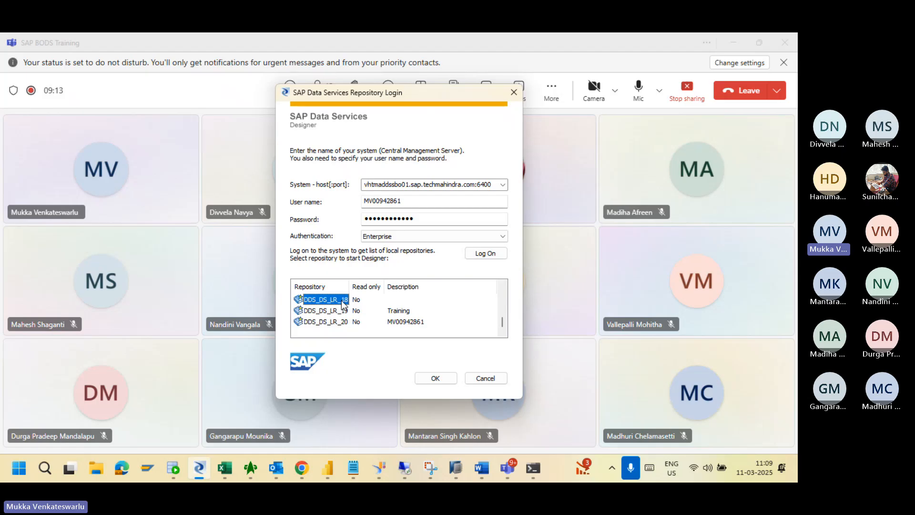
click(432, 378)
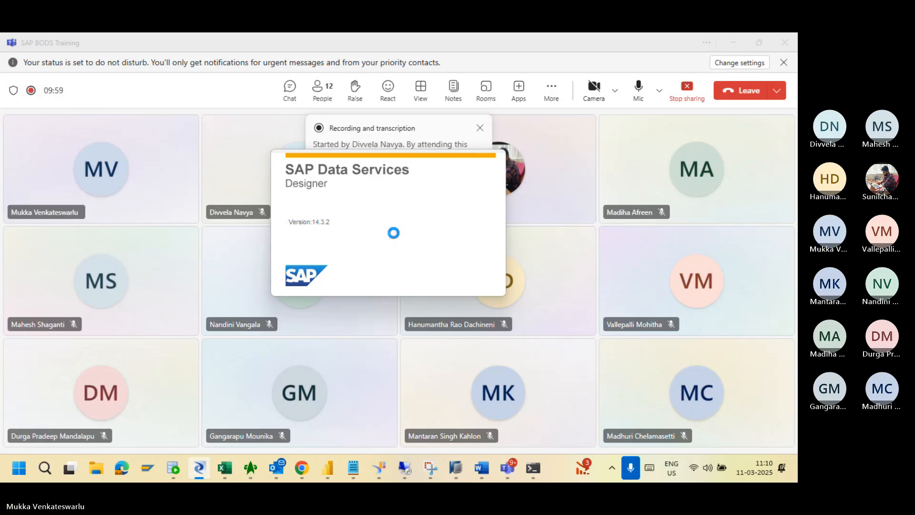
click(279, 53)
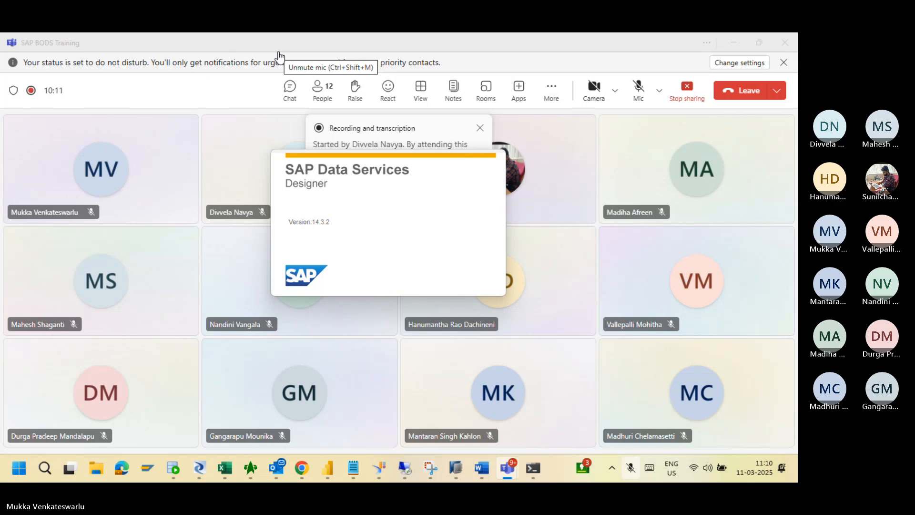
key(ctrl+shift+m)
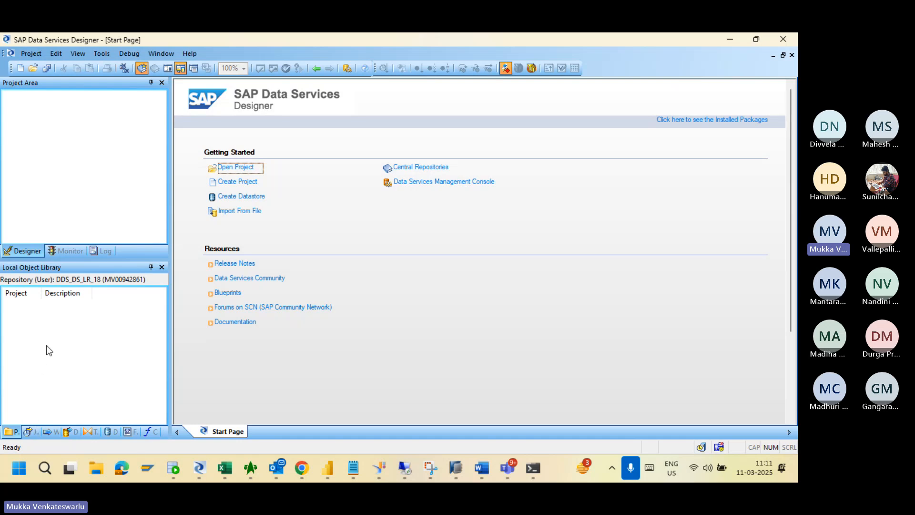
Browse the Jobs, Batch Jobs, Work Flows and Data Flows in the Local Object Library.
click(30, 429)
click(7, 305)
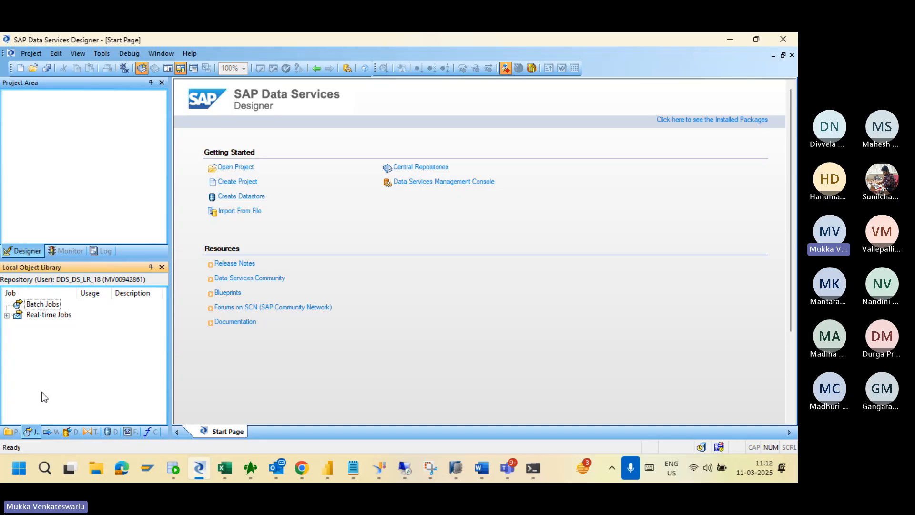
click(50, 430)
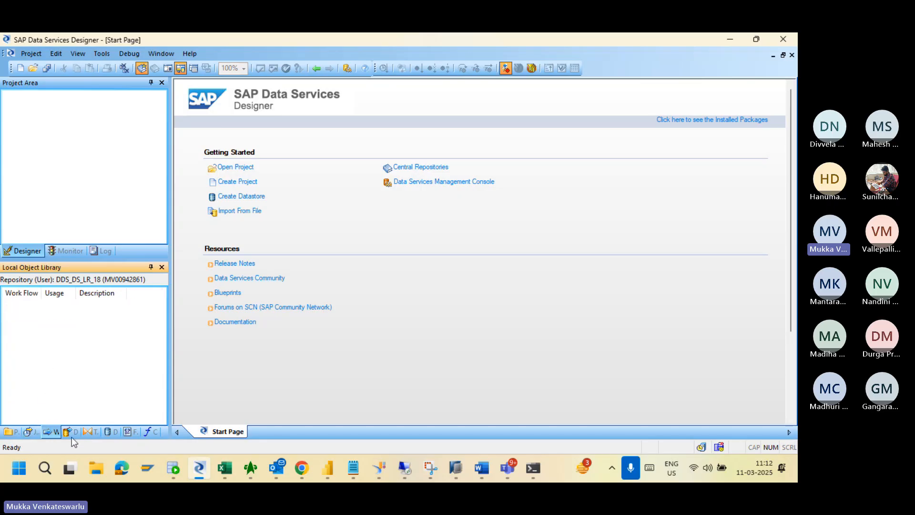
click(71, 434)
click(91, 432)
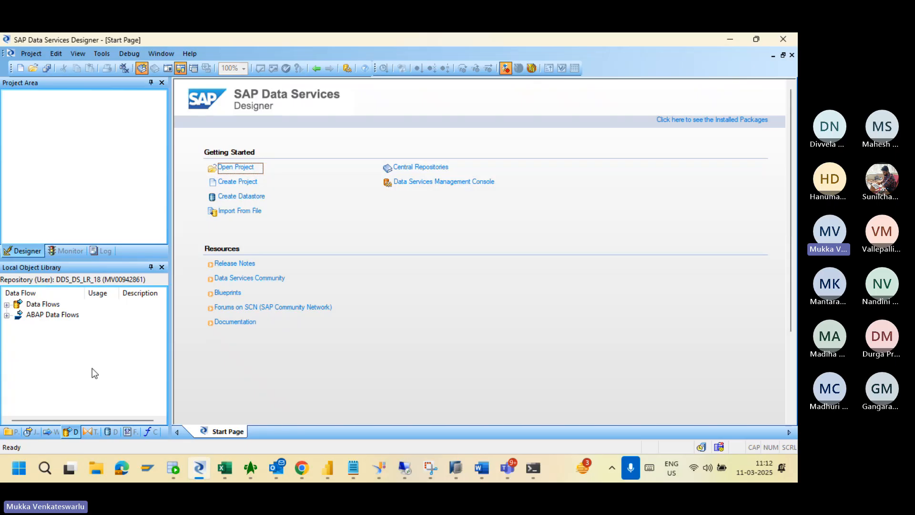
Check Projects, then bring up the context menu on the empty Datastores list.
click(10, 433)
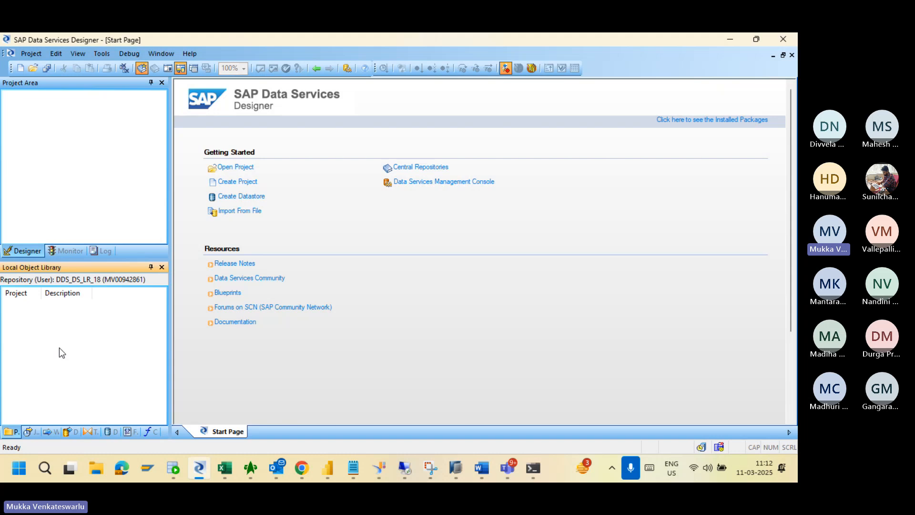
click(108, 430)
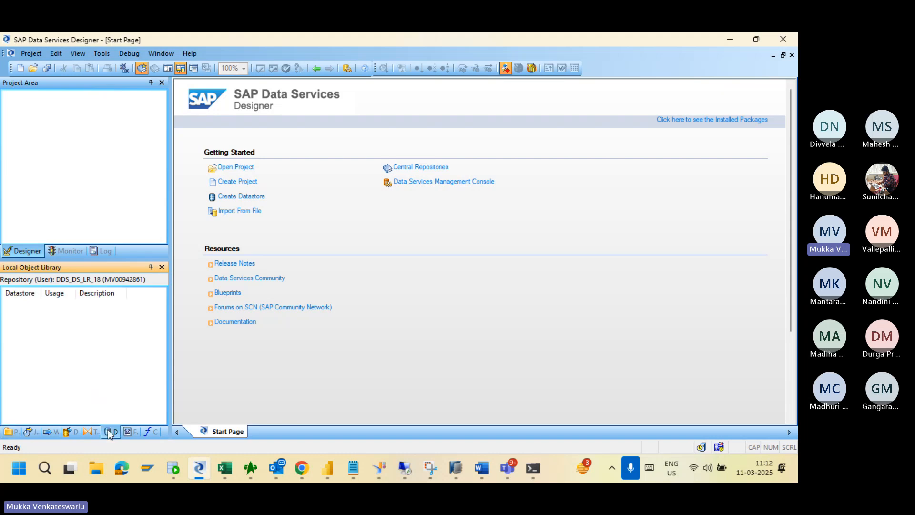
right_click(92, 352)
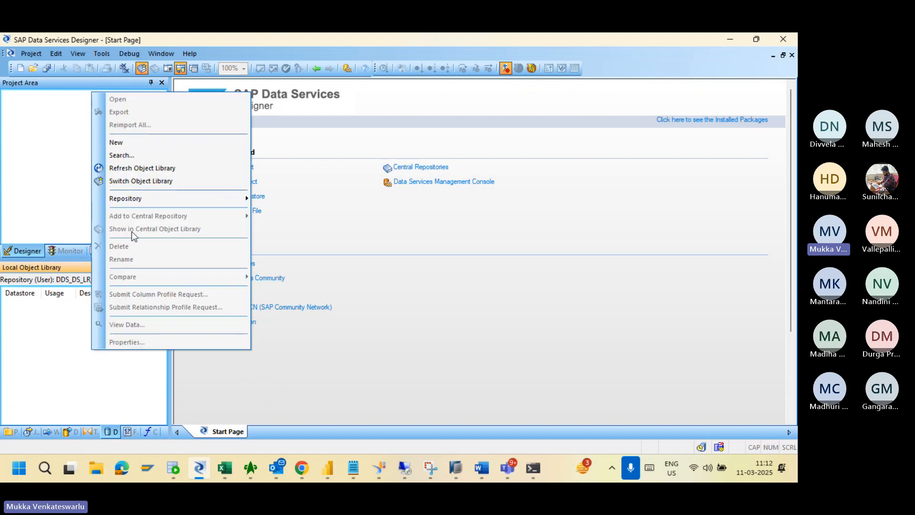
Create a new datastore and enter DS_B4D as its name, fixing a typo.
click(156, 146)
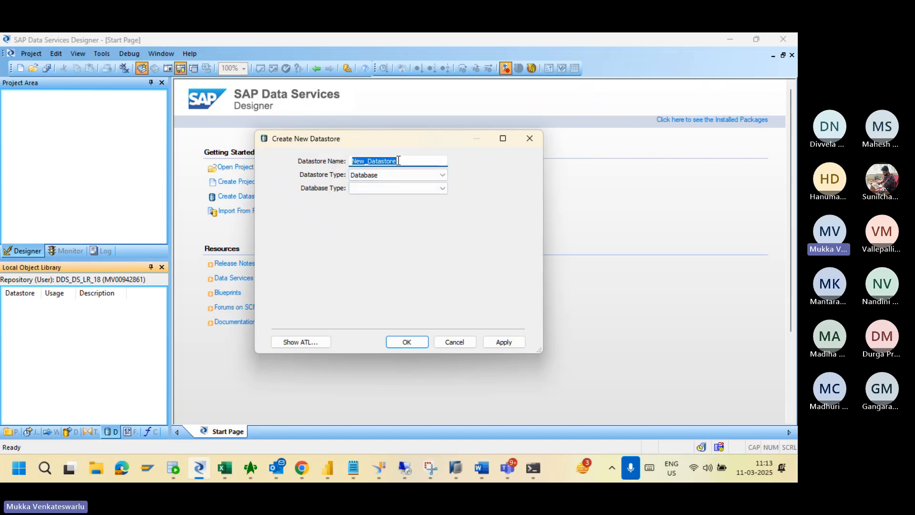
text(DS)
text(_B$D)
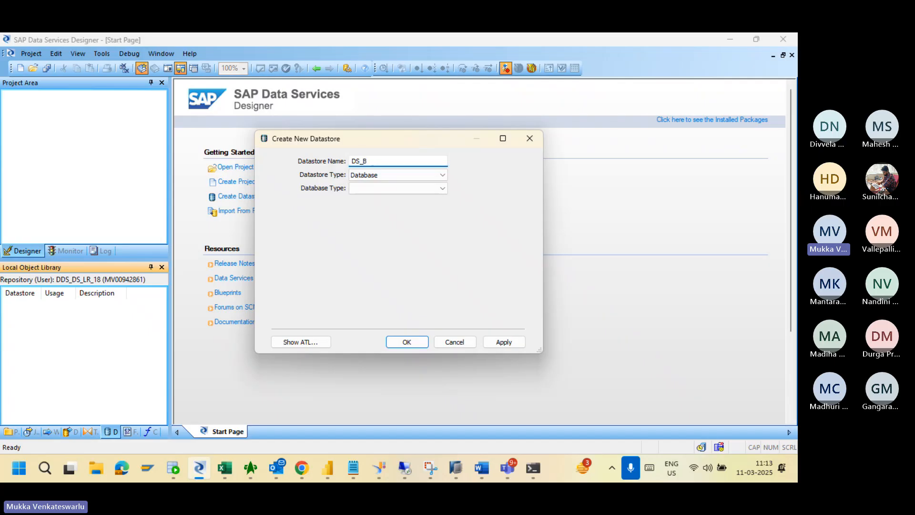
key(BackSpace)
key(BackSpace)
text(4)
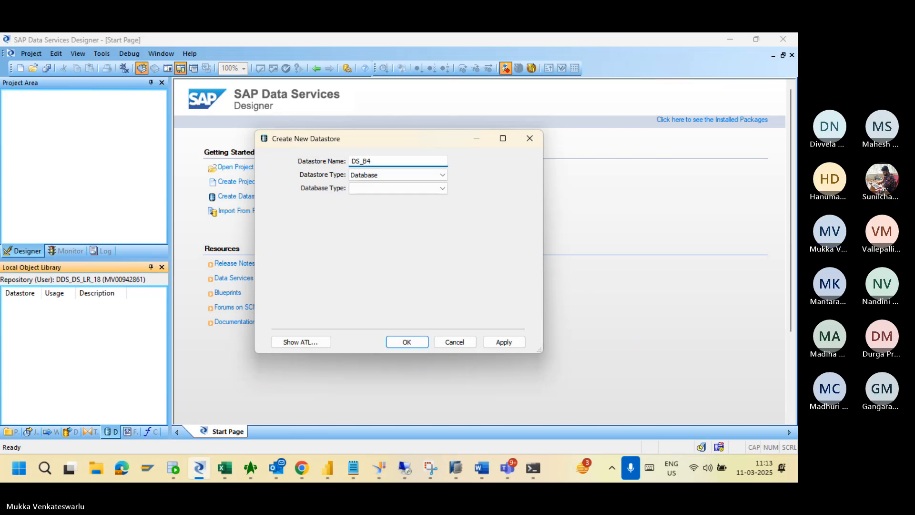
text(D)
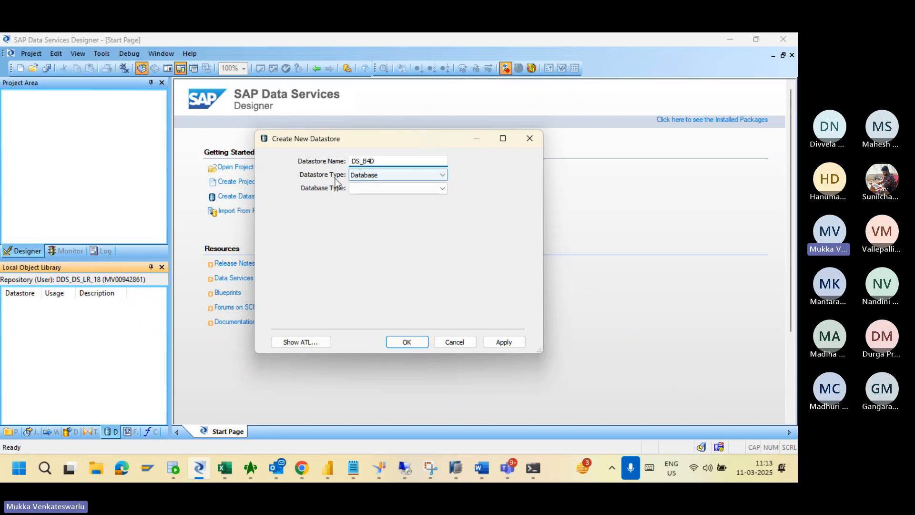
Keep Database as the datastore type and choose SAP HANA as database type.
click(364, 176)
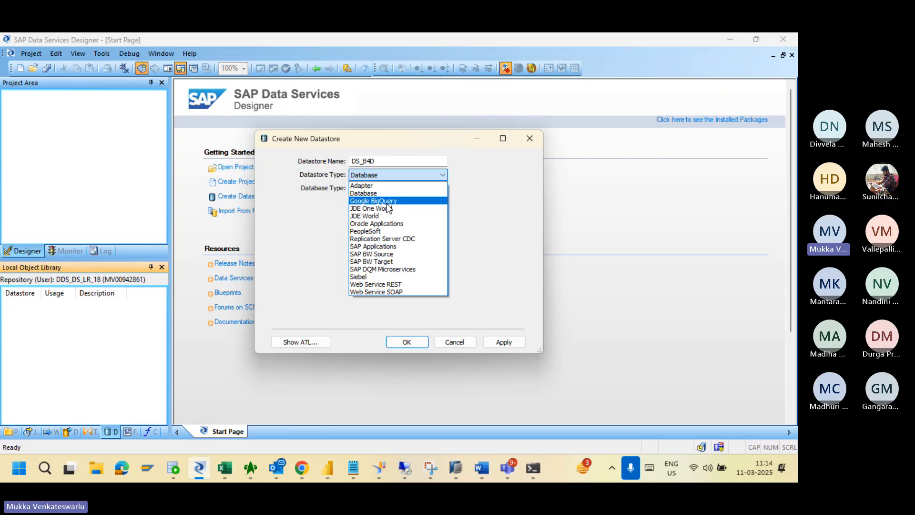
click(378, 192)
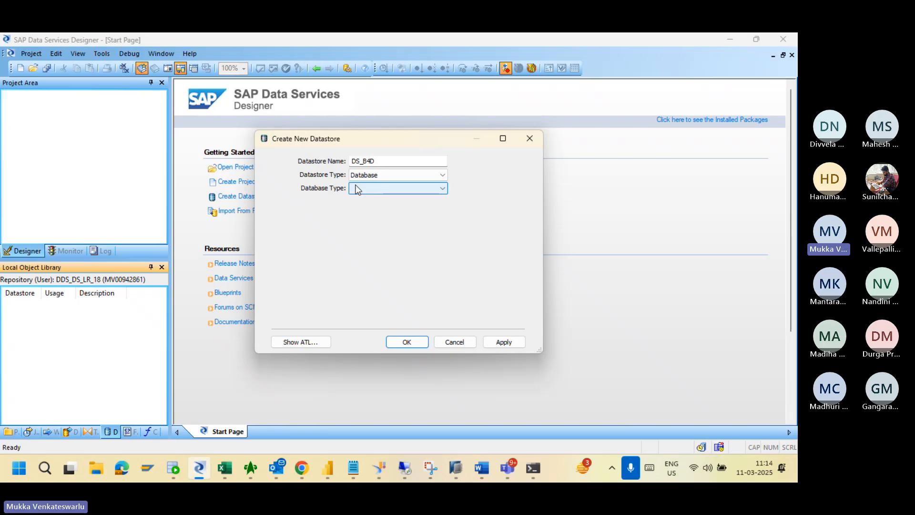
click(365, 188)
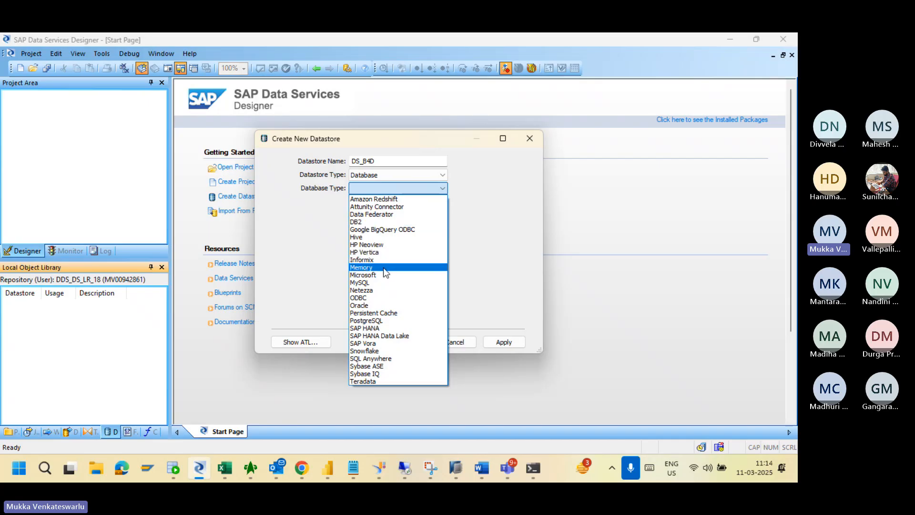
click(379, 328)
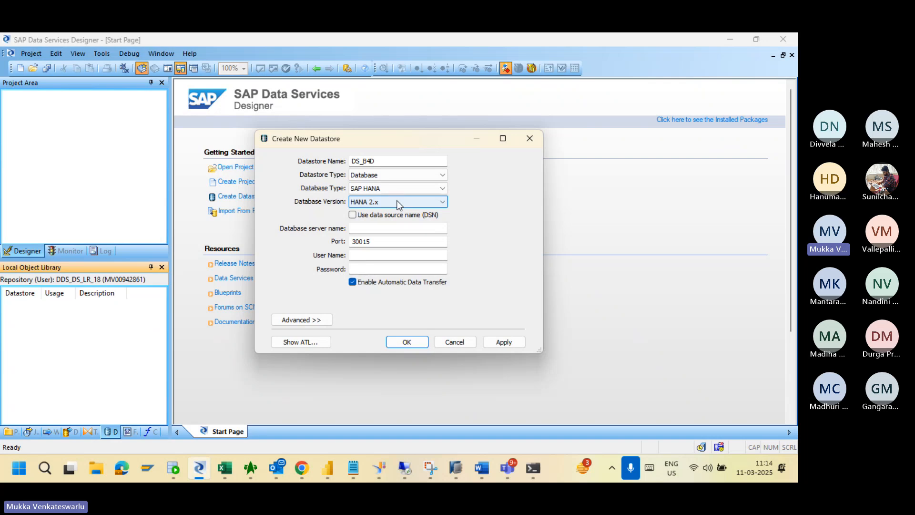
click(398, 203)
click(375, 220)
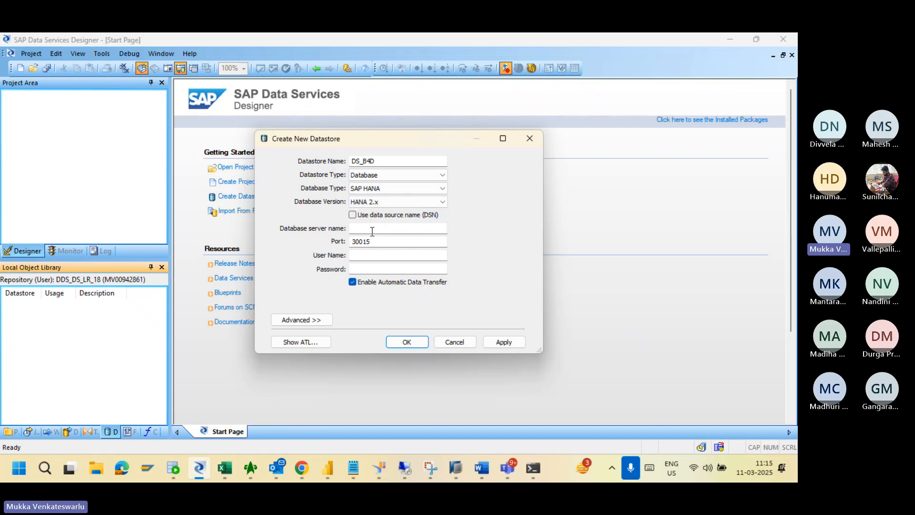
click(372, 229)
mouse_move(233, 469)
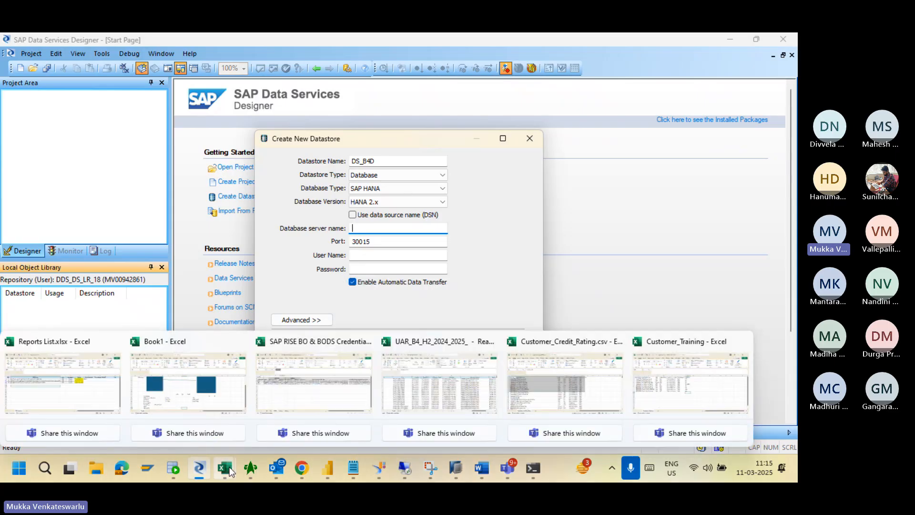
Copy the B4D server name from cell E2 of the HANA sheet into Database server name.
click(287, 383)
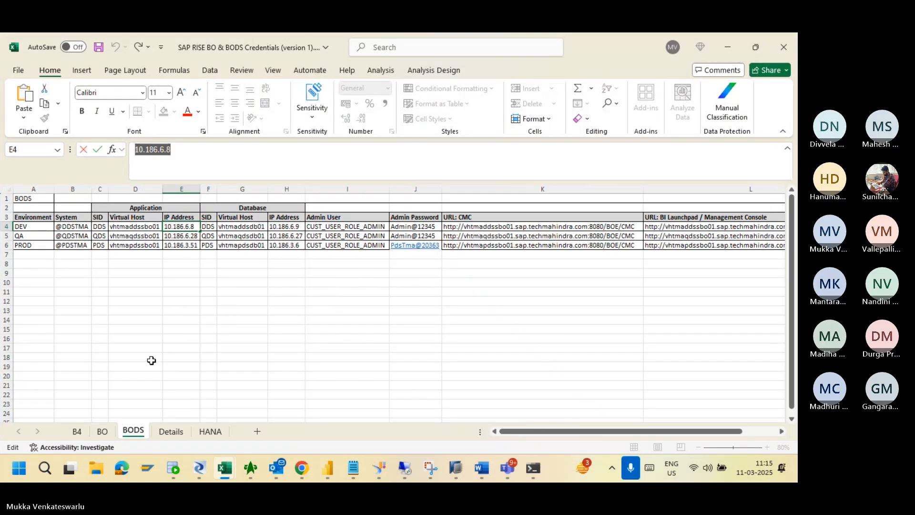
click(210, 431)
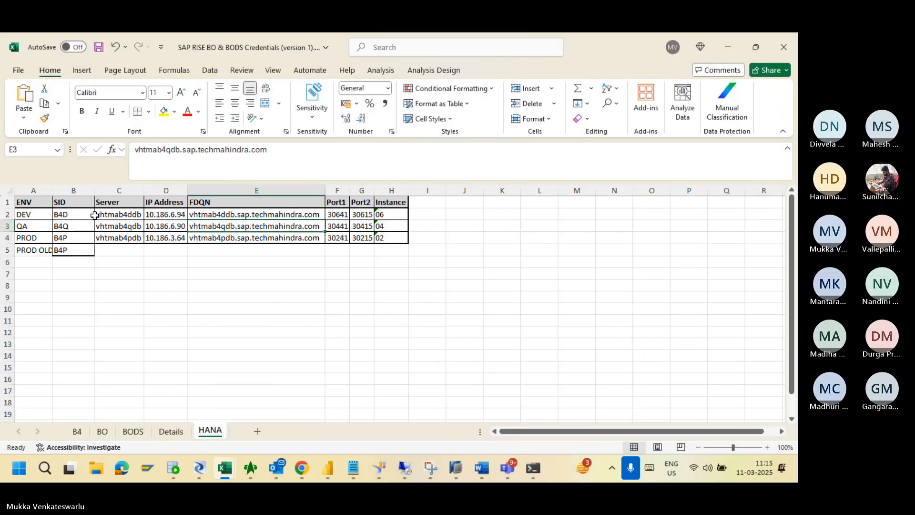
click(224, 214)
drag(283, 149, 135, 145)
key(ctrl+c)
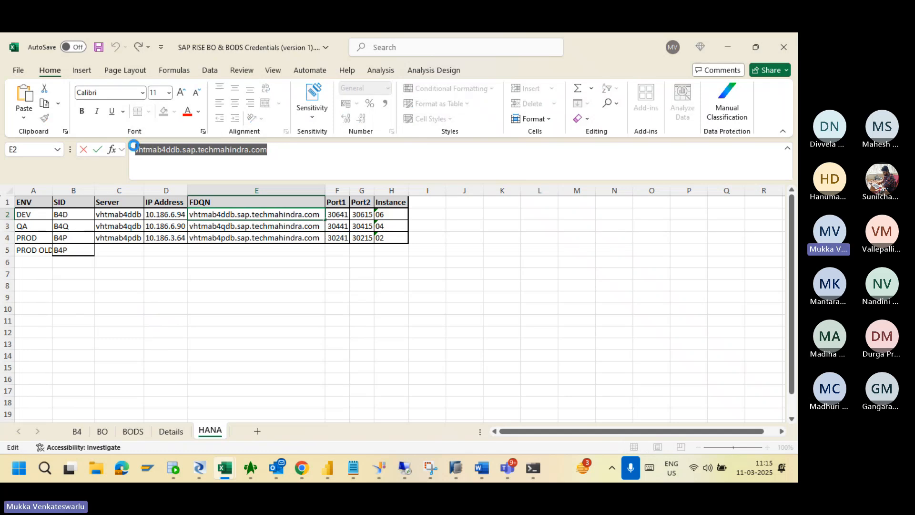
key(alt+Tab)
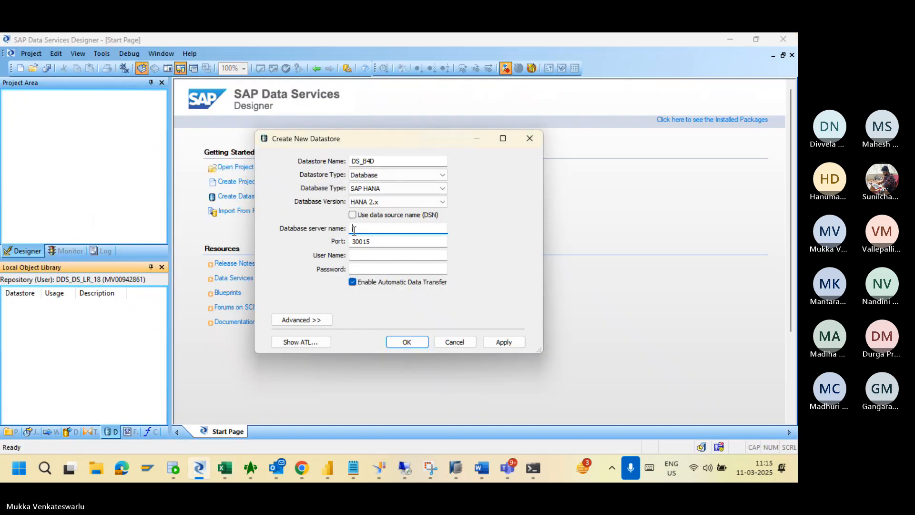
key(ctrl+v)
key(alt+Tab)
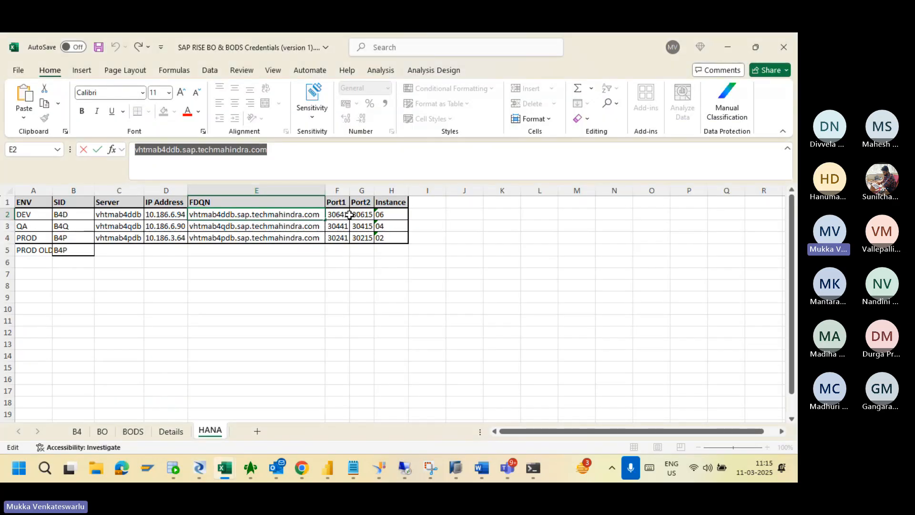
Change the port to 30641, matching cell F2 in the HANA sheet.
click(347, 215)
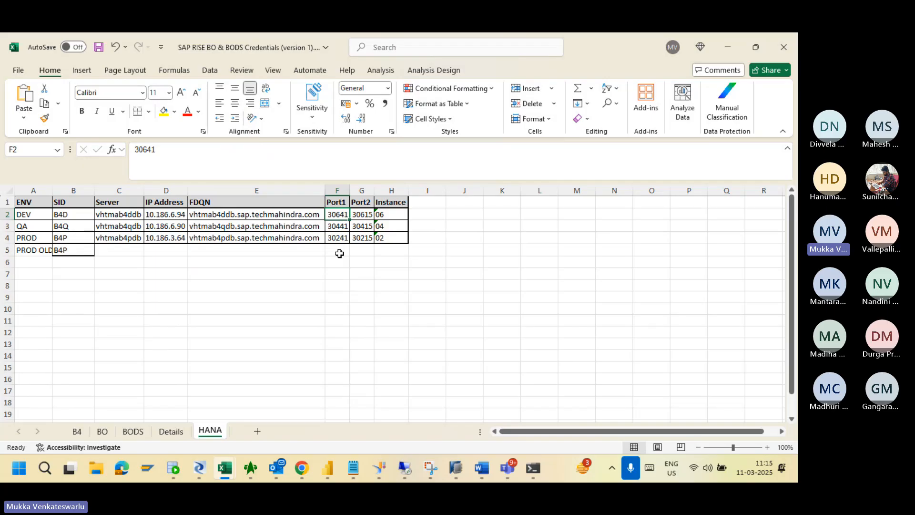
key(alt+Tab)
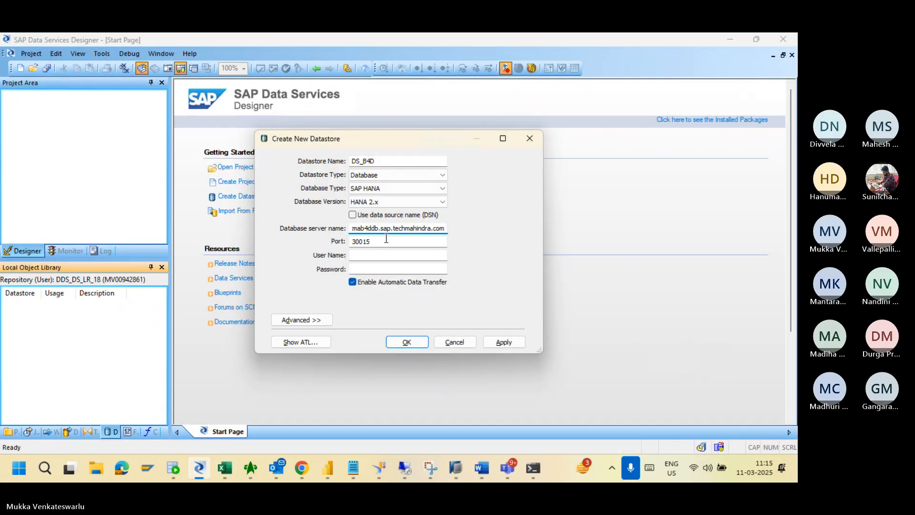
click(386, 238)
key(BackSpace)
key(BackSpace)
key(BackSpace)
text(641)
key(alt+Tab)
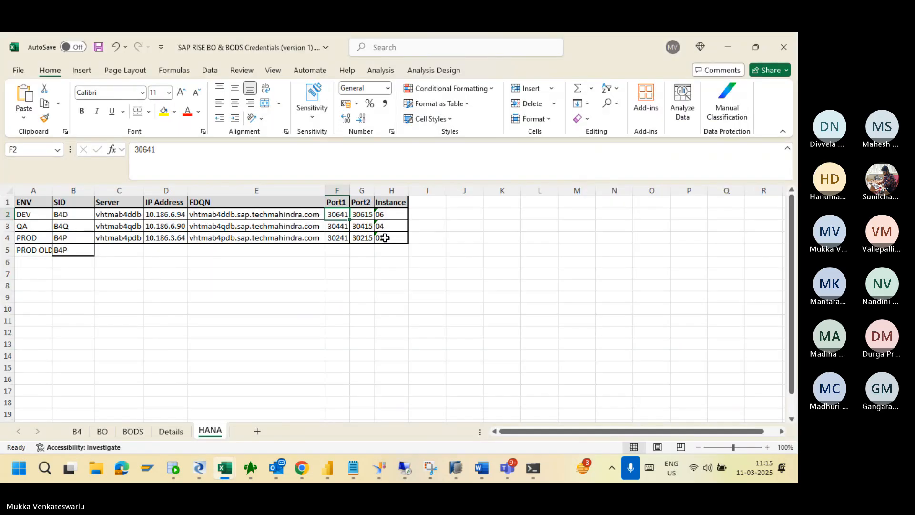
key(alt+Tab)
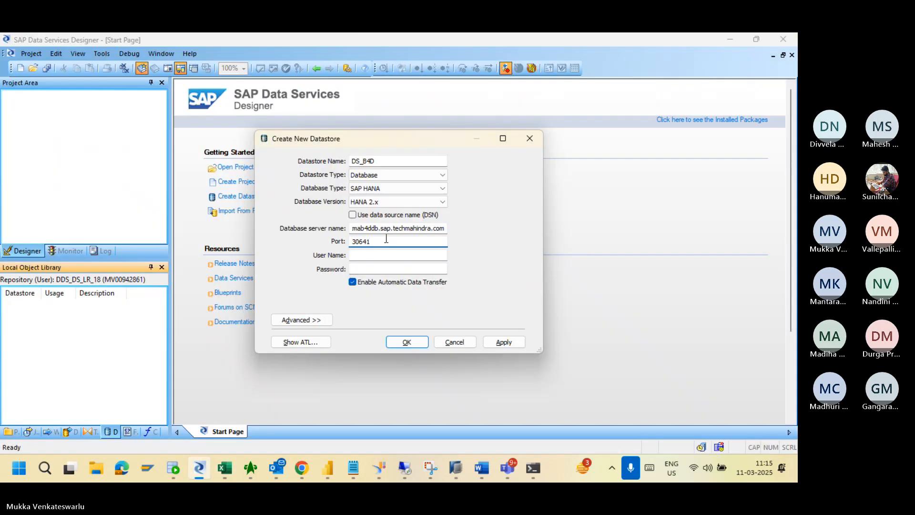
Enter BODSUSER as the user name and move to the Password field.
click(362, 254)
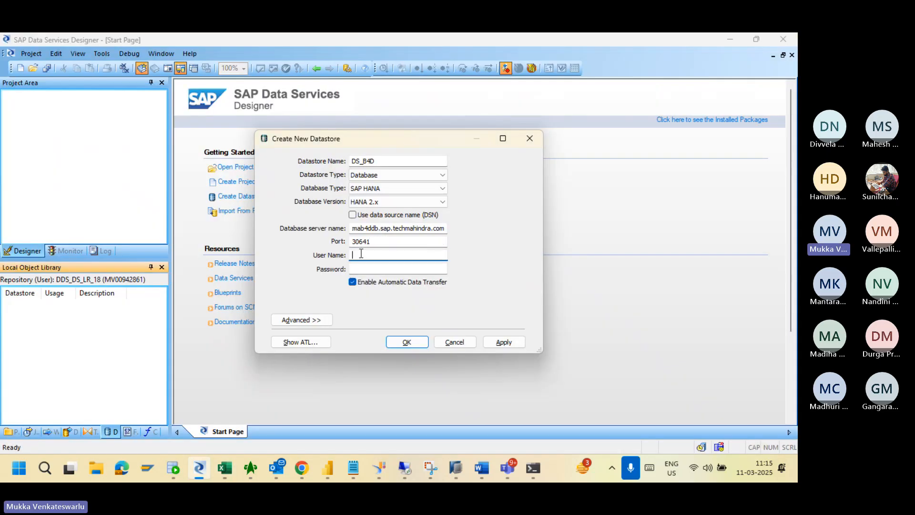
text(BODS)
text(USER)
key(Tab)
key(alt+Tab)
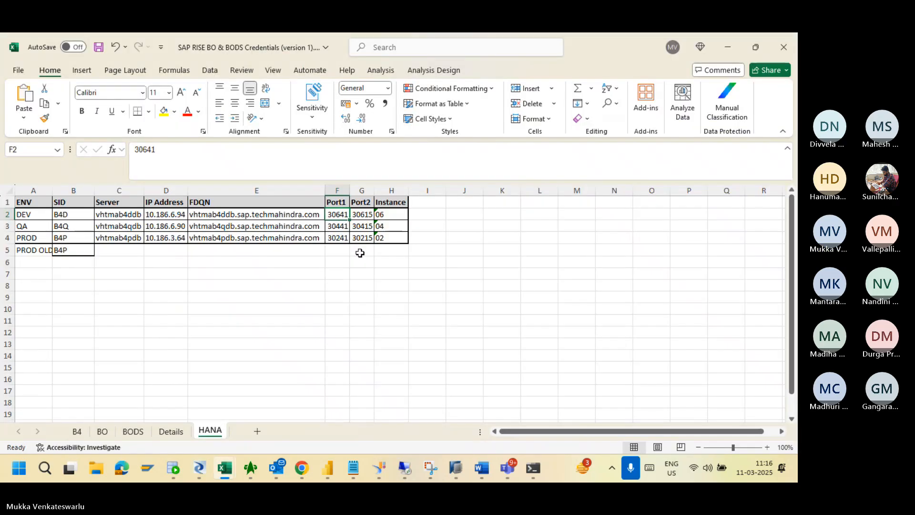
Select the stored BODS user password in Notepad's Links.txt.
click(353, 467)
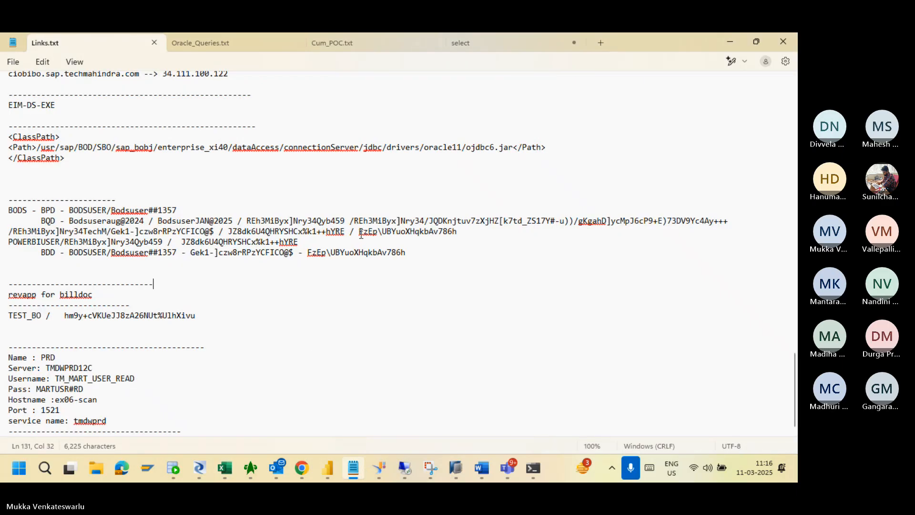
drag(358, 232, 457, 233)
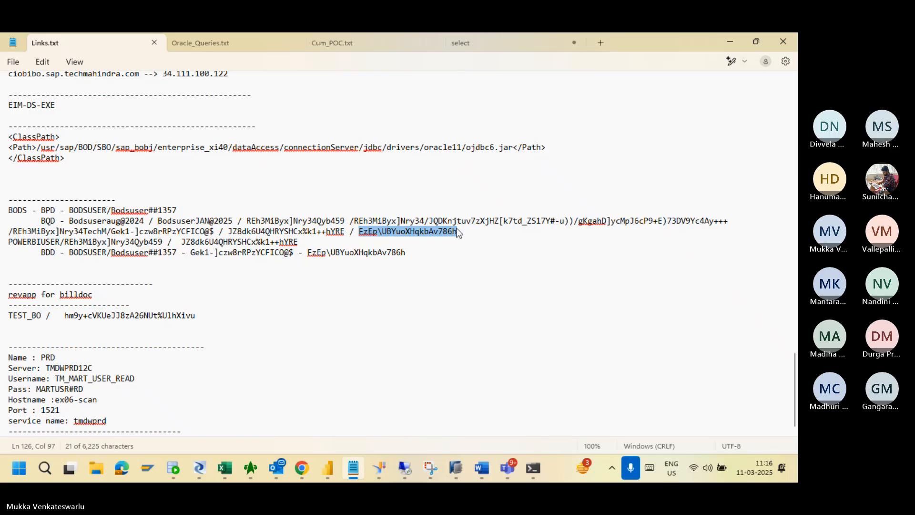
key(alt+Tab)
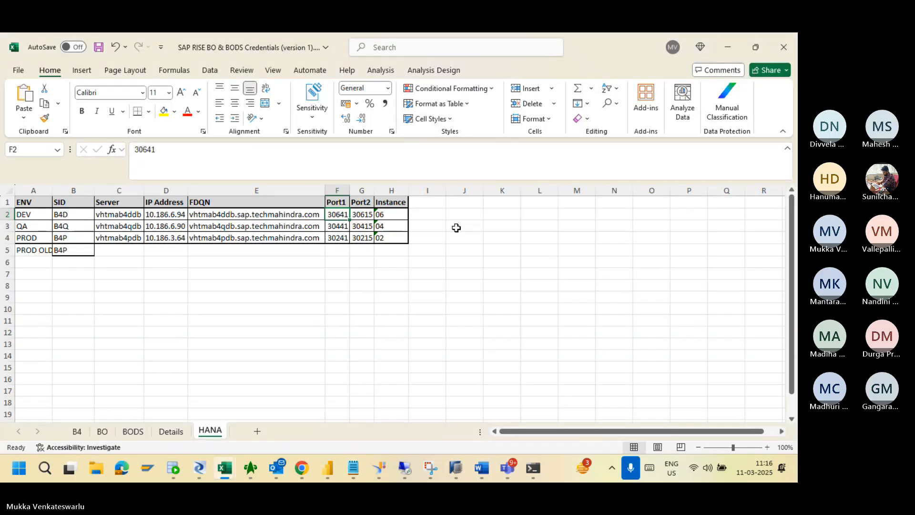
Paste the password into DS_B4D and open the Advanced configurations editor.
key(alt+Tab)
key(Tab)
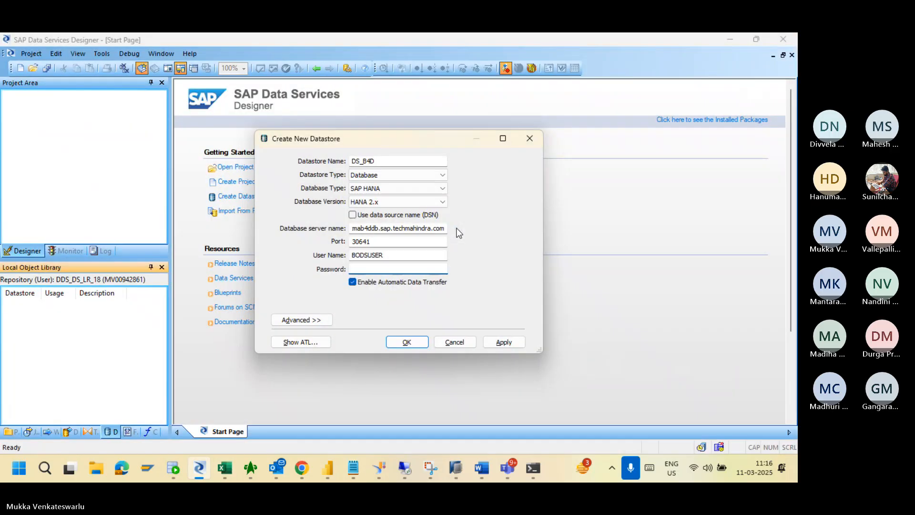
key(ctrl+v)
click(309, 320)
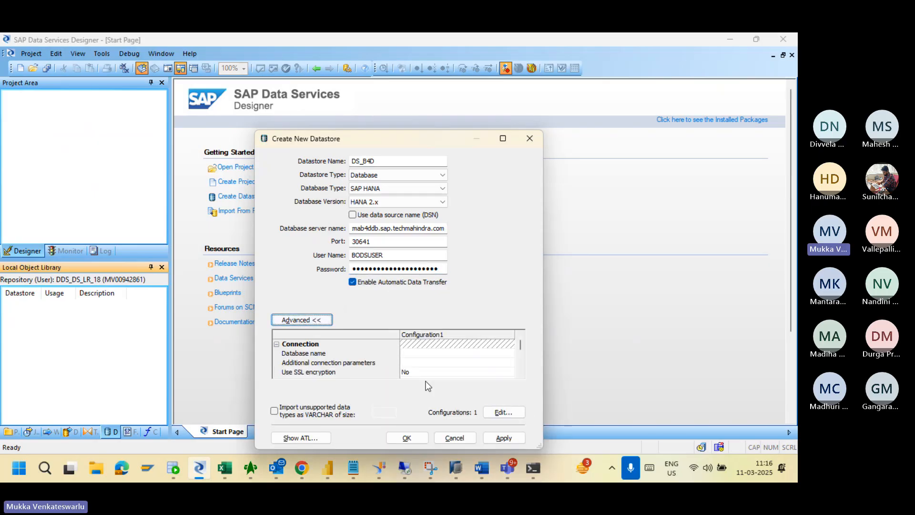
click(503, 413)
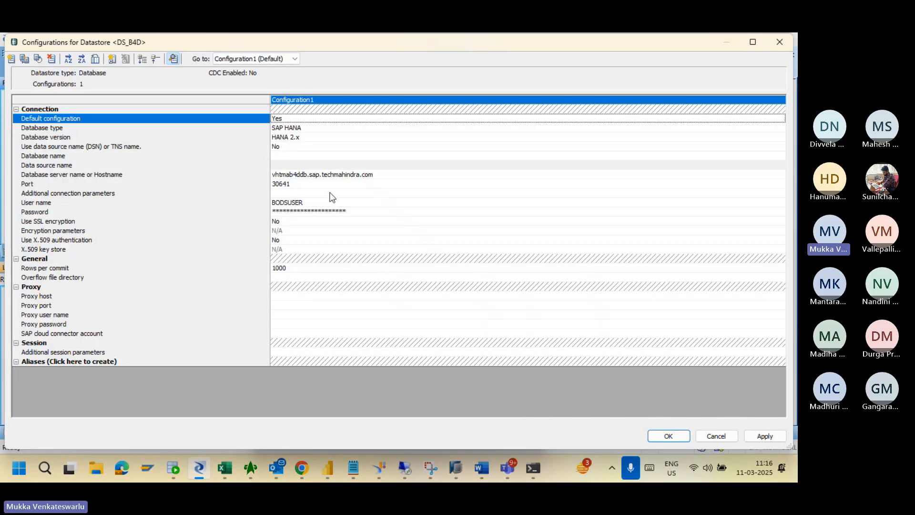
Rename Configuration1 to B4D and confirm the configurations editor with OK.
double_click(296, 100)
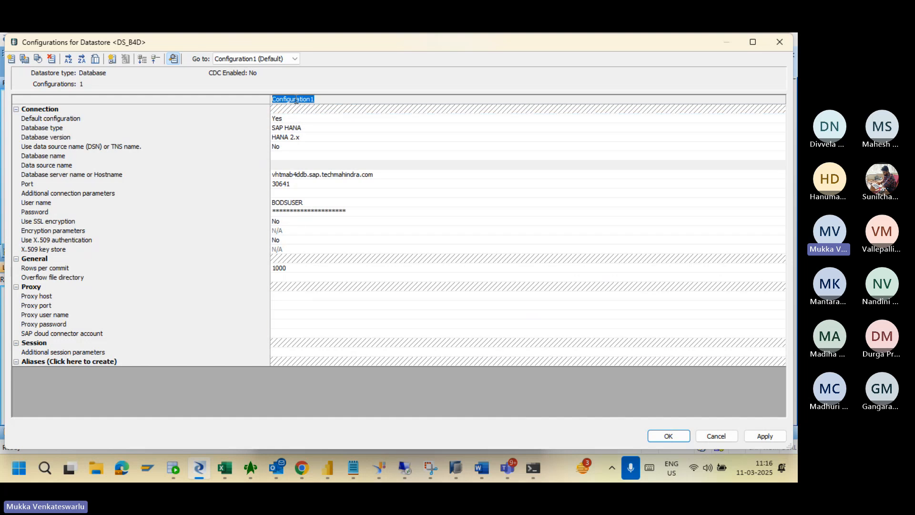
text(B4D)
click(301, 121)
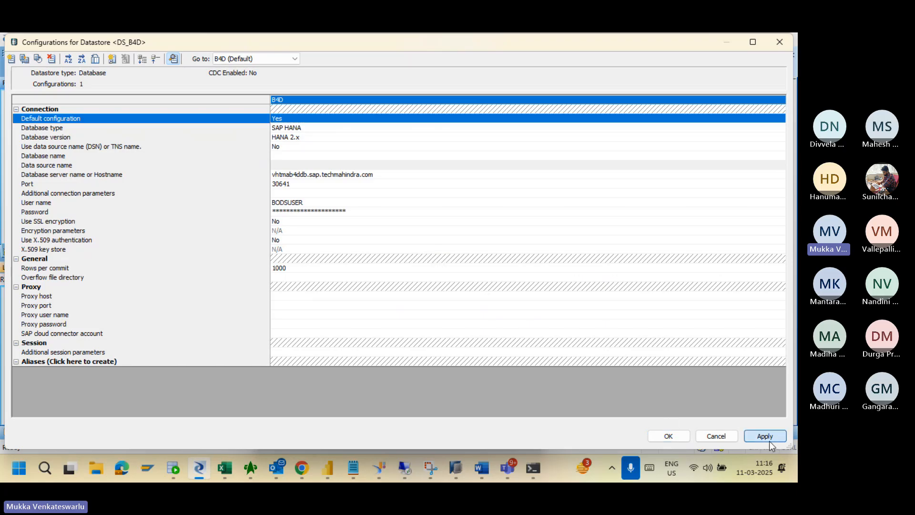
click(669, 435)
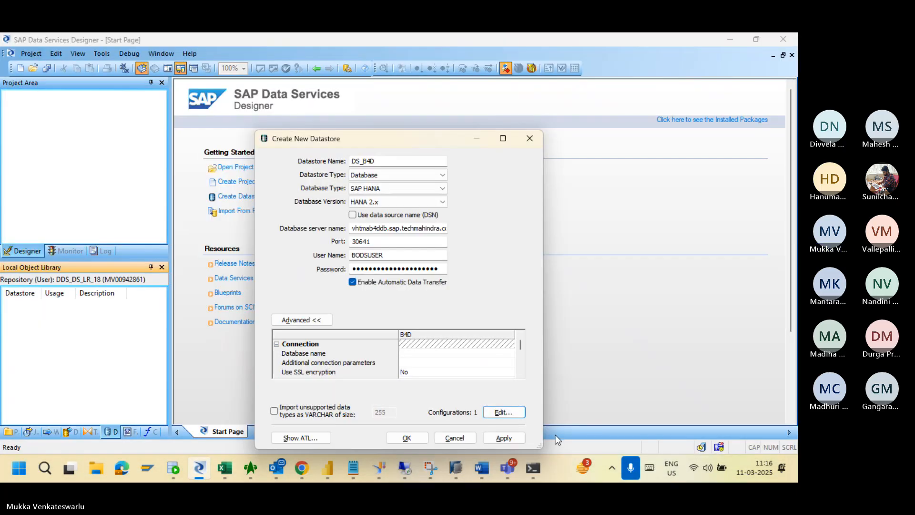
Apply the settings and confirm to create the DS_B4D datastore.
click(508, 439)
click(410, 436)
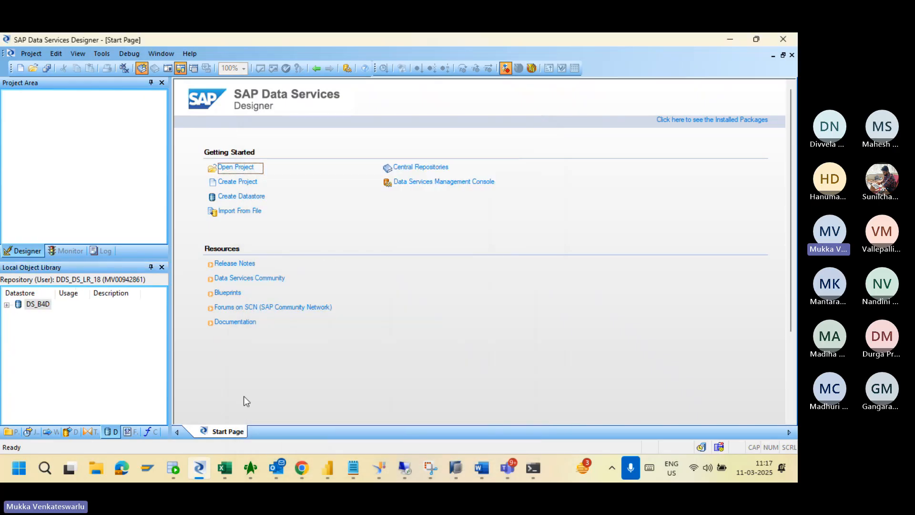
right_click(35, 303)
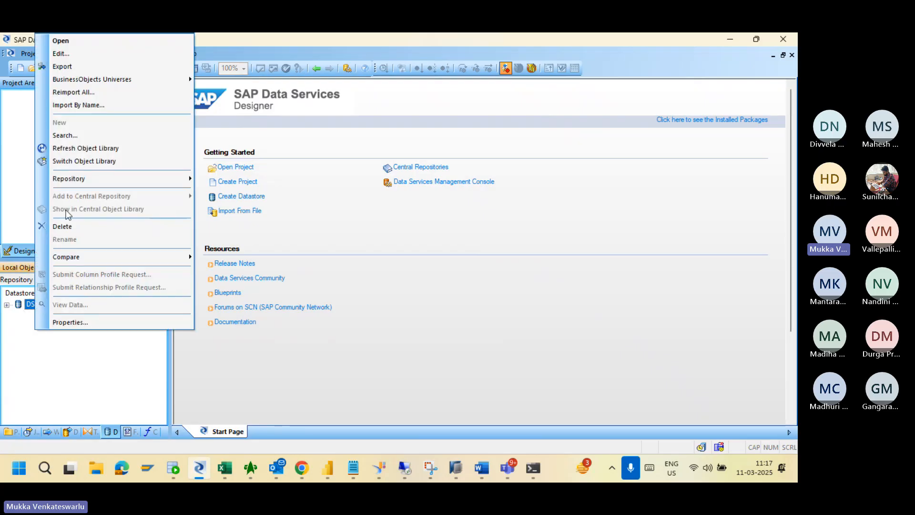
key(Num_Lock)
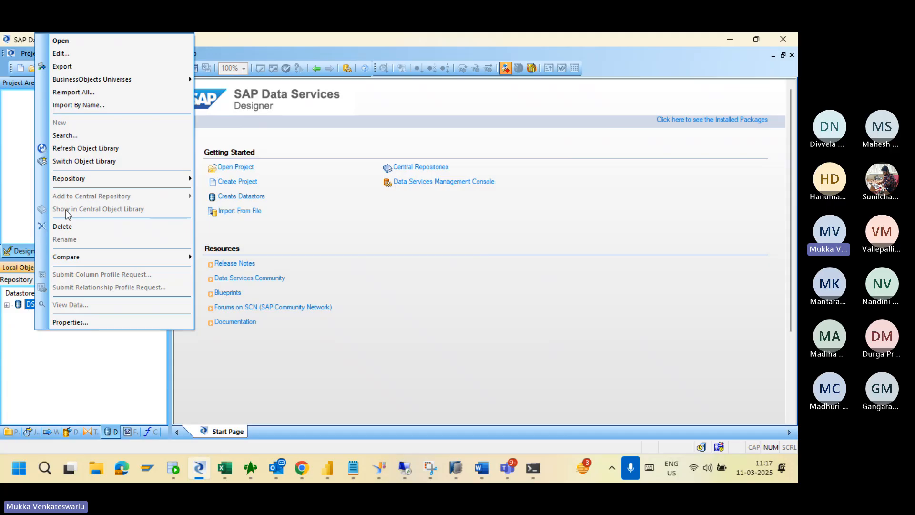
click(86, 54)
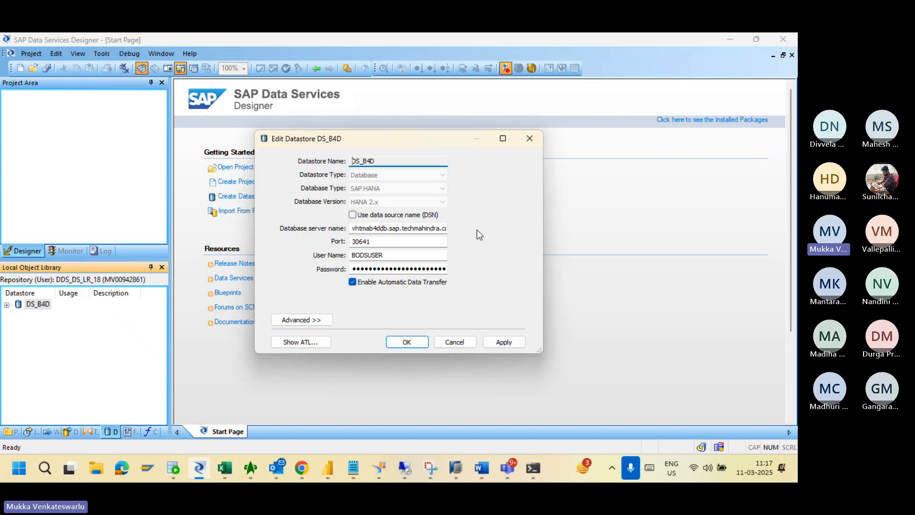
click(499, 341)
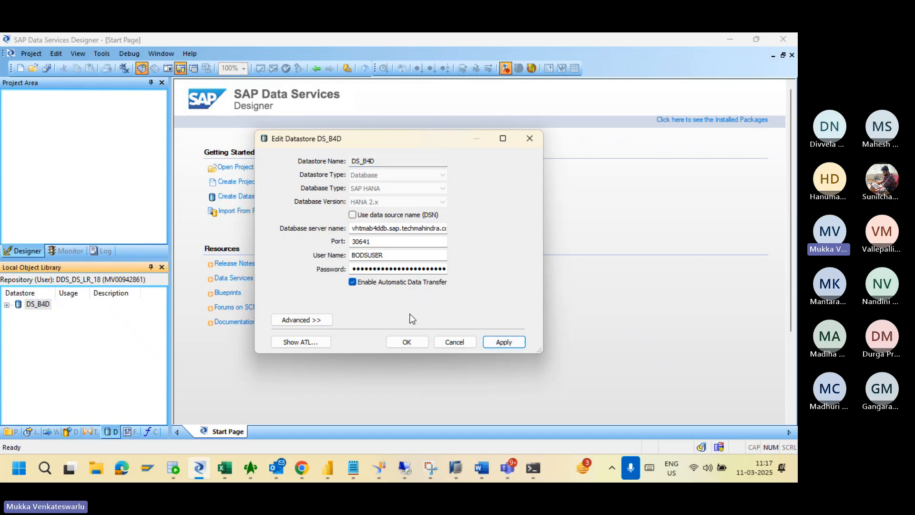
click(407, 342)
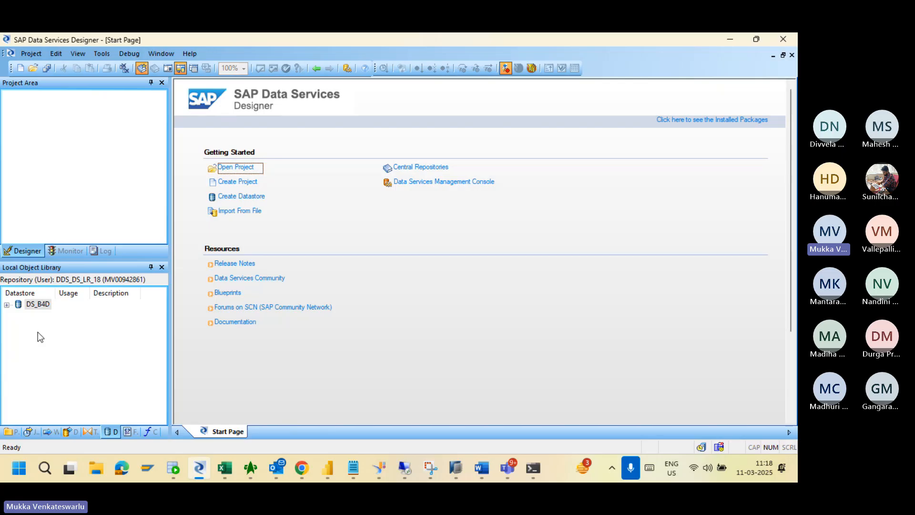
Expand DS_B4D's Functions, Tables and Template Tables groups, ending with Tables selected.
click(6, 304)
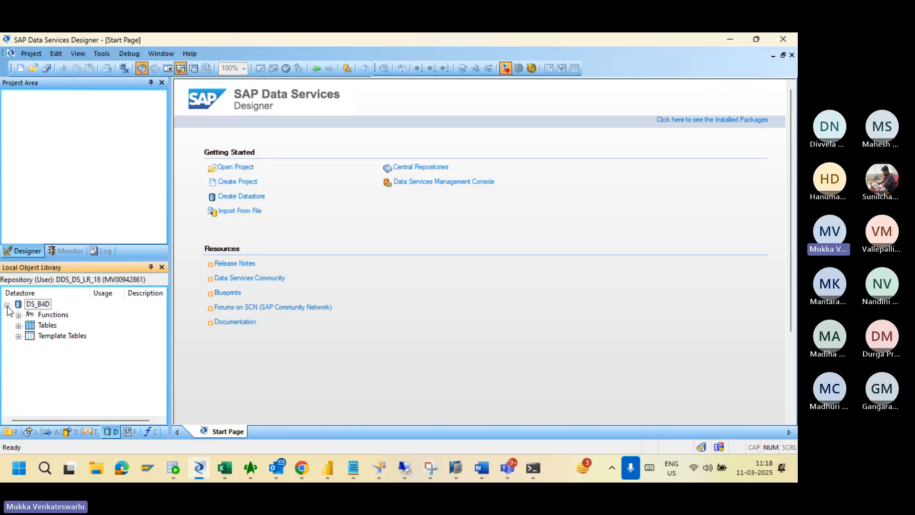
click(19, 316)
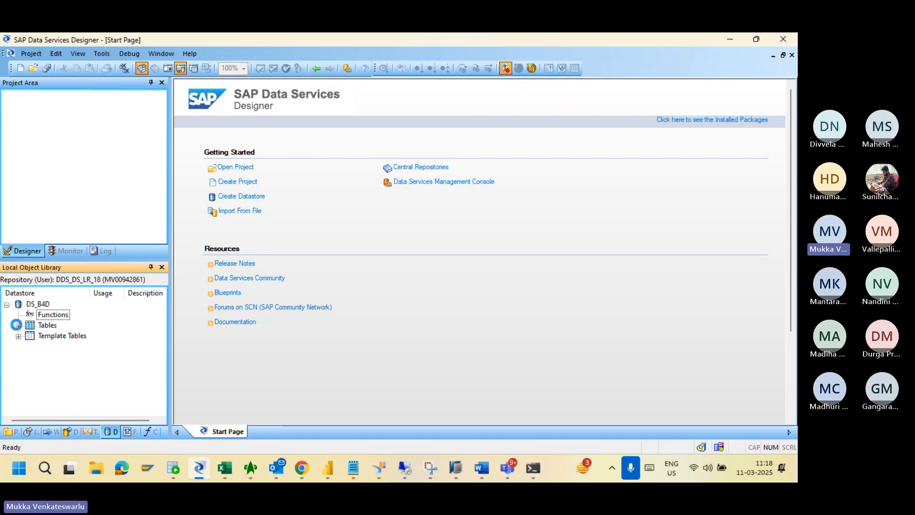
click(19, 326)
click(19, 336)
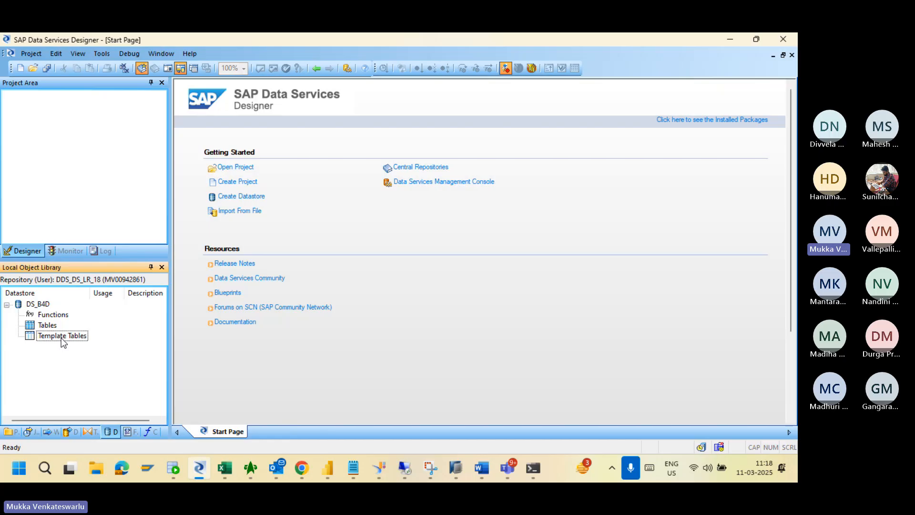
click(47, 326)
click(53, 317)
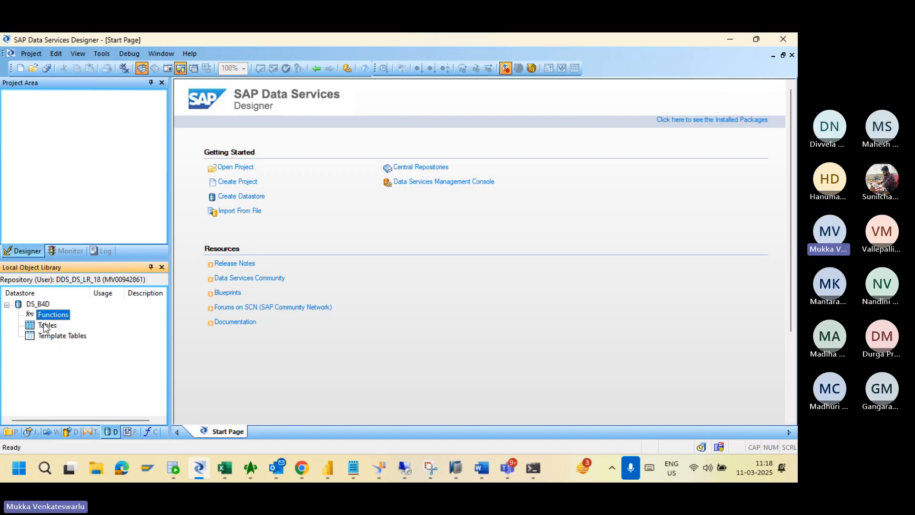
click(46, 326)
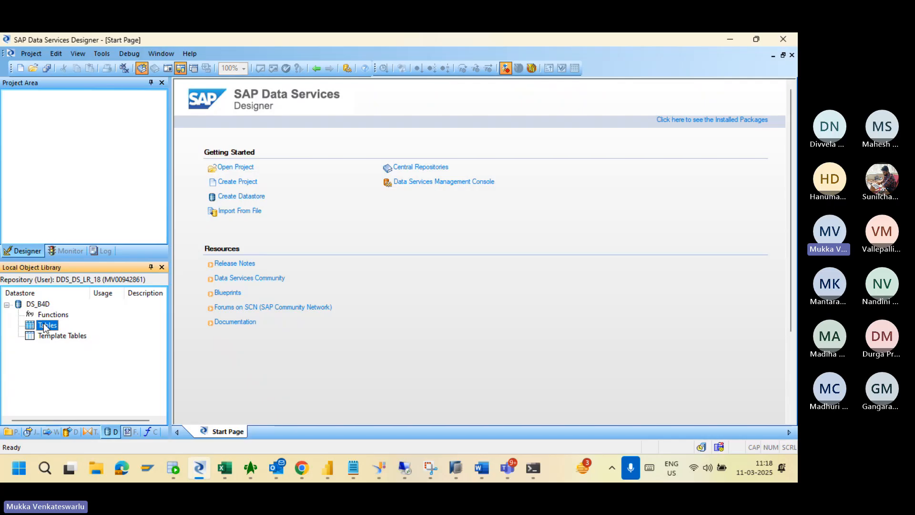
Open Import By Name on Tables, cancel it without importing, and collapse the DS_B4D tree.
right_click(46, 327)
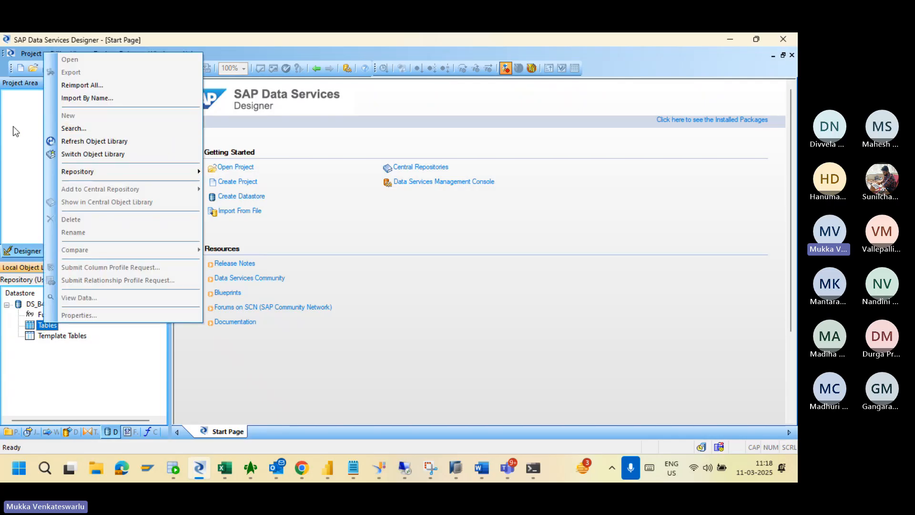
click(85, 97)
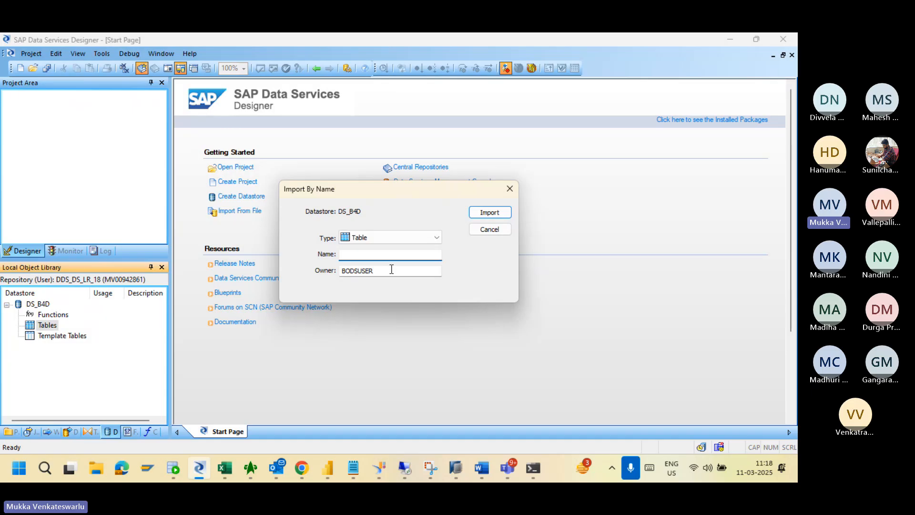
click(509, 190)
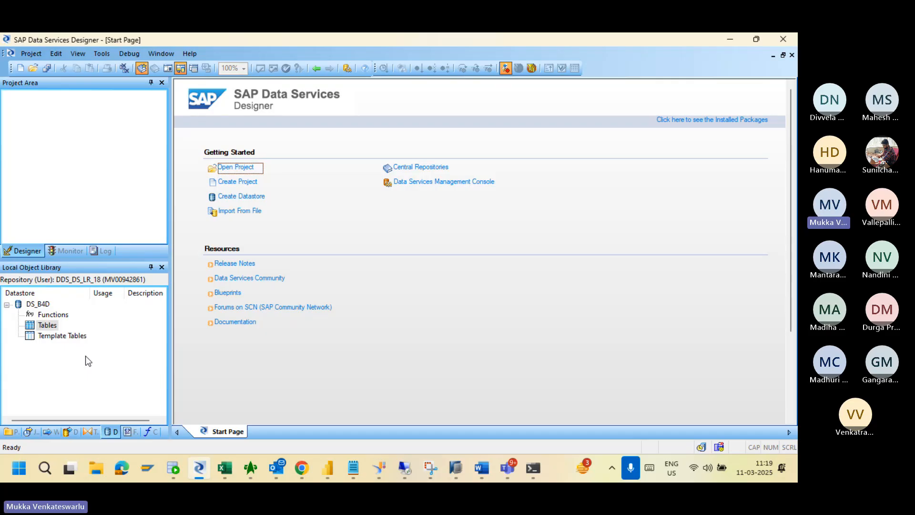
click(7, 305)
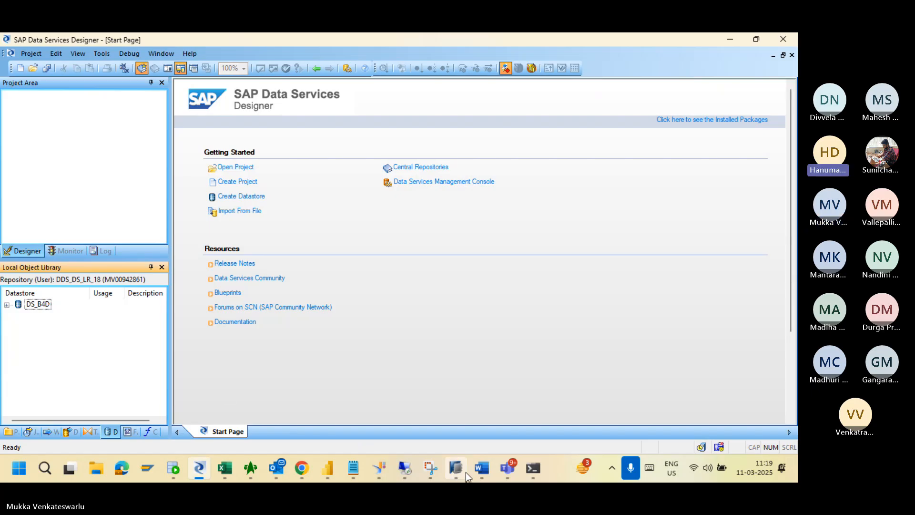
mouse_move(504, 468)
click(501, 399)
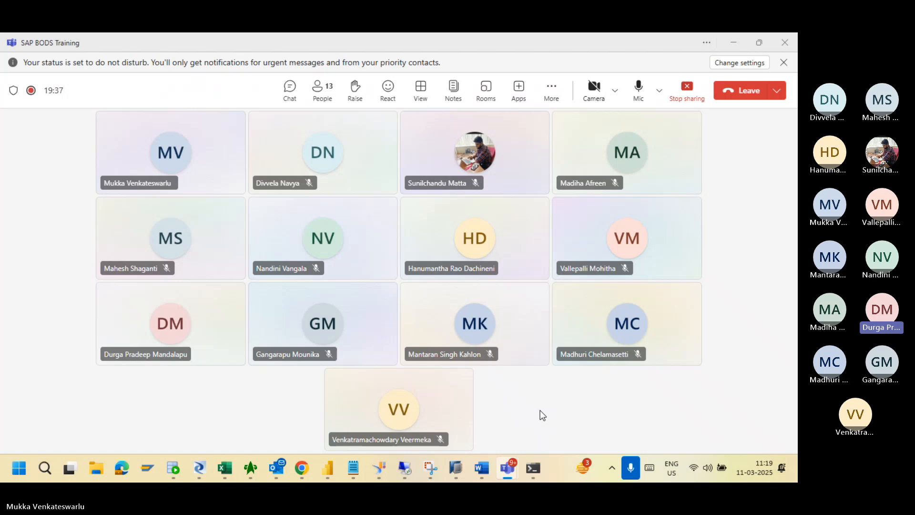
key(alt+Tab)
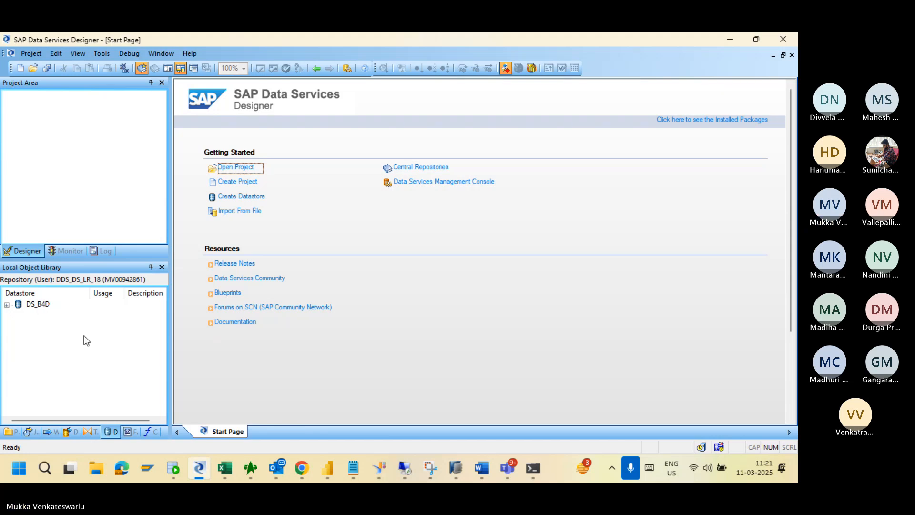
Show the library's project list, then bring up File Explorer at its Home view.
click(11, 432)
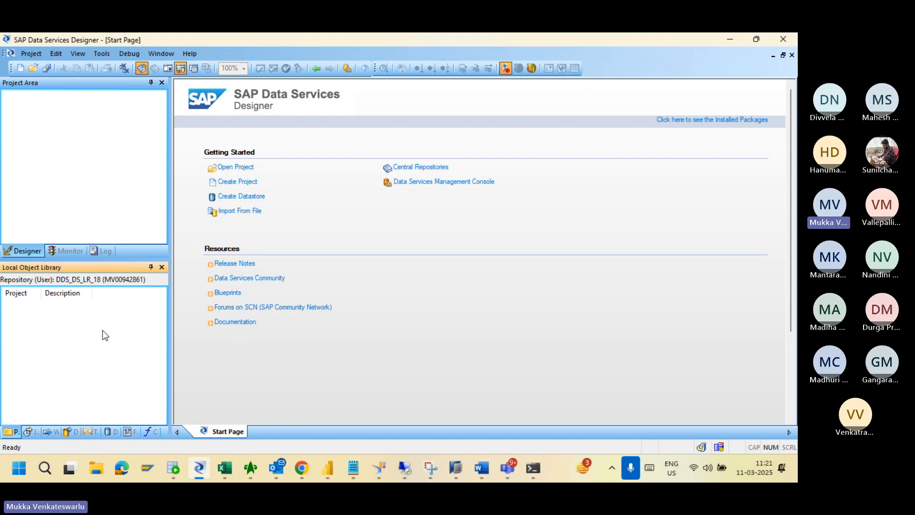
click(100, 478)
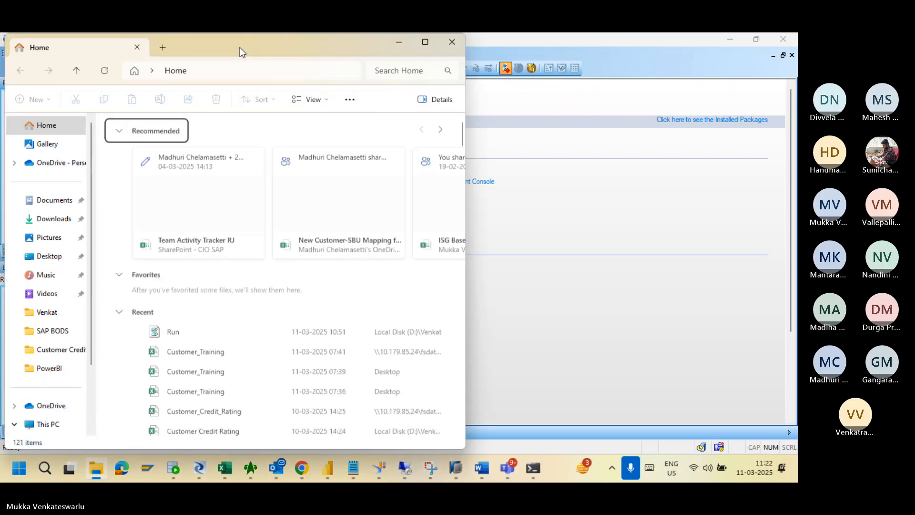
Maximize Explorer, navigate to the DDS Training folder and open the Customer_Training workbook.
double_click(232, 46)
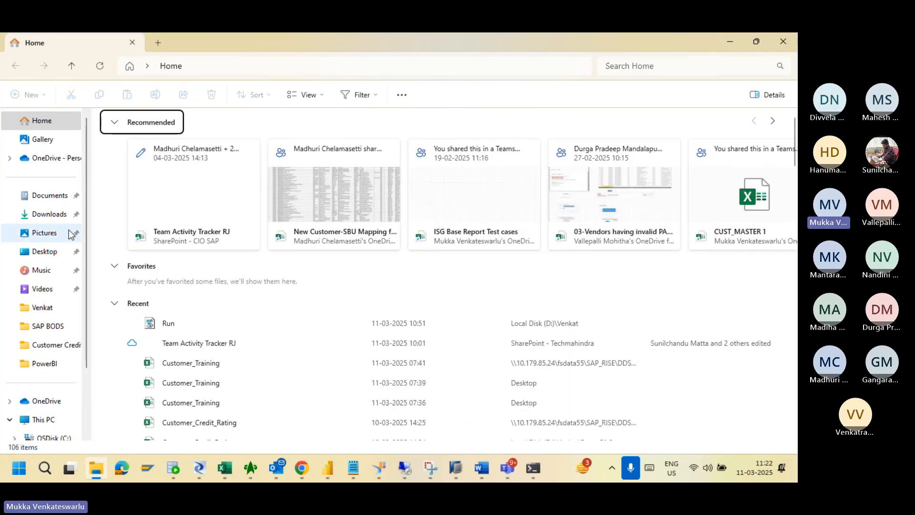
click(305, 68)
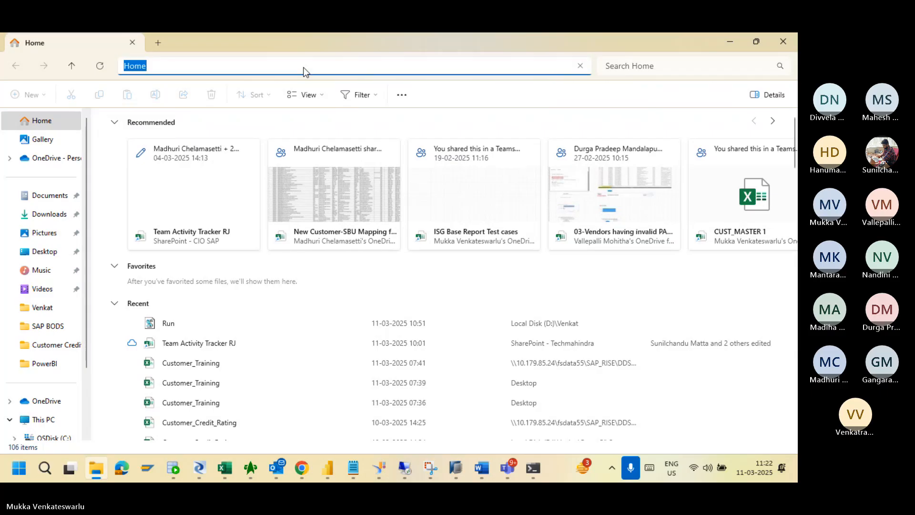
click(295, 86)
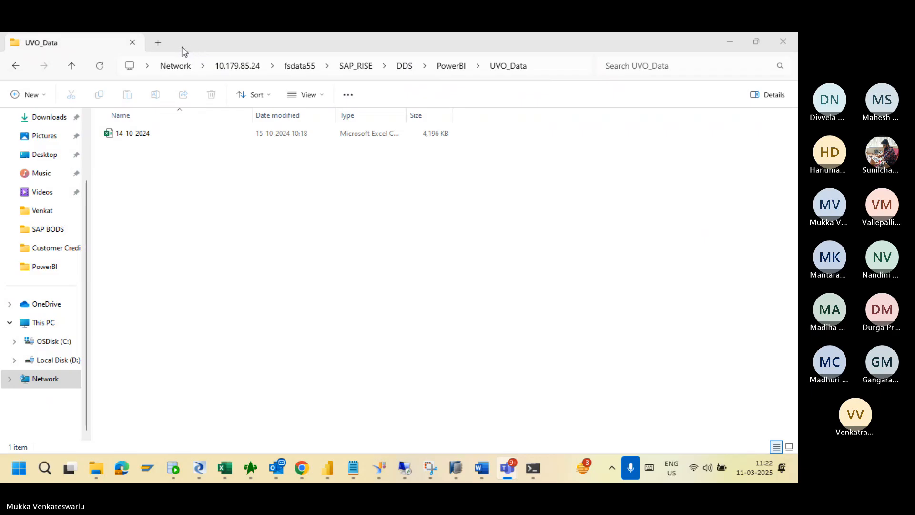
click(405, 69)
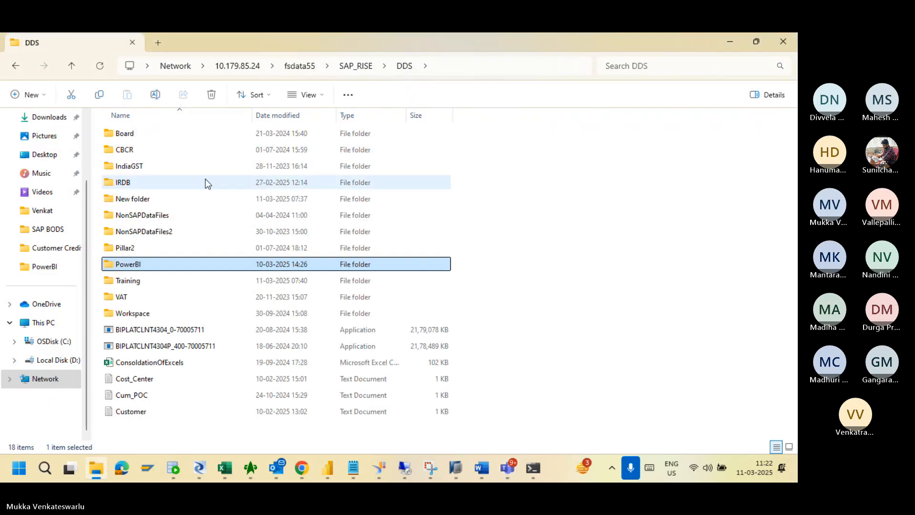
double_click(133, 285)
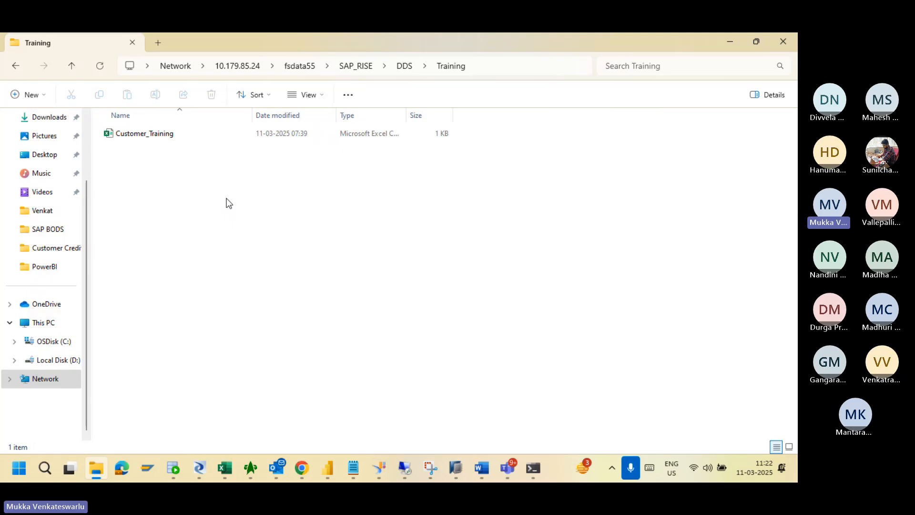
double_click(149, 136)
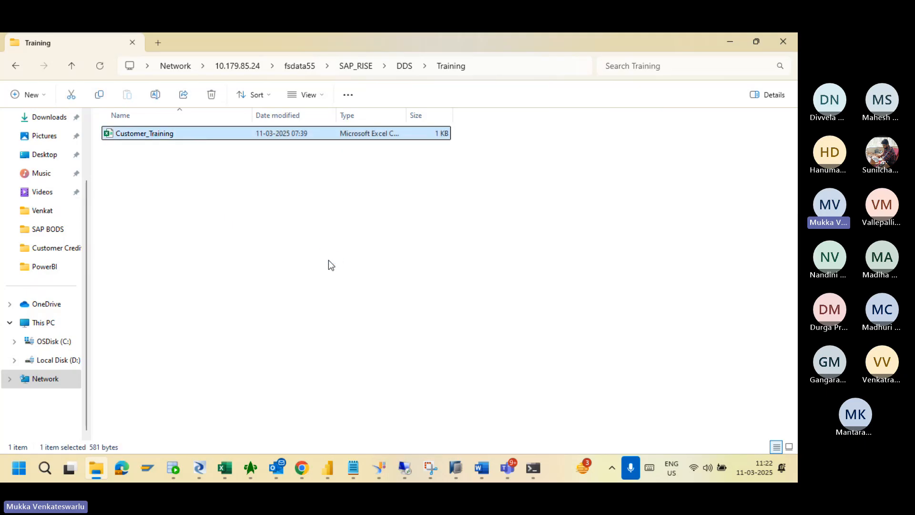
click(248, 291)
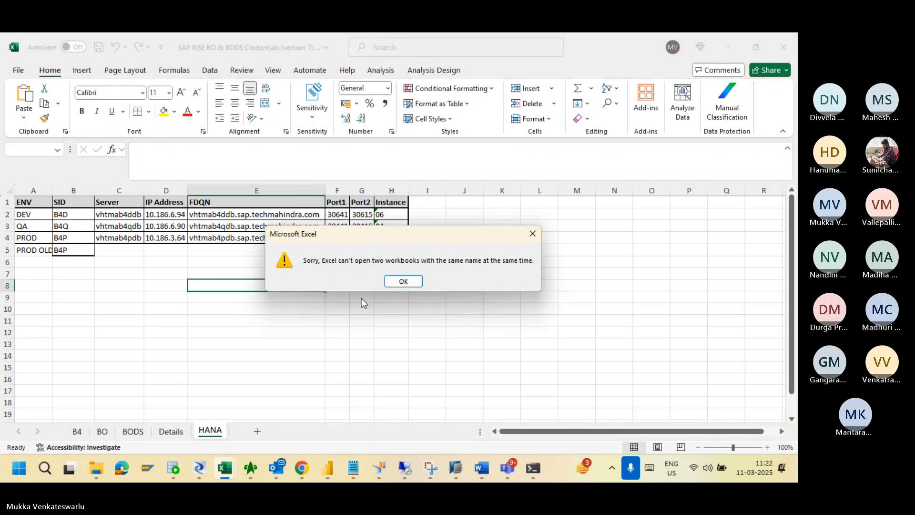
Dismiss the same-name error, show Customer_Training, and select header row A1:G1.
click(396, 285)
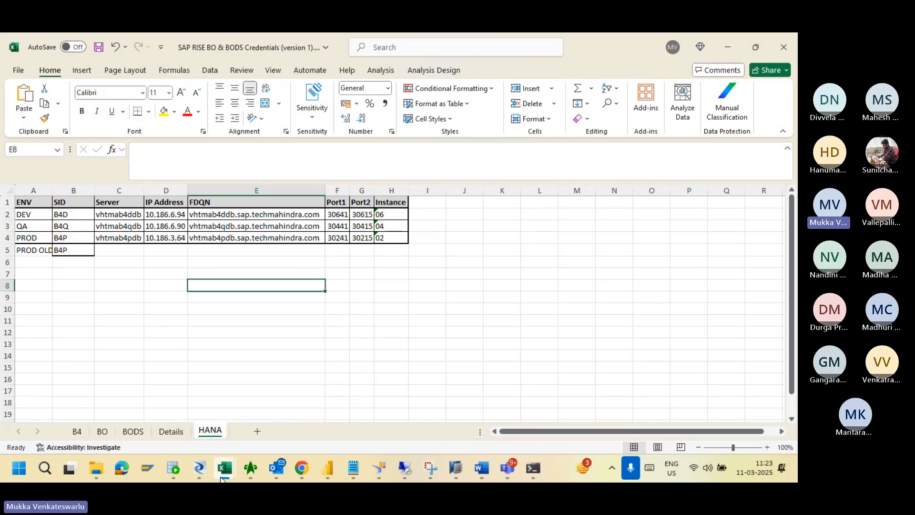
mouse_move(226, 477)
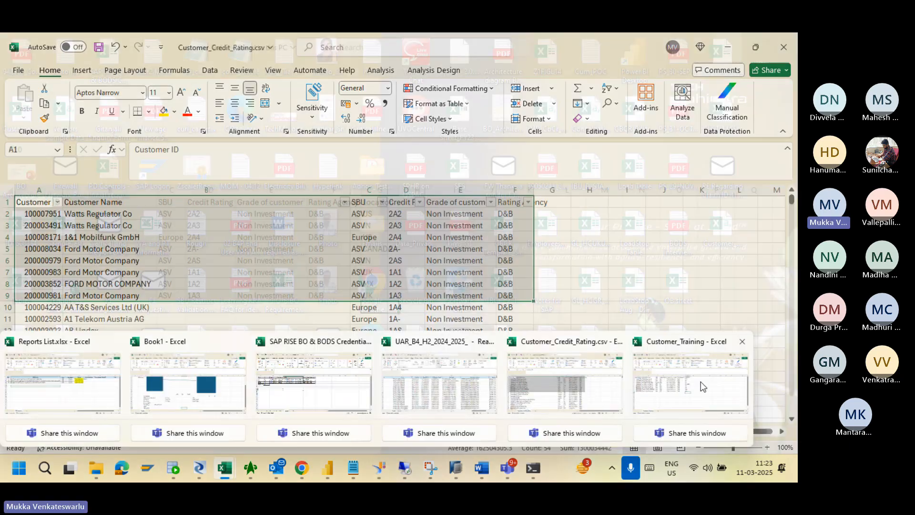
click(701, 381)
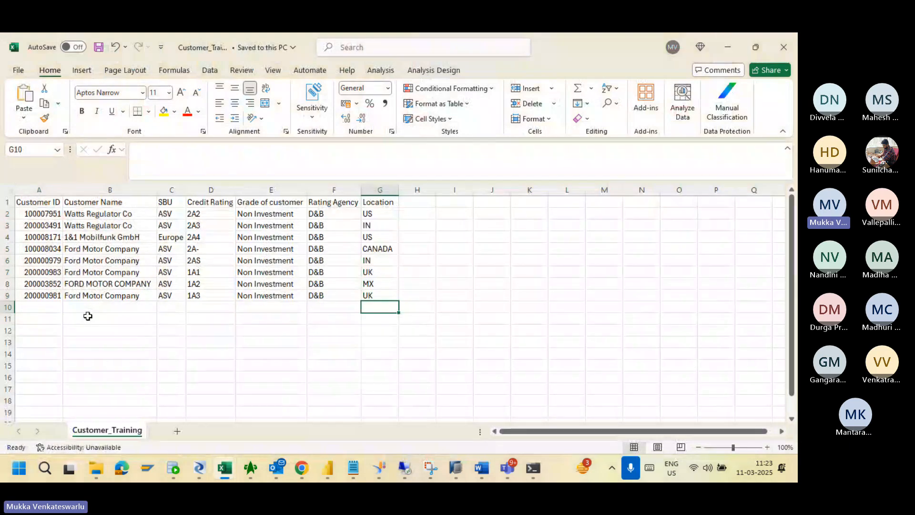
click(41, 204)
drag(41, 203, 382, 202)
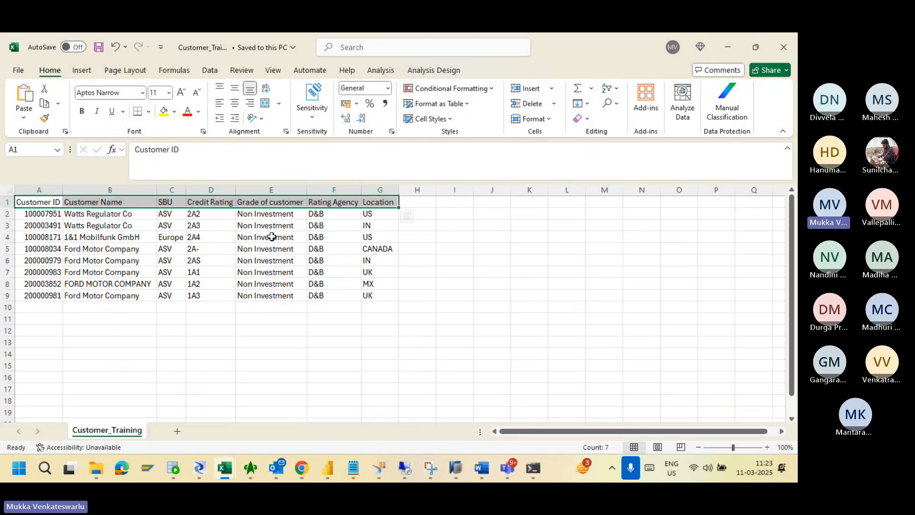
click(318, 237)
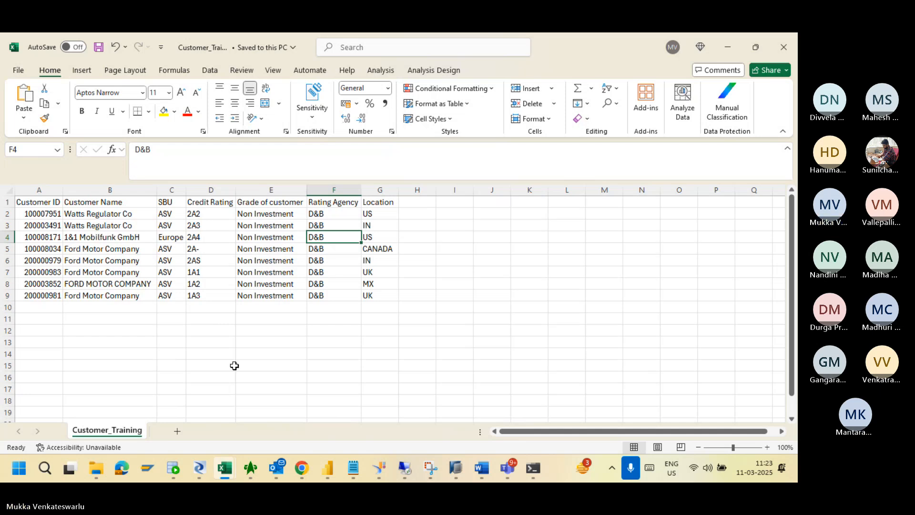
Browse up from DDS to SAP_RISE, back down into Training, then return to Designer.
mouse_move(92, 478)
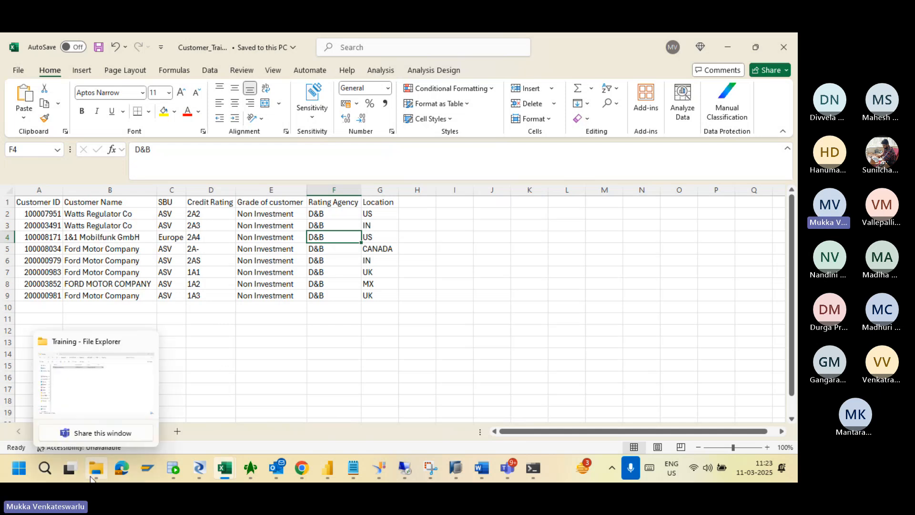
click(87, 387)
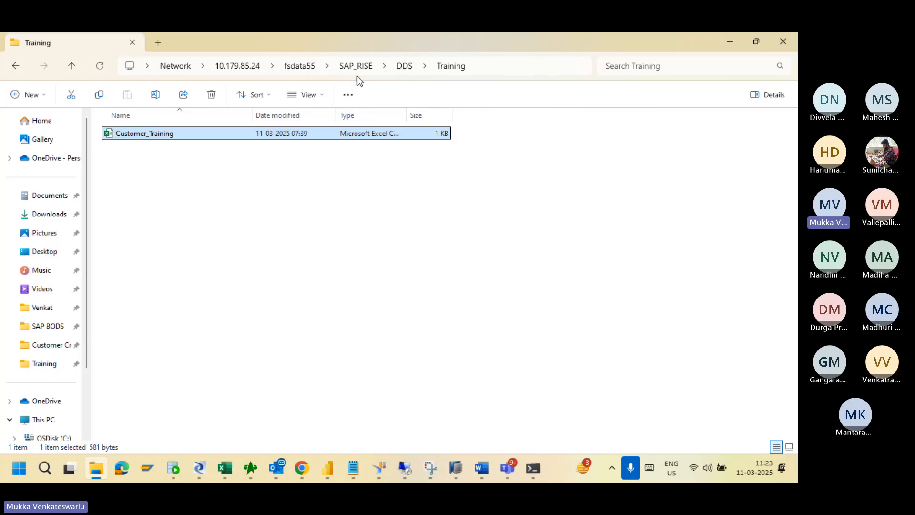
click(404, 67)
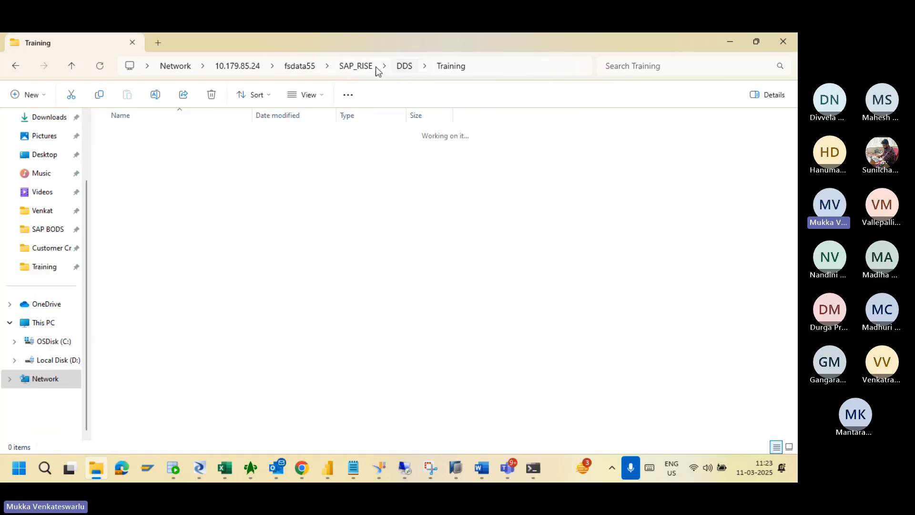
click(351, 66)
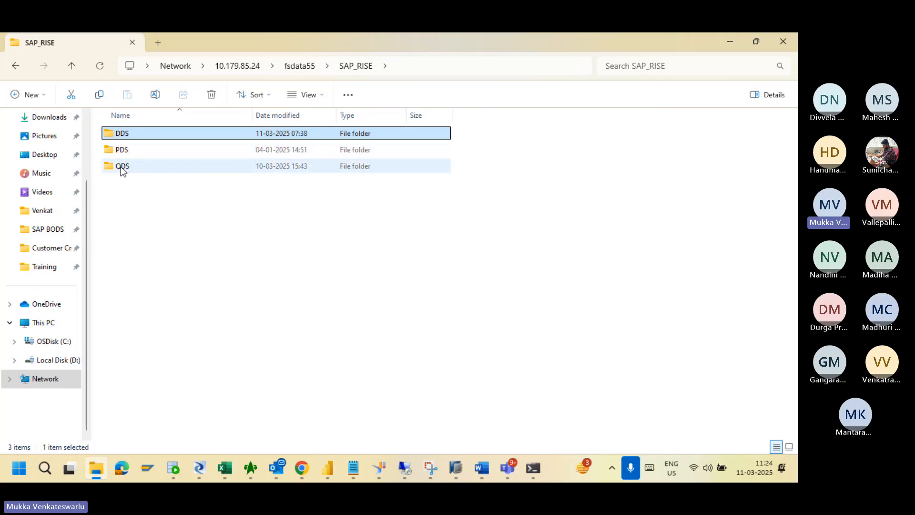
double_click(134, 132)
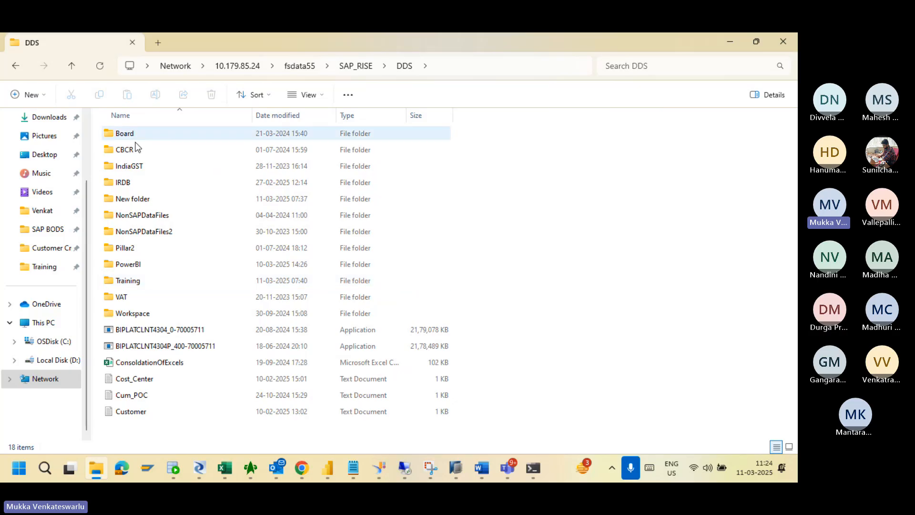
click(133, 280)
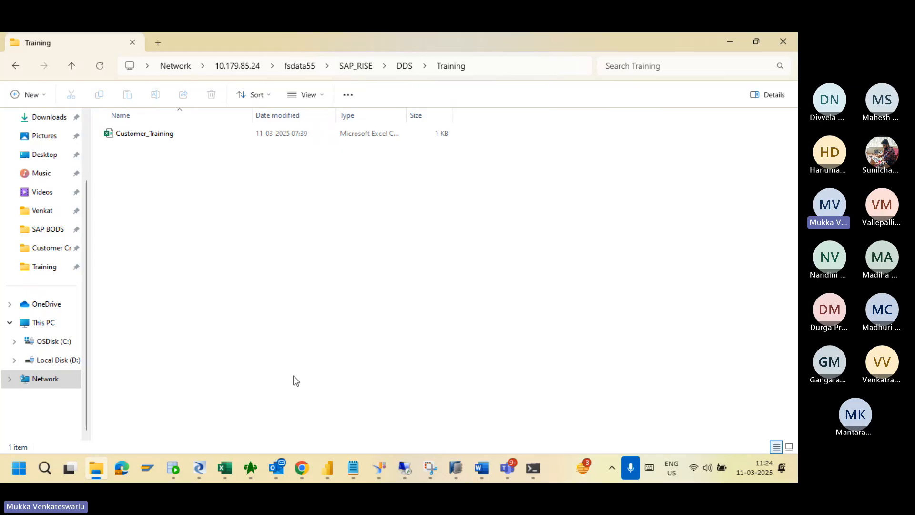
click(199, 469)
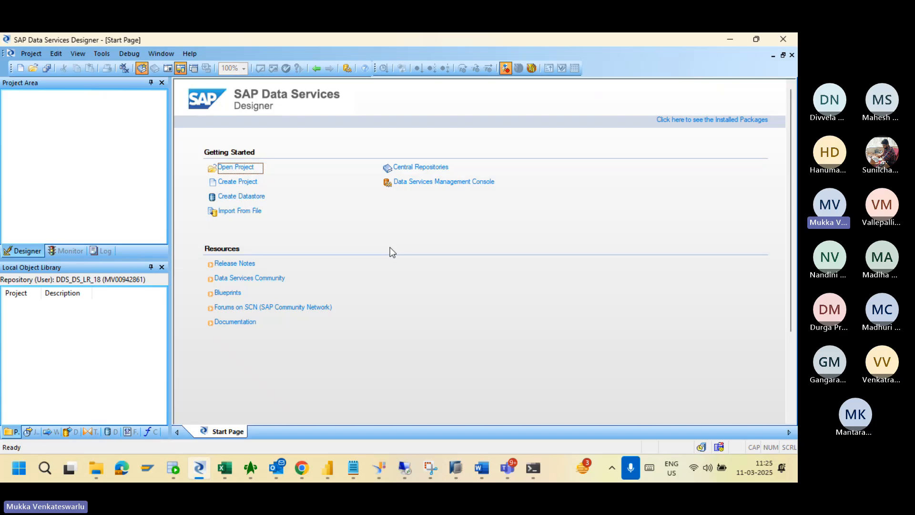
key(alt+Tab)
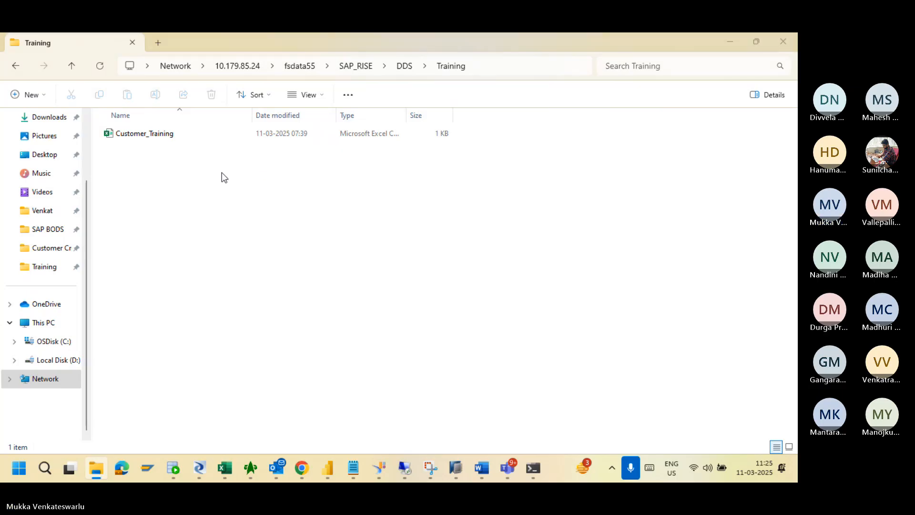
key(alt+Tab)
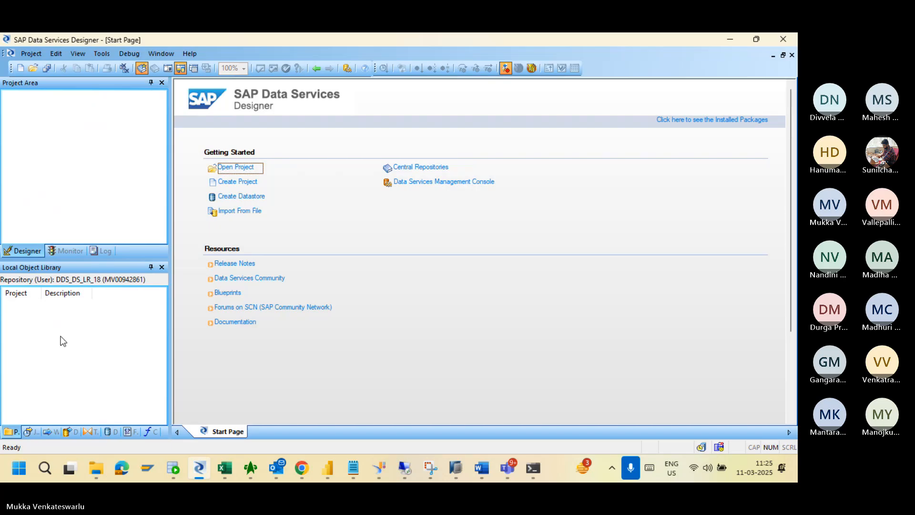
Alt+Tab to File Explorer showing the Training folder with Customer_Training.
key(alt+Tab)
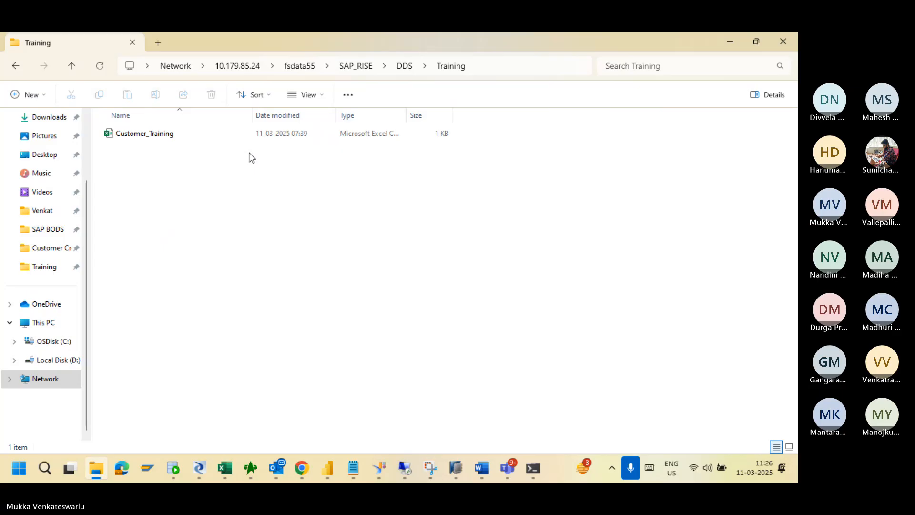
Return to Data Services Designer and open the Project - New dialog.
key(alt+Tab)
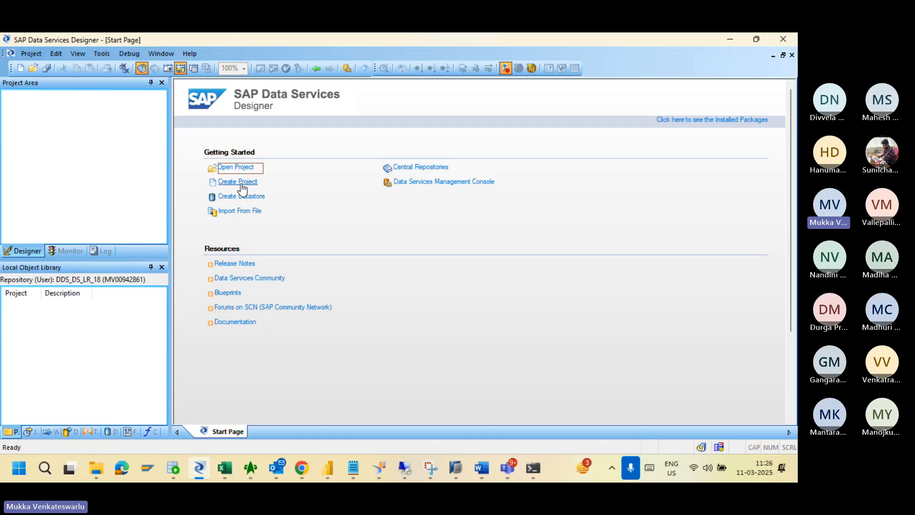
click(21, 71)
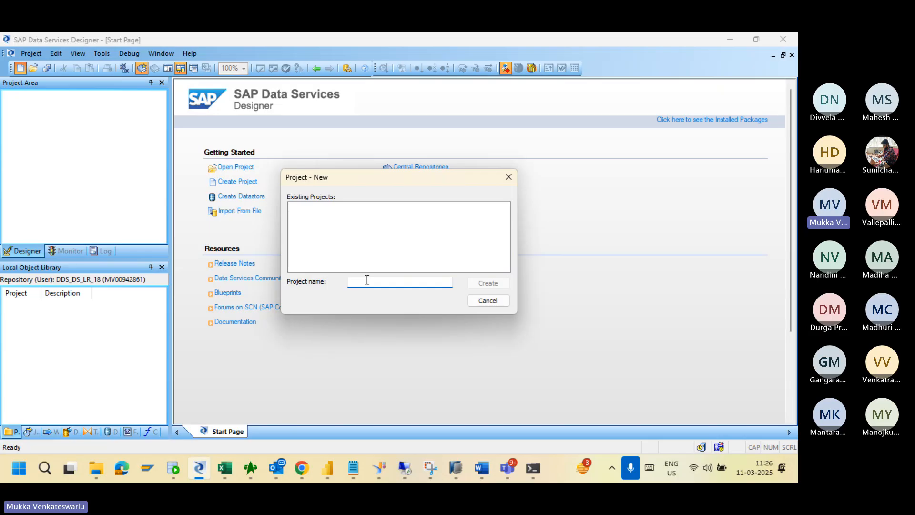
Create the project 'Training', then switch the project area to Monitor and back to Designer.
text(Training)
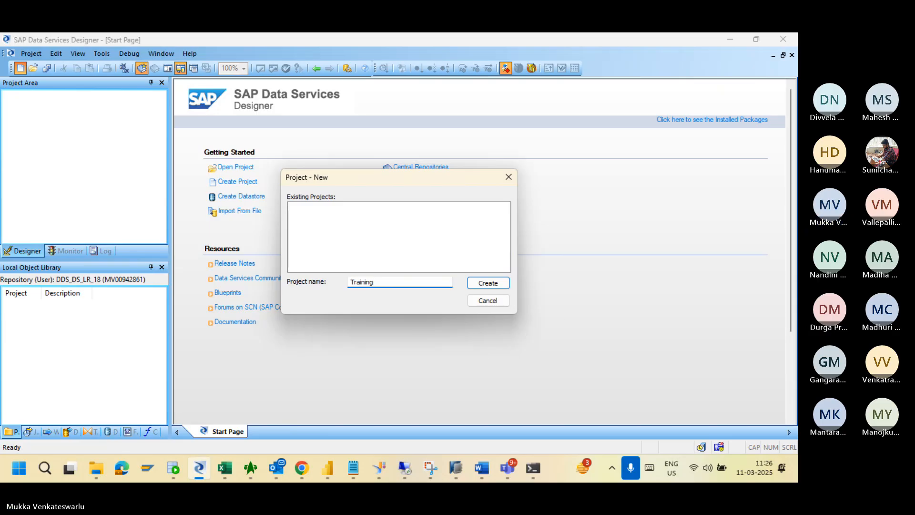
click(487, 283)
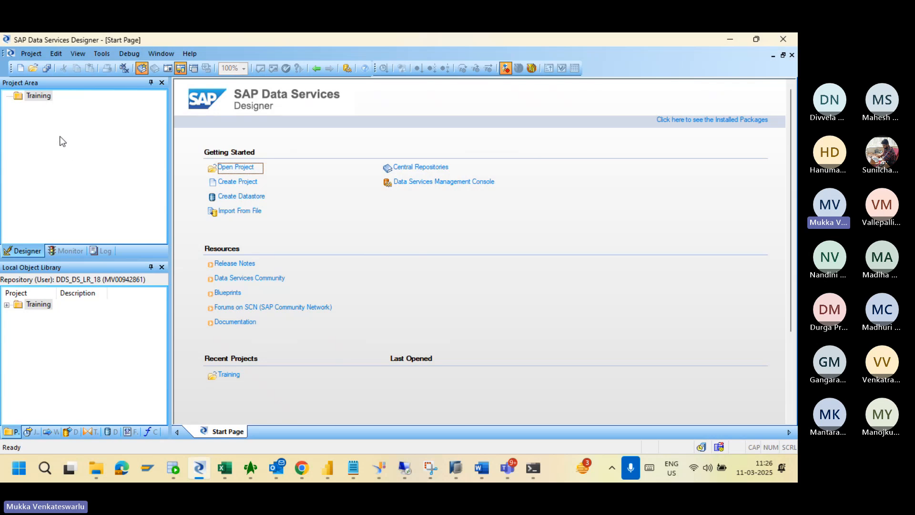
click(67, 250)
click(60, 339)
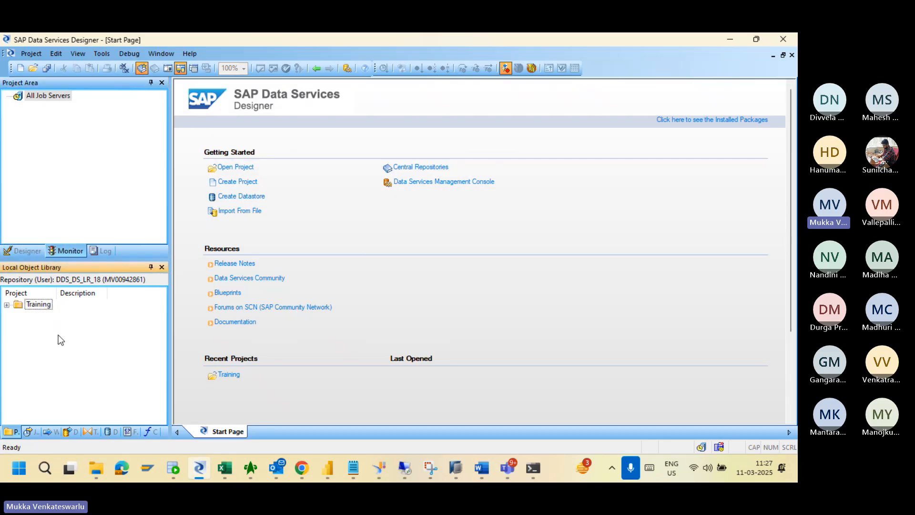
click(79, 136)
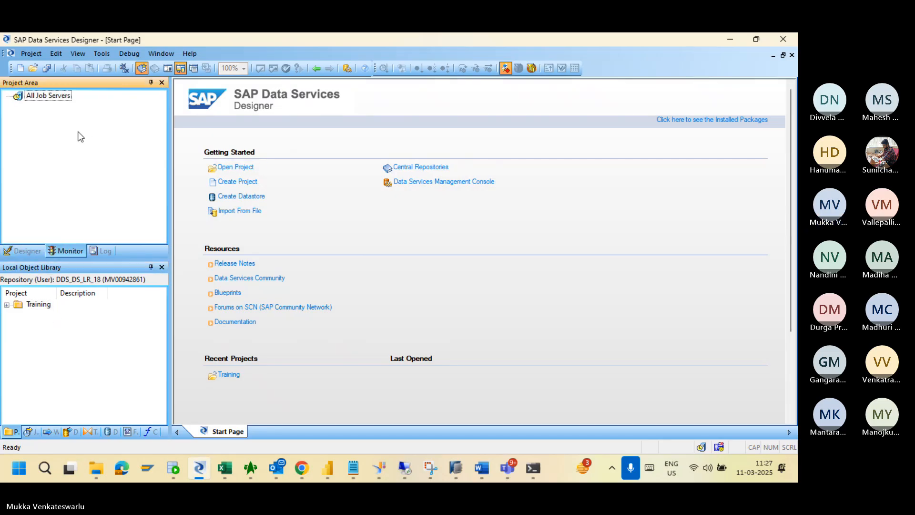
click(24, 252)
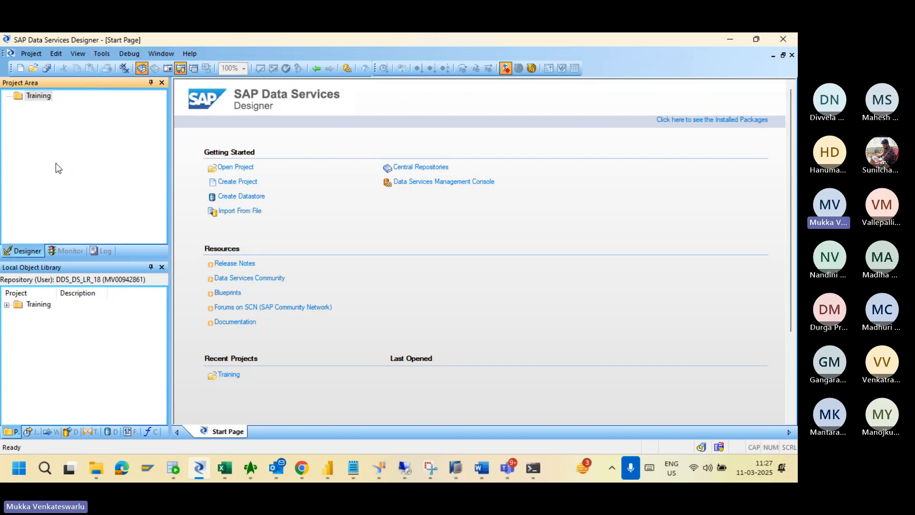
click(7, 307)
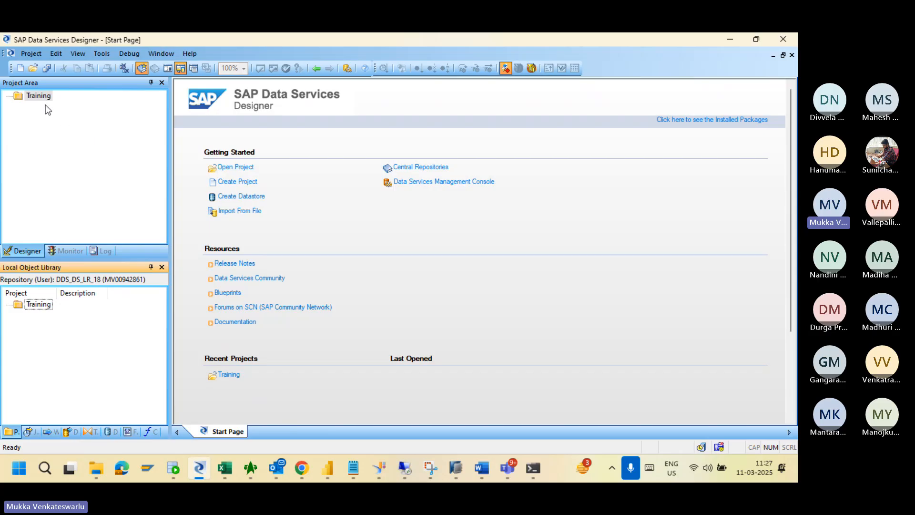
Add a new batch job, New_Job, under the Training project from its context menu.
right_click(39, 94)
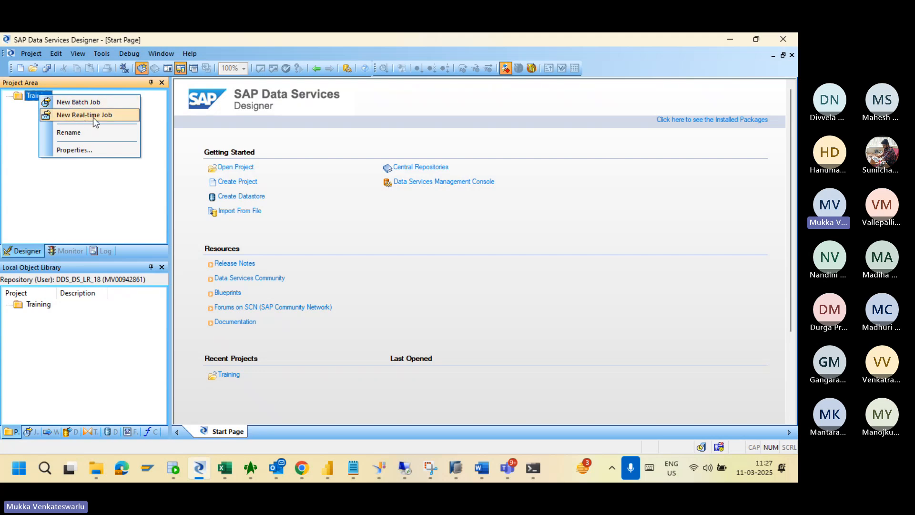
click(72, 103)
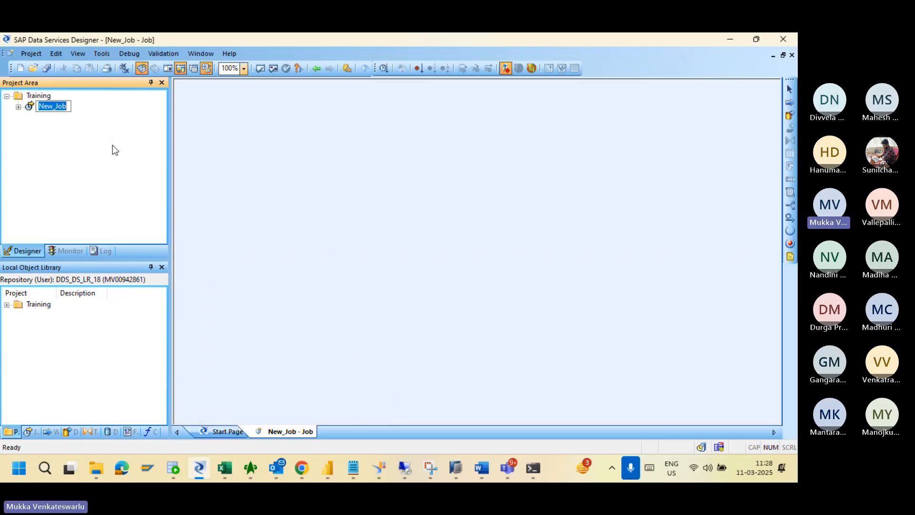
Rename the batch job New_Job to JOB_FIRSTBATCH.
text(JOB)
text(_FIRST)
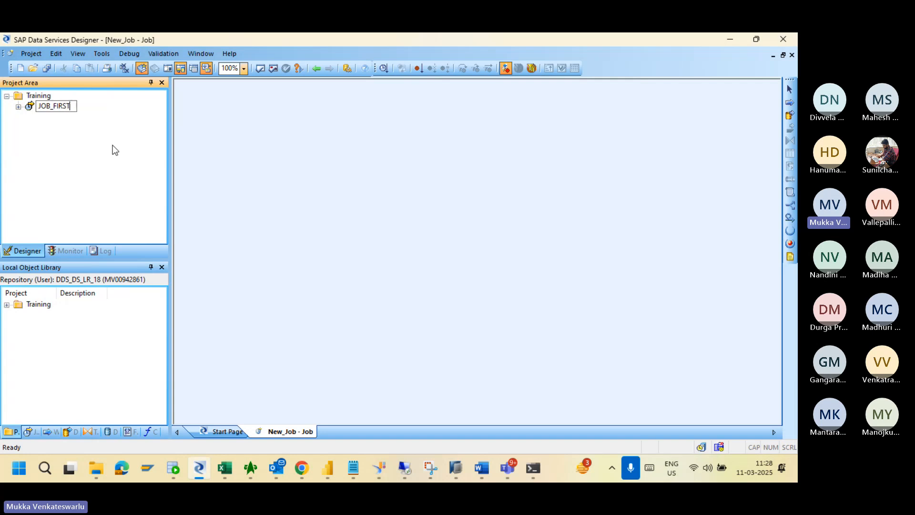
text(BATCH)
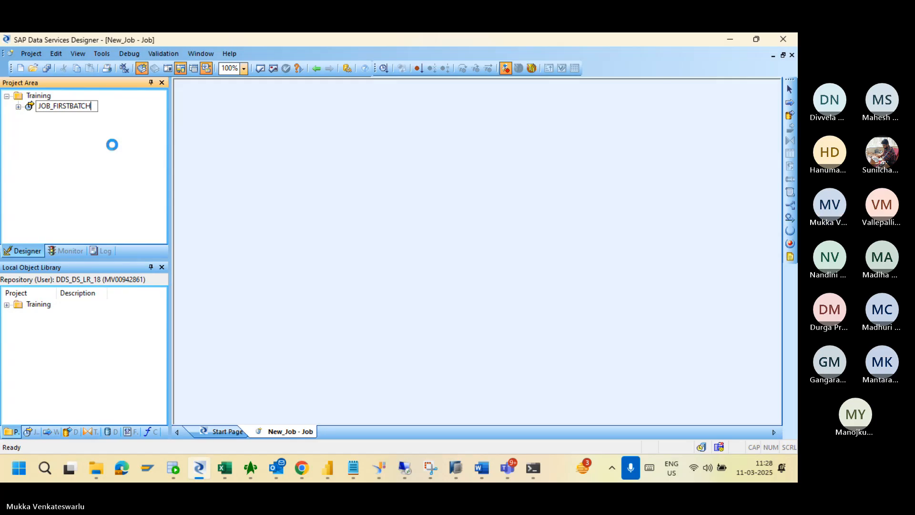
key(Return)
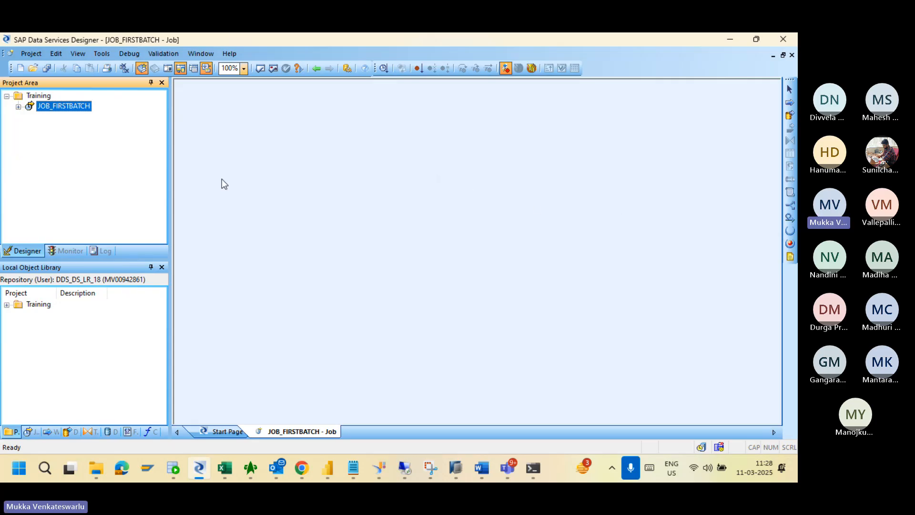
right_click(67, 110)
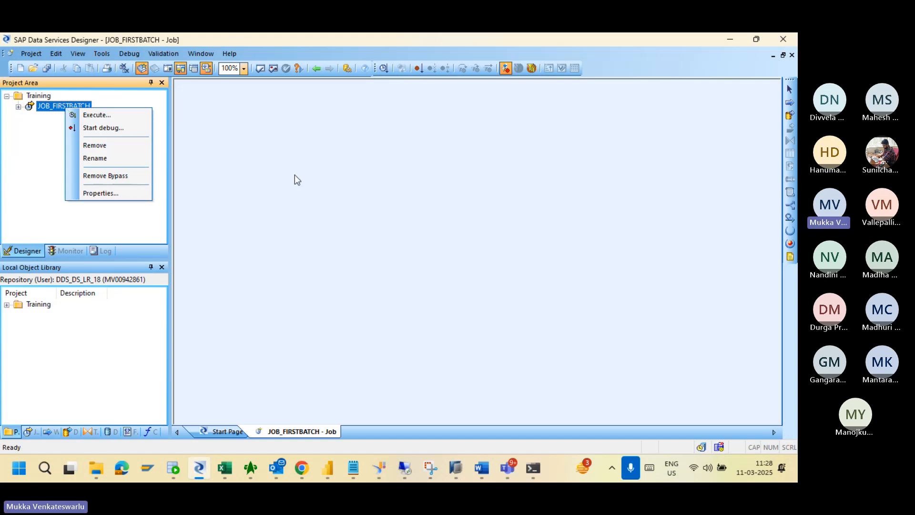
click(476, 219)
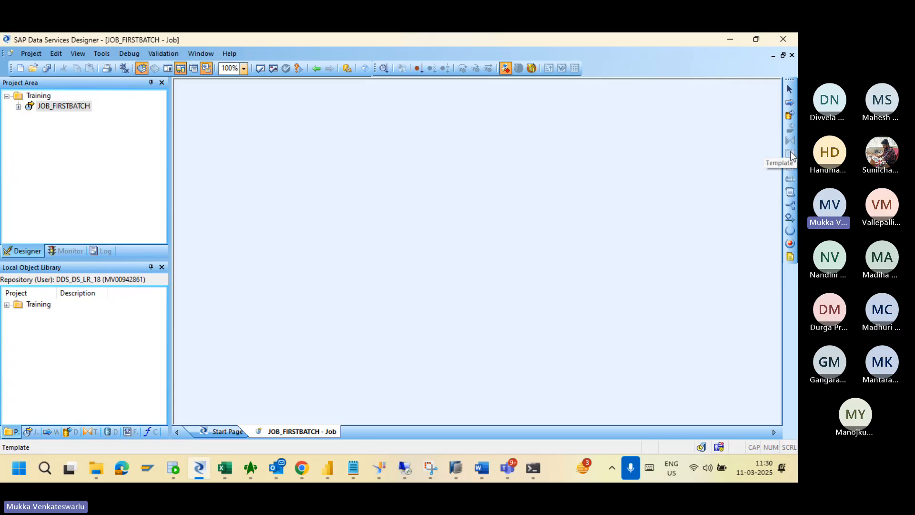
Add a work flow named WF_FIRSTBATCH to the JOB_FIRSTBATCH job canvas.
click(790, 103)
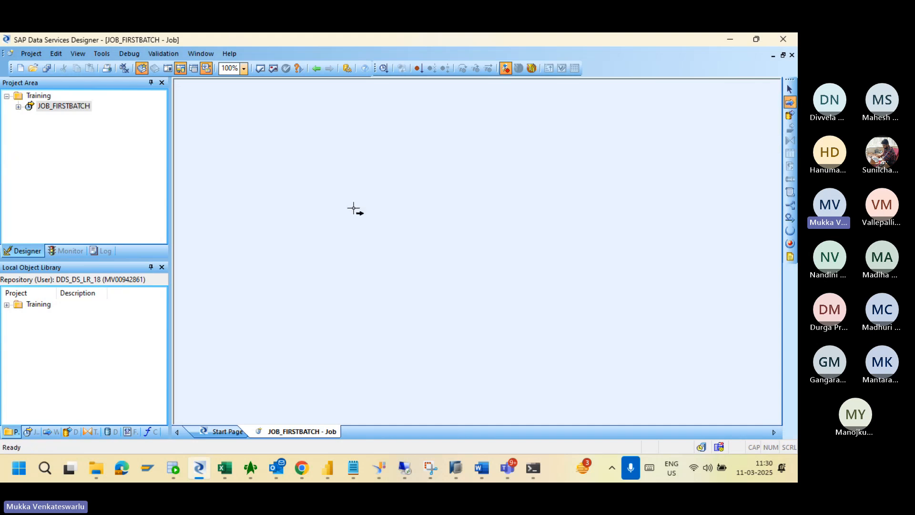
click(345, 194)
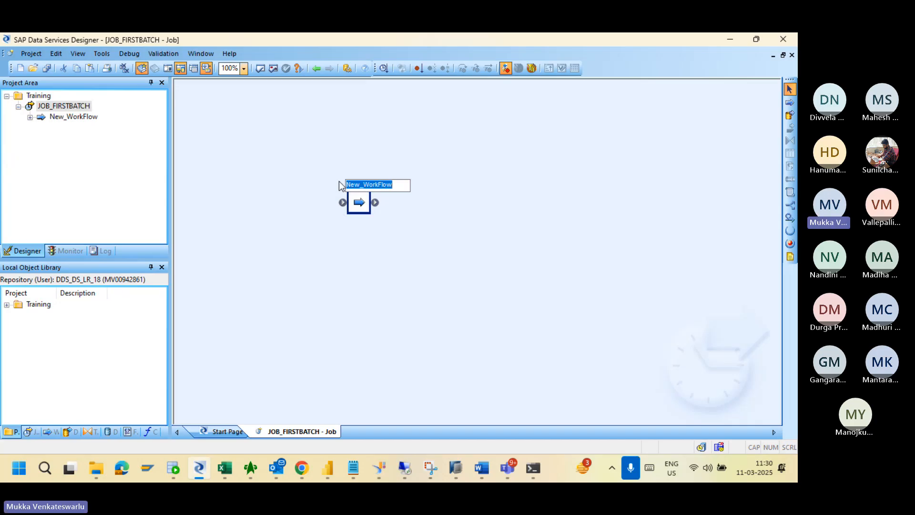
text(W)
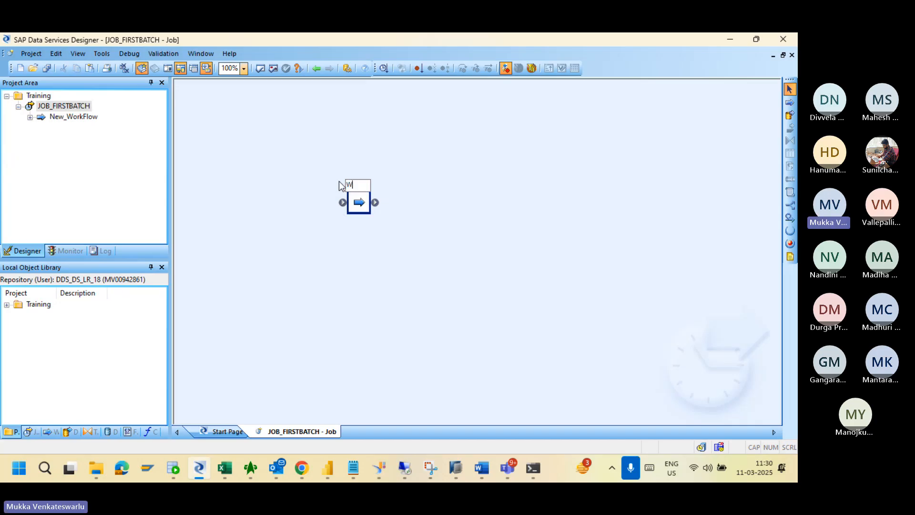
text(F_FIRSTBATCH)
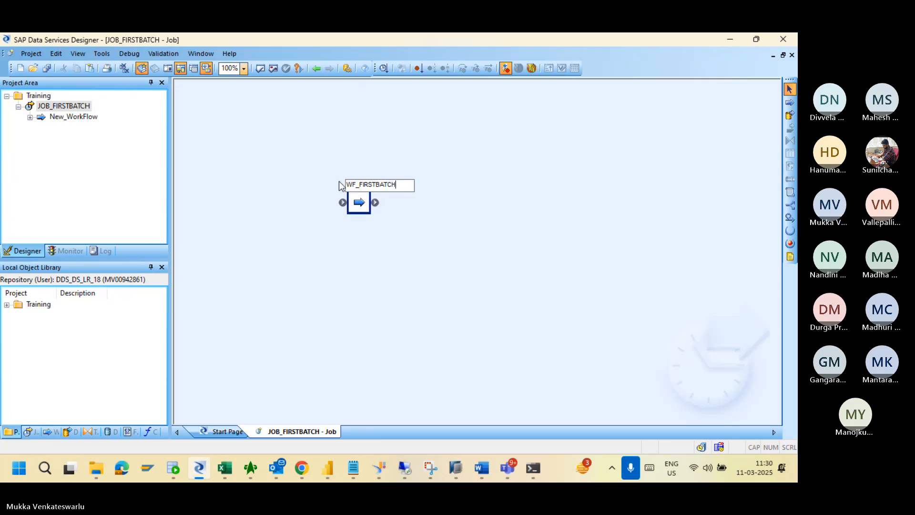
key(Return)
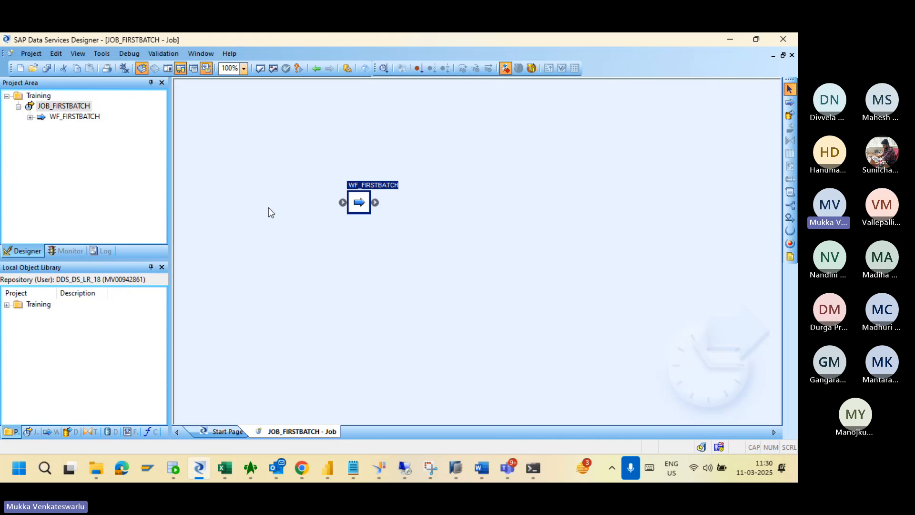
Open WF_FIRSTBATCH's empty work flow canvas, then return to the JOB_FIRSTBATCH job view.
double_click(358, 202)
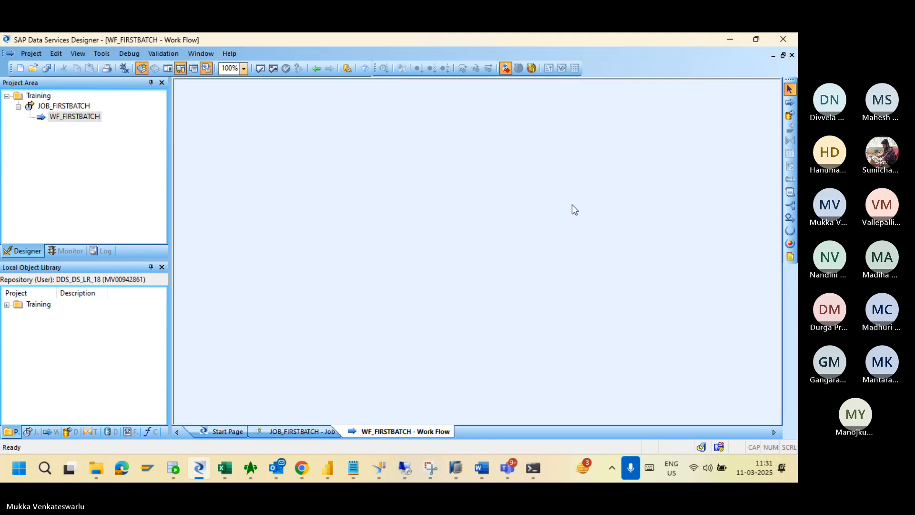
click(93, 118)
click(77, 107)
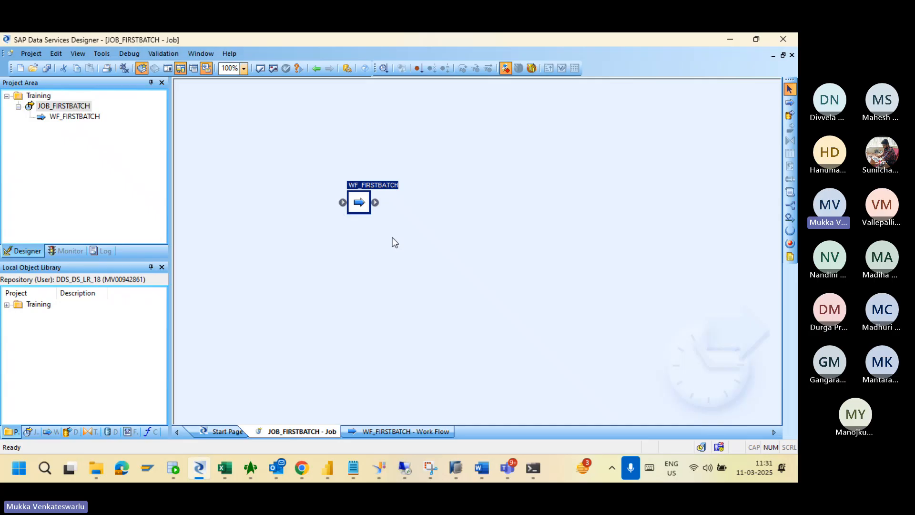
Inside WF_FIRSTBATCH, place a data flow named DF_FIRSTBATCH and open its empty canvas.
double_click(361, 206)
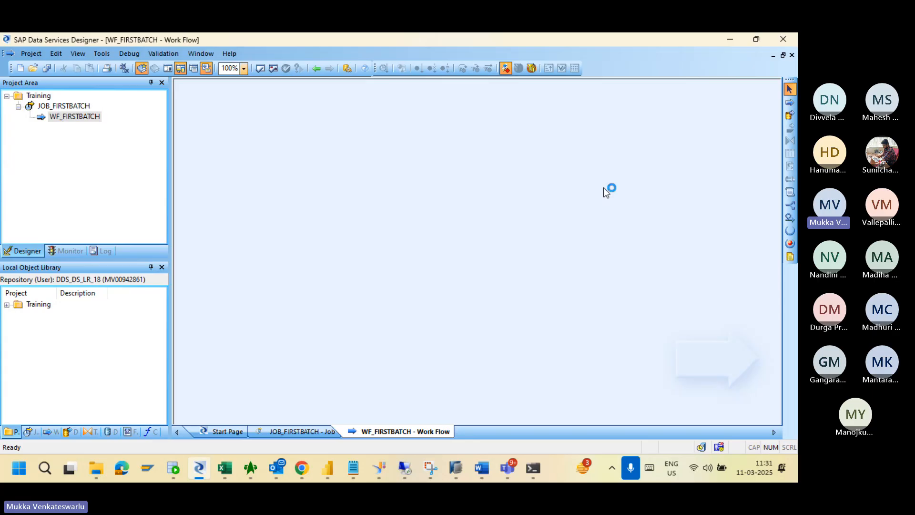
click(790, 115)
click(352, 164)
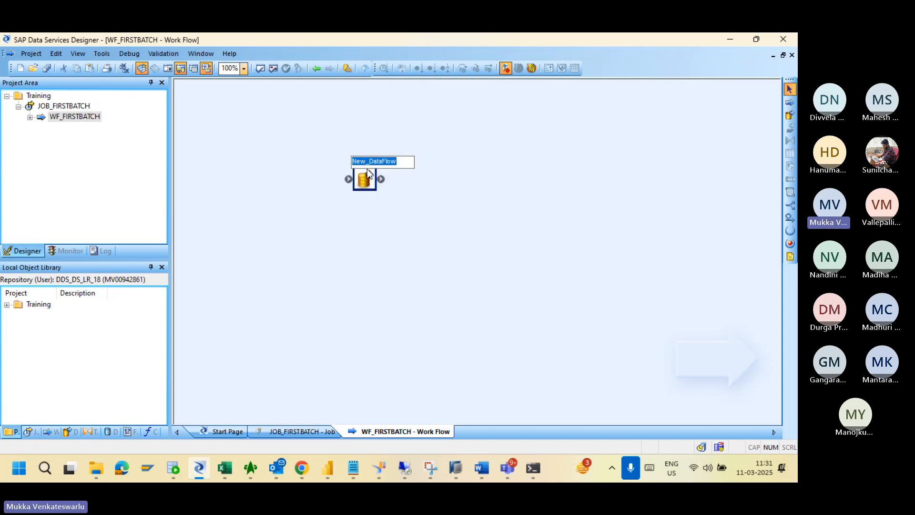
text(DF)
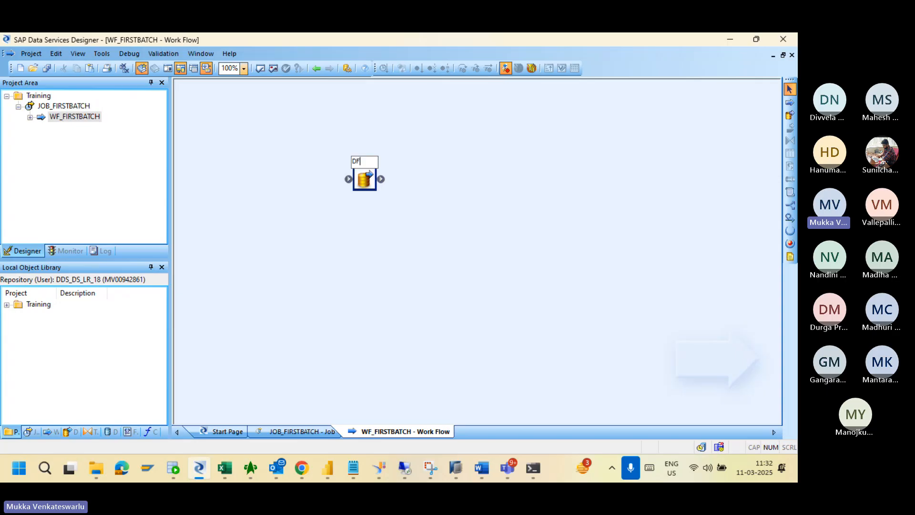
text(_FIRSTBATCH)
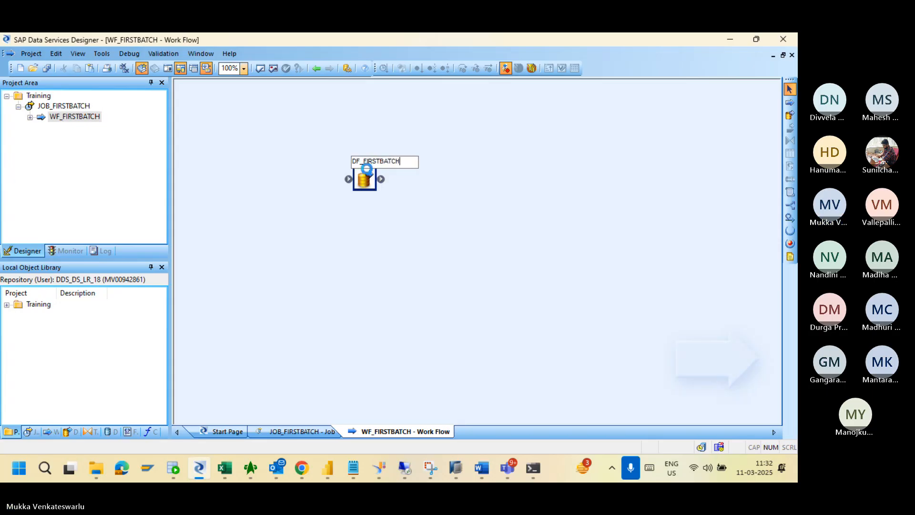
key(Return)
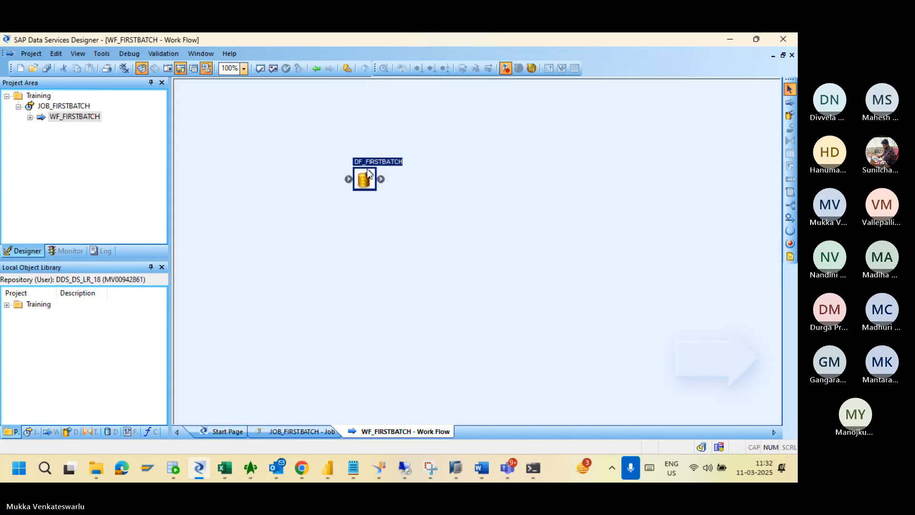
double_click(365, 180)
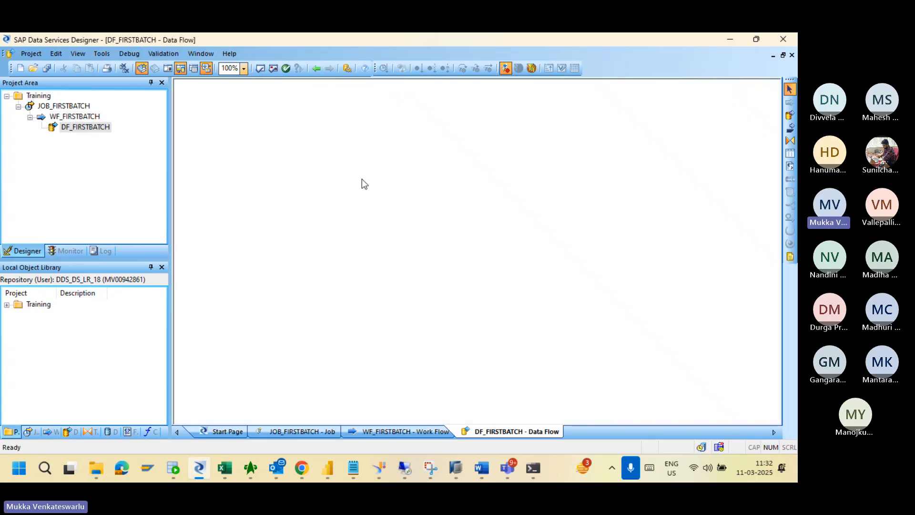
Reopen DF_FIRSTBATCH from WF_FIRSTBATCH and show the Formats tab of the Local Object Library.
click(88, 117)
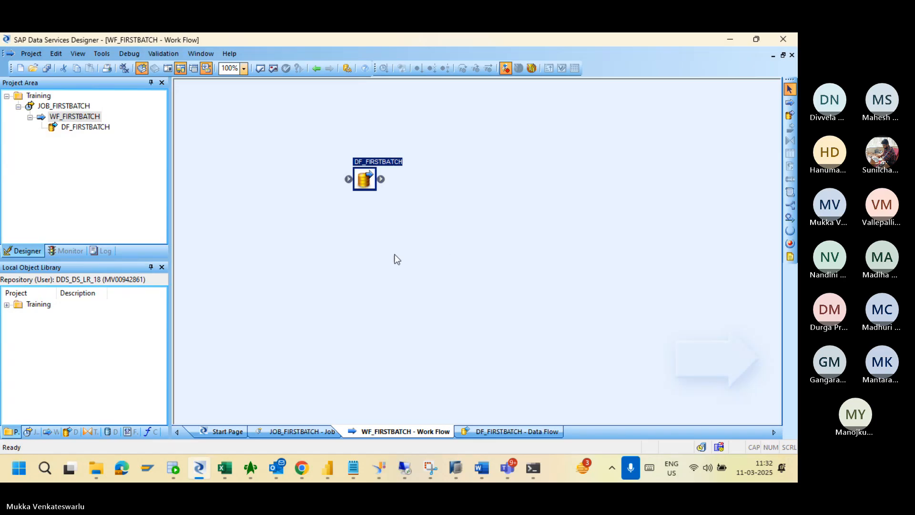
double_click(363, 184)
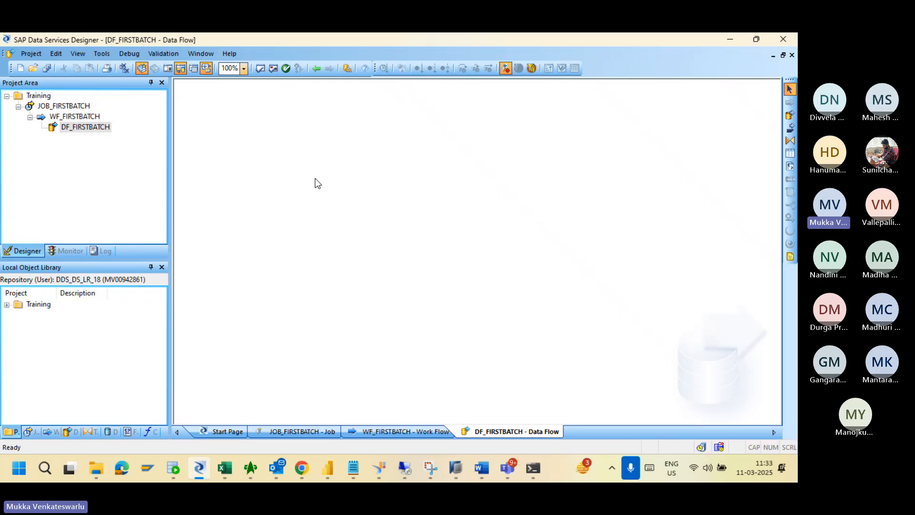
key(Num_Lock)
click(130, 430)
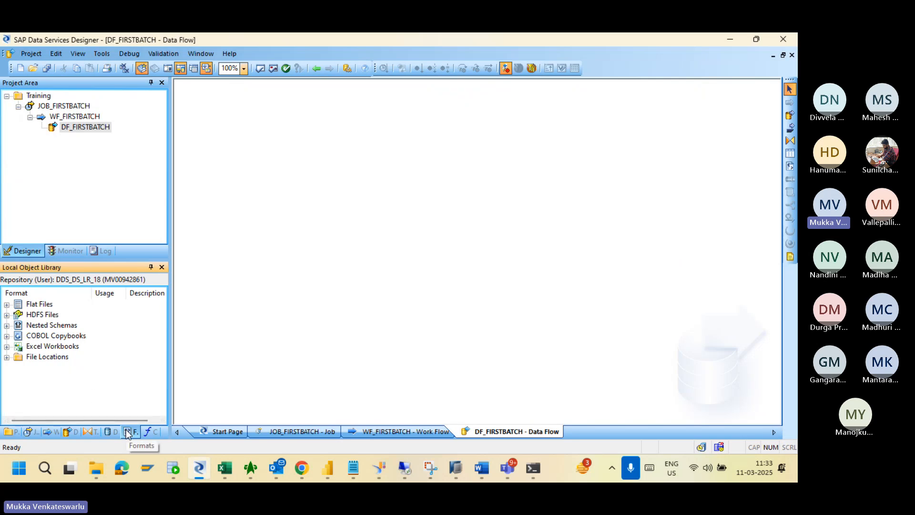
Create a new flat file format named FF_CustomerTraining under Flat Files and maximize its editor.
click(31, 309)
right_click(31, 308)
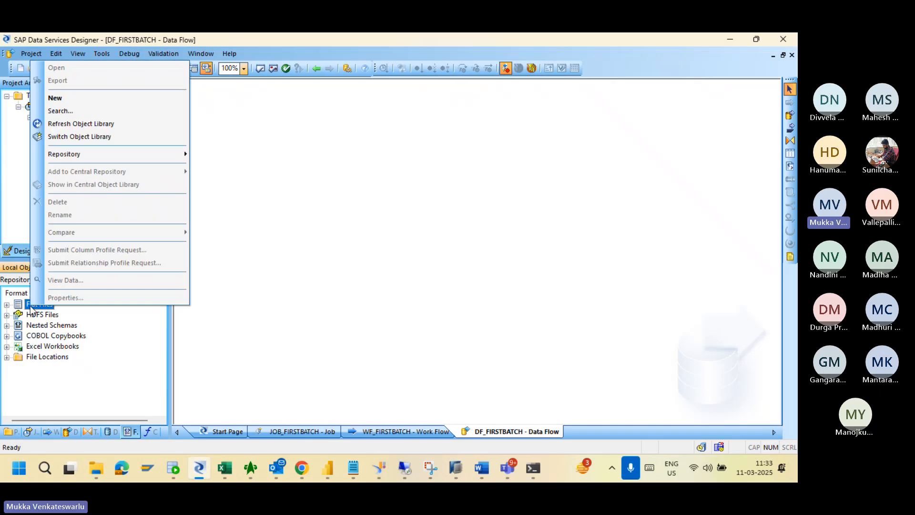
click(80, 99)
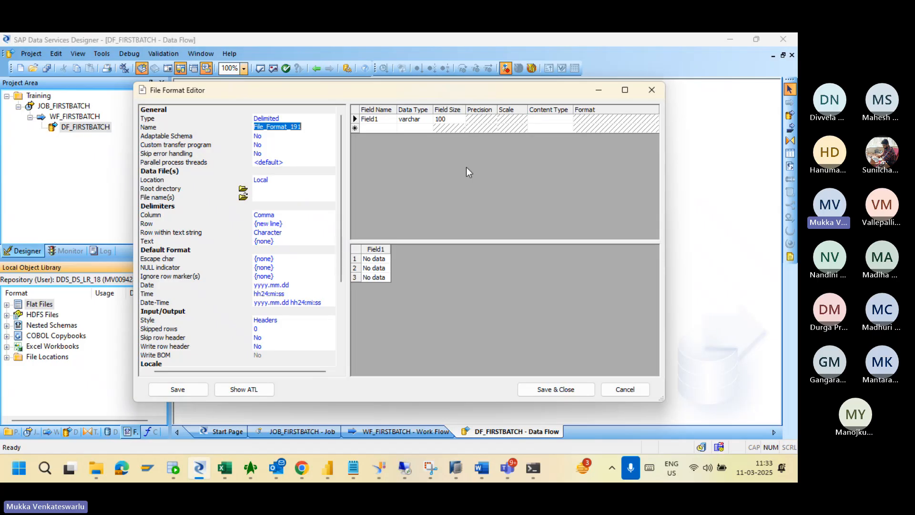
text(FF_)
text(CustomerTraining)
click(625, 90)
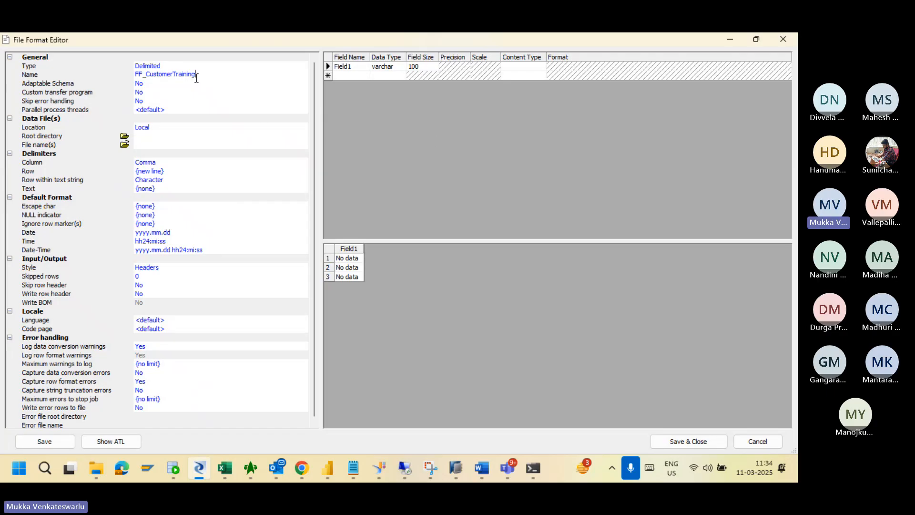
click(193, 128)
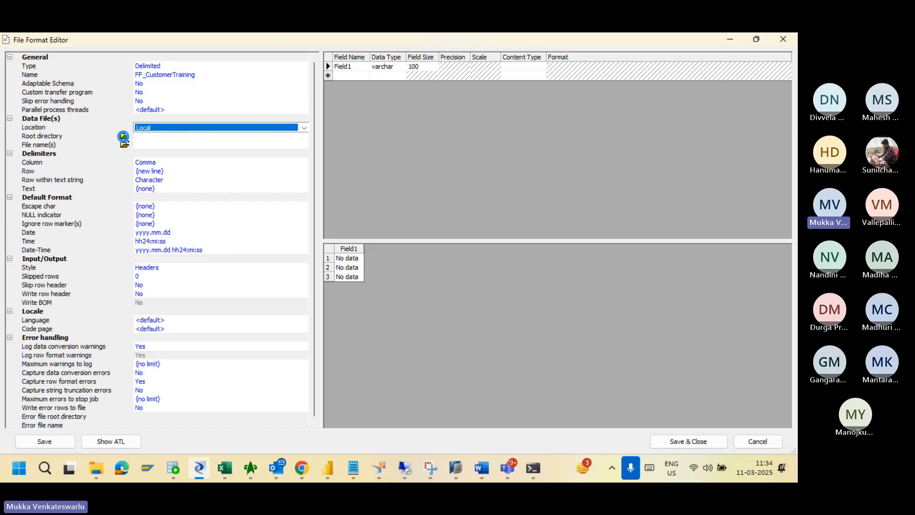
click(124, 136)
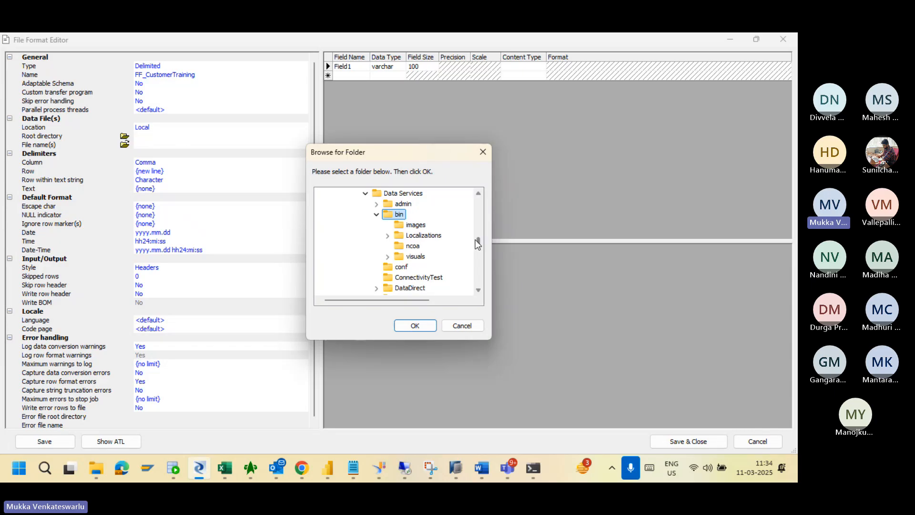
drag(478, 242, 477, 289)
scroll(466, 223, up, 8)
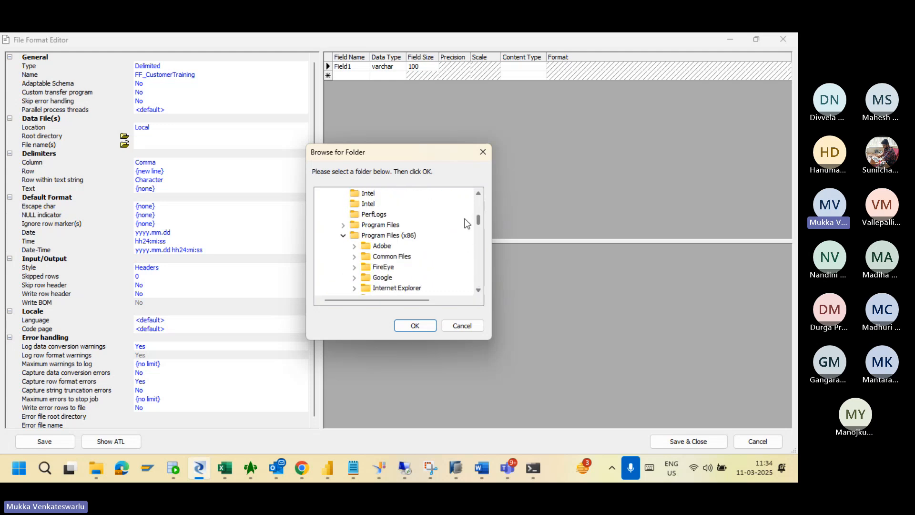
scroll(466, 222, up, 10)
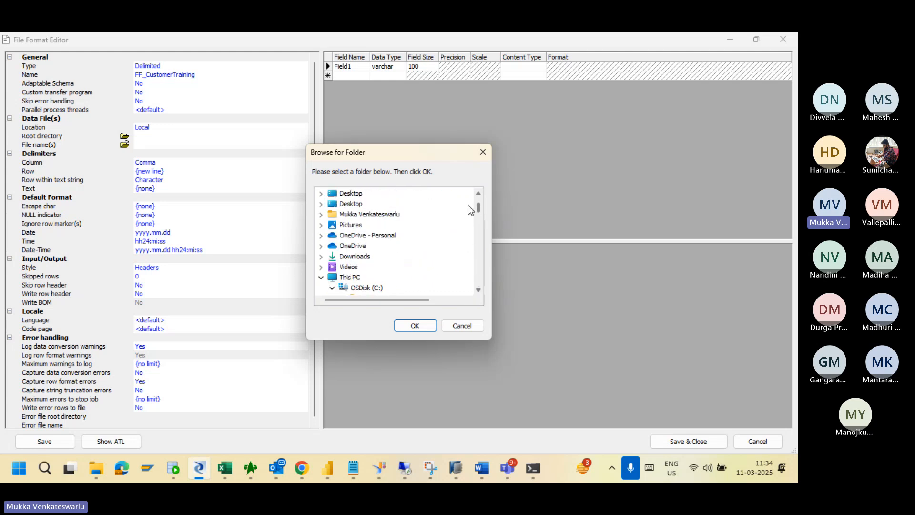
scroll(468, 206, up, 2)
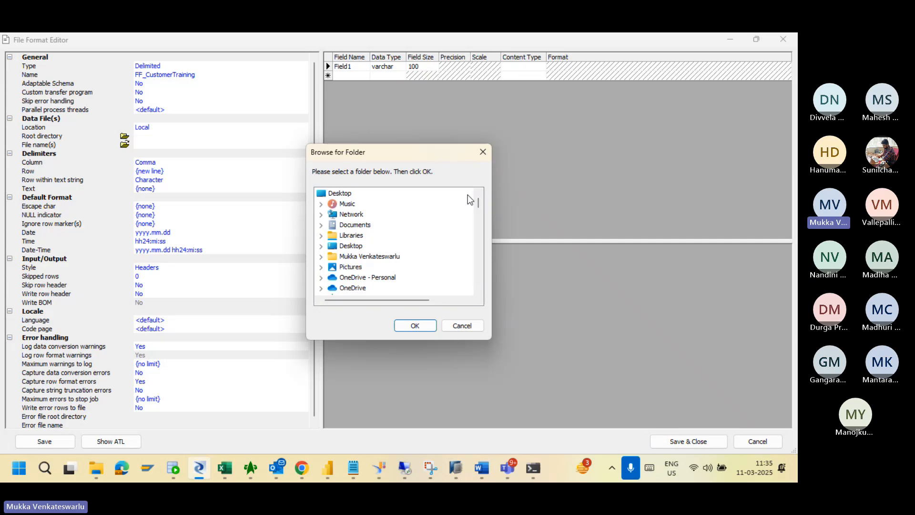
click(453, 322)
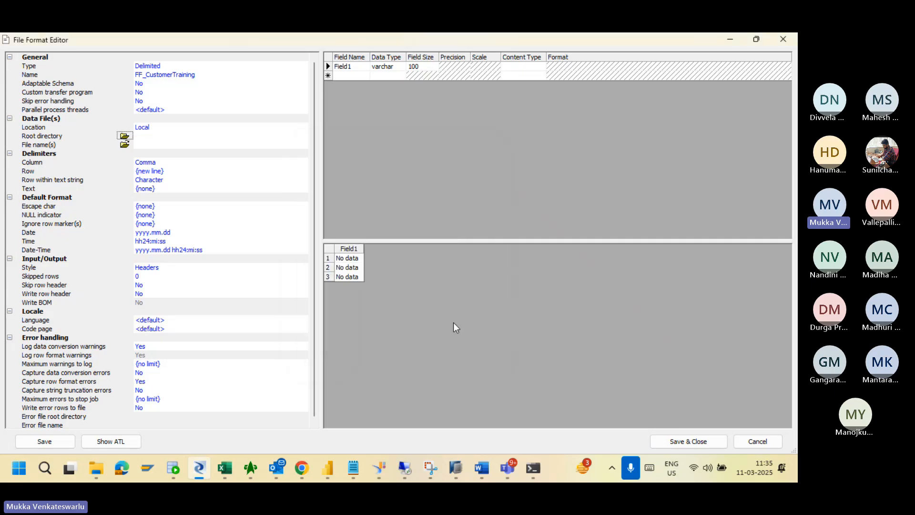
Copy the \SAP_RISE\DDS\Training portion of the Training folder path from File Explorer's address bar.
click(96, 469)
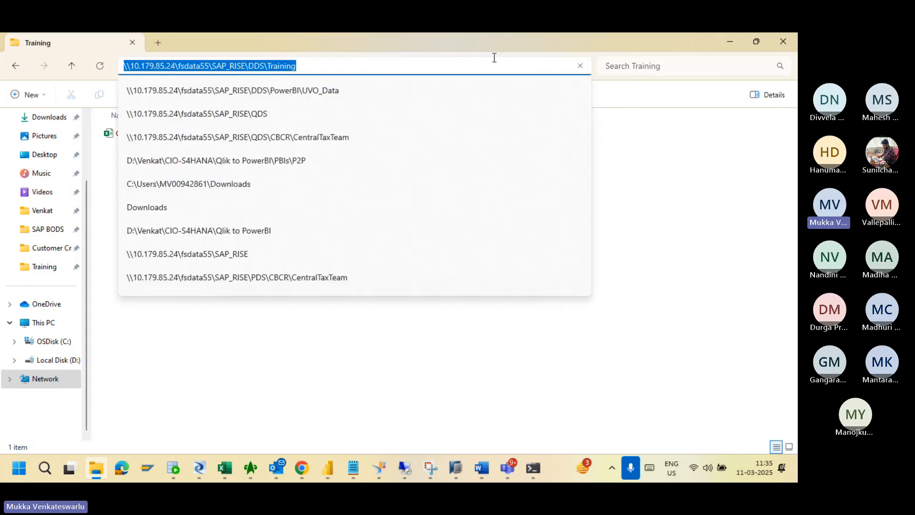
click(305, 62)
key(shift+Left)
key(shift+Left)
key(shift+Left)
key(shift+Left)
key(shift+Left)
key(shift+Left)
key(shift+Left)
key(shift+Left)
key(shift+Left)
key(shift+Left)
key(shift+Left)
key(shift+Left)
key(shift+Left)
key(shift+Left)
key(shift+Left)
key(shift+Left)
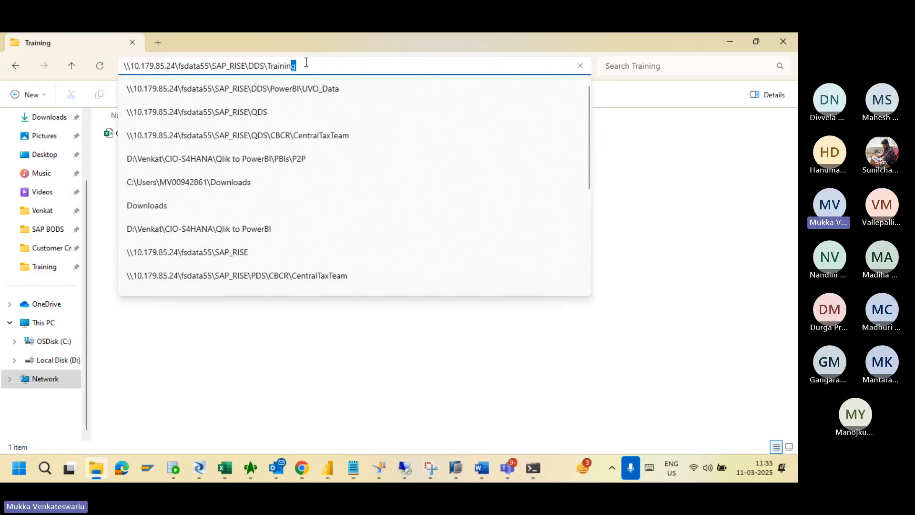
key(shift+Left)
key(shift+Left)
key(shift+Left)
key(shift+Left)
key(shift+Left)
key(shift+Left)
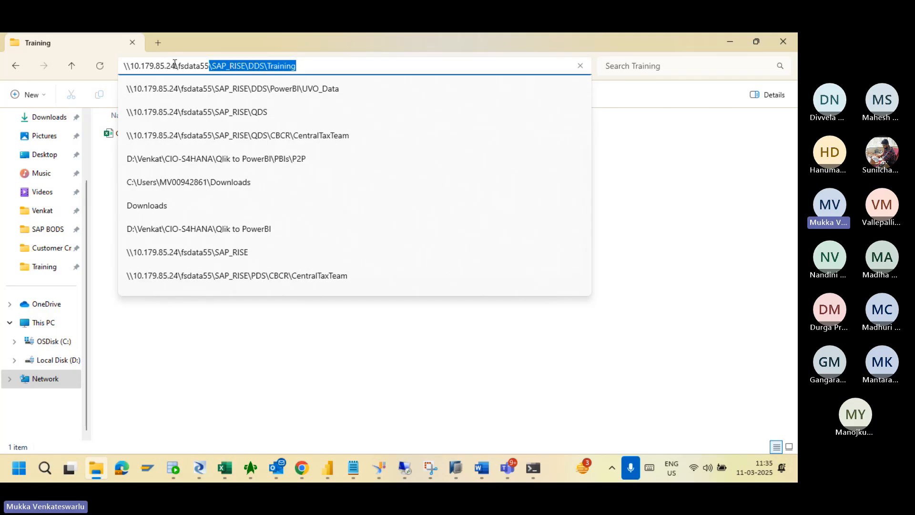
click(200, 65)
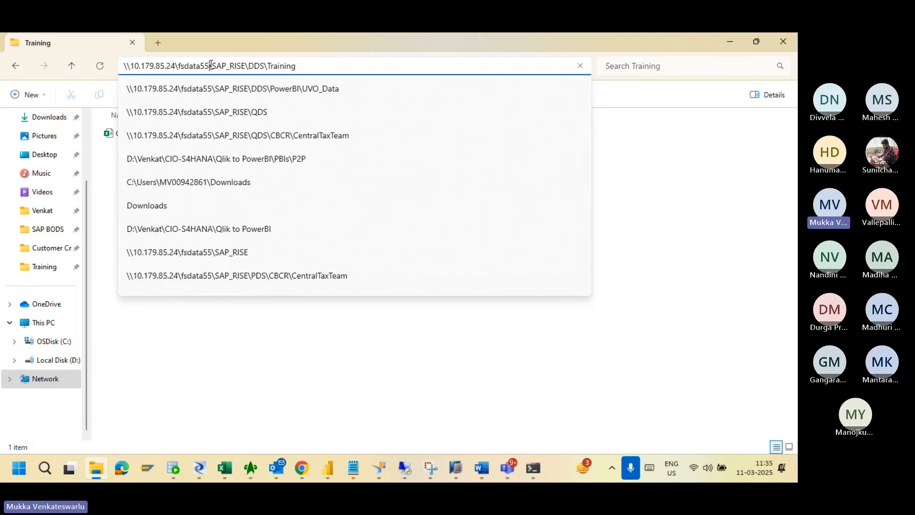
click(210, 66)
key(shift+End)
key(ctrl+c)
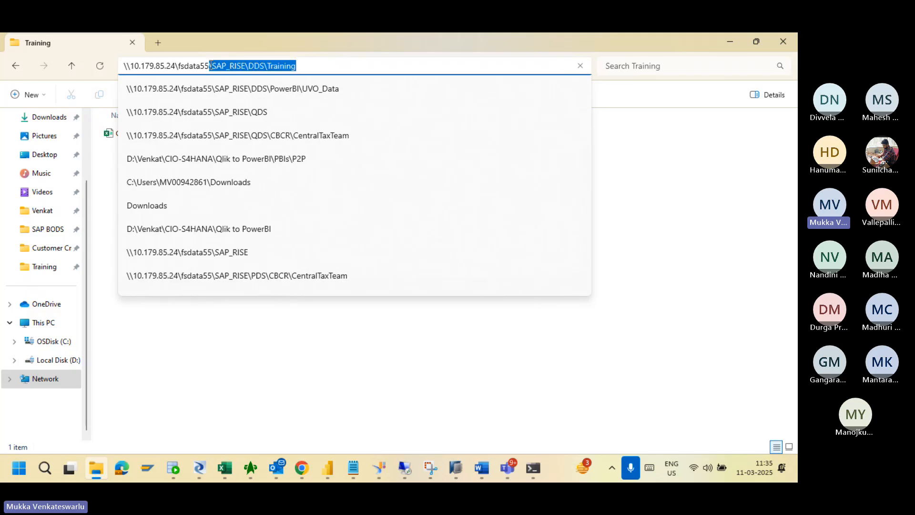
key(alt+Tab)
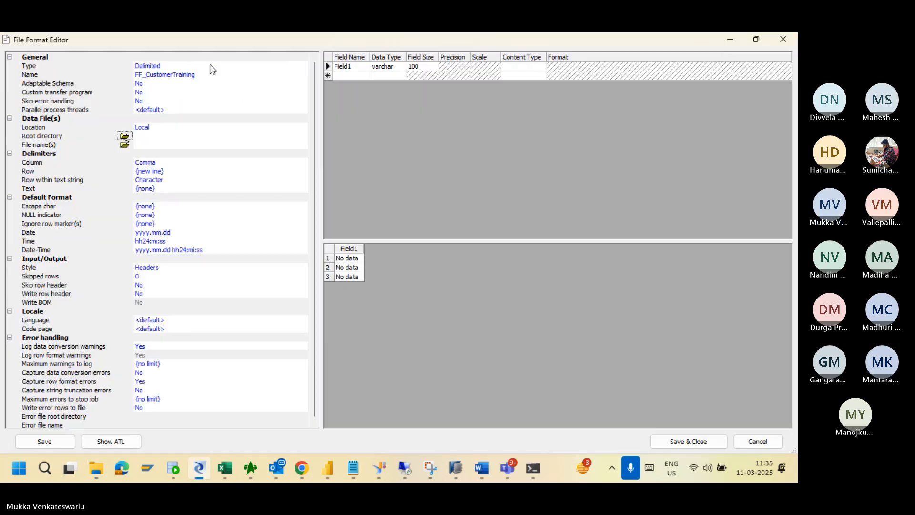
Paste \SAP_RISE\DDS\Training into the Root directory field.
click(181, 136)
key(ctrl+v)
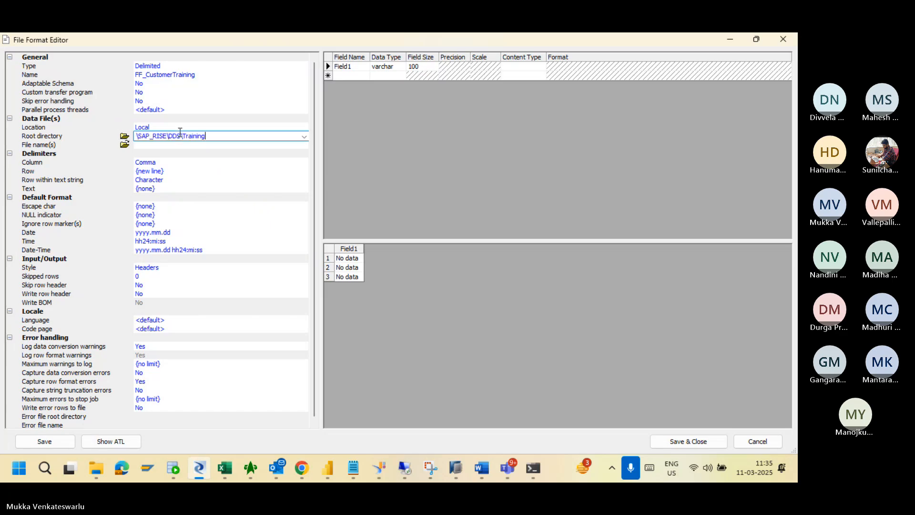
key(Return)
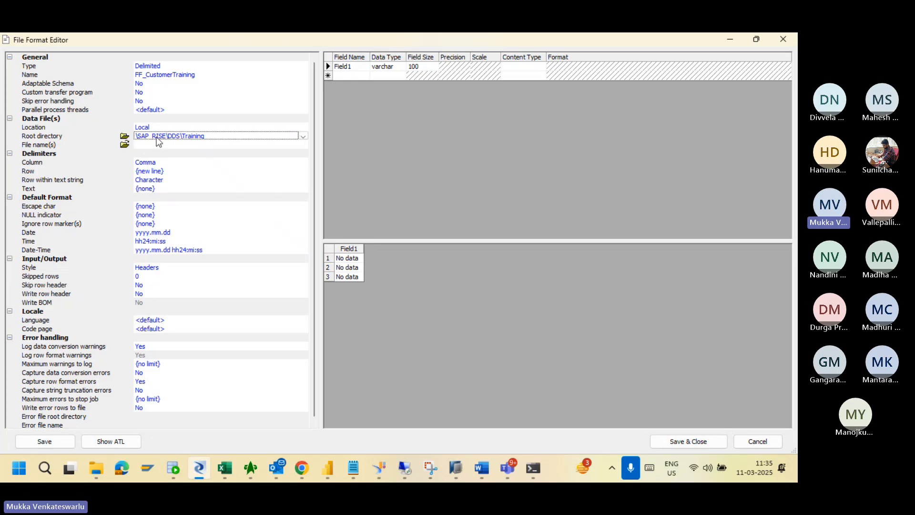
Choose Customer_Training.csv as the file name and trim the path so only the name remains.
click(125, 145)
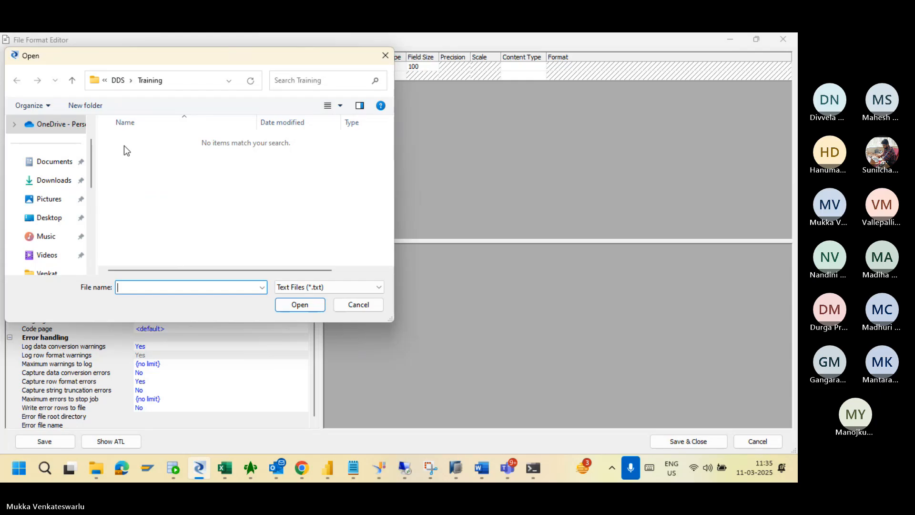
click(313, 286)
click(309, 305)
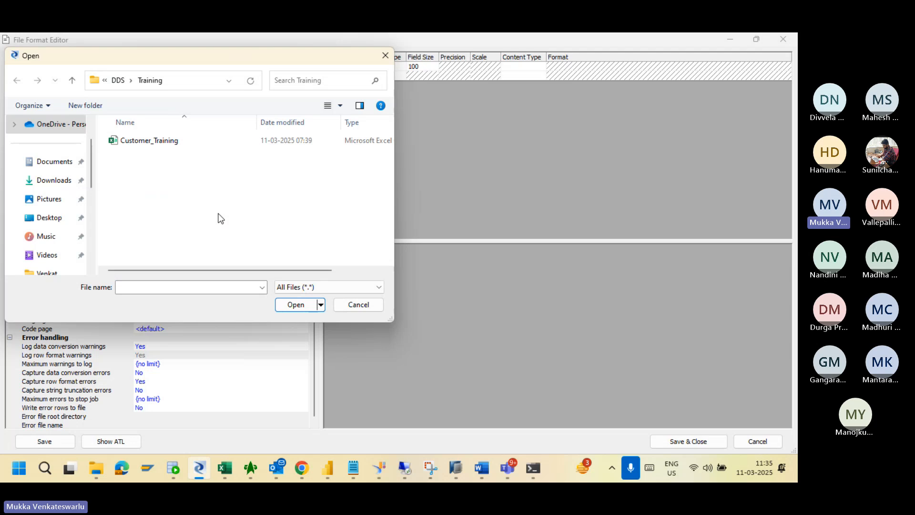
click(156, 141)
click(298, 304)
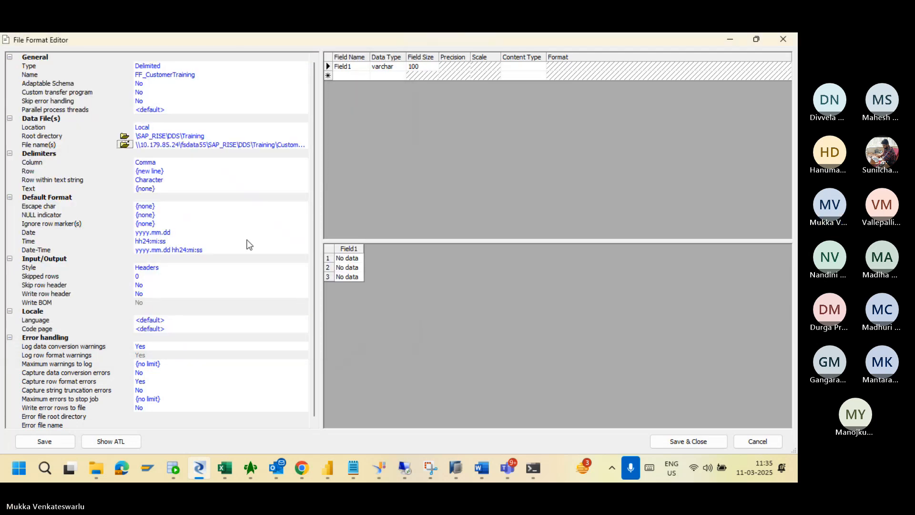
click(279, 144)
click(234, 145)
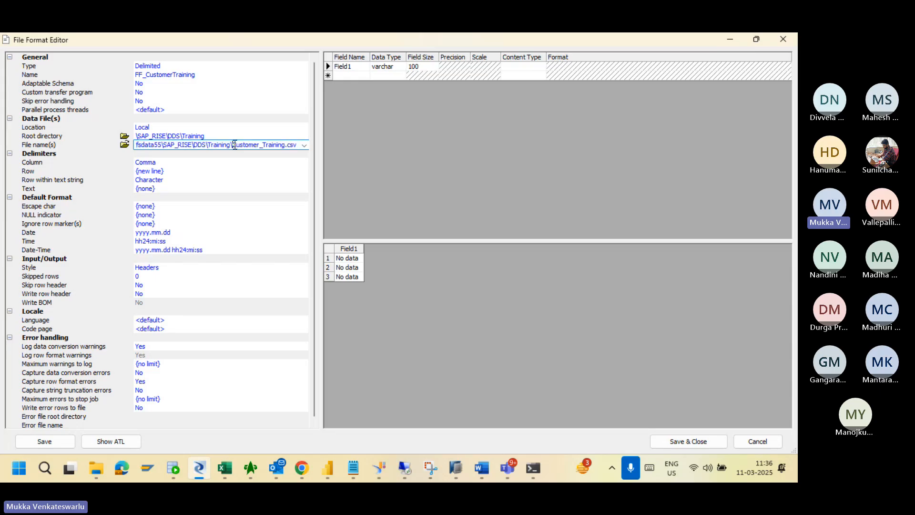
key(BackSpace)
key(BackSpace)
key(BackSpace)
key(BackSpace)
key(BackSpace)
key(BackSpace)
key(BackSpace)
key(BackSpace)
key(BackSpace)
key(BackSpace)
key(BackSpace)
key(BackSpace)
key(BackSpace)
key(BackSpace)
key(BackSpace)
key(BackSpace)
key(BackSpace)
key(BackSpace)
key(BackSpace)
key(BackSpace)
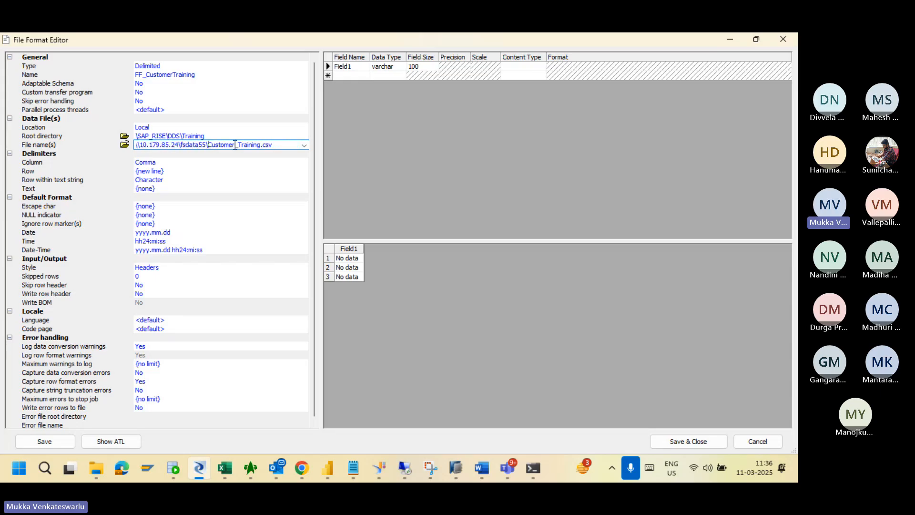
key(BackSpace)
key(BackSpace)
key(BackSpace)
key(BackSpace)
key(BackSpace)
key(BackSpace)
key(BackSpace)
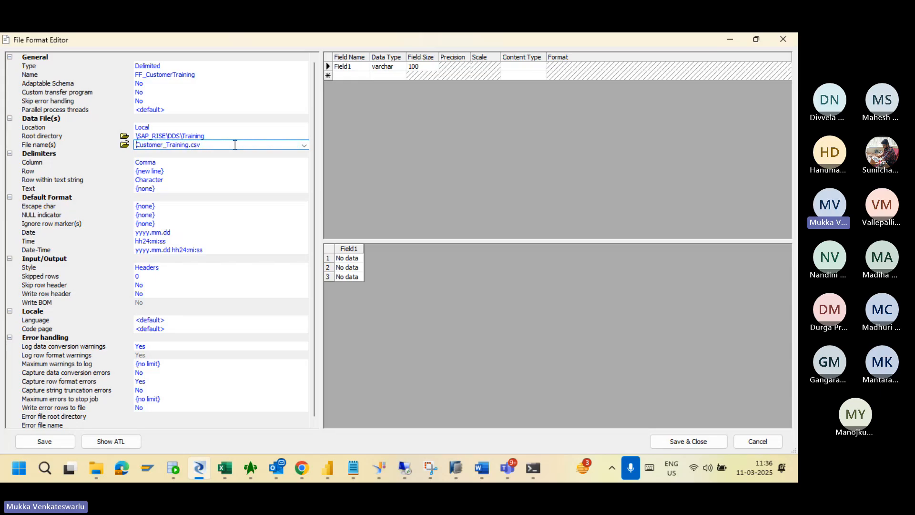
Rewrite the root directory as /SAP_RISE/DDS/Training, swapping each backslash for a forward slash.
key(Return)
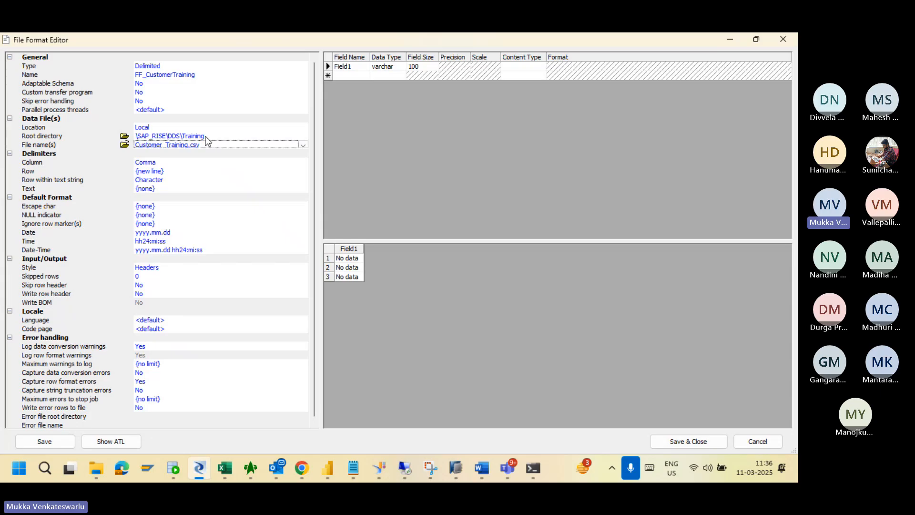
click(210, 135)
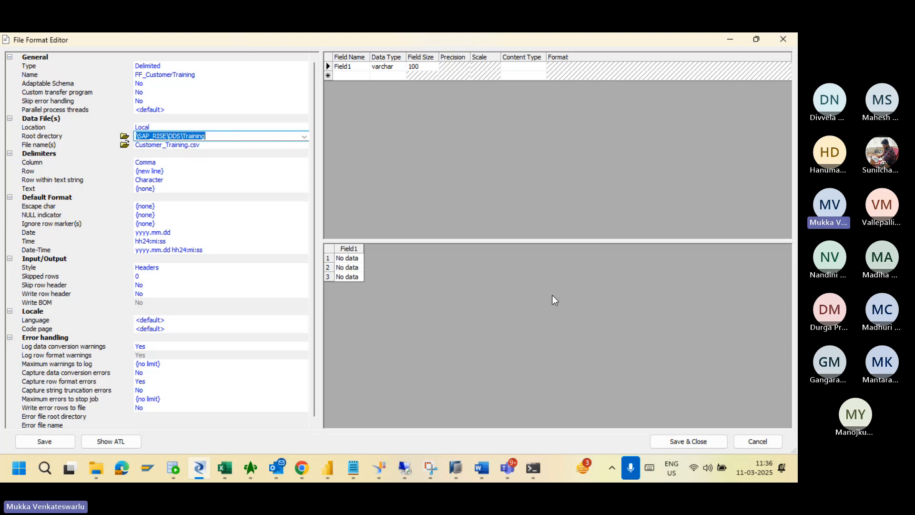
click(183, 136)
key(BackSpace)
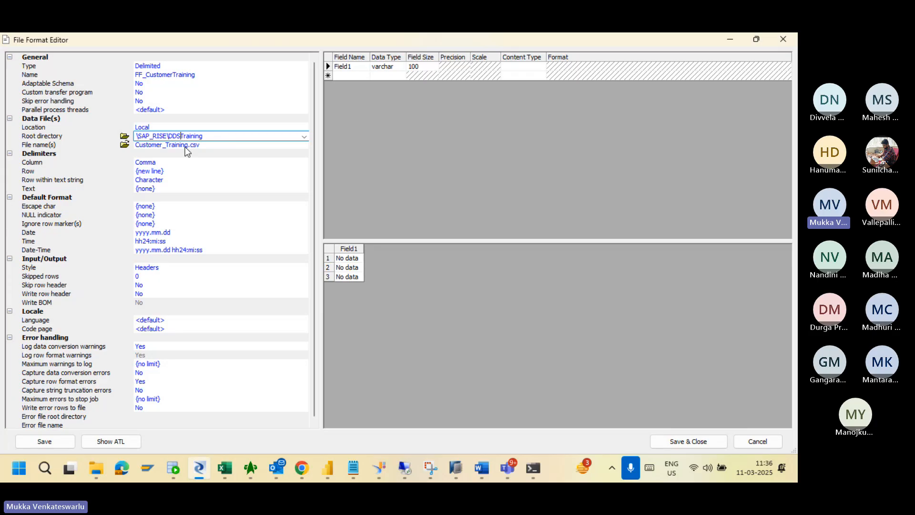
text(/)
click(167, 136)
key(BackSpace)
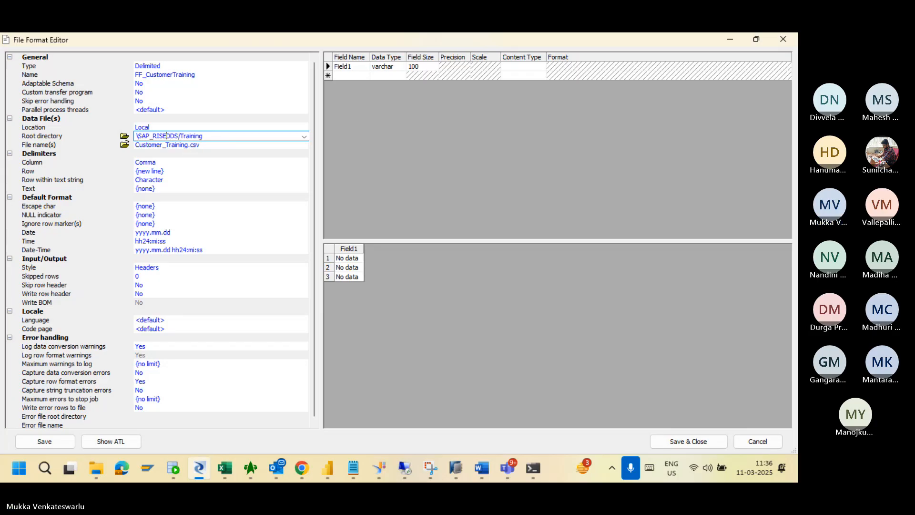
text(/)
key(Home)
key(Delete)
text(/)
key(Return)
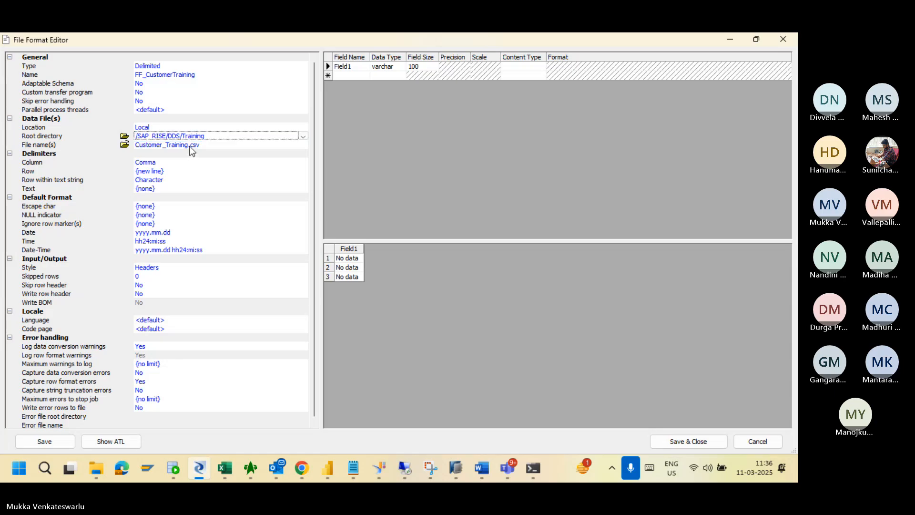
click(186, 145)
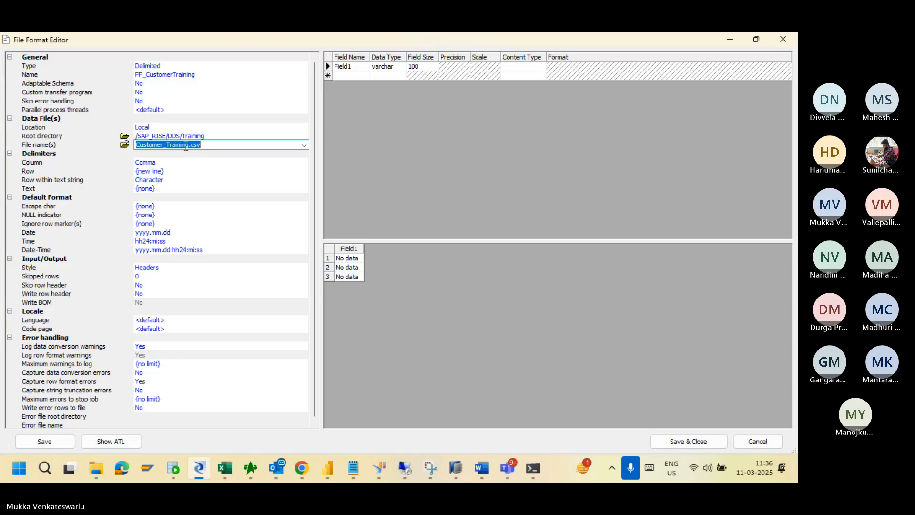
Set Location to Job Server and overwrite the schema with the file's seven fields.
click(152, 128)
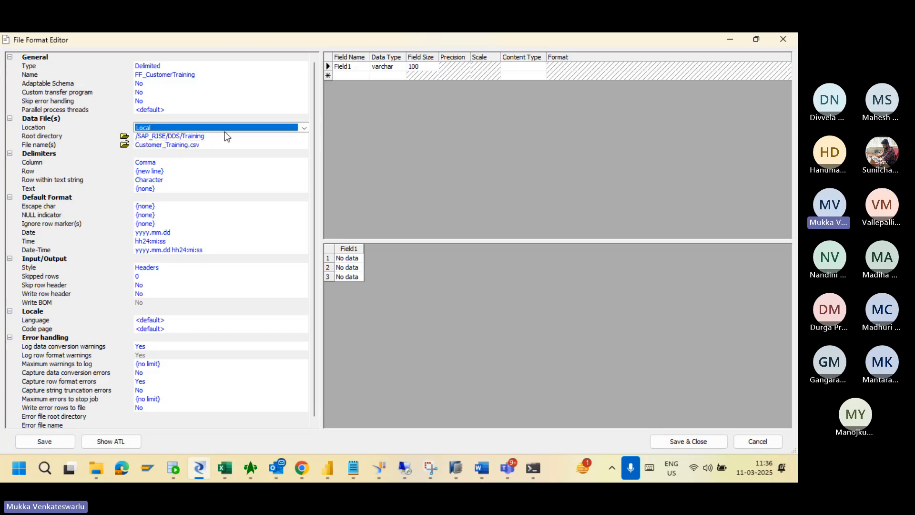
click(303, 127)
click(262, 145)
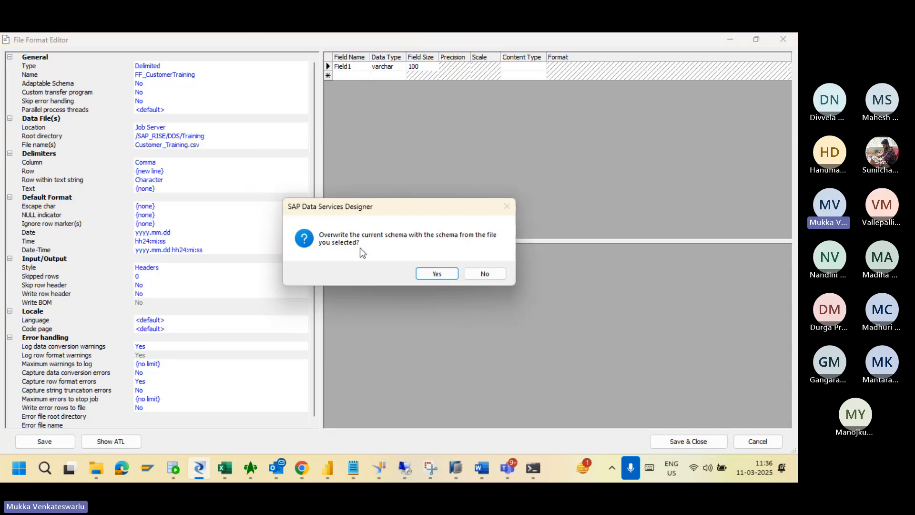
click(428, 273)
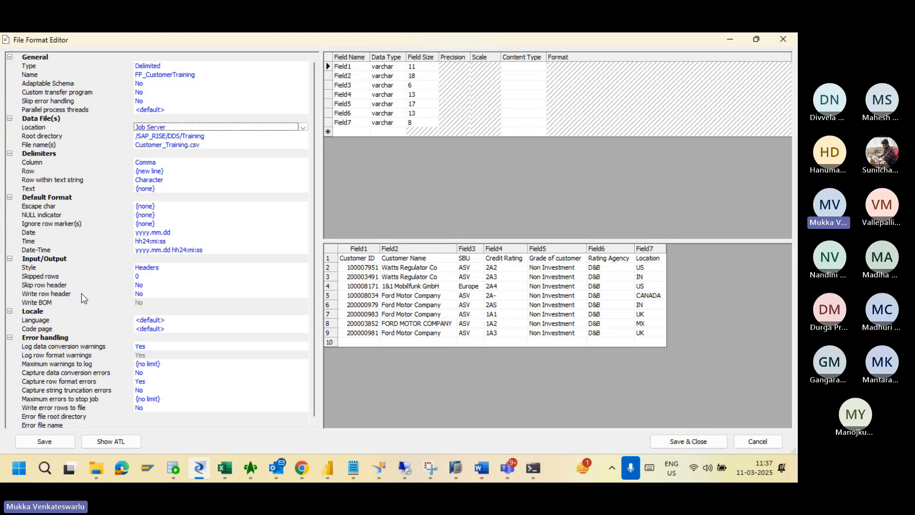
Set Skip row header to Yes and reload the schema so fields take header names like Customer ID.
click(167, 286)
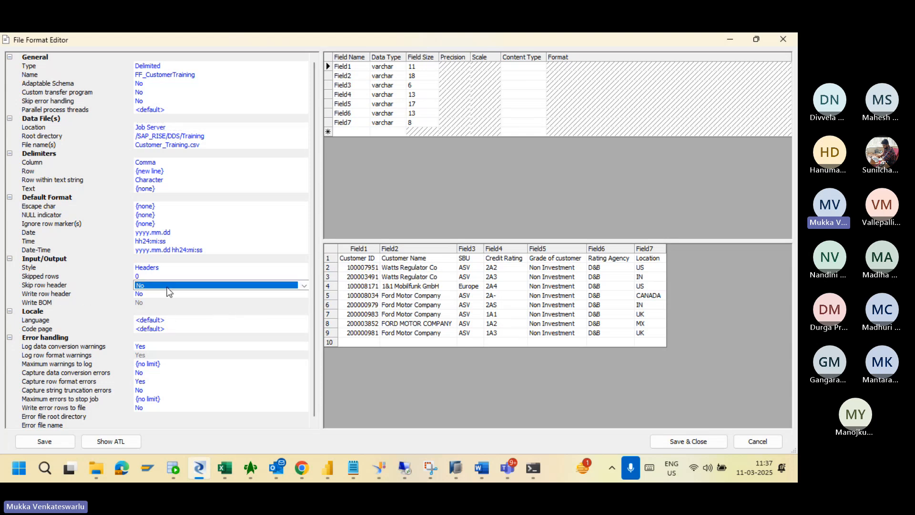
click(304, 285)
click(277, 295)
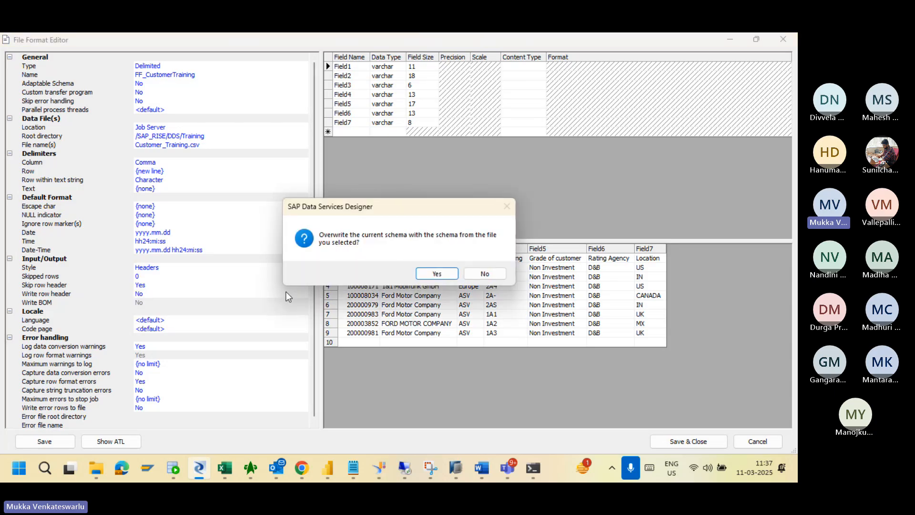
click(434, 274)
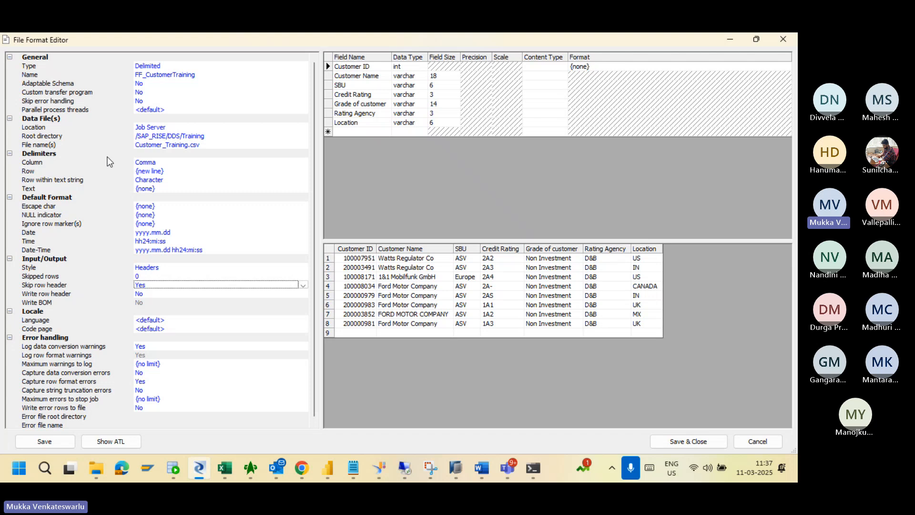
click(166, 162)
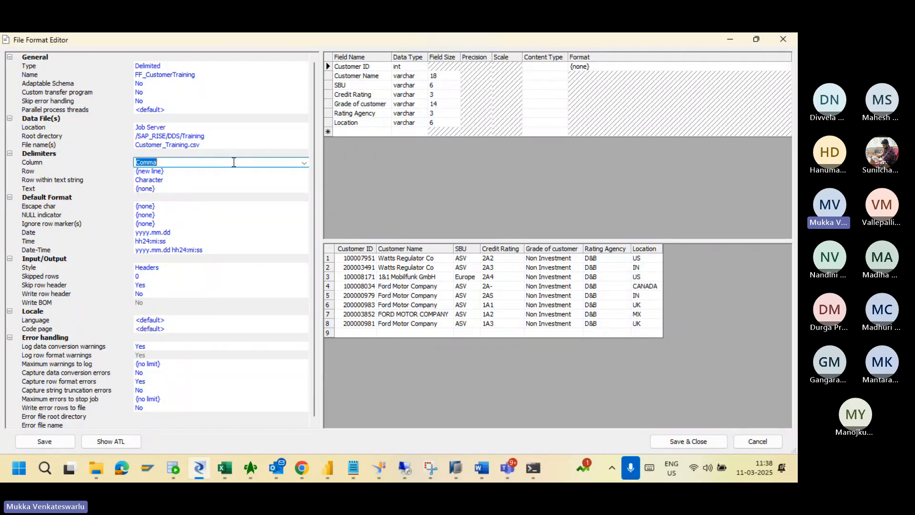
click(305, 164)
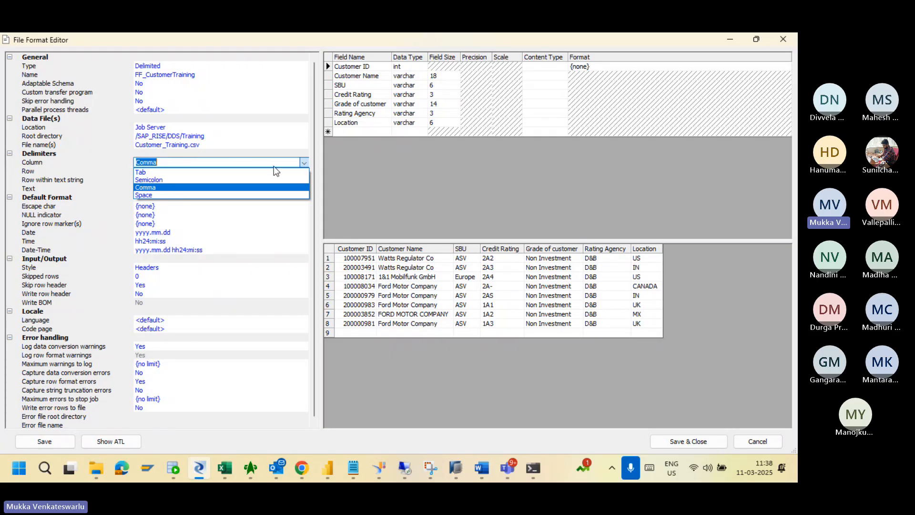
click(202, 179)
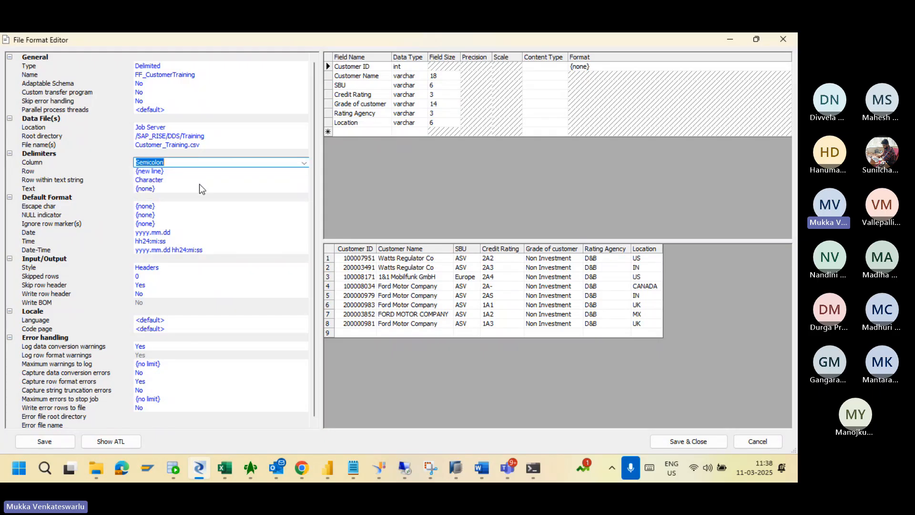
click(304, 163)
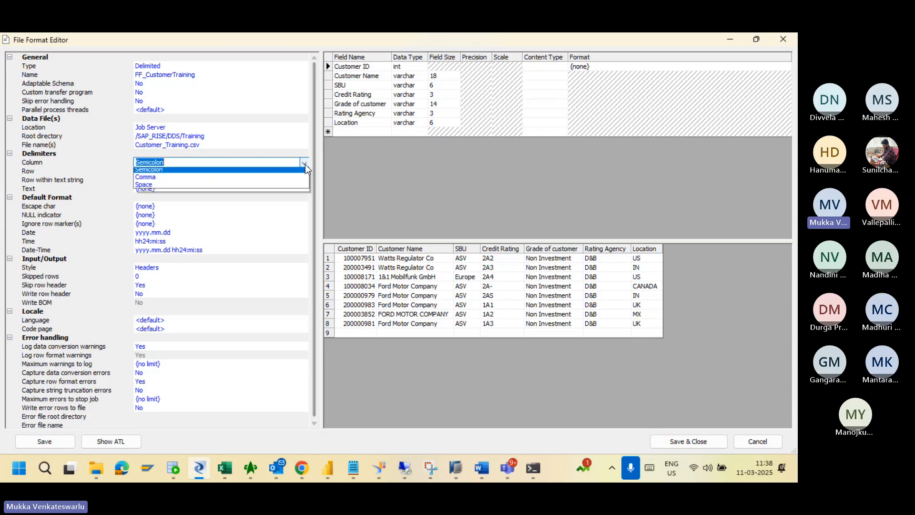
click(275, 188)
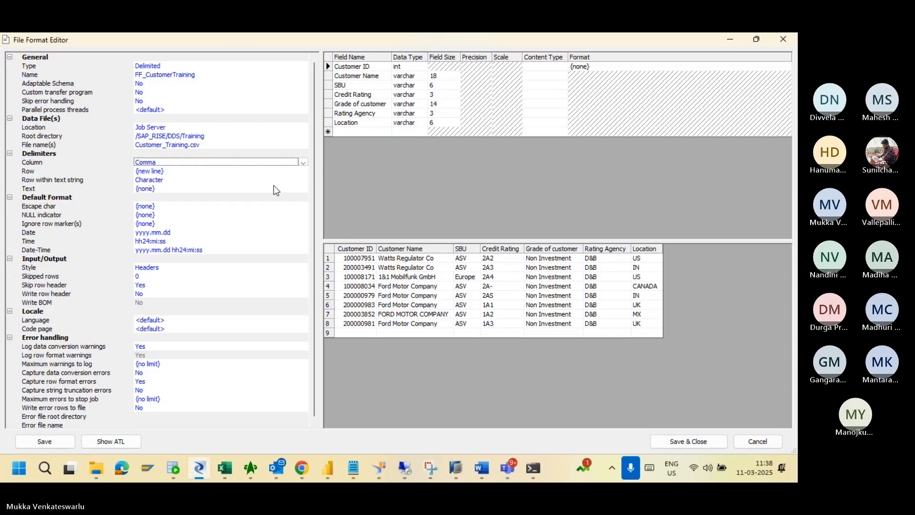
click(230, 170)
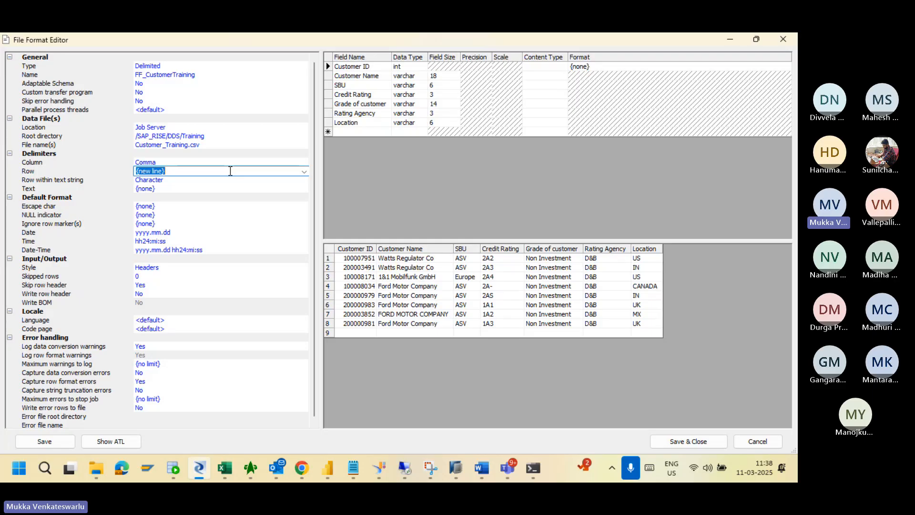
click(163, 190)
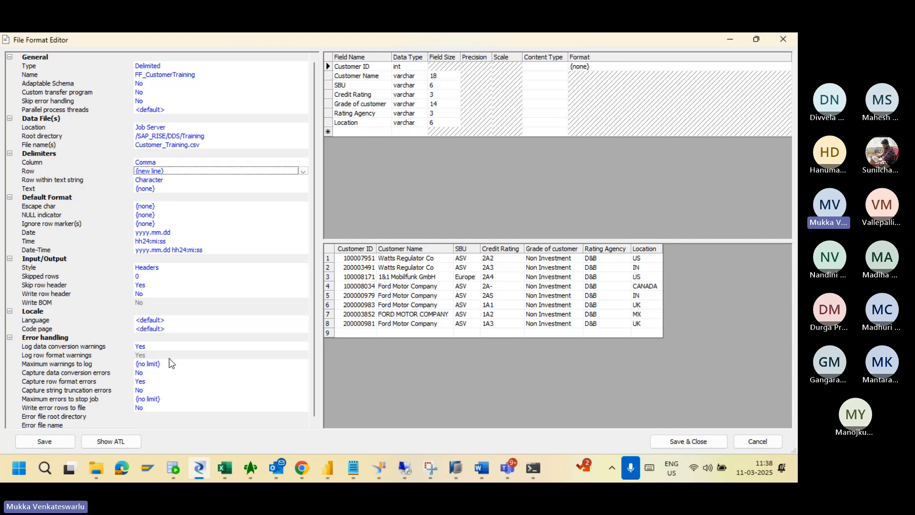
Set 'Write error rows to file' to No in the Error handling section.
click(178, 408)
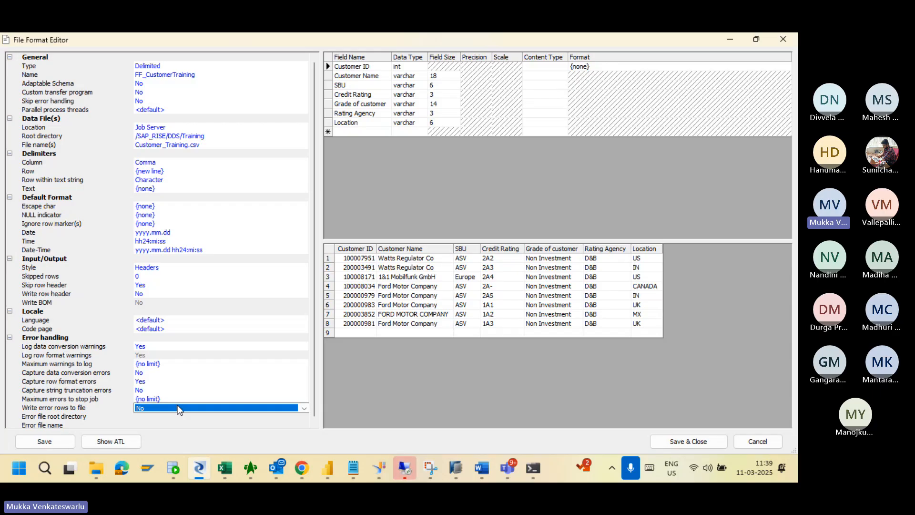
click(177, 409)
click(171, 418)
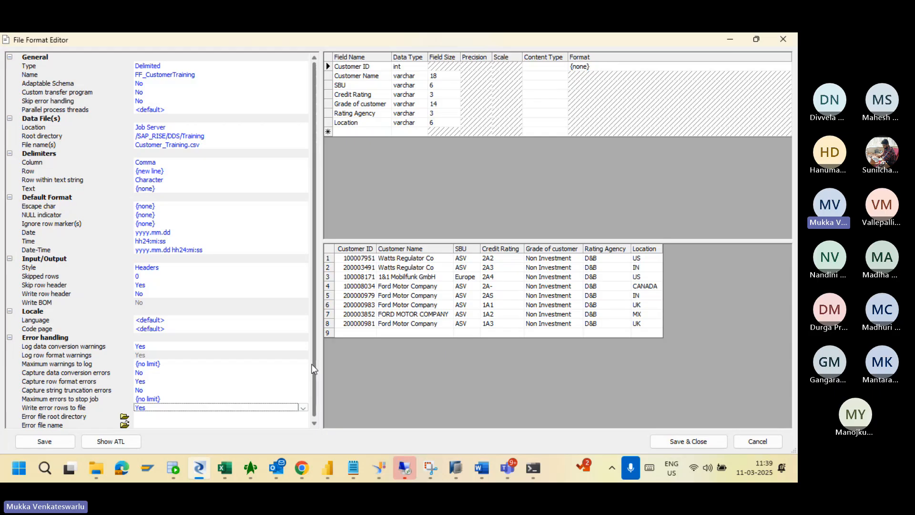
scroll(314, 377, down, 1)
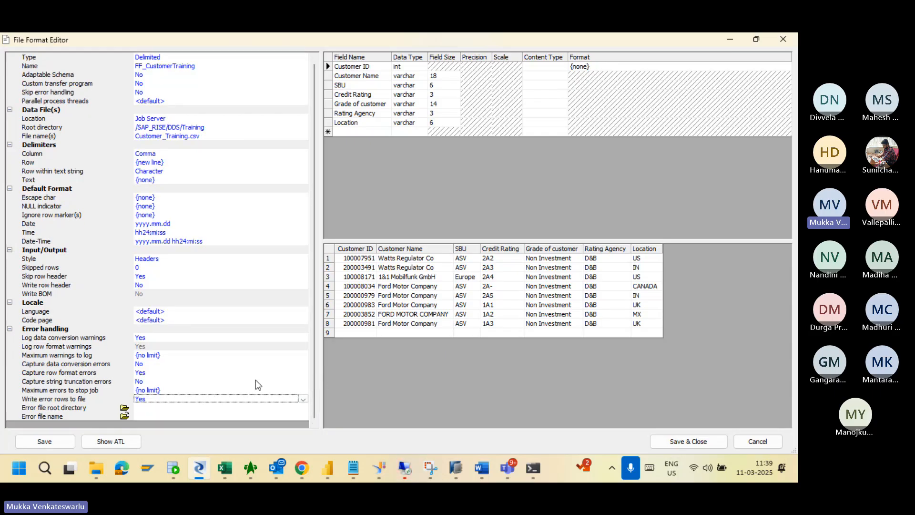
click(216, 399)
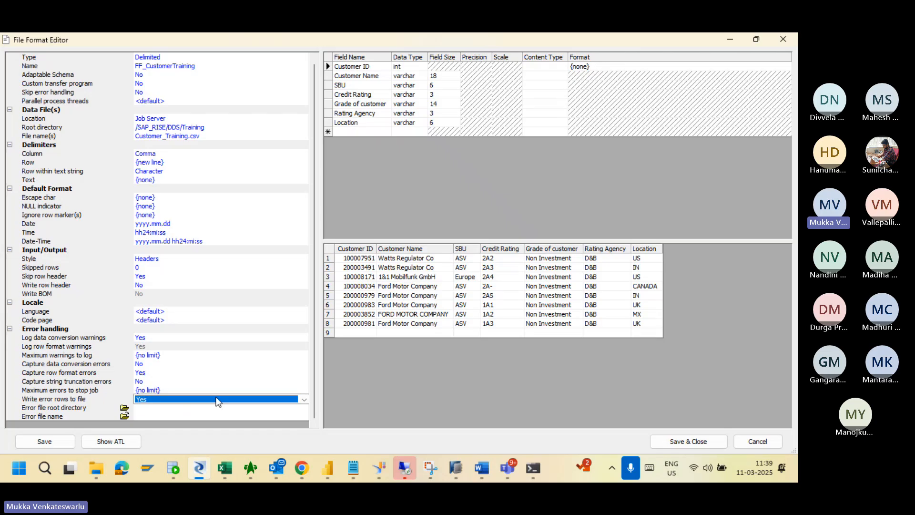
click(304, 399)
click(258, 416)
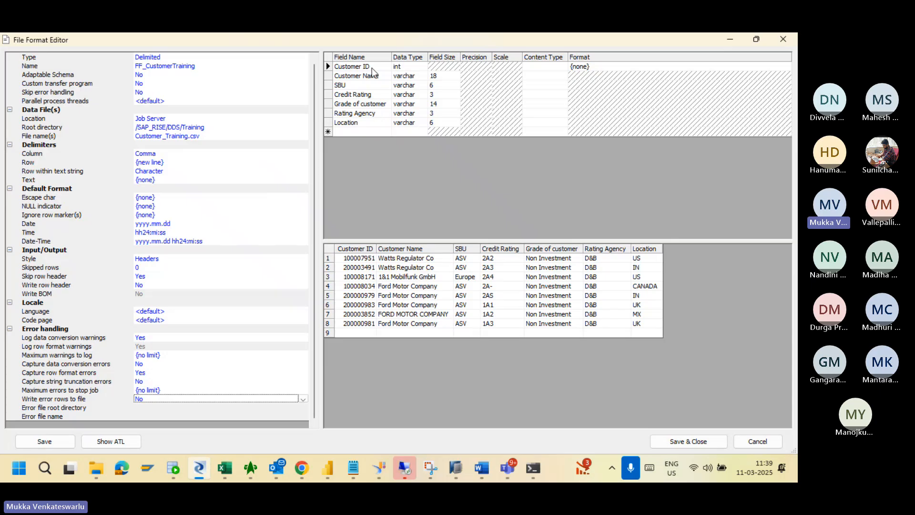
Select the Customer Name Field Size cell, currently 18, for editing.
click(443, 76)
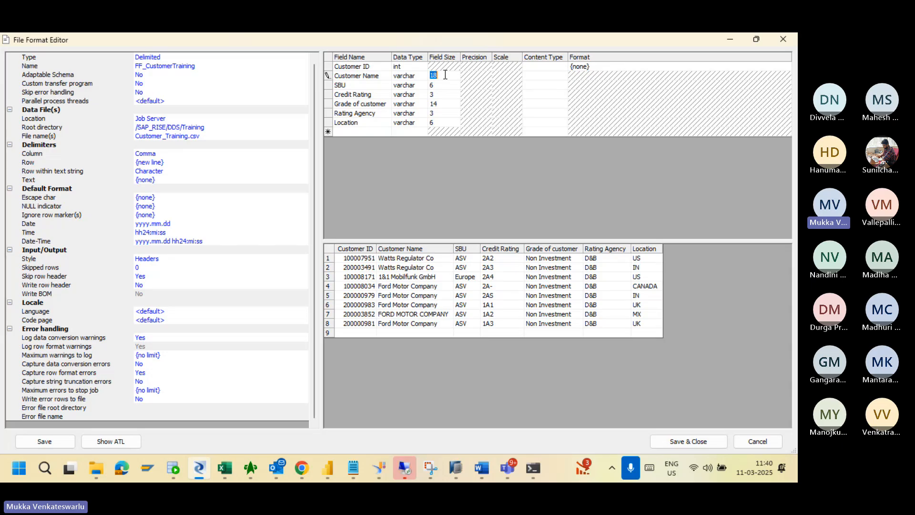
In the FF_CustomerTraining schema, set field sizes: Customer Name 256, SBU 50, Grade of customer 24.
text(256)
click(445, 86)
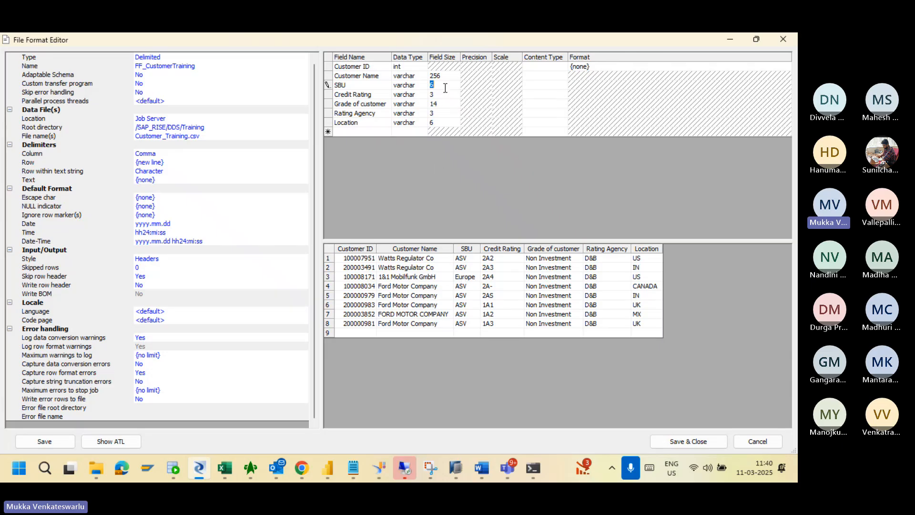
text(50)
click(447, 96)
click(442, 105)
text(24)
click(444, 113)
click(442, 123)
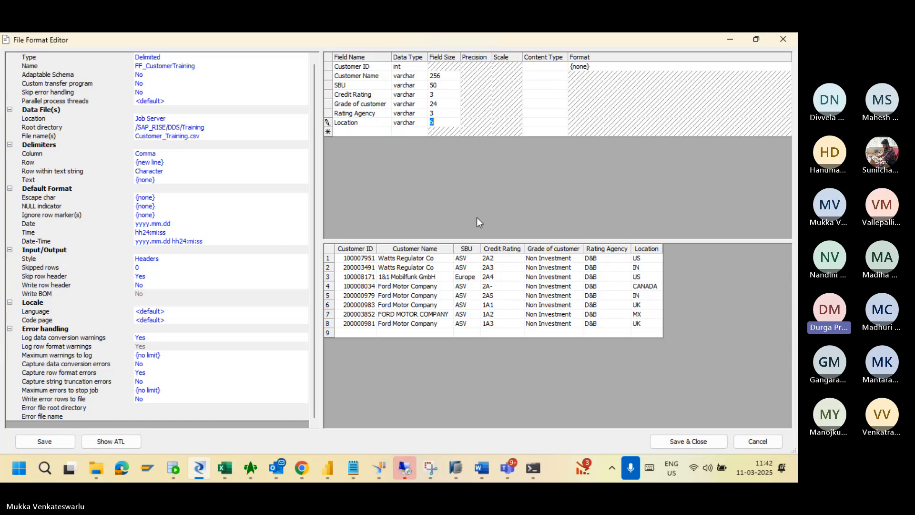
click(291, 151)
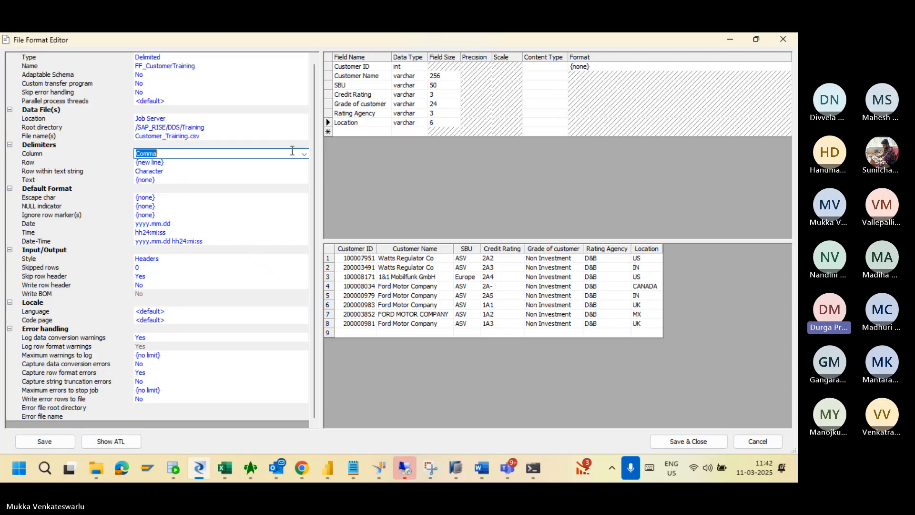
click(235, 134)
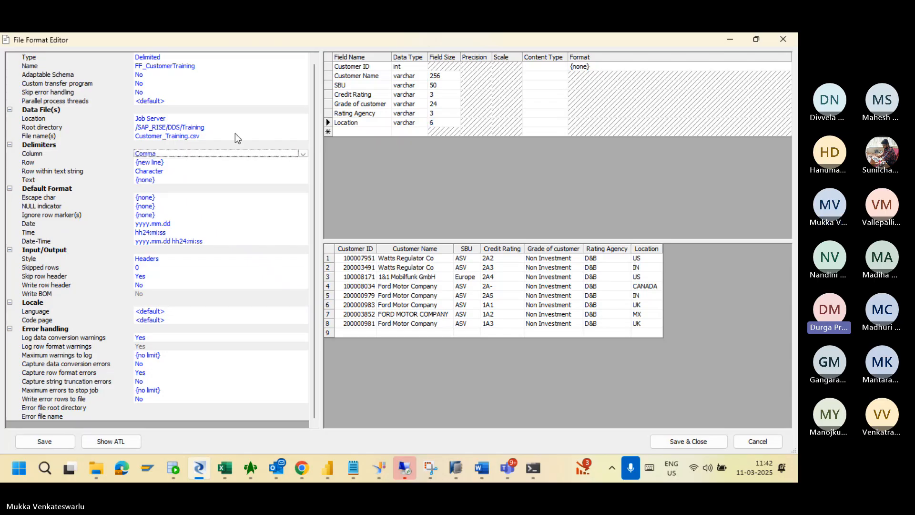
click(225, 137)
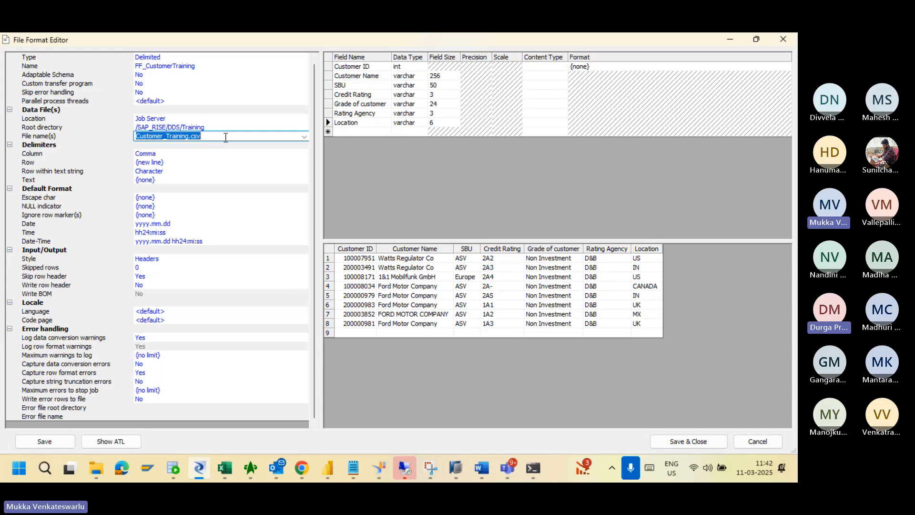
click(215, 132)
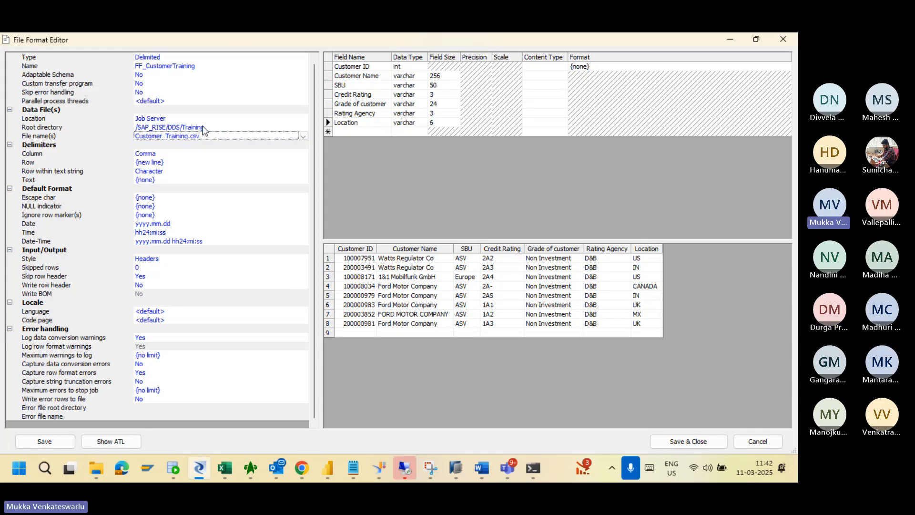
click(212, 127)
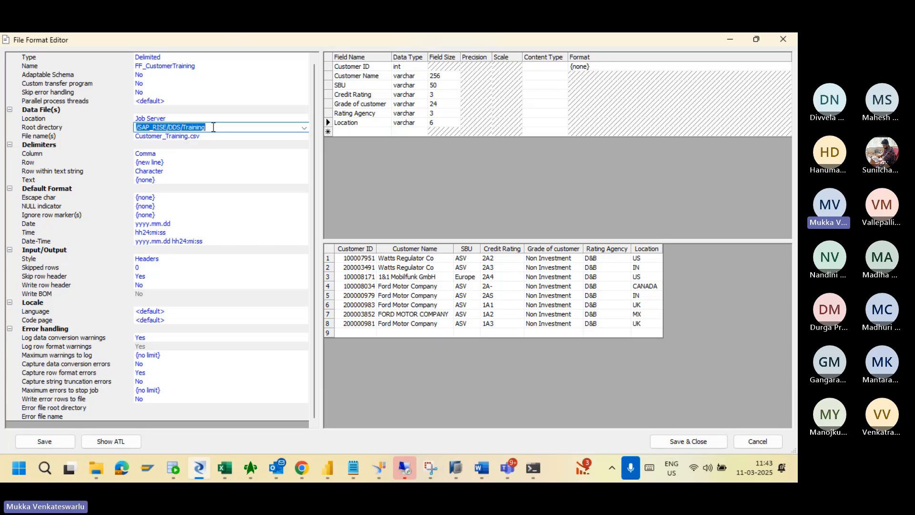
Leave the root directory unchanged and save and close the FF_CustomerTraining file format.
click(213, 127)
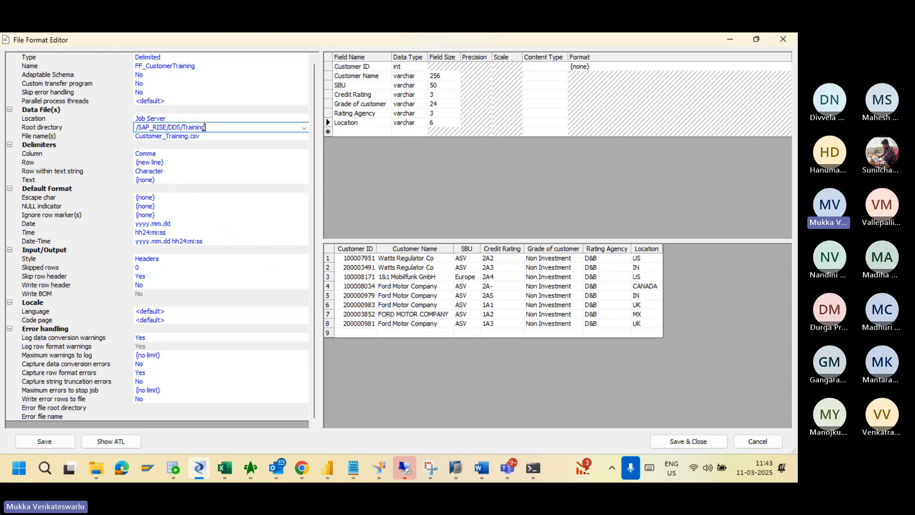
click(186, 136)
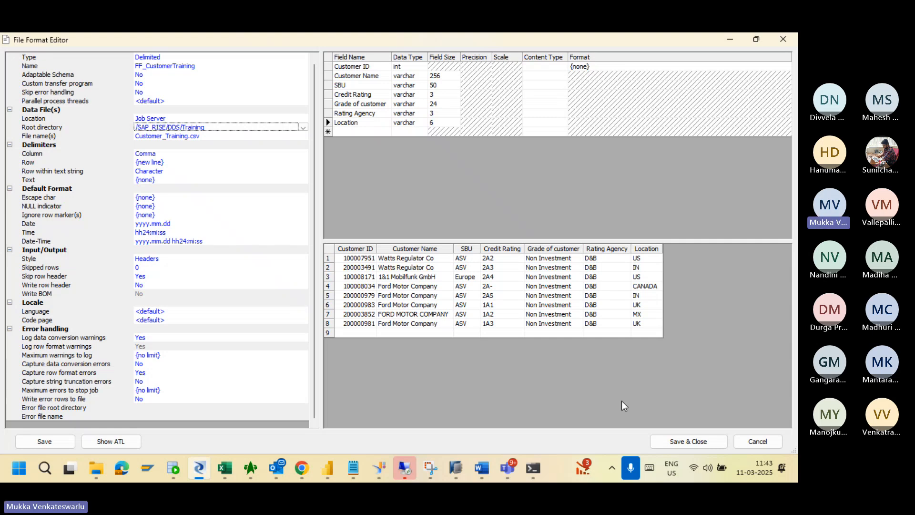
click(678, 442)
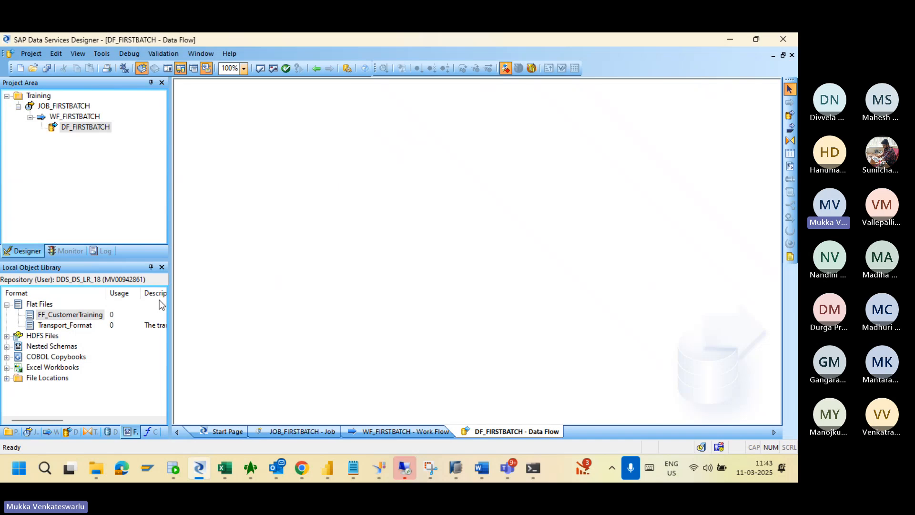
Add FF_CustomerTraining to the DF_FIRSTBATCH canvas as a source and move it top-left.
drag(87, 316, 237, 159)
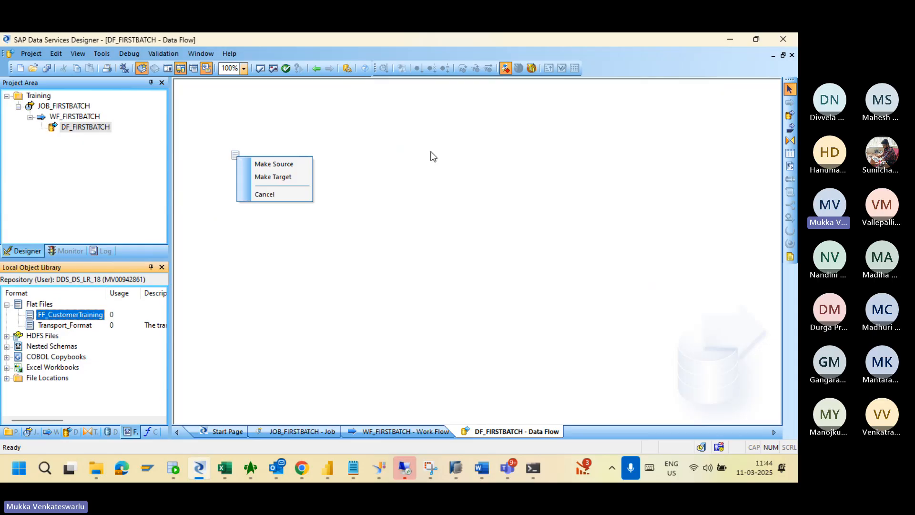
click(267, 165)
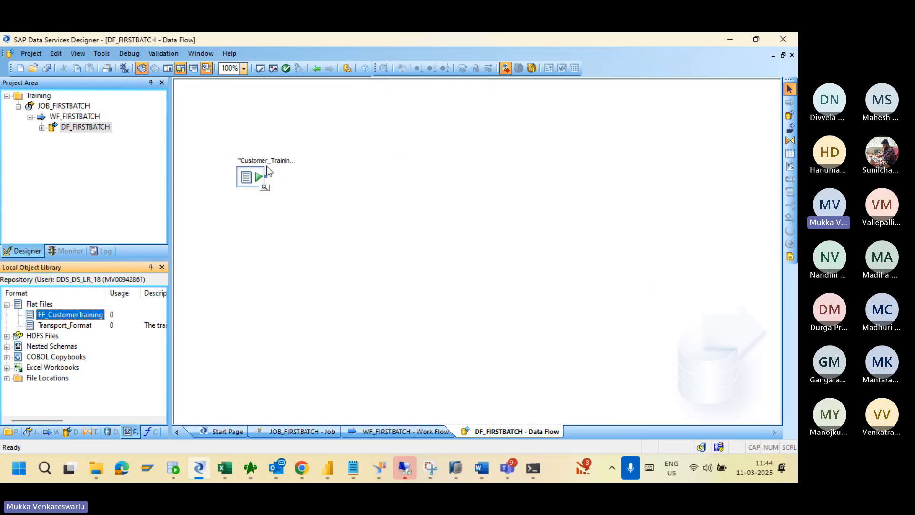
drag(249, 180, 226, 149)
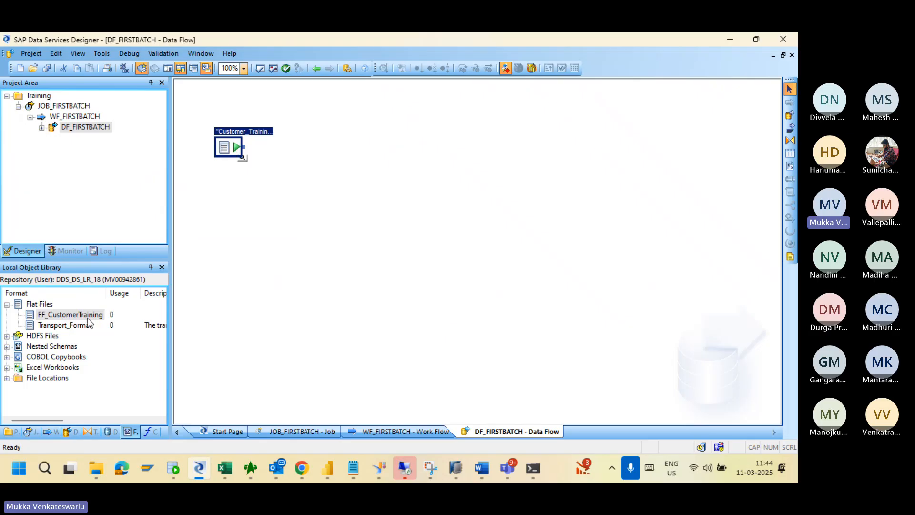
Delete the extra FF_CustomerTraining target object that was added by mistake.
drag(88, 318, 437, 244)
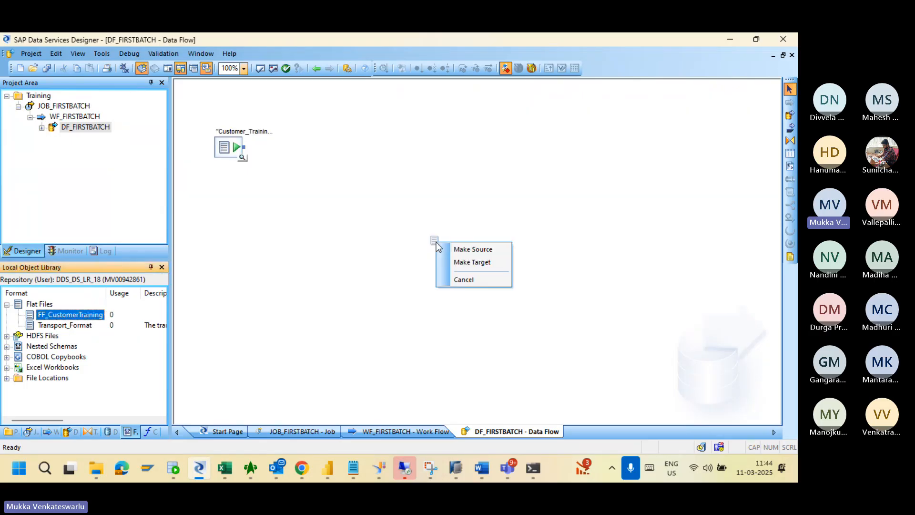
click(459, 261)
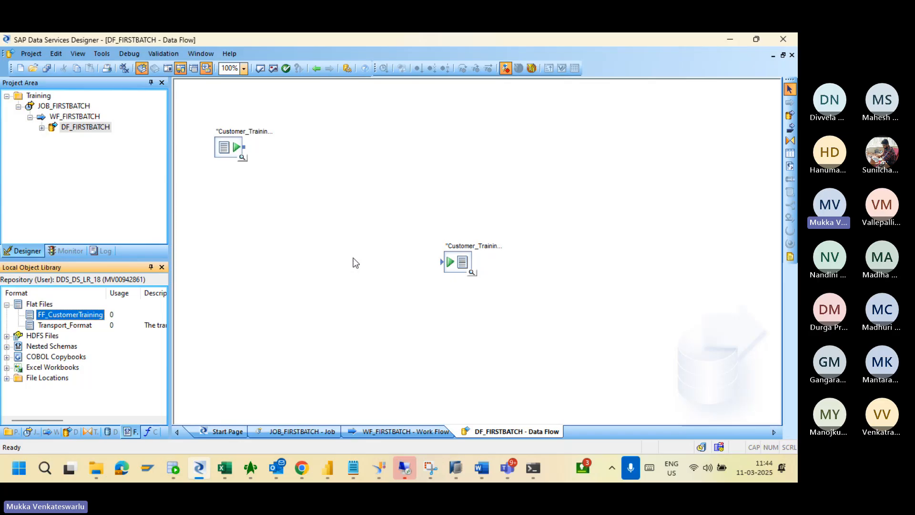
click(459, 266)
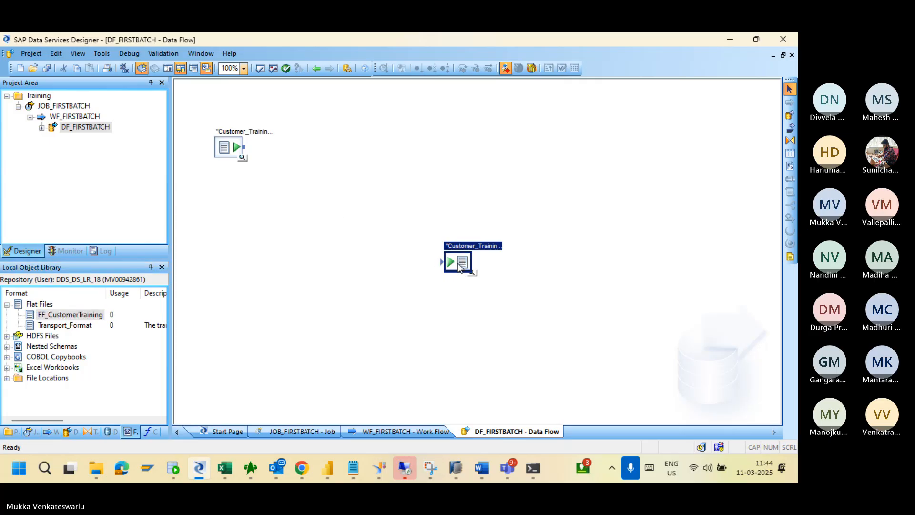
key(Delete)
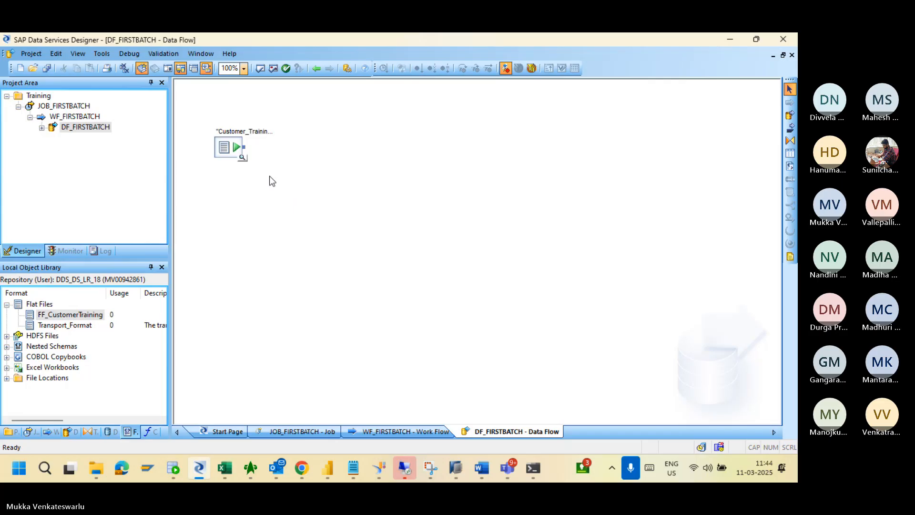
Inspect the Customer_Training.csv source's schema, then reopen the DF_FIRSTBATCH data flow canvas.
double_click(228, 145)
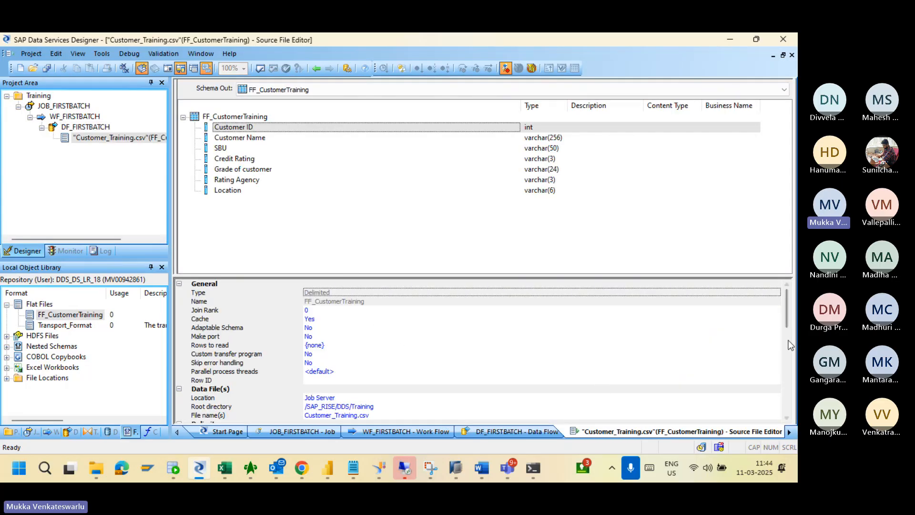
drag(789, 323, 776, 281)
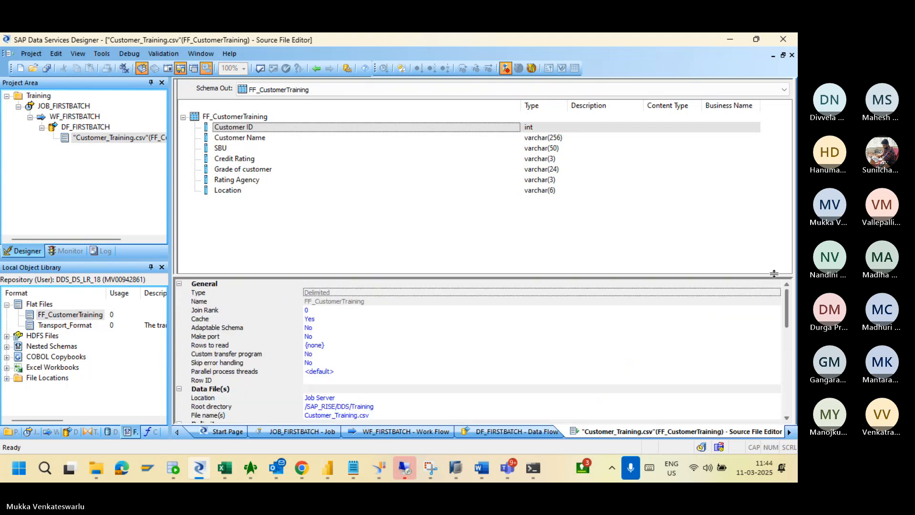
click(316, 70)
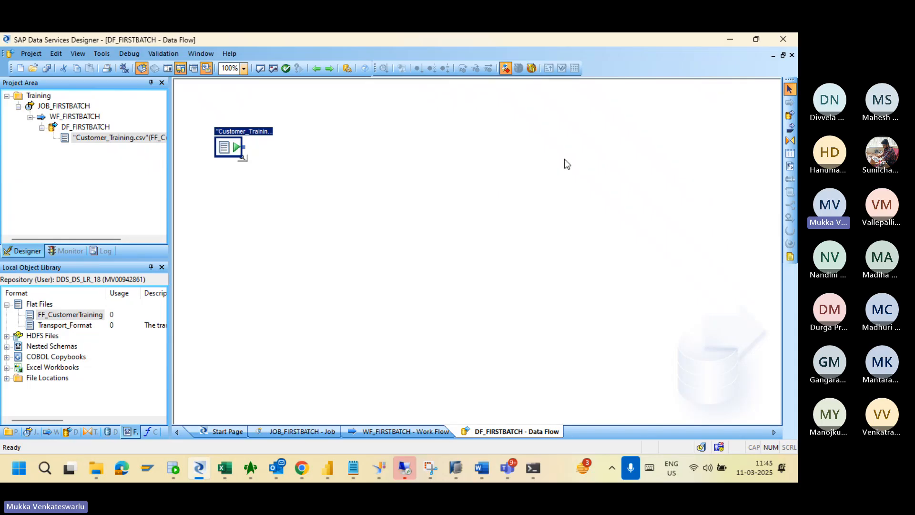
click(72, 116)
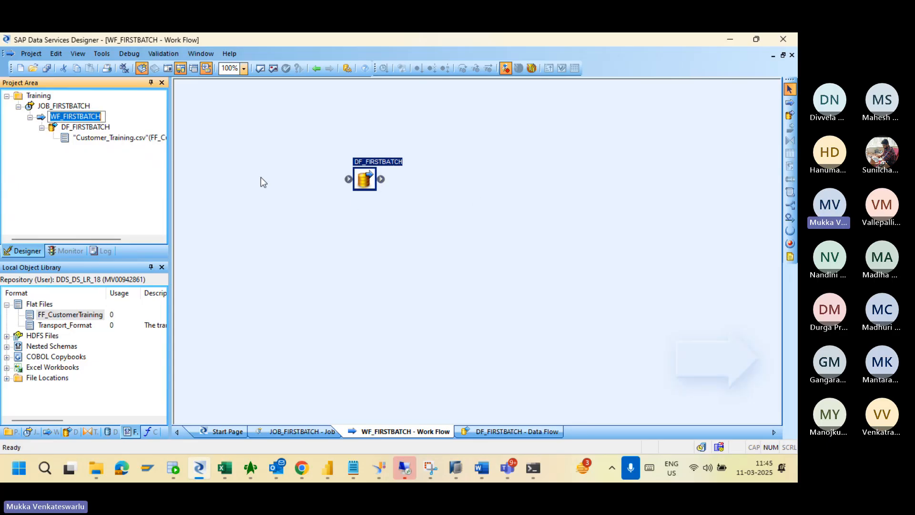
double_click(122, 138)
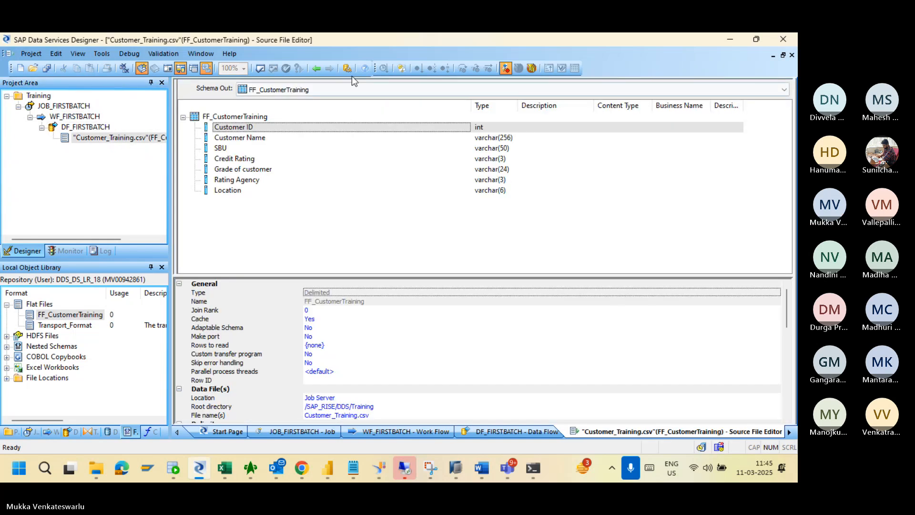
click(316, 68)
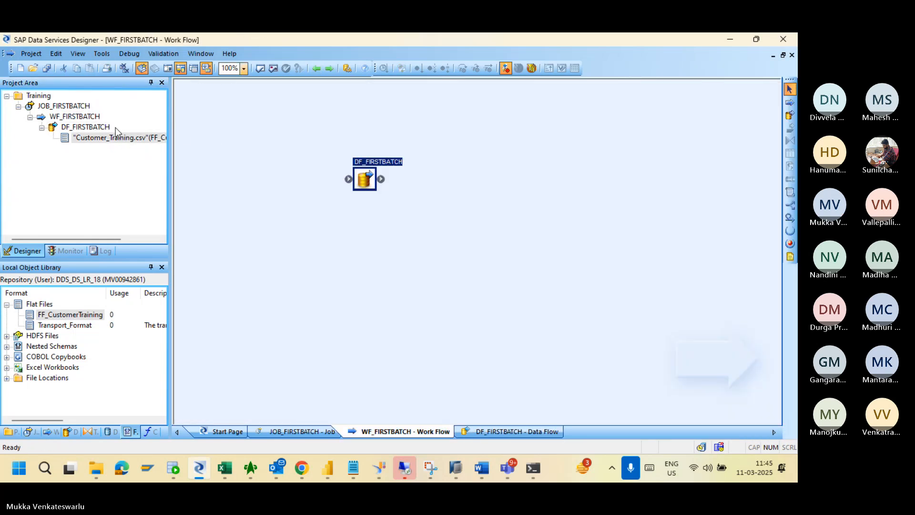
click(92, 127)
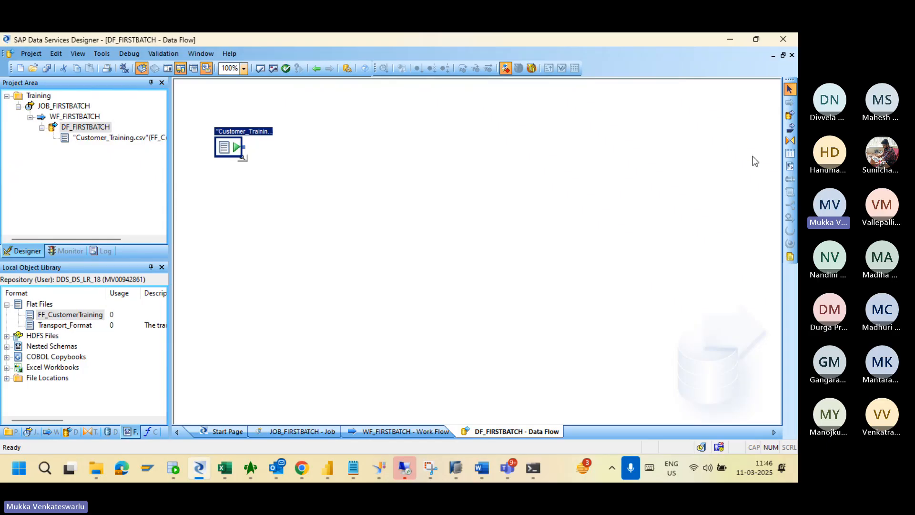
click(790, 140)
Place a Query transform, connect Customer_Training to it, and open the Query Editor.
click(359, 156)
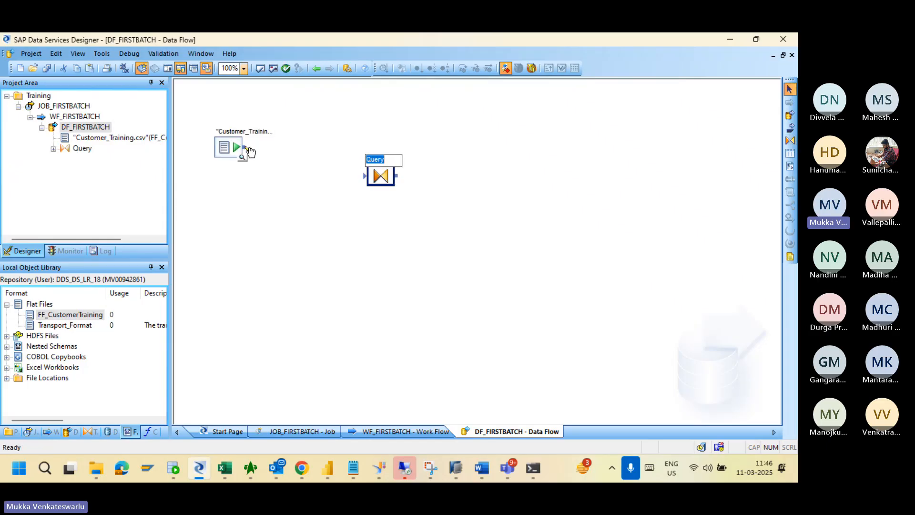
drag(243, 147, 382, 179)
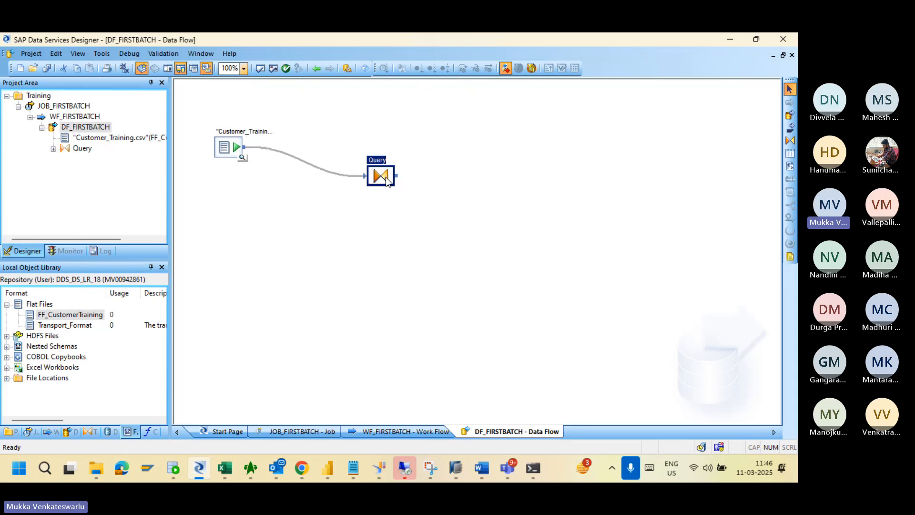
double_click(381, 176)
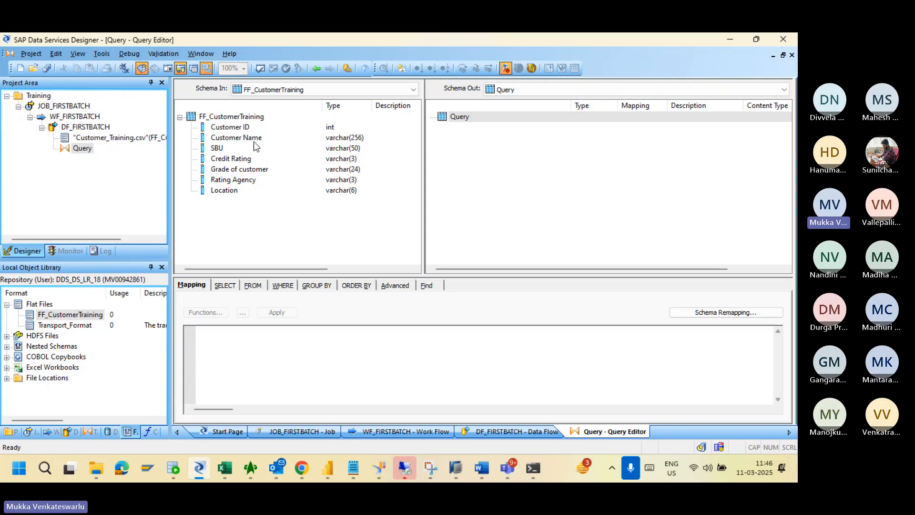
Select Customer ID through Location in Schema In and map them to the output.
click(237, 129)
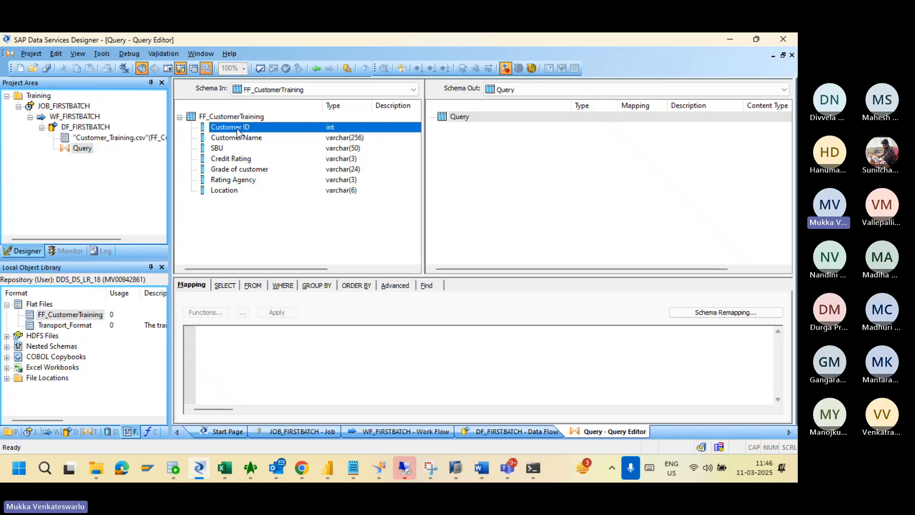
shift+click(226, 190)
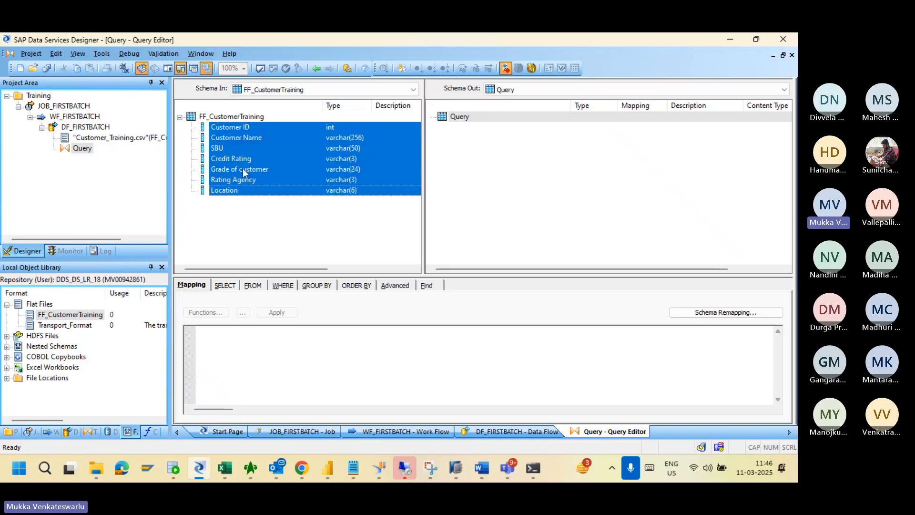
right_click(242, 168)
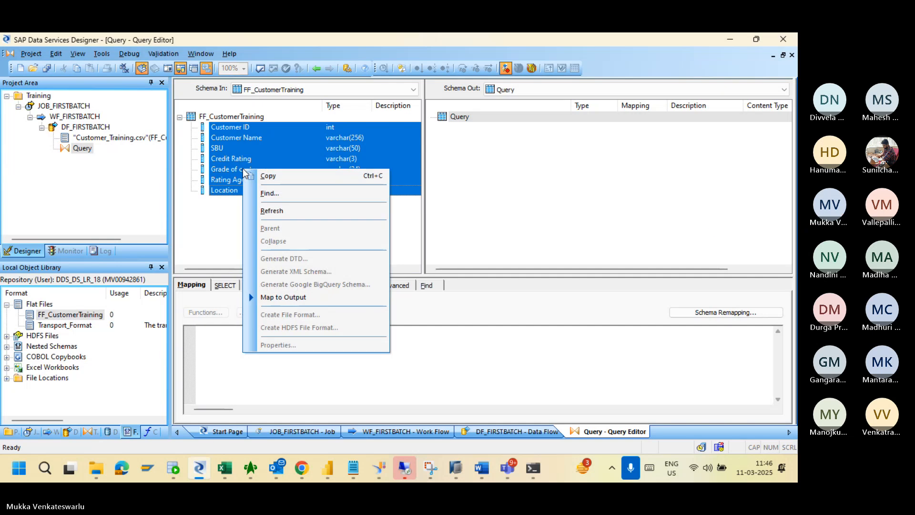
click(283, 297)
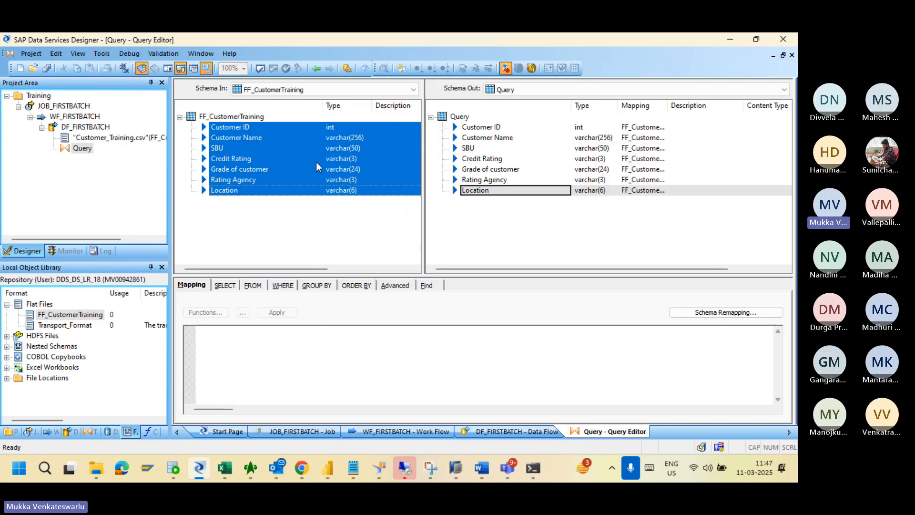
Check the Customer ID column's options and review its output mapping.
click(237, 128)
right_click(237, 133)
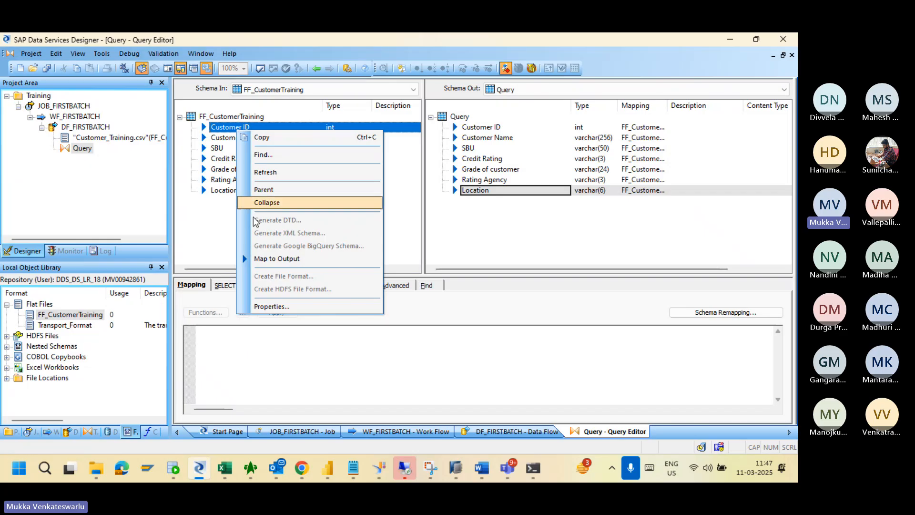
click(225, 231)
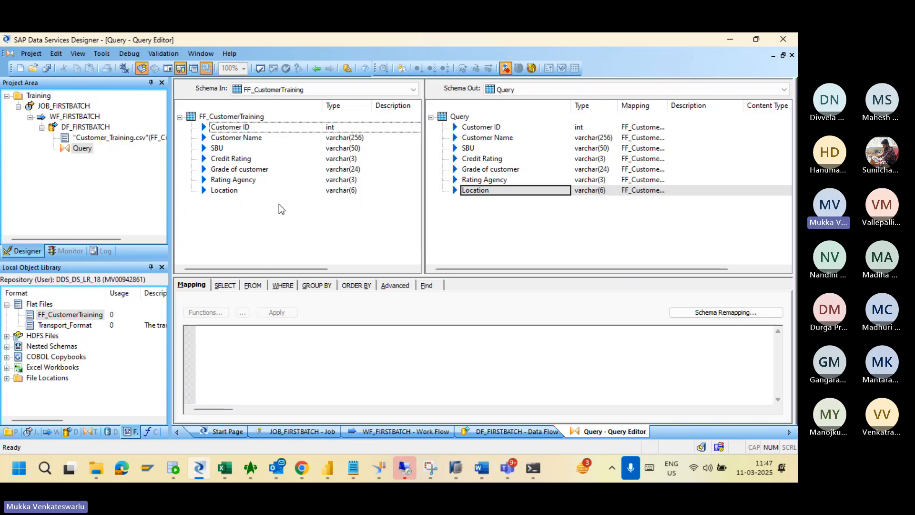
click(479, 128)
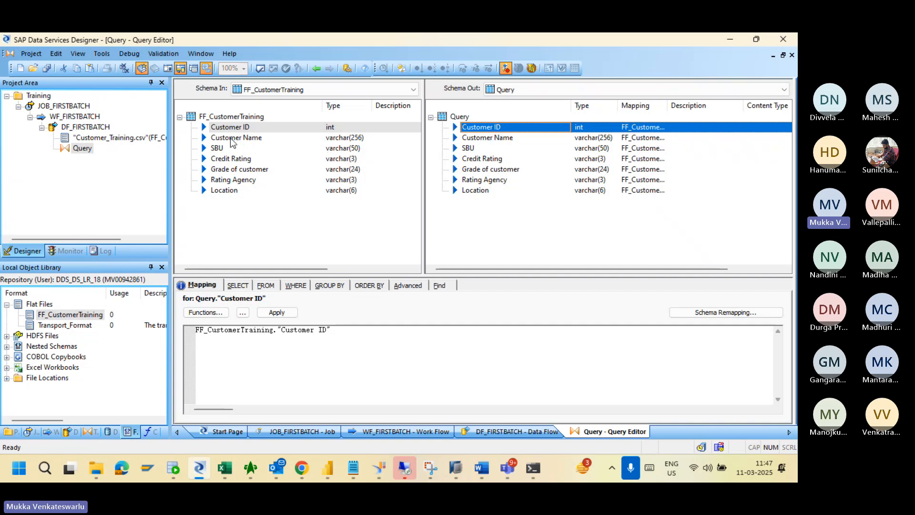
Review mappings for Customer Name, SBU, Credit Rating and Location, then show the SELECT options.
click(476, 138)
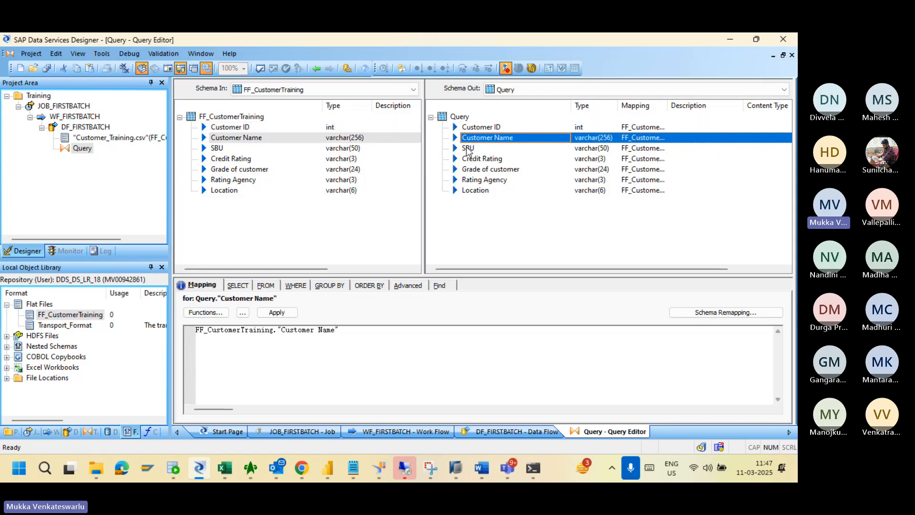
click(468, 149)
click(475, 161)
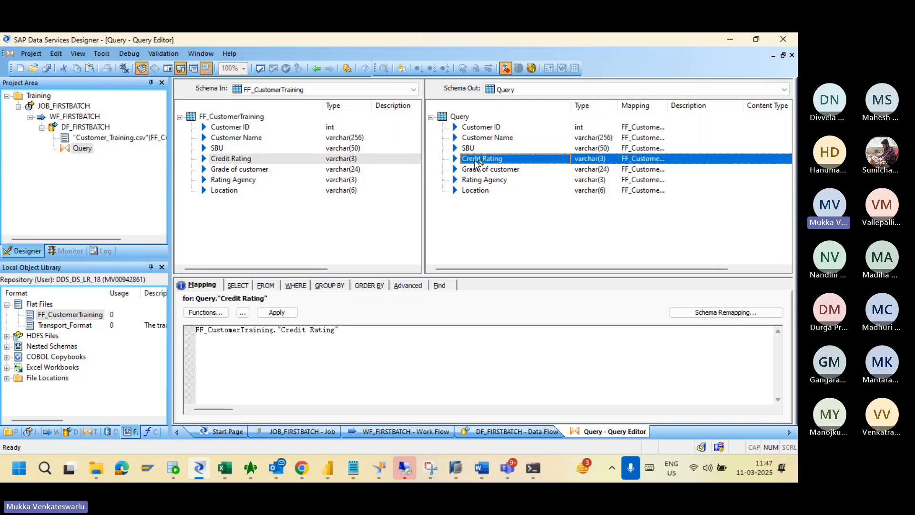
click(483, 191)
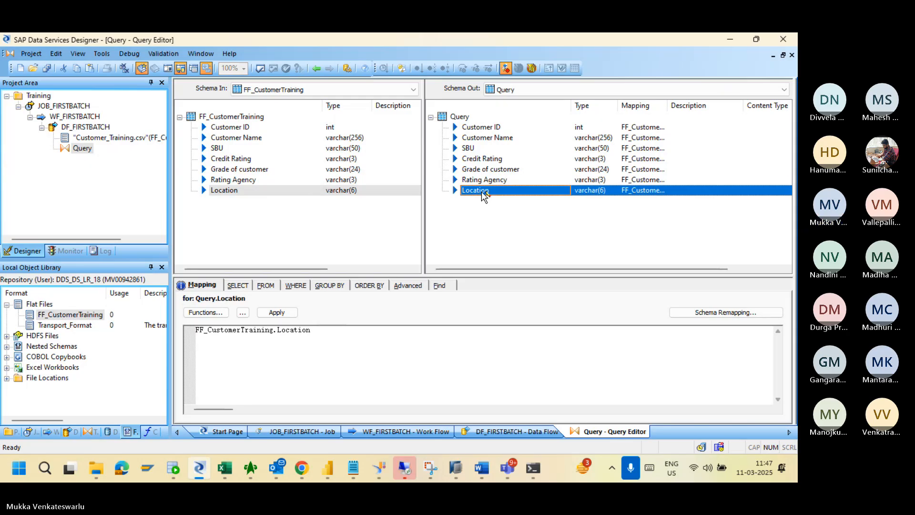
click(238, 286)
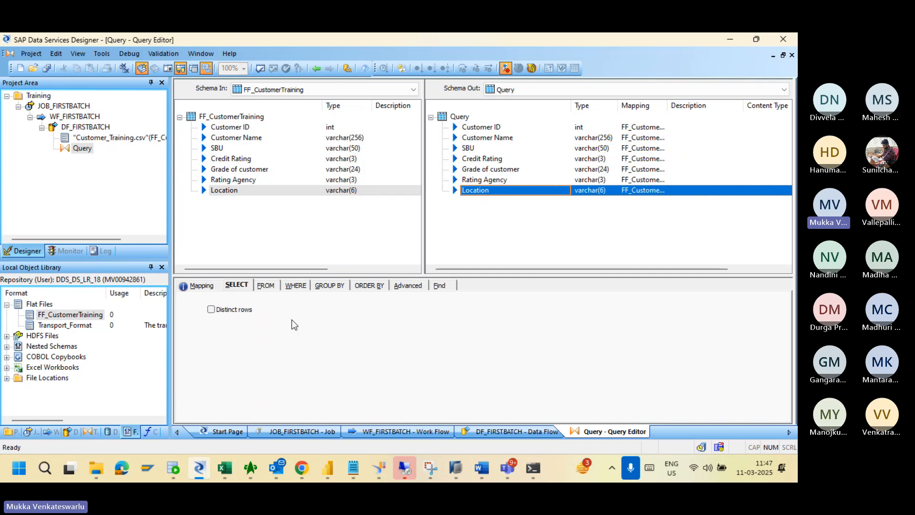
Review the FROM, WHERE, GROUP BY, ORDER BY, Advanced and Find tabs, then return to DF_FIRSTBATCH.
click(211, 310)
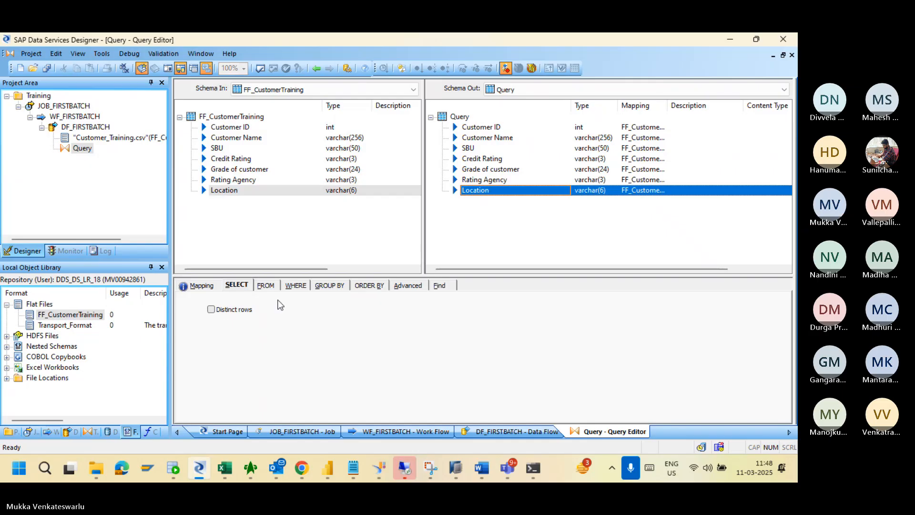
click(264, 286)
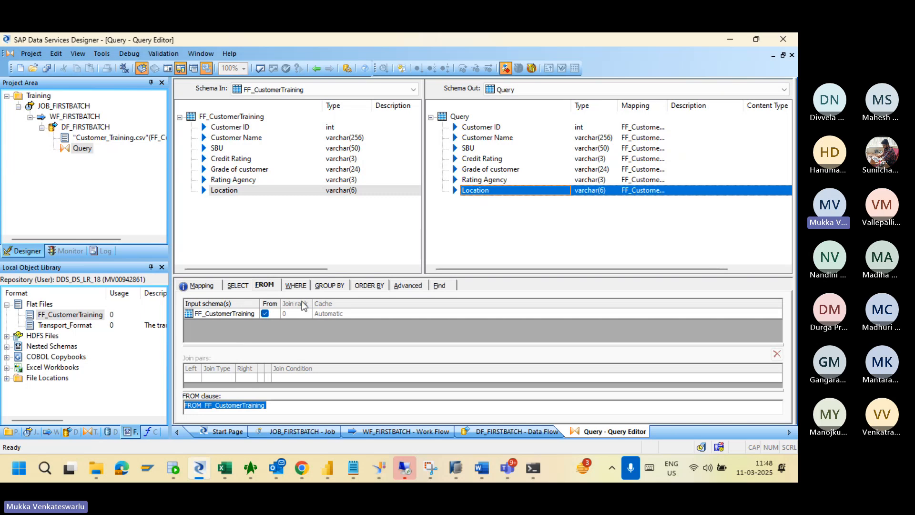
click(296, 287)
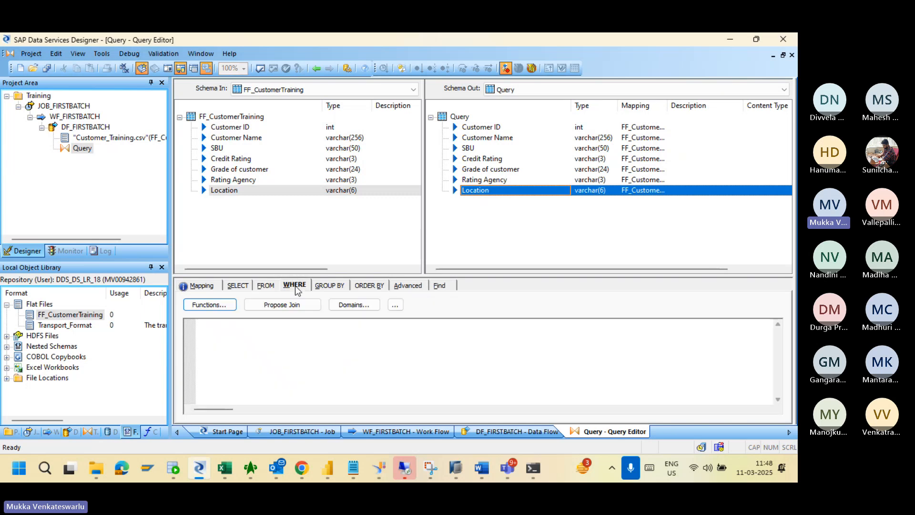
click(476, 220)
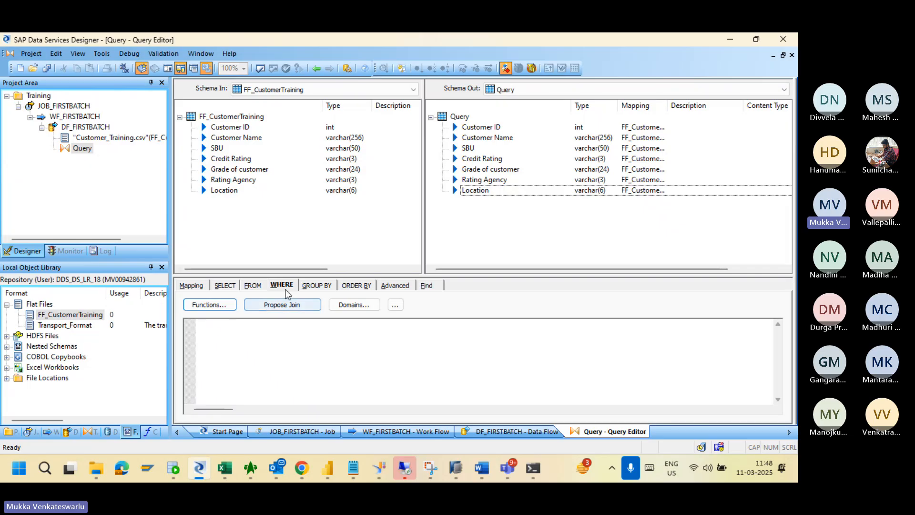
click(314, 285)
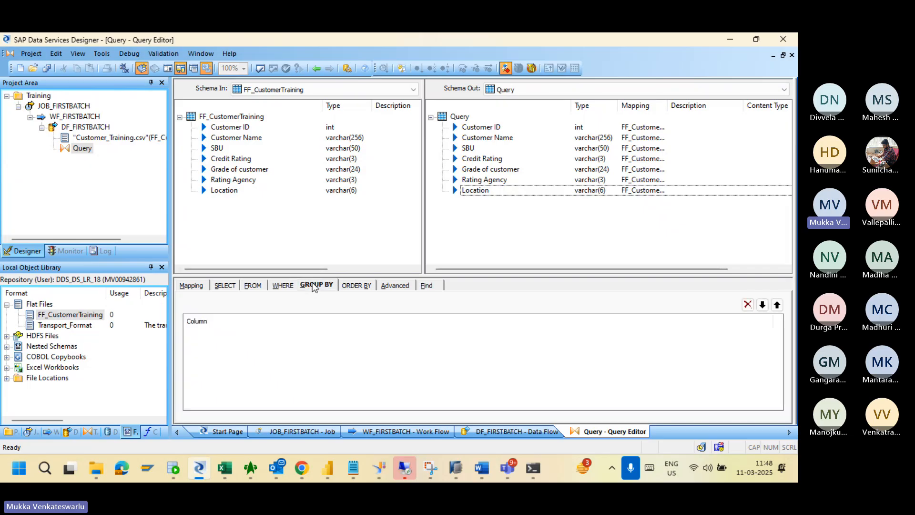
click(359, 286)
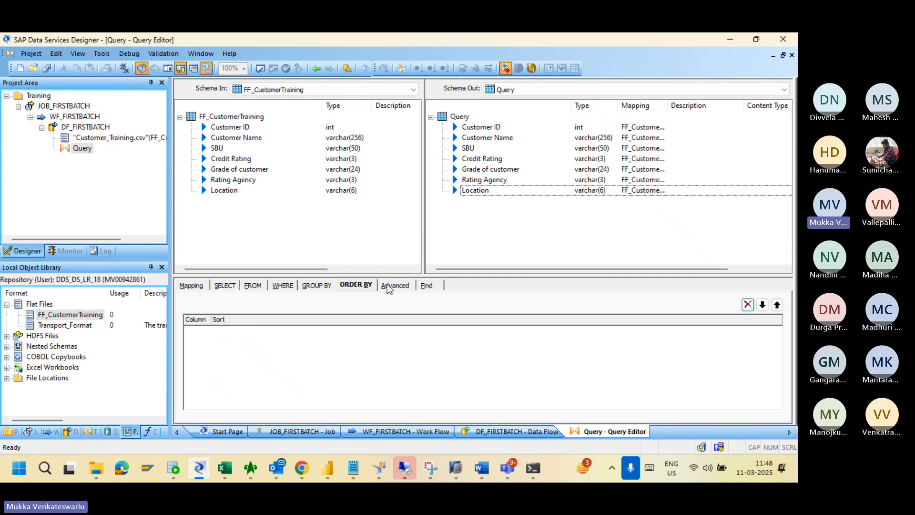
click(393, 286)
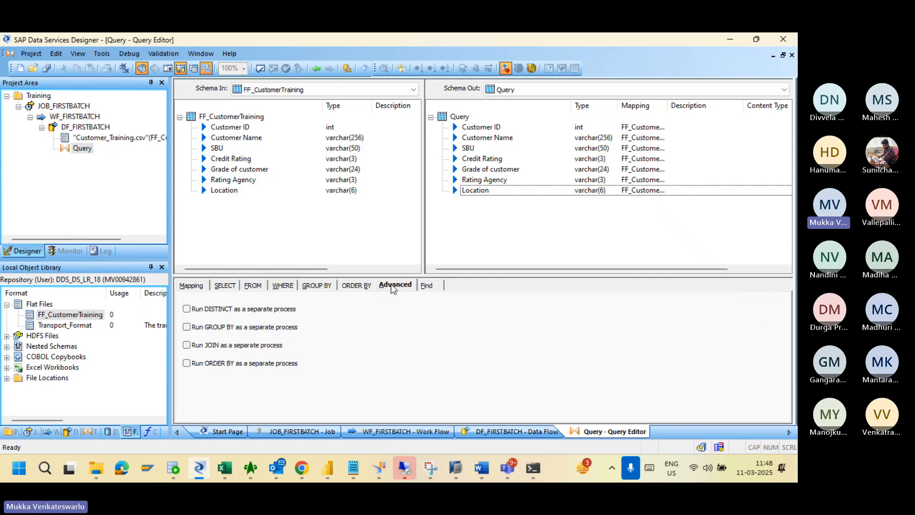
click(425, 286)
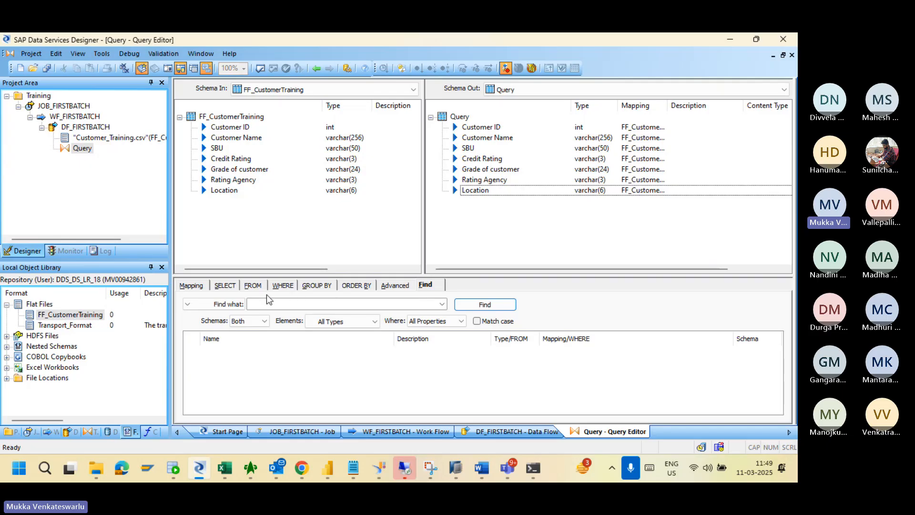
click(226, 286)
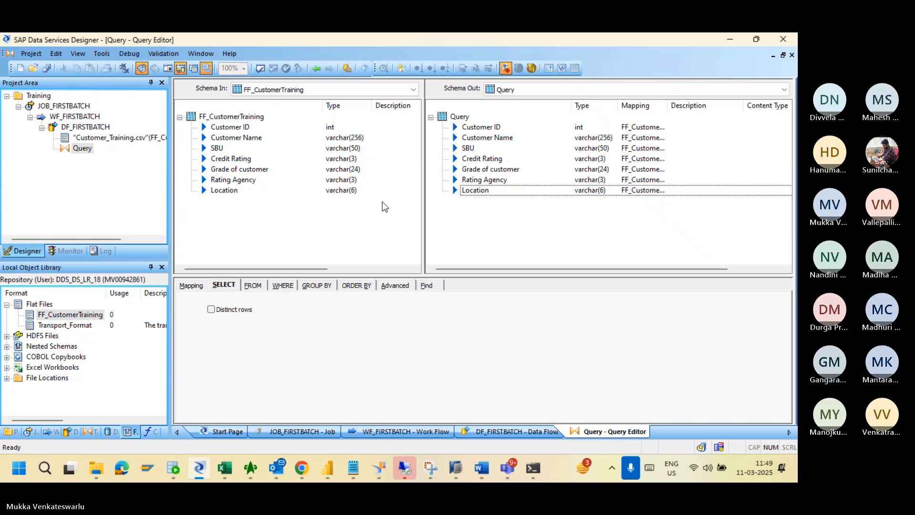
click(315, 69)
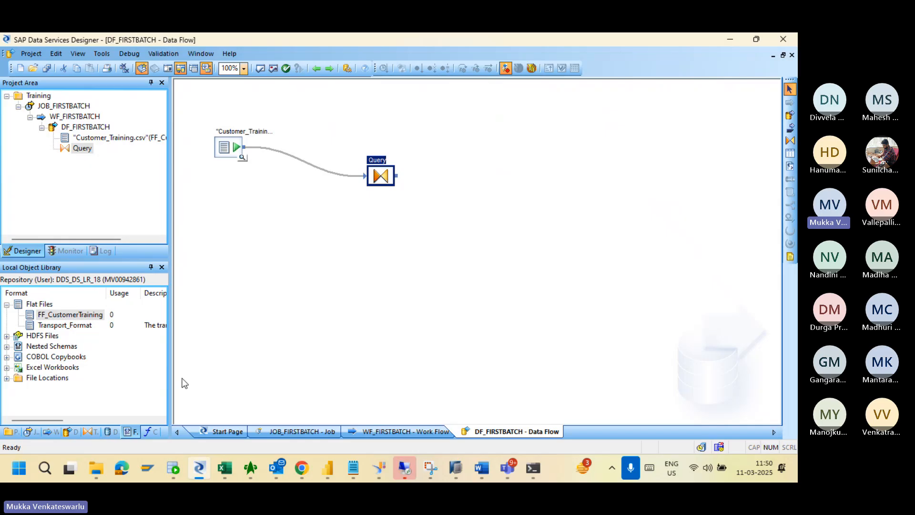
Expand DS_B4D in the datastore library and drop a new template table onto the canvas.
click(107, 432)
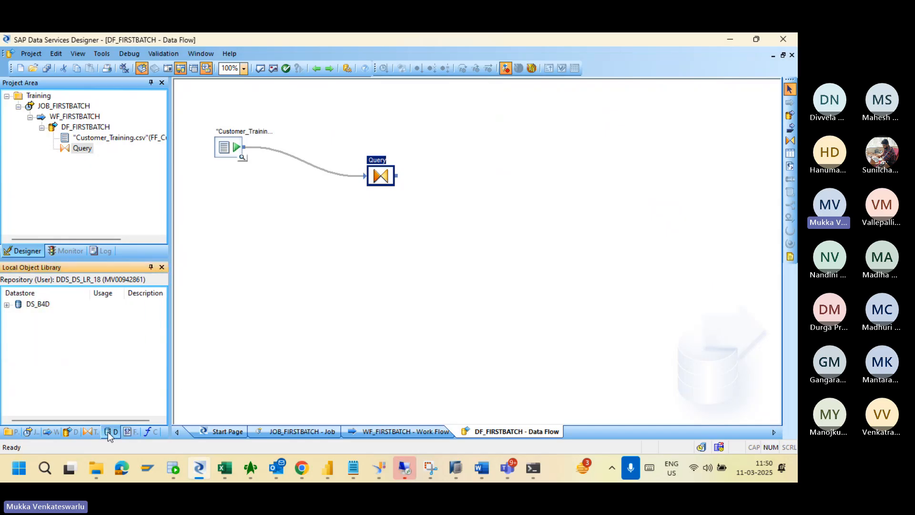
click(7, 305)
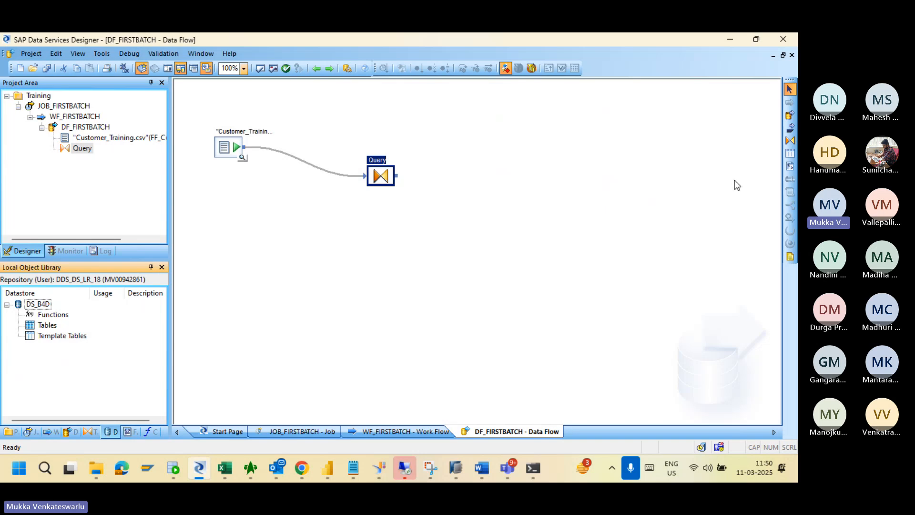
click(790, 153)
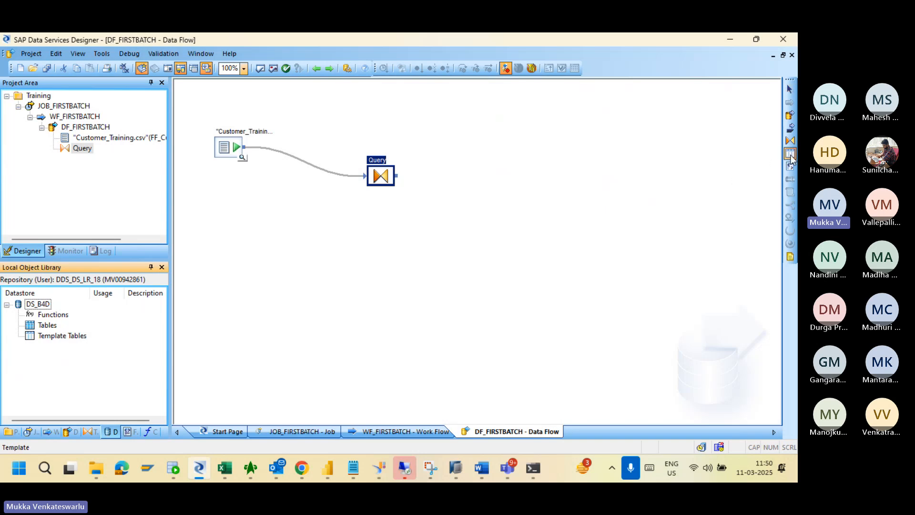
click(507, 198)
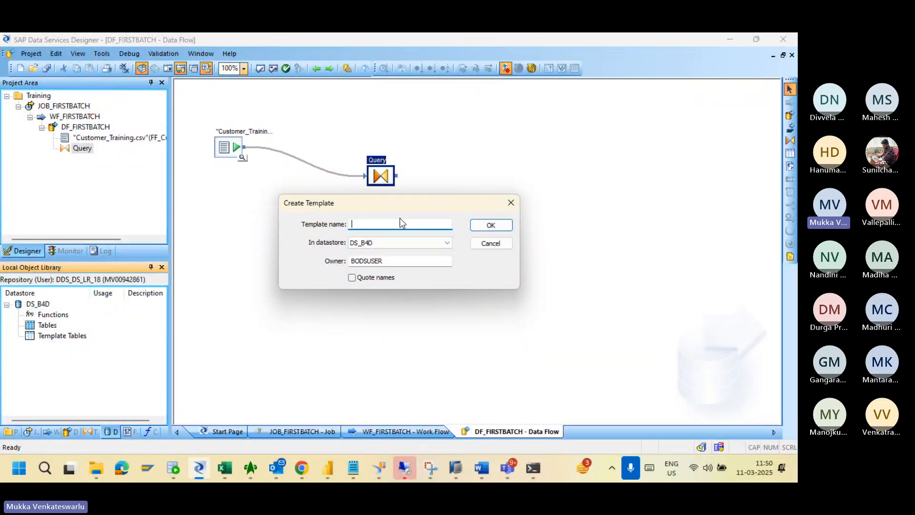
Create template table DIM_CUST_Training in datastore DS_B4D with owner SAPHANADB.
text(DIM_CUST)
click(406, 244)
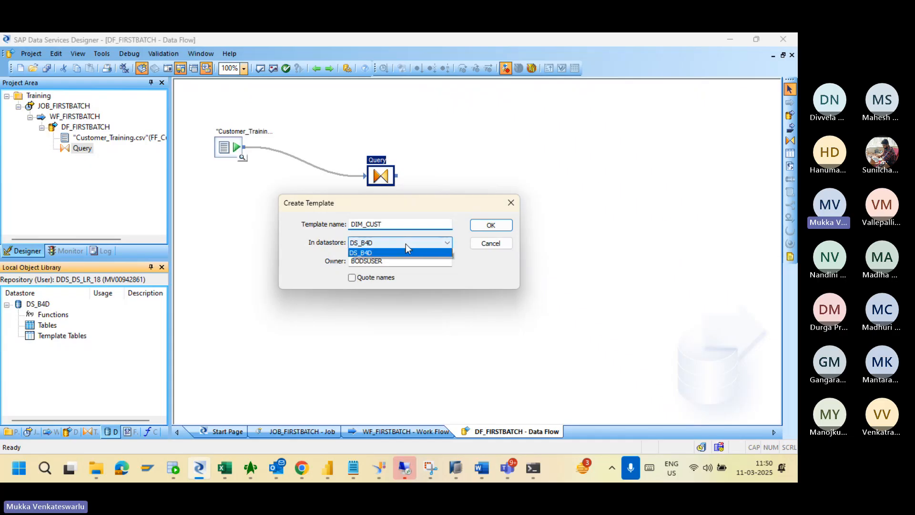
click(390, 255)
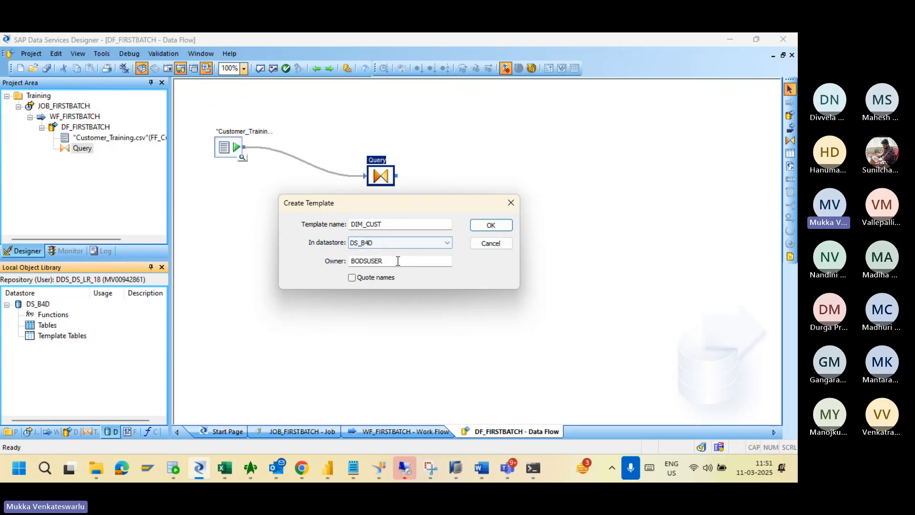
click(398, 261)
key(BackSpace)
key(BackSpace)
key(BackSpace)
key(BackSpace)
key(BackSpace)
key(BackSpace)
key(BackSpace)
key(BackSpace)
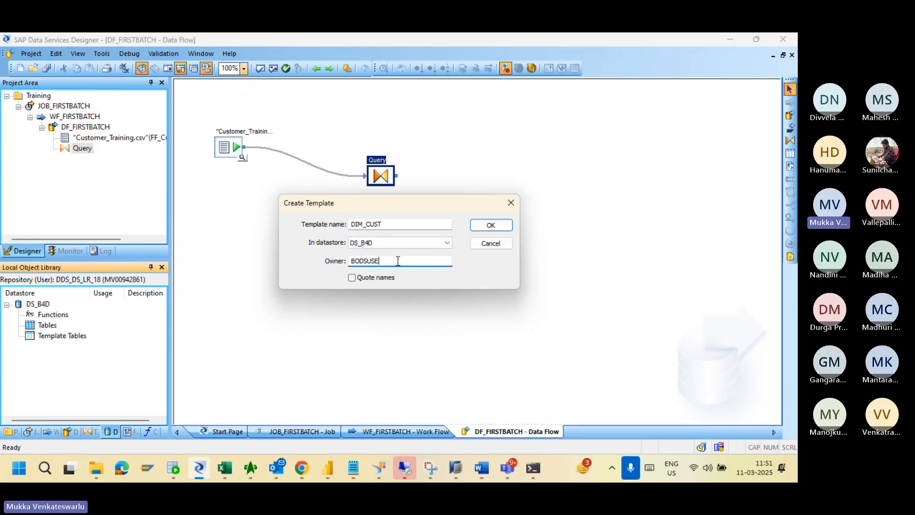
text(SAPHANADB)
click(404, 224)
text(_Tr)
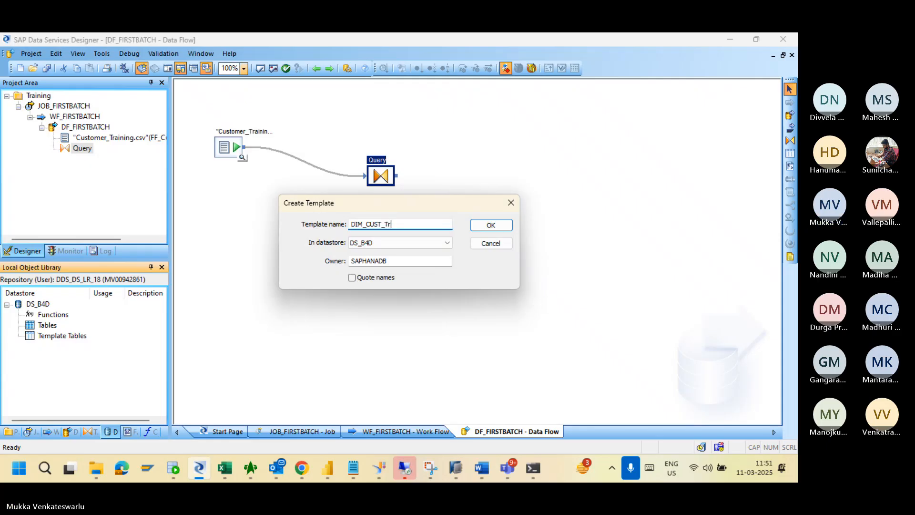
text(aining)
click(499, 227)
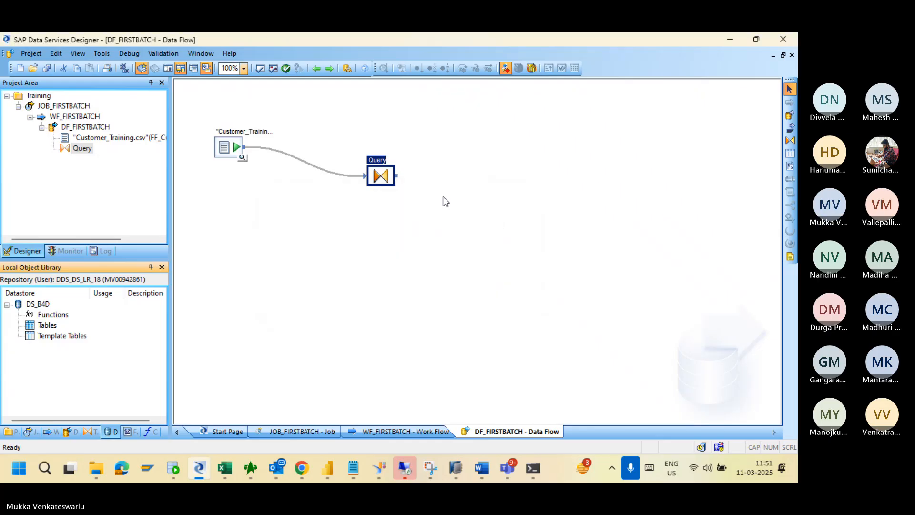
Drop DIM_CUST_TRAINING to the right of Query, link Query's output into it, and open its target editor.
click(519, 222)
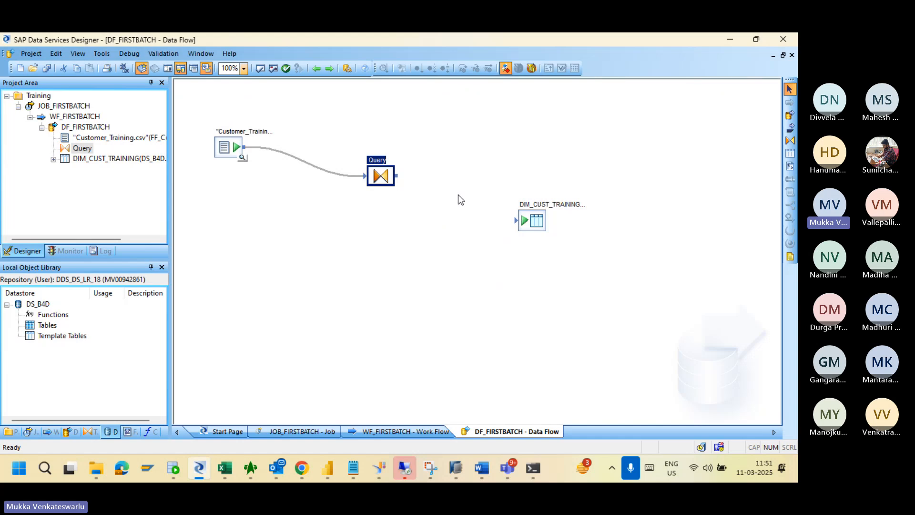
mouse_move(399, 177)
mouse_down()
mouse_move(496, 221)
mouse_move(525, 221)
mouse_up()
click(457, 291)
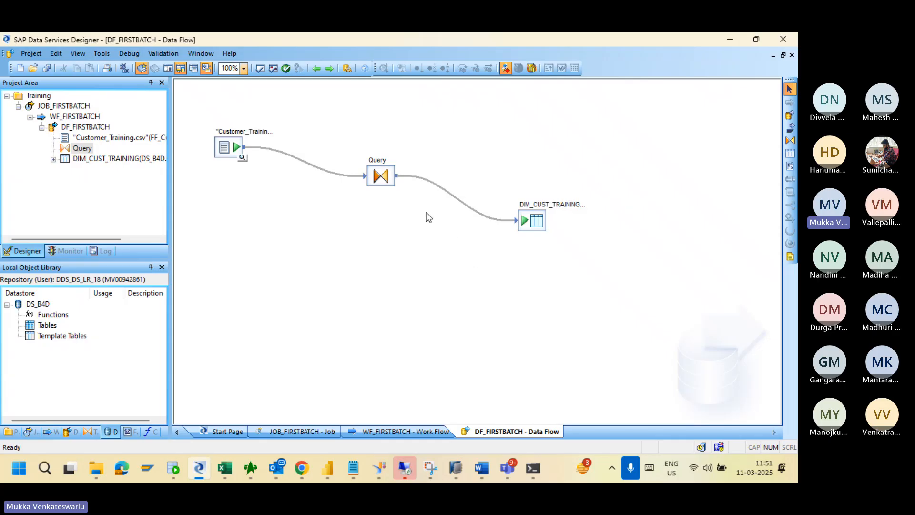
double_click(534, 221)
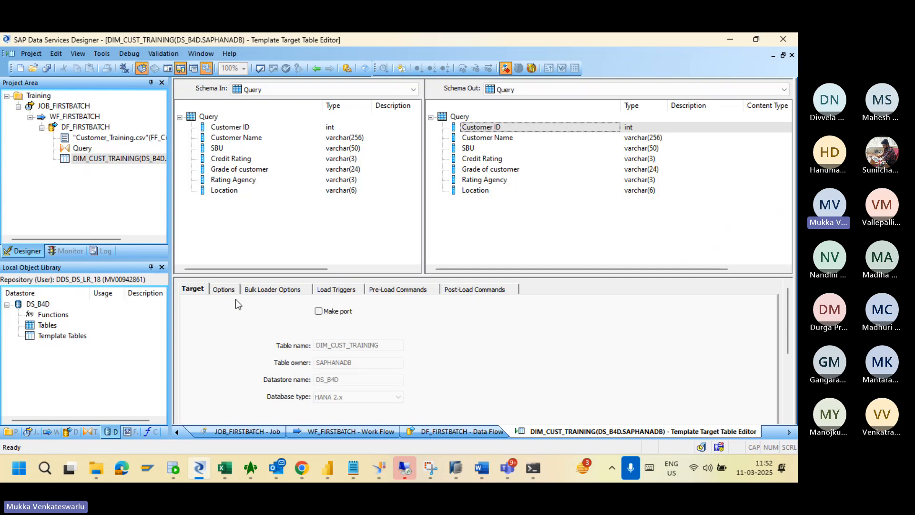
Review the target's Options, leaving 'Drop and re-create table' enabled.
click(226, 290)
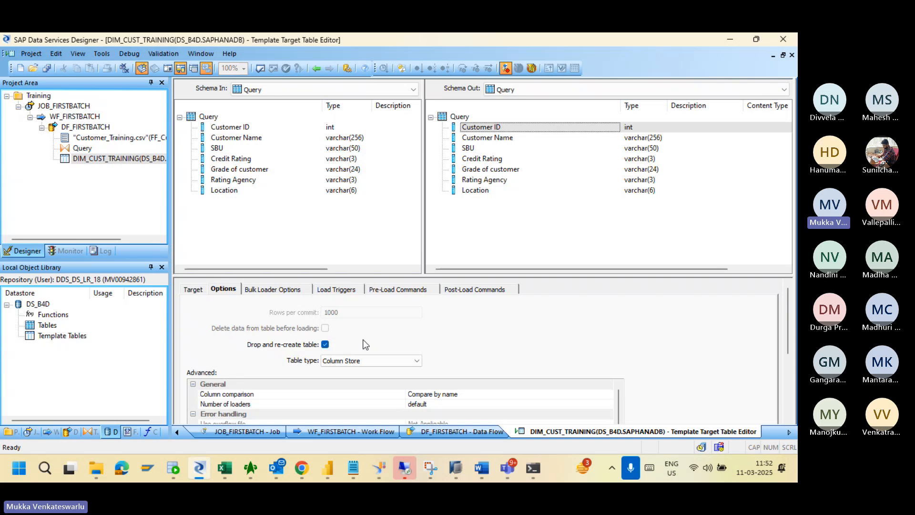
click(325, 344)
click(325, 344)
mouse_move(788, 325)
mouse_down()
mouse_move(782, 358)
mouse_move(788, 316)
mouse_up()
Uncheck Bulk Load under Bulk Loader Options and review the Load Triggers, Pre-Load and Post-Load Commands tabs.
click(273, 292)
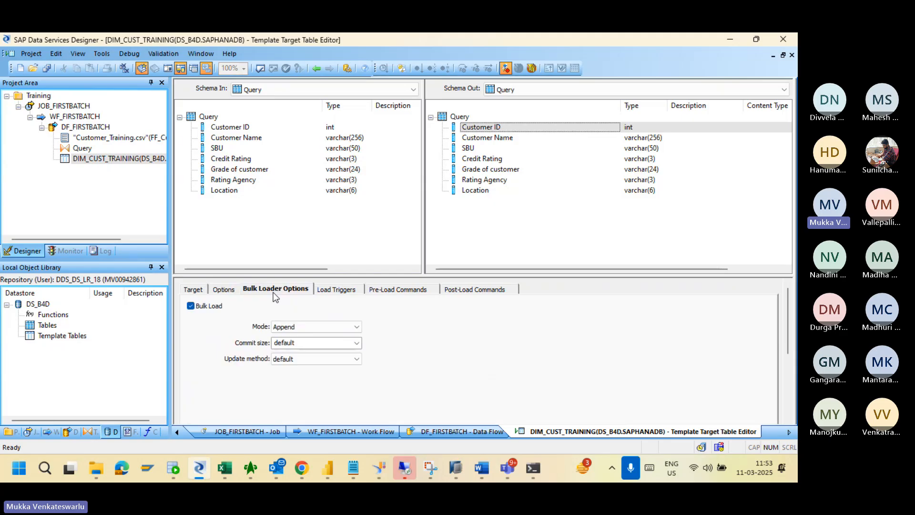
click(191, 306)
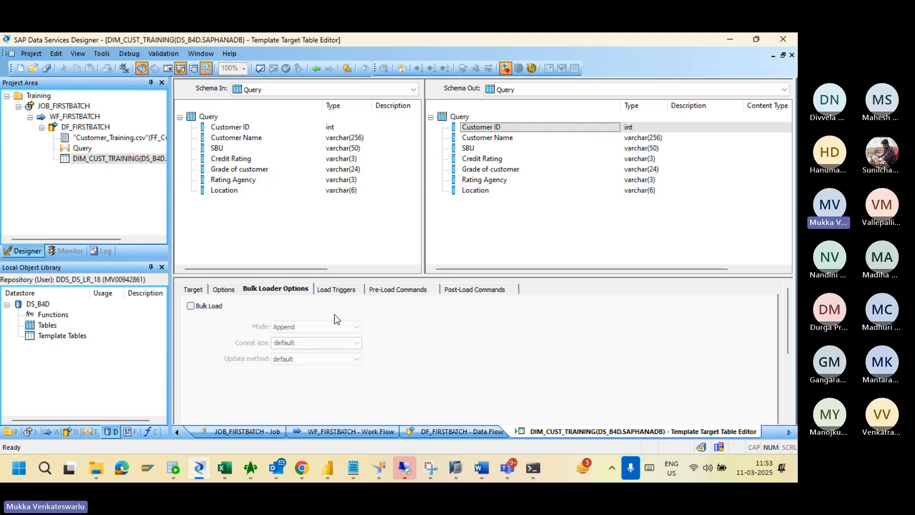
click(338, 292)
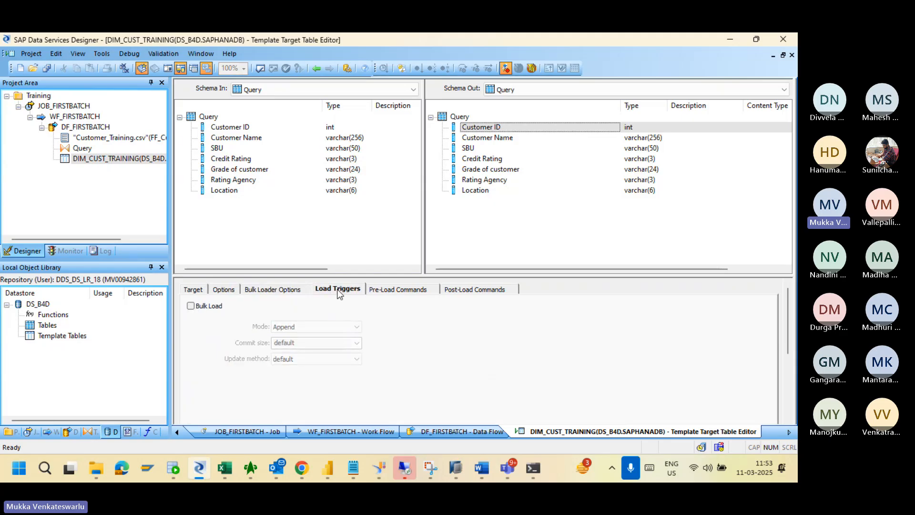
click(392, 291)
click(470, 291)
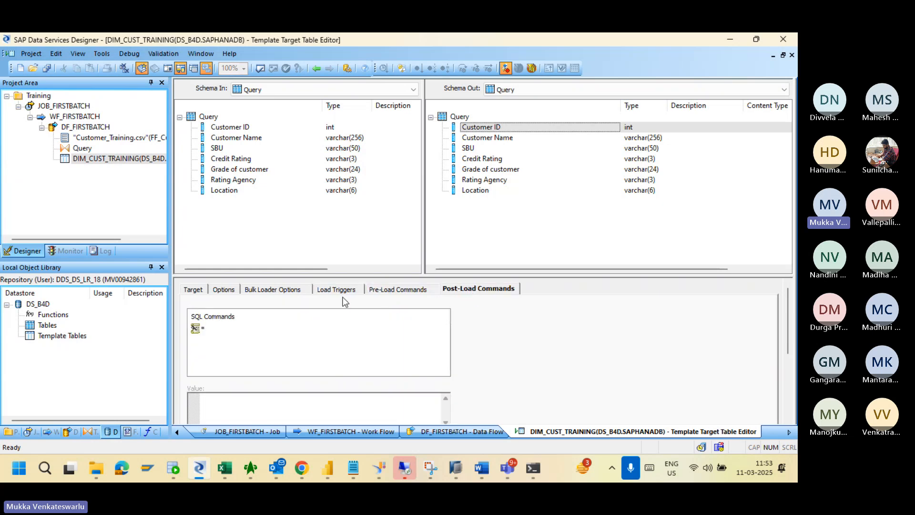
click(286, 290)
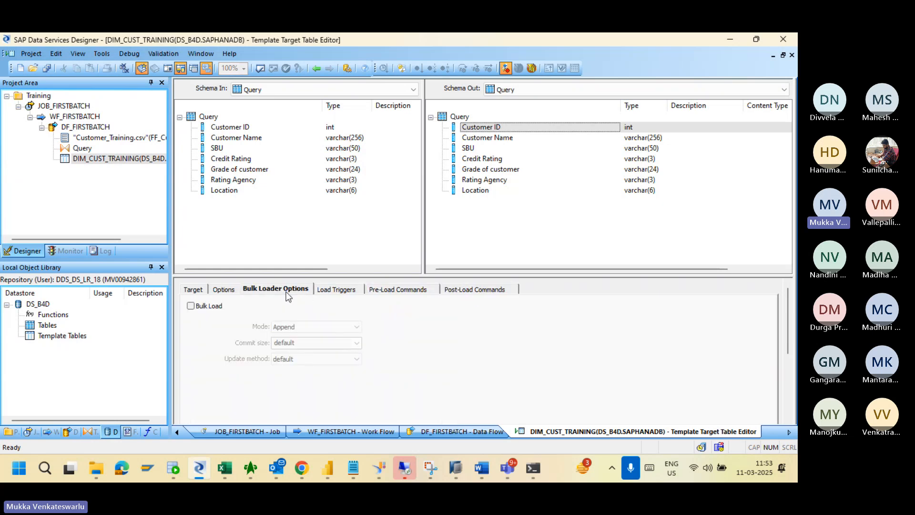
click(230, 291)
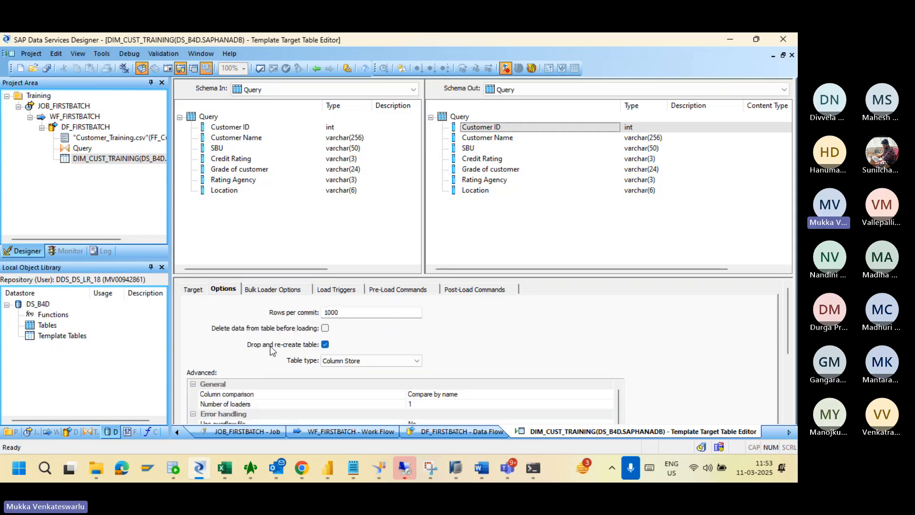
click(193, 289)
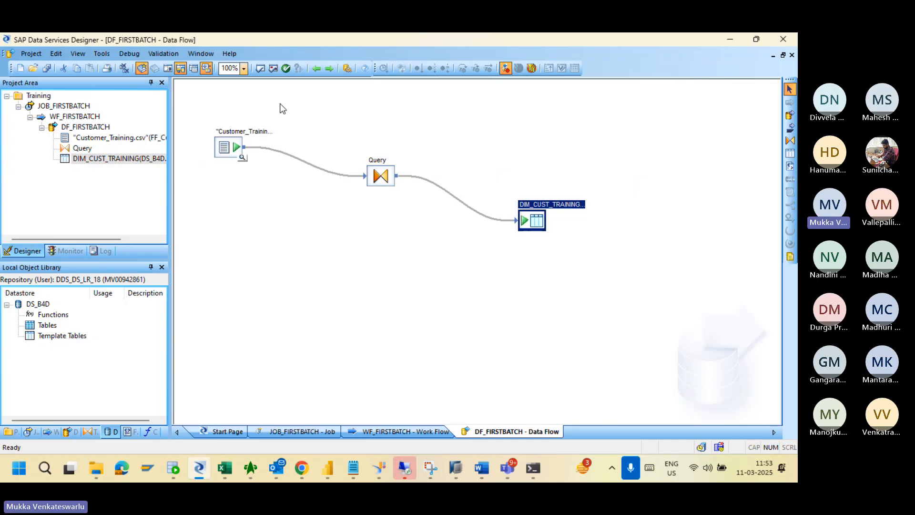
Validate DF_FIRSTBATCH with no errors reported, then save the project with Project > Save.
click(261, 67)
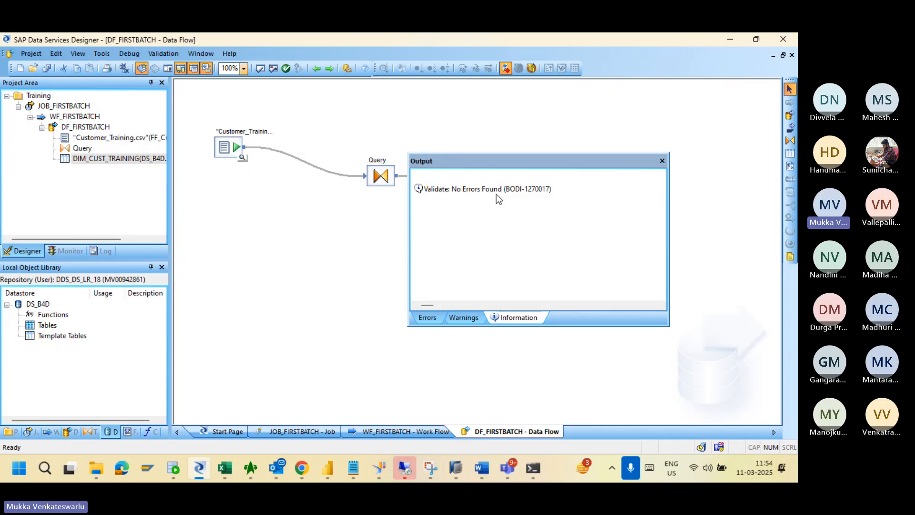
click(663, 160)
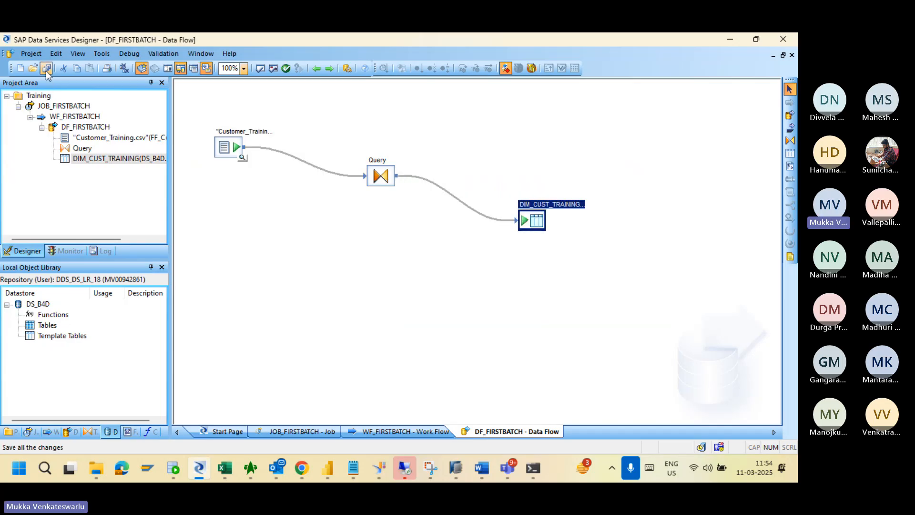
click(32, 55)
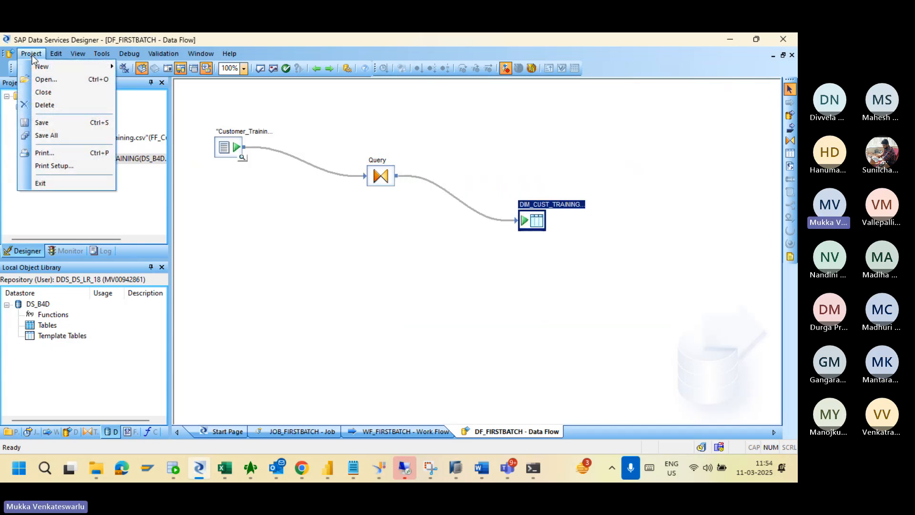
click(59, 119)
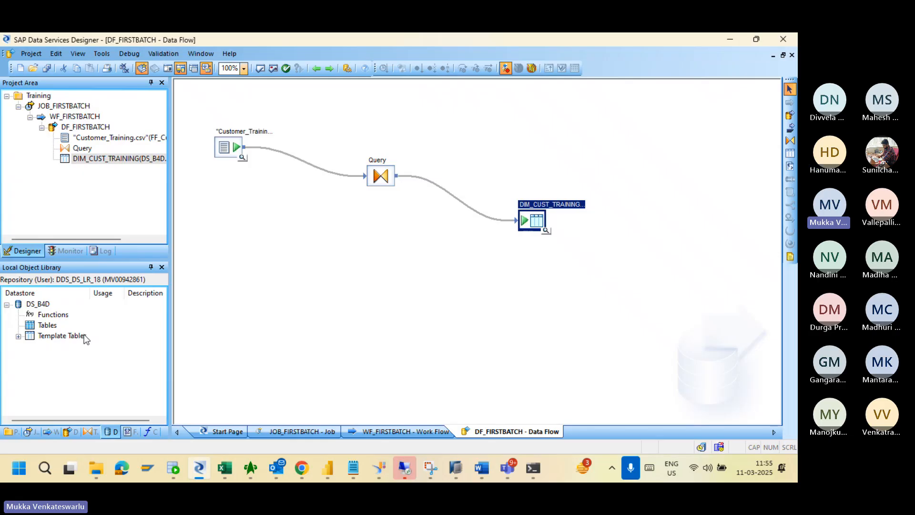
Expand DS_B4D's Template Tables node to reveal DIM_CUST_TRAINING, owned by SAPHANADB.
click(18, 336)
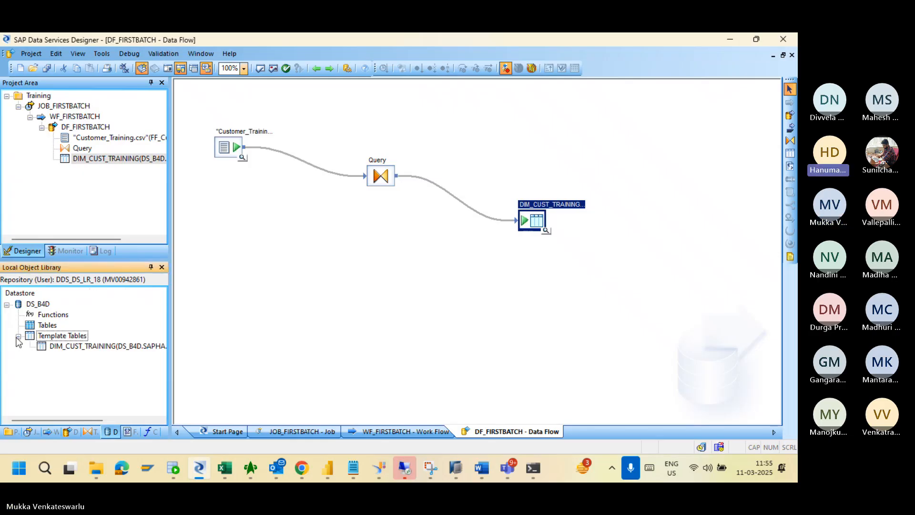
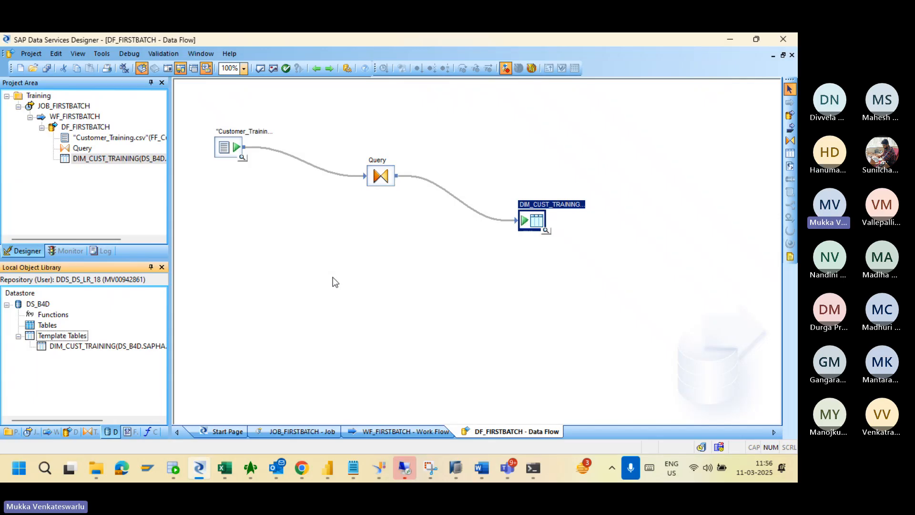
Start importing a table by name with owner SAPHANADB and name DIM, then cancel the import.
right_click(48, 327)
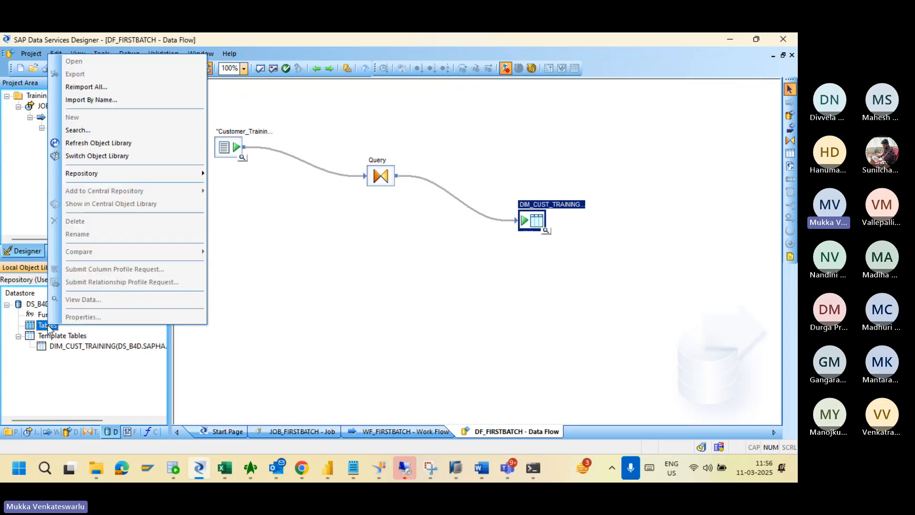
click(105, 102)
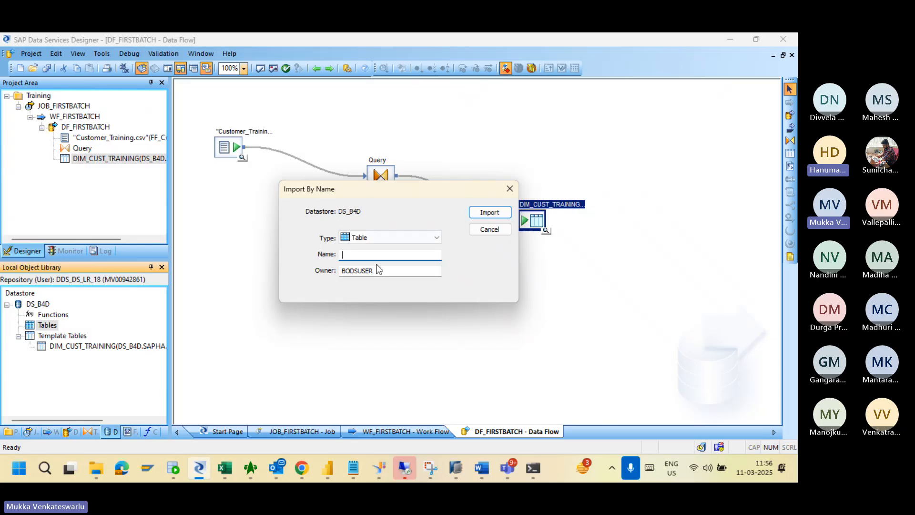
double_click(380, 271)
key(BackSpace)
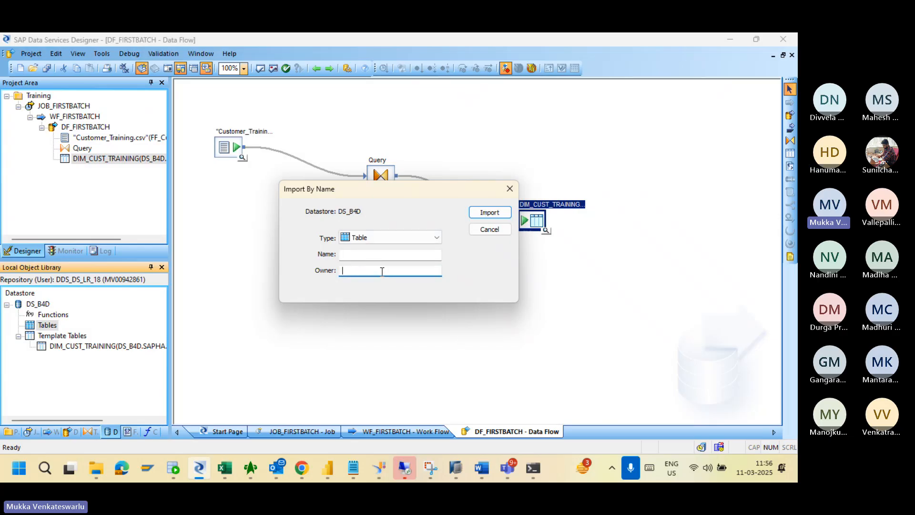
text(SAPHANADB)
click(381, 257)
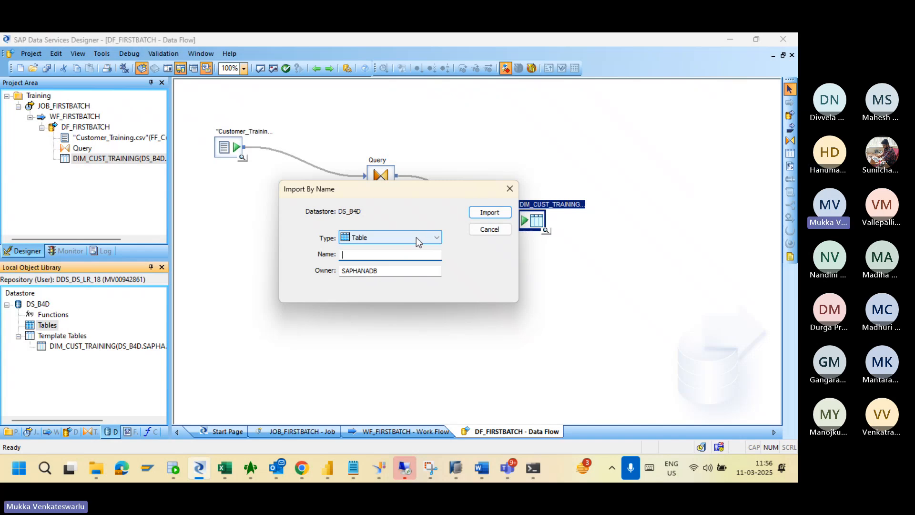
text(DIM_)
click(490, 230)
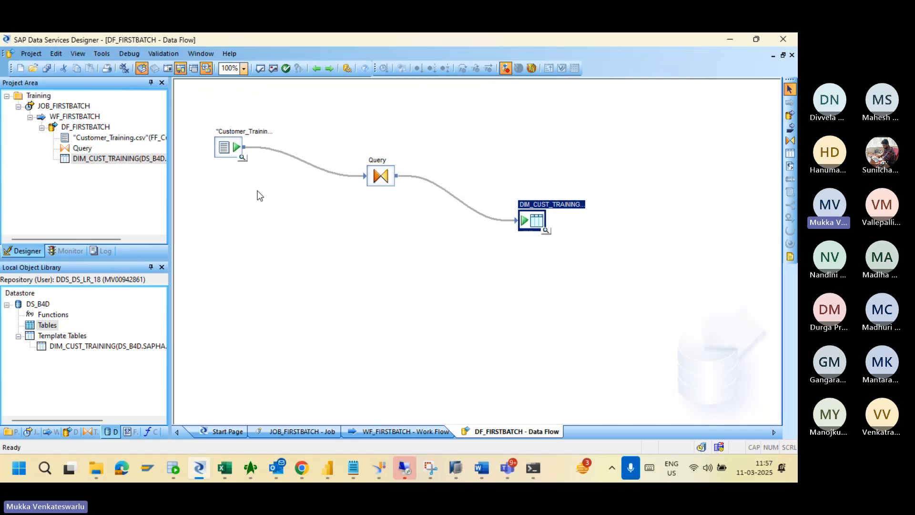
In the Project Area, move from DF_FIRSTBATCH up to WF_FIRSTBATCH and open JOB_FIRSTBATCH.
key(Num_Lock)
click(77, 127)
click(76, 126)
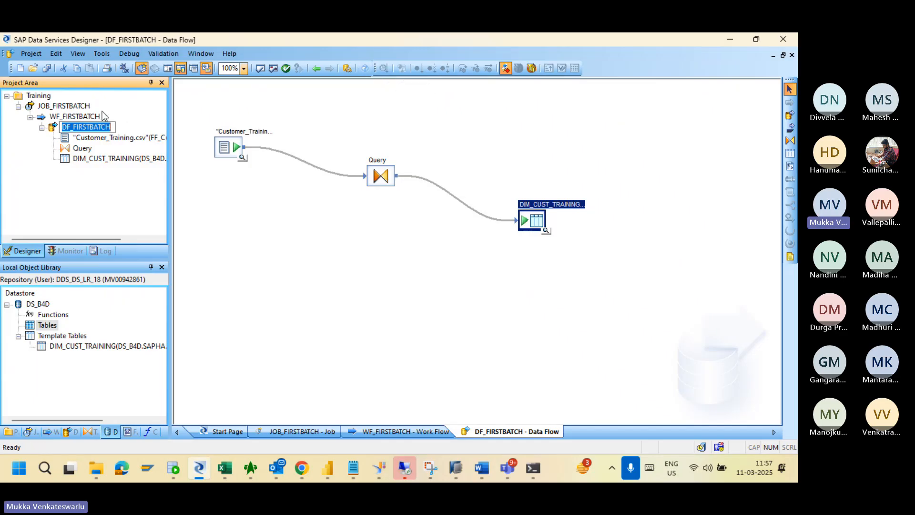
click(87, 117)
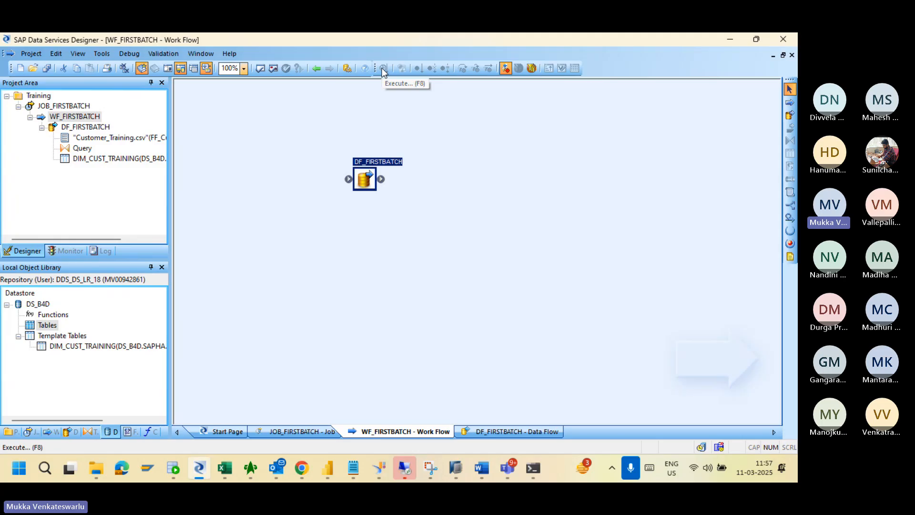
click(74, 106)
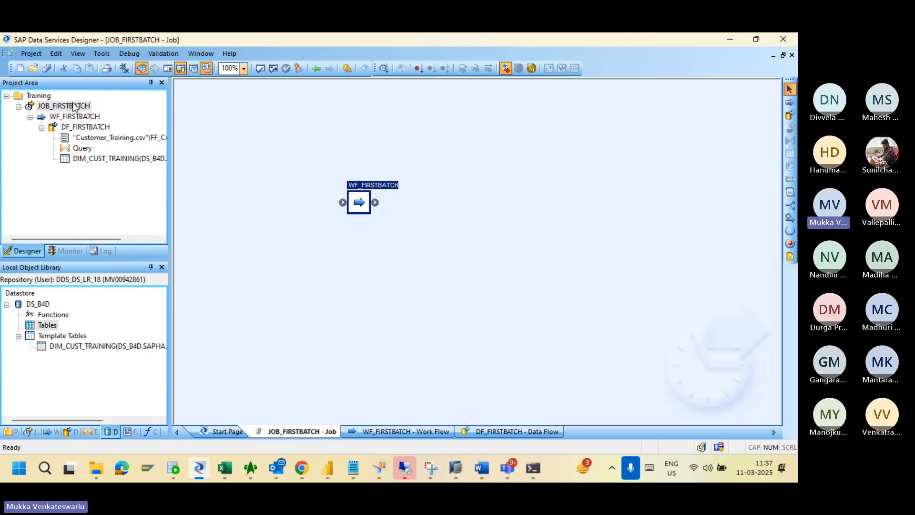
Execute JOB_FIRSTBATCH and save all changes, opening Execution Properties with job server DDS_DS_JS_01.
click(384, 68)
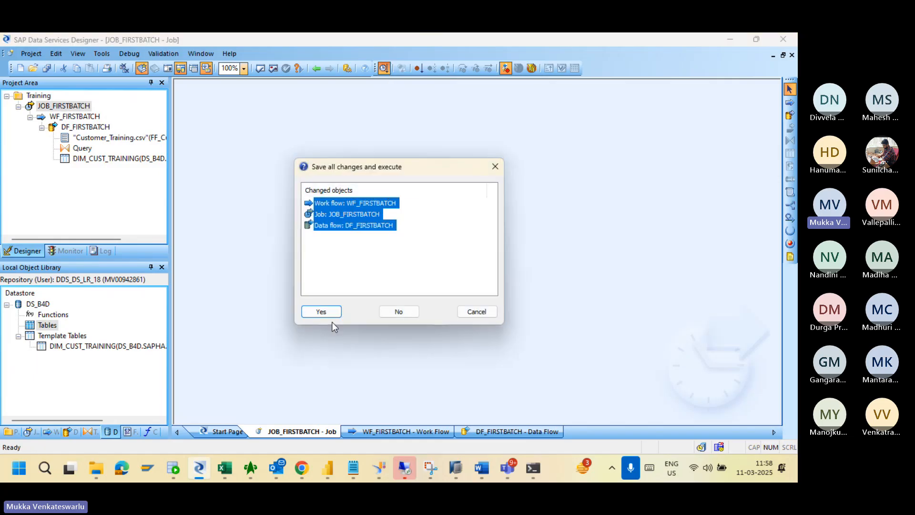
click(328, 315)
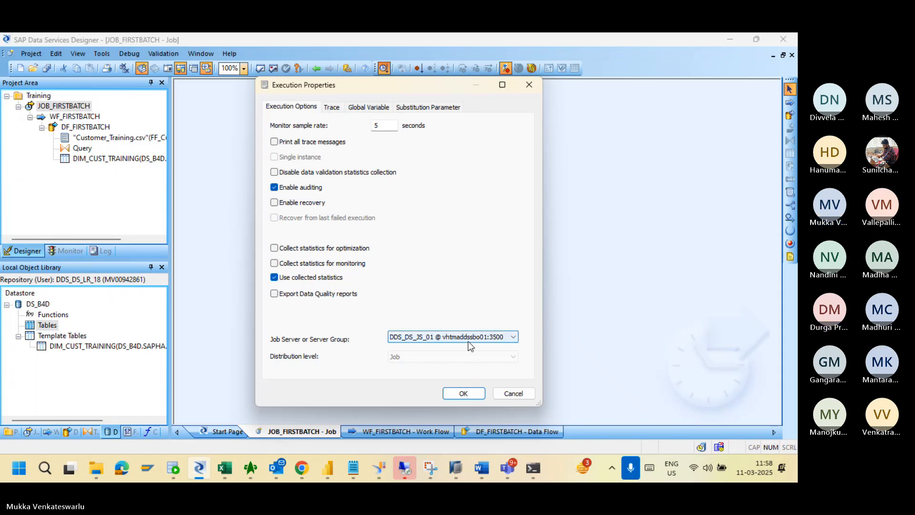
mouse_move(436, 472)
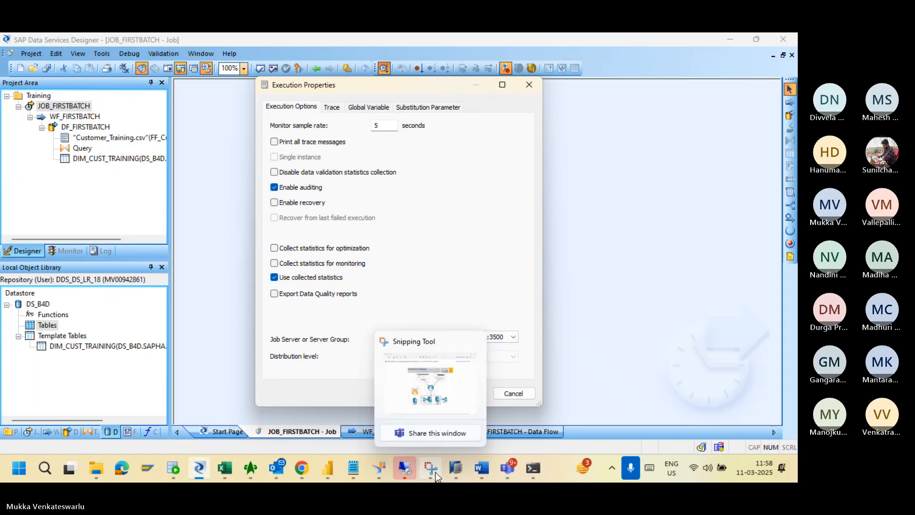
click(430, 389)
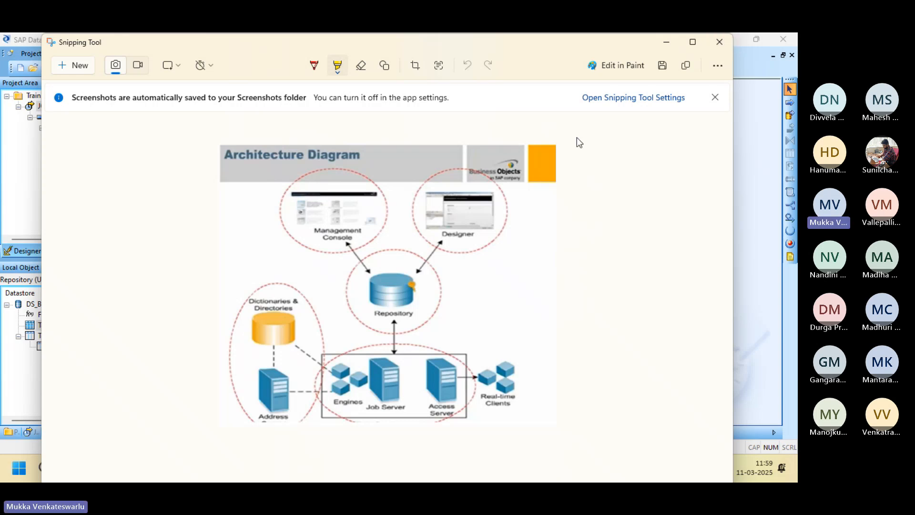
key(alt+Tab)
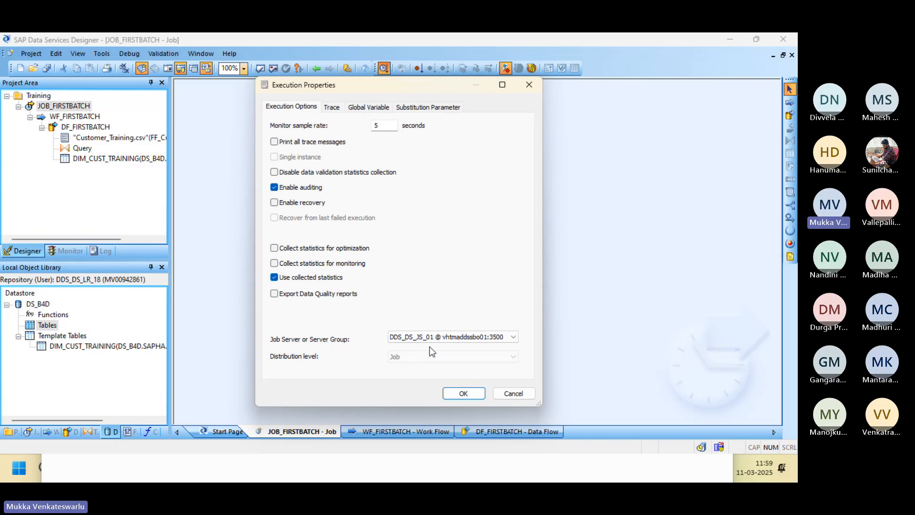
Run the job on DDS_DS_JS_01, acknowledge the server-not-working warning, and cancel the execution.
click(448, 335)
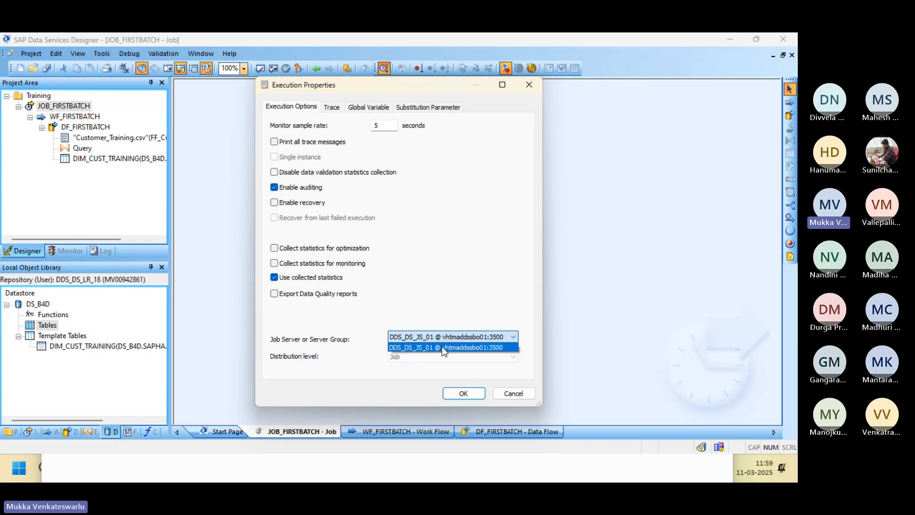
click(441, 347)
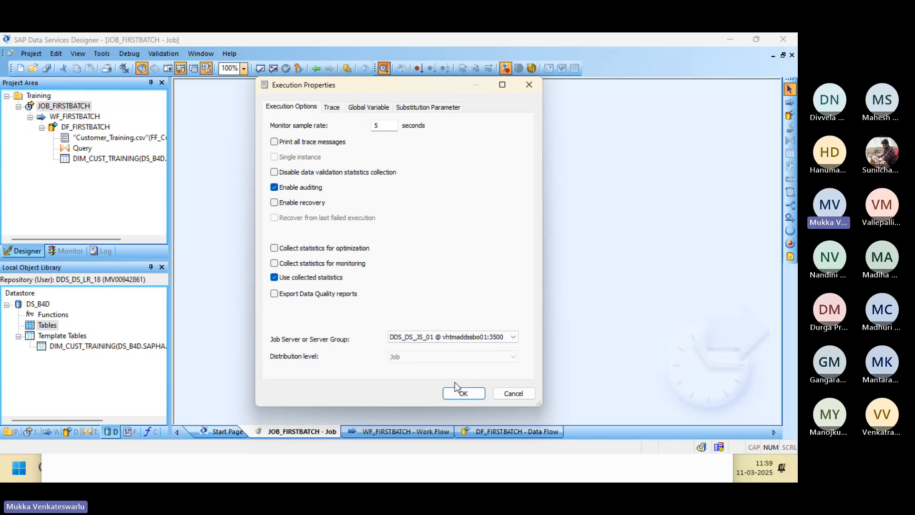
click(462, 394)
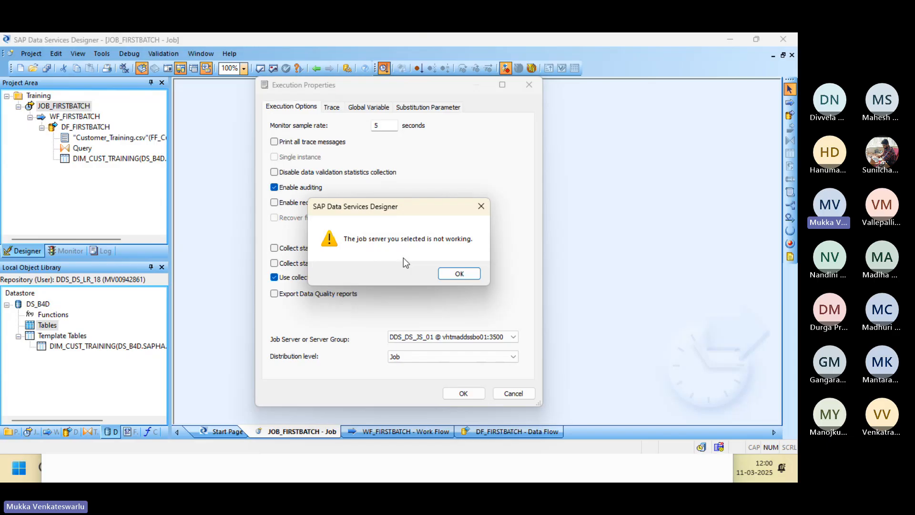
click(459, 273)
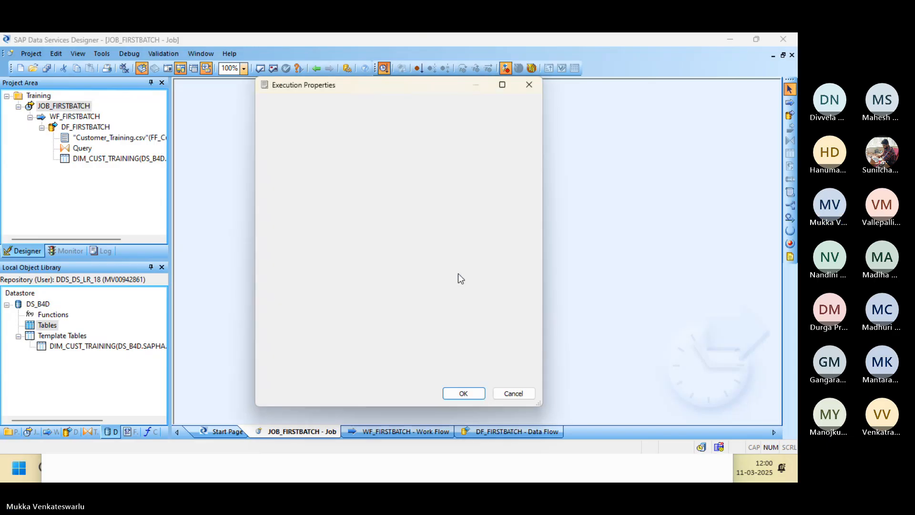
click(512, 393)
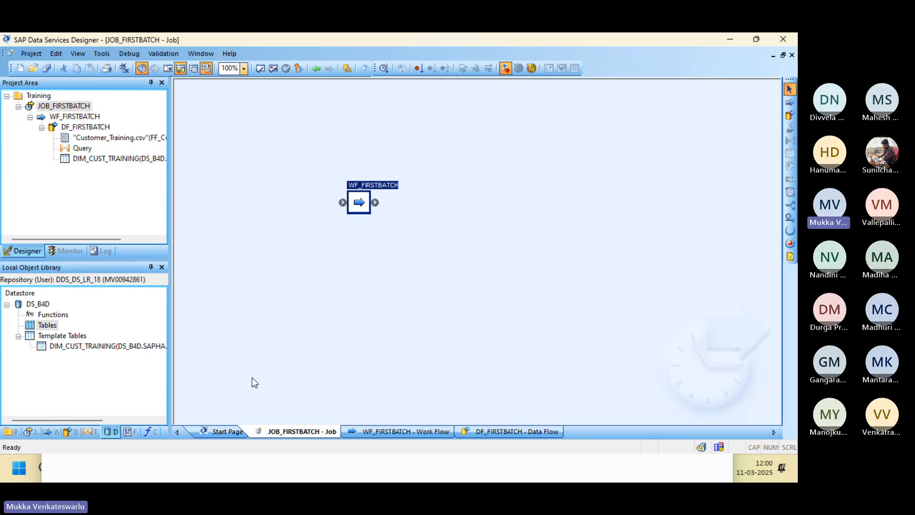
Switch to Chrome and close the Data Services Management Console tab.
key(alt+Tab)
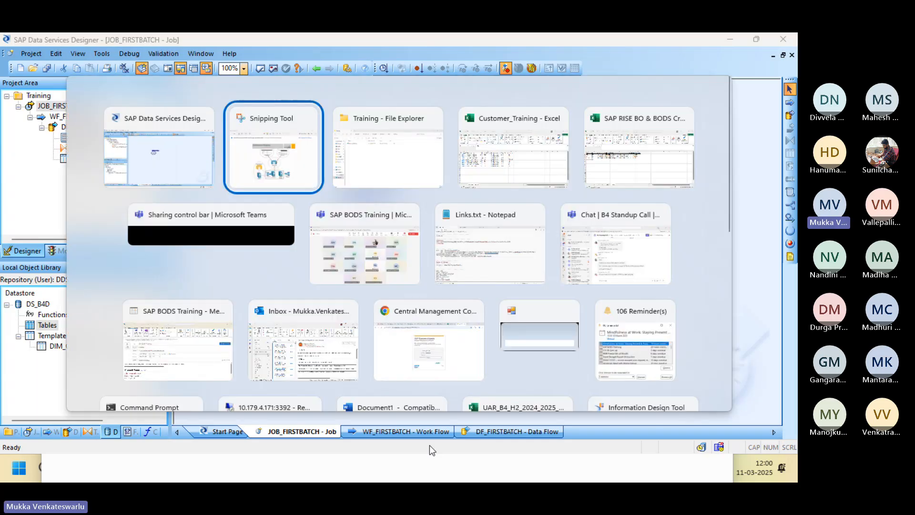
key(alt+Tab)
key(alt+Tab)
key(alt+Tab)
key(alt+Tab)
key(alt+Tab)
key(alt+Tab)
key(alt+Tab)
key(alt+Tab)
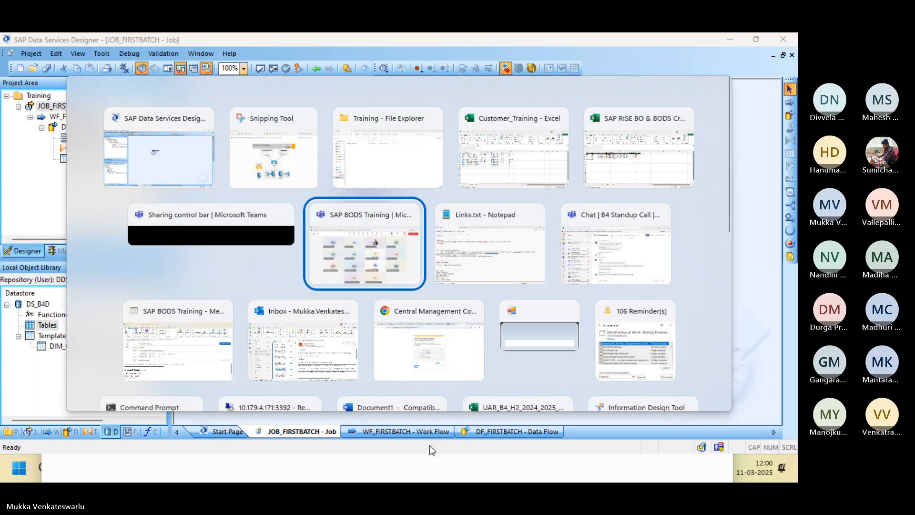
key(alt+Tab)
key(alt+Tab)
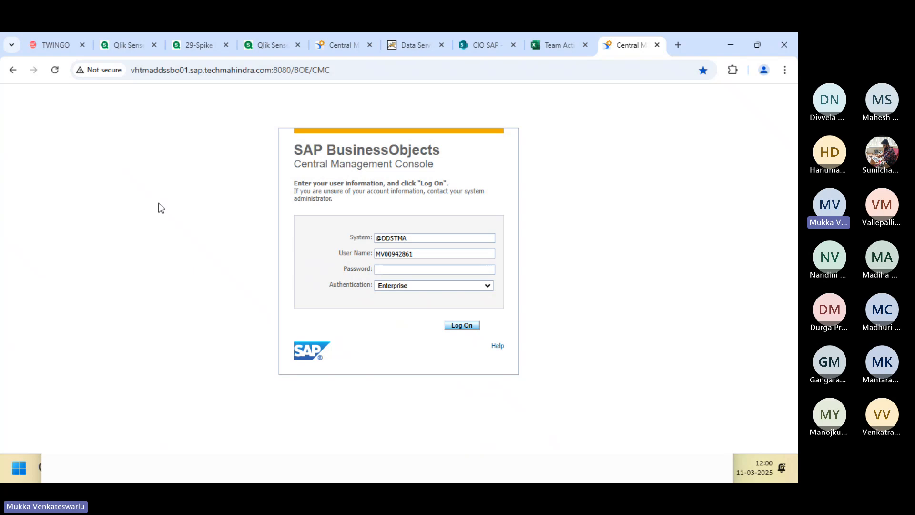
click(359, 77)
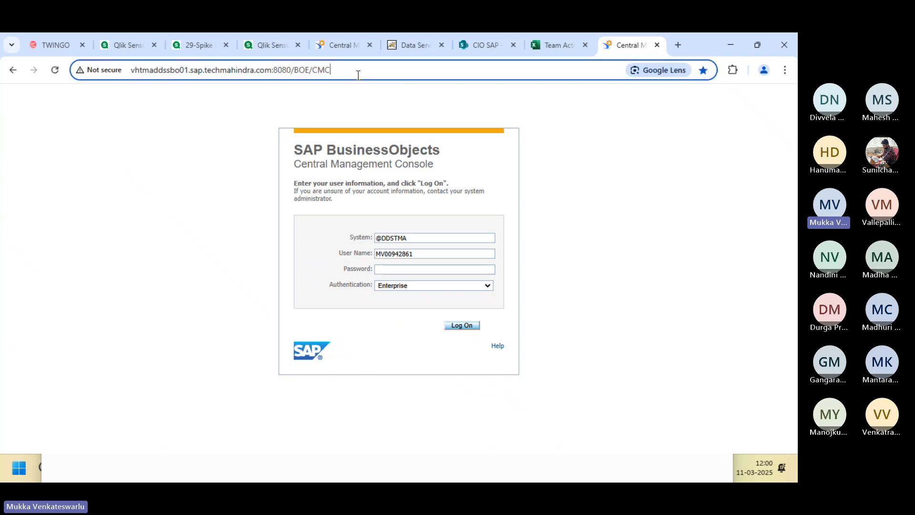
click(443, 43)
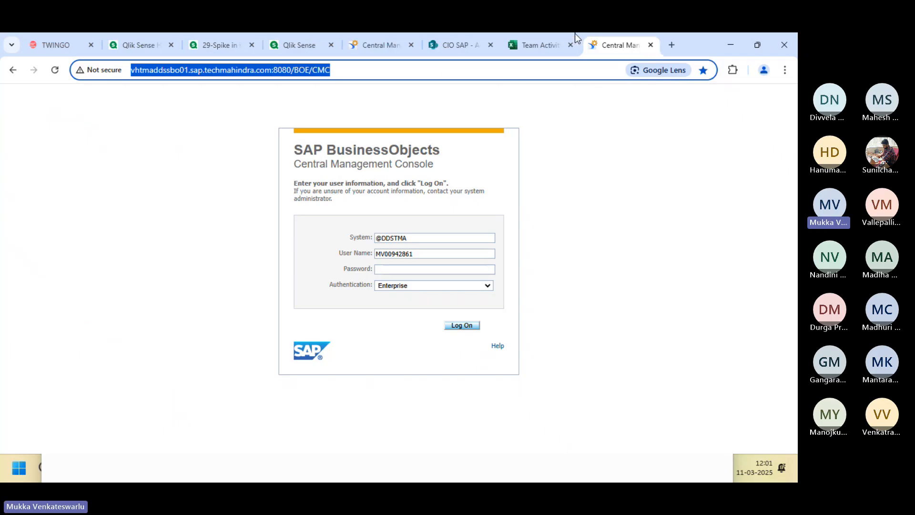
Open a new browser tab and expand the BODS bookmarks folder.
drag(386, 43, 103, 35)
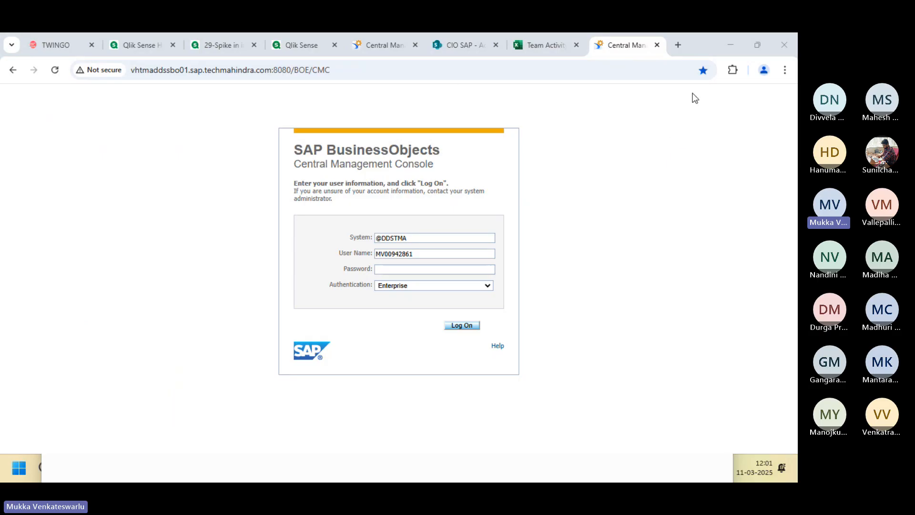
click(680, 44)
click(679, 45)
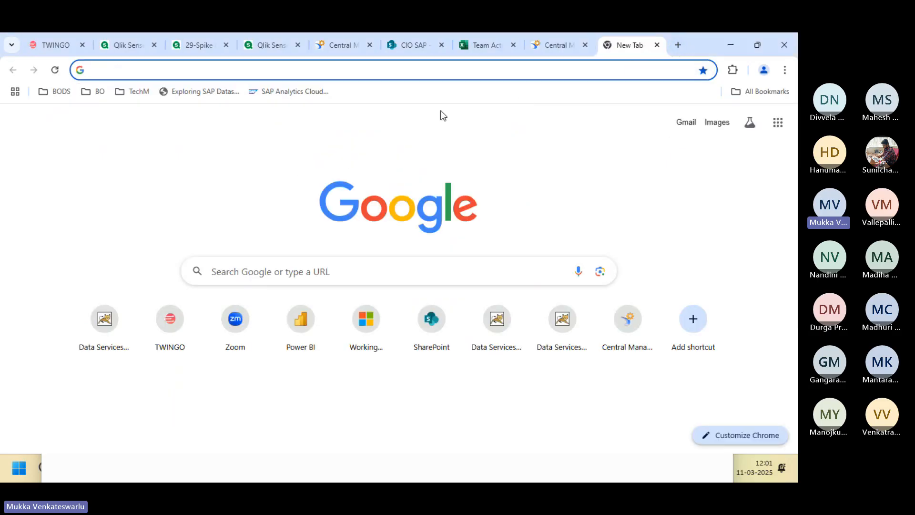
click(56, 94)
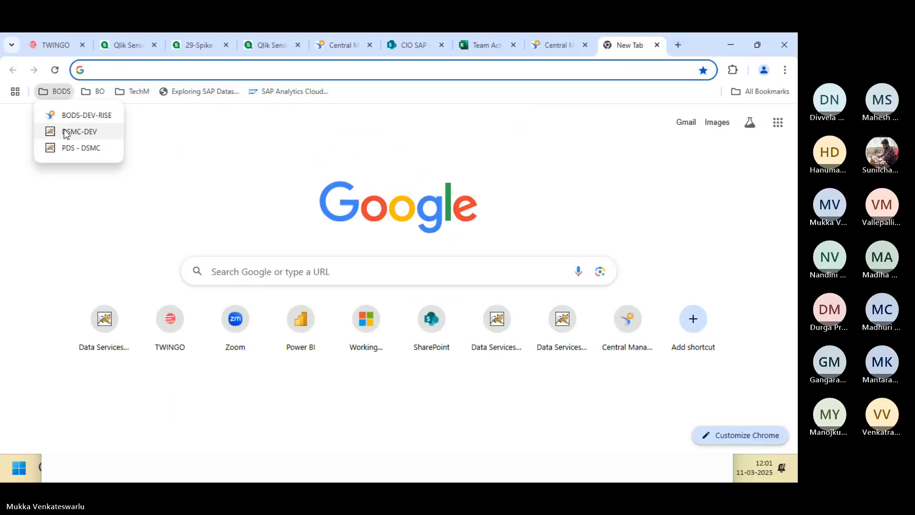
Log on through the DSMC bookmark with the account password and open the Administrator area.
click(66, 132)
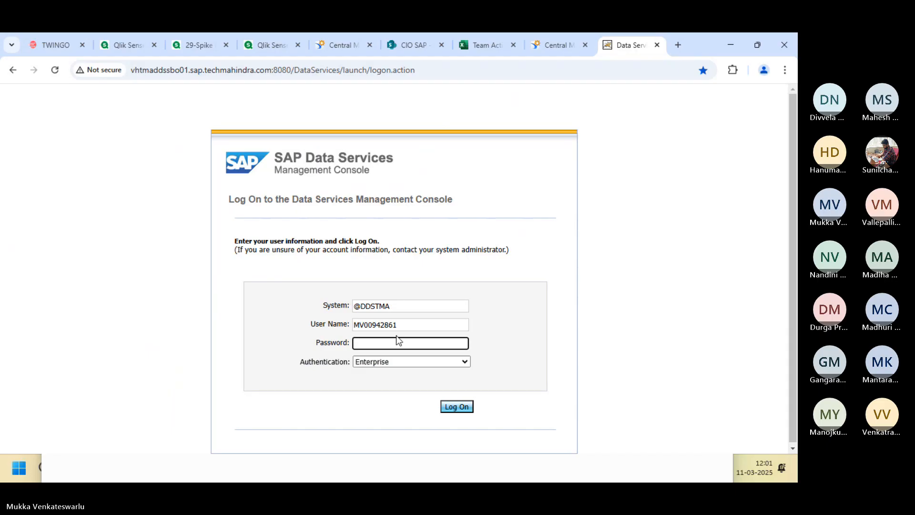
text(••••••••••••)
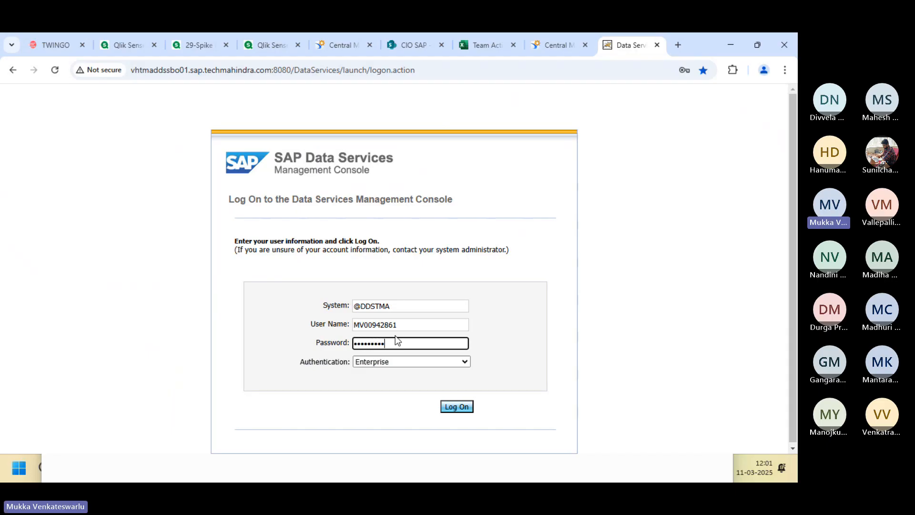
key(Return)
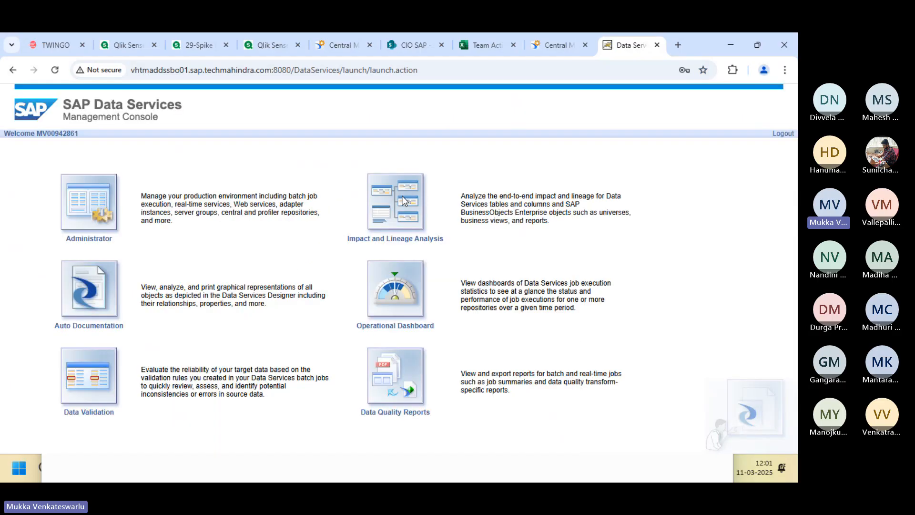
click(96, 204)
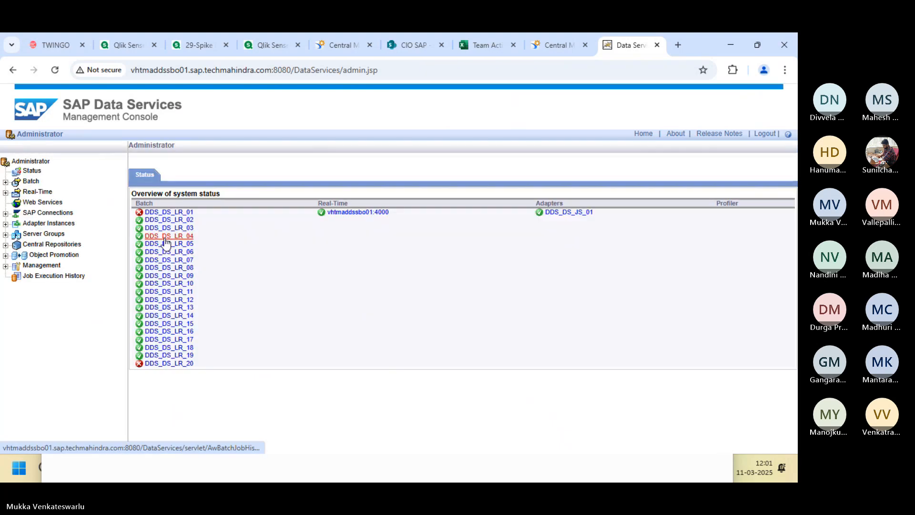
From DDS_DS_LR_18's Batch Job Configuration, execute JOB_FIRSTBATCH with its default options.
click(171, 347)
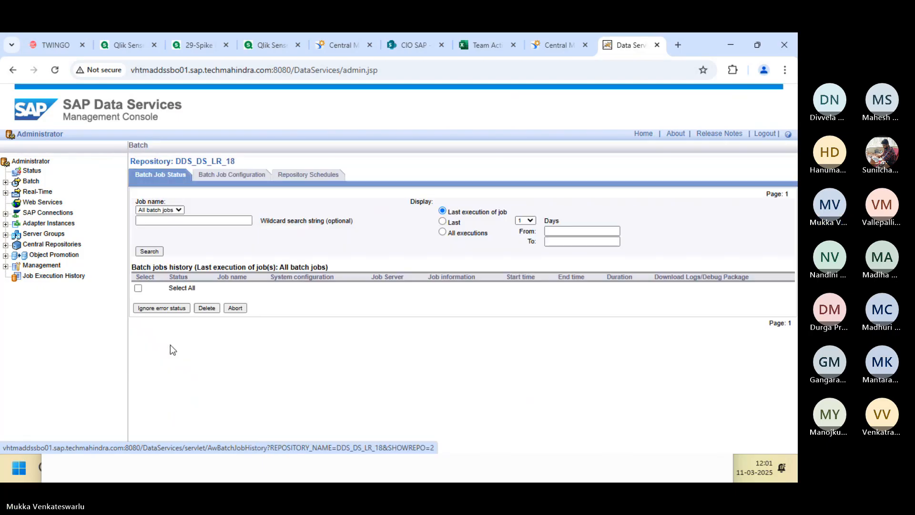
click(237, 176)
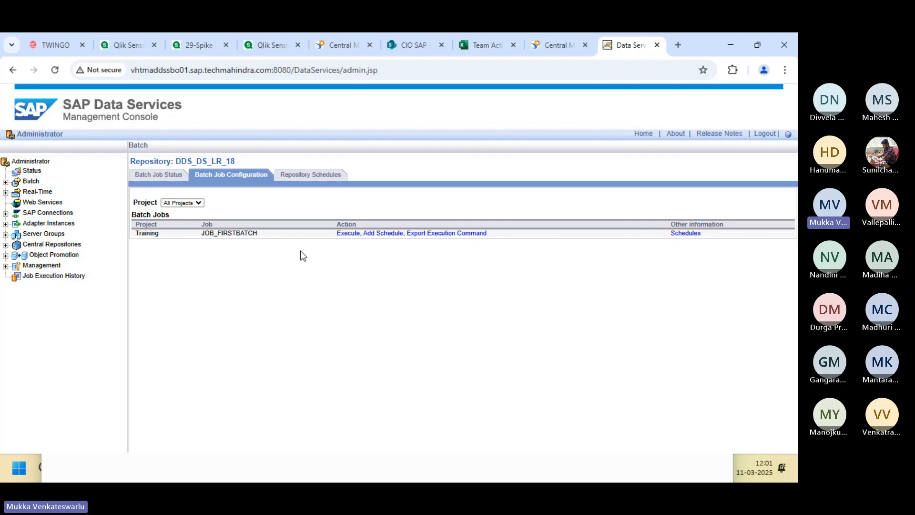
click(350, 234)
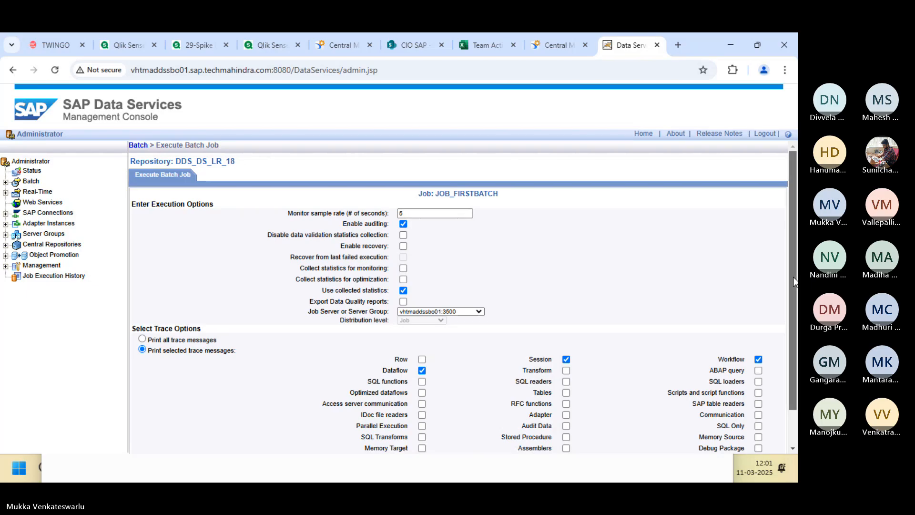
drag(795, 281, 788, 310)
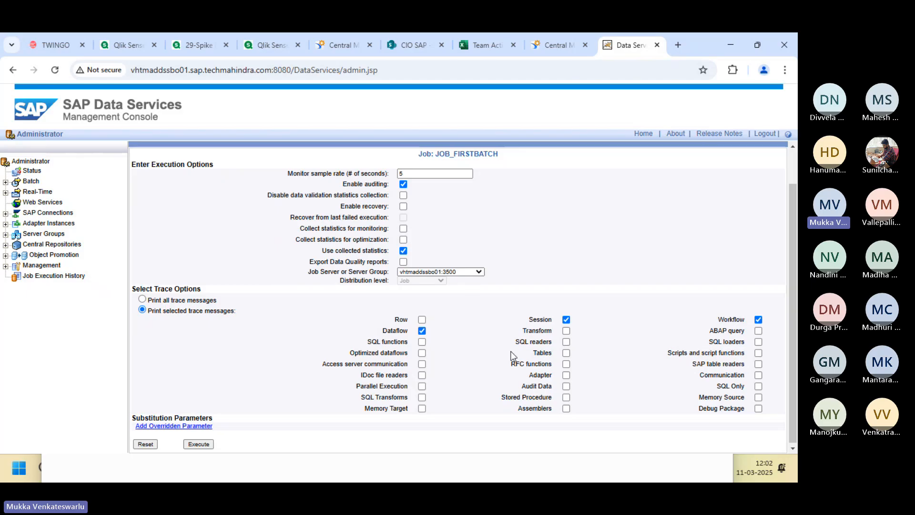
click(199, 444)
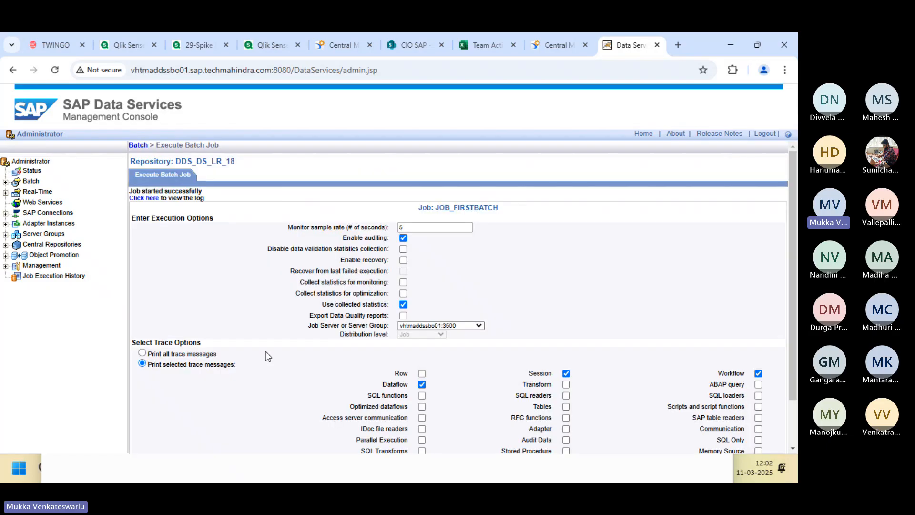
Open the Job Monitor Log and compare its 8 rows per step with Excel's customer IDs in A2:A9.
click(144, 199)
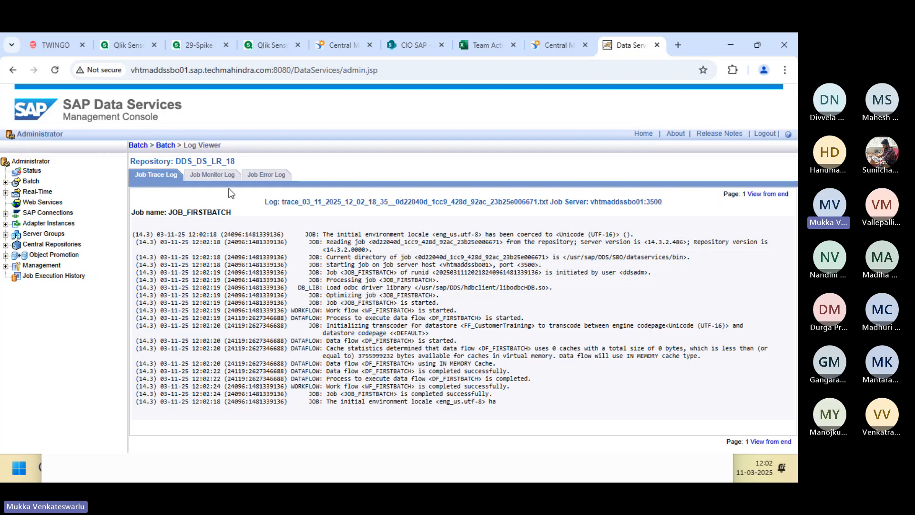
click(204, 179)
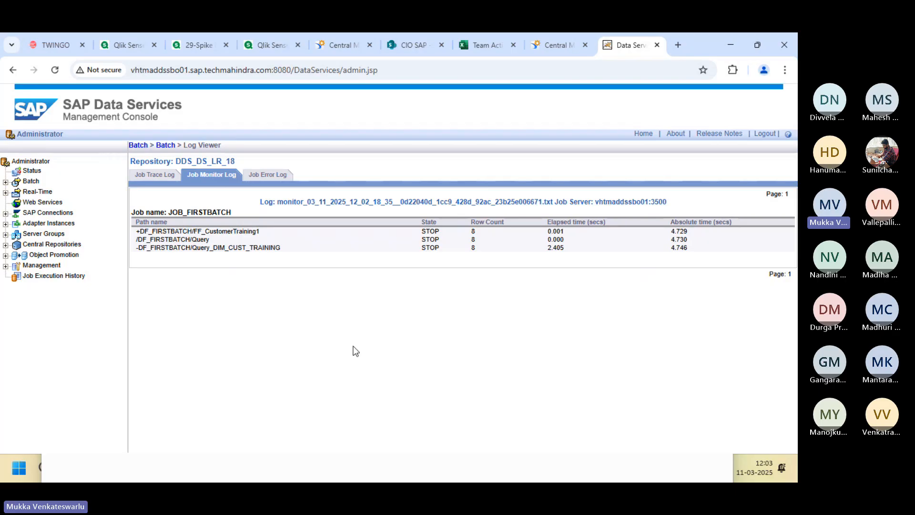
key(alt+Tab)
key(alt+Tab)
key(alt+Tab)
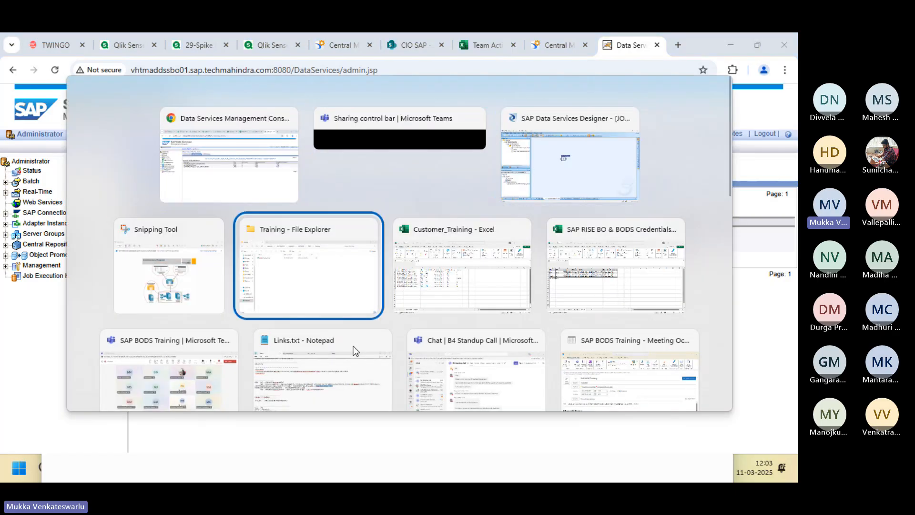
key(alt+Tab)
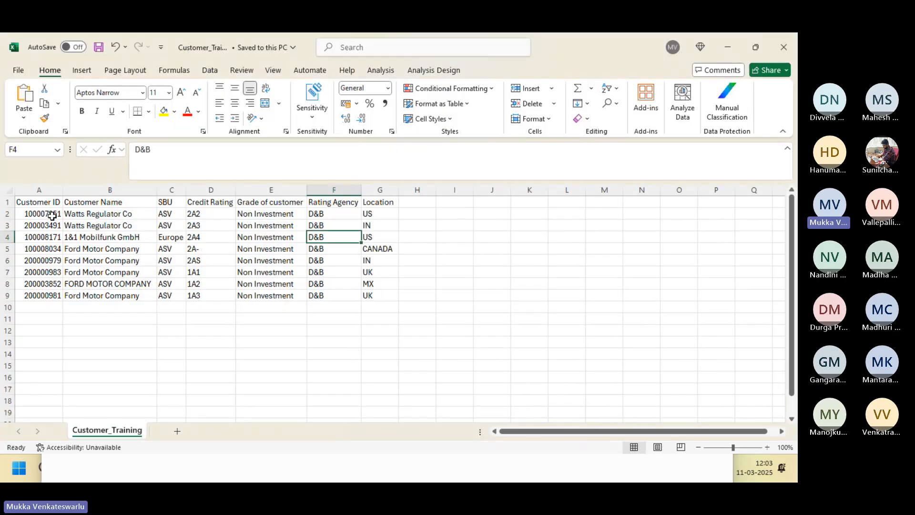
drag(52, 215, 50, 295)
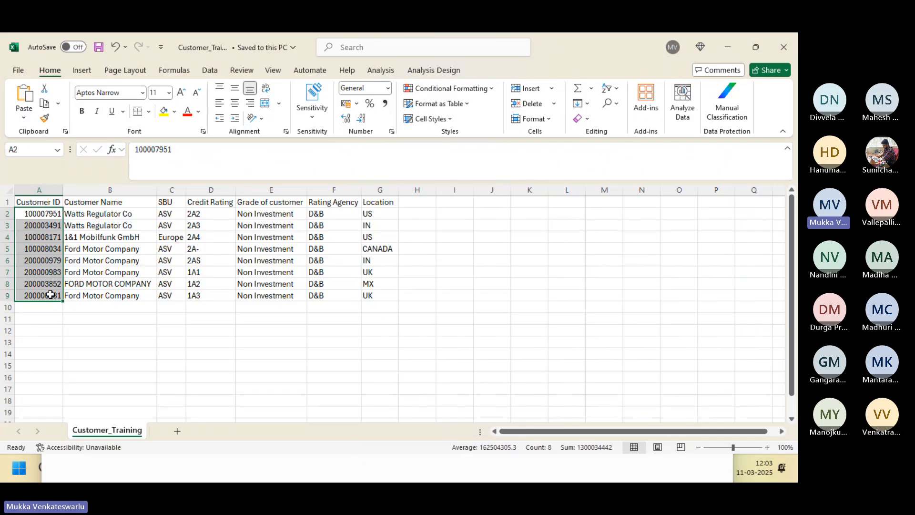
key(alt+Tab)
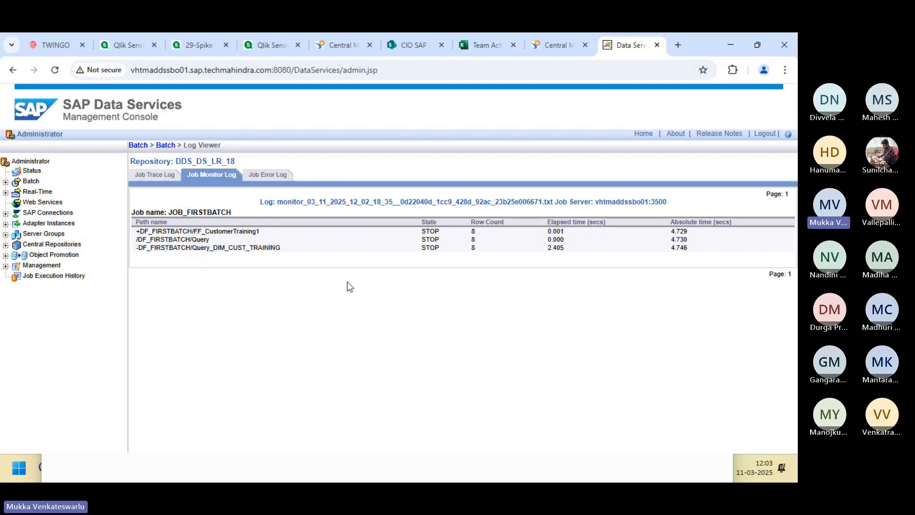
Check the Job Error Log, which reports only an empty file received, then return to Designer.
click(271, 175)
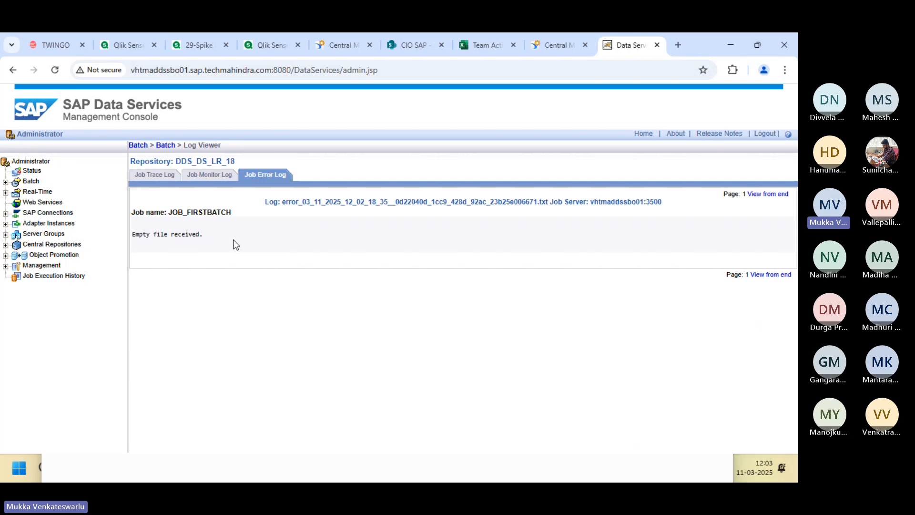
click(211, 178)
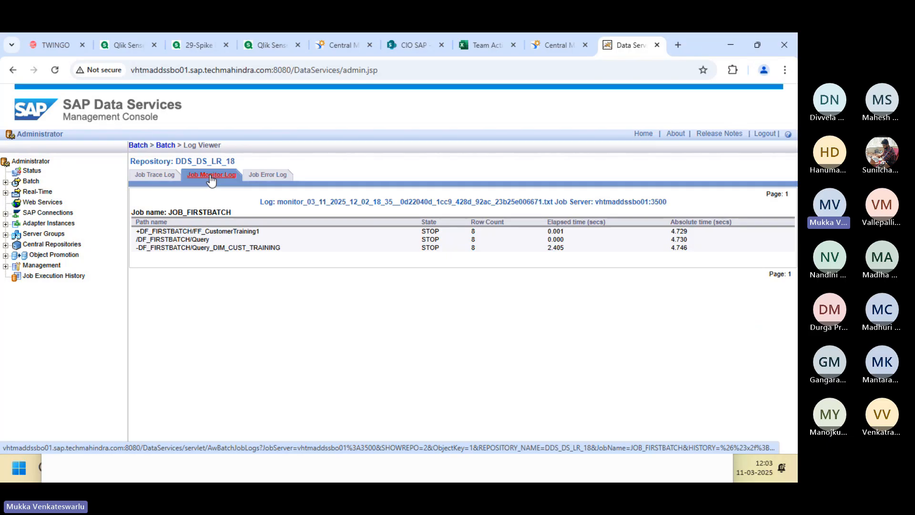
key(alt+Tab)
key(alt+Tab)
key(alt+Tab)
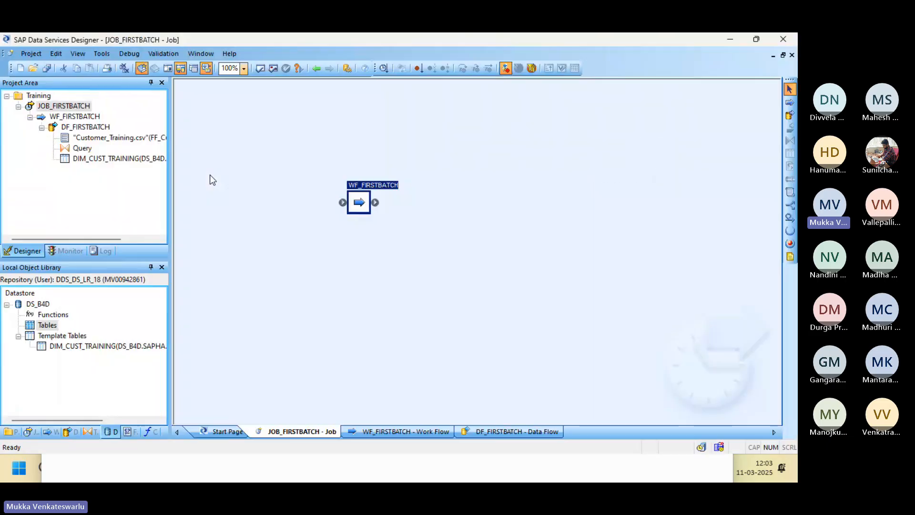
In DF_FIRSTBATCH, preview DIM_CUST_TRAINING's 8 rows beside the Customer_Training.csv data, then close both previews.
double_click(362, 208)
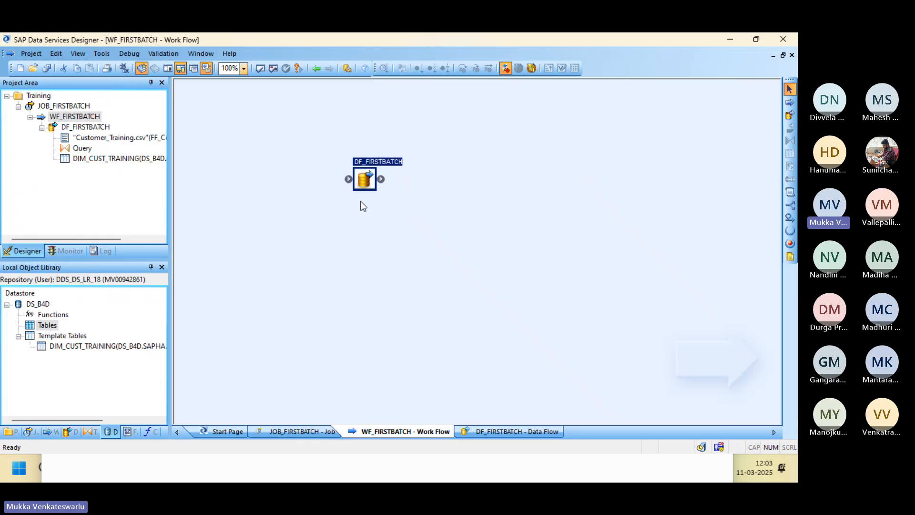
double_click(363, 181)
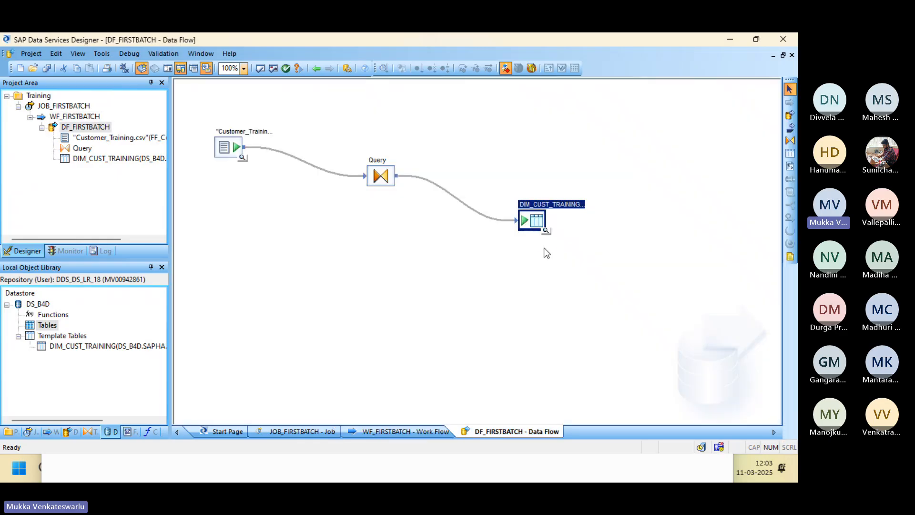
click(546, 231)
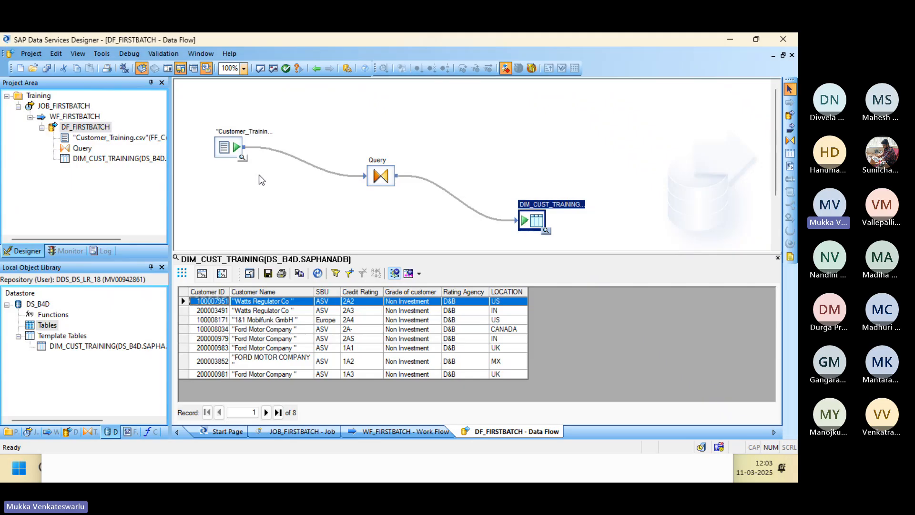
click(242, 157)
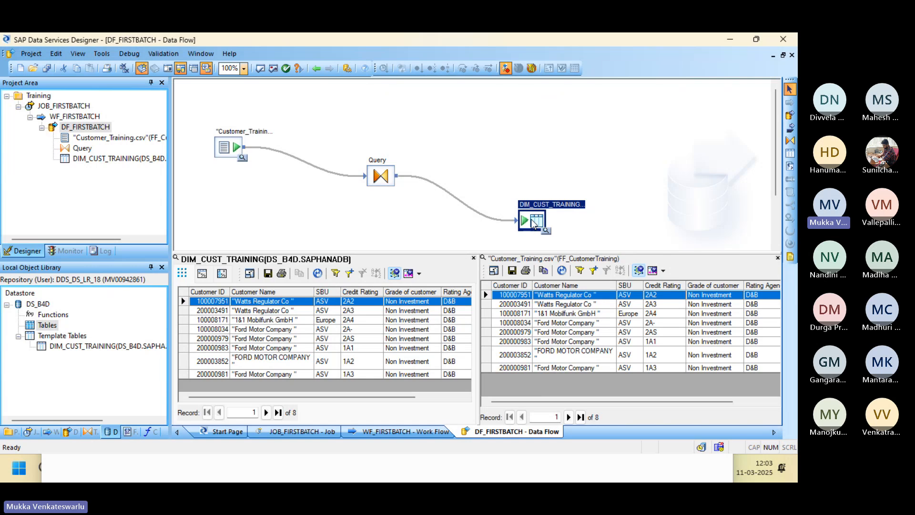
click(778, 258)
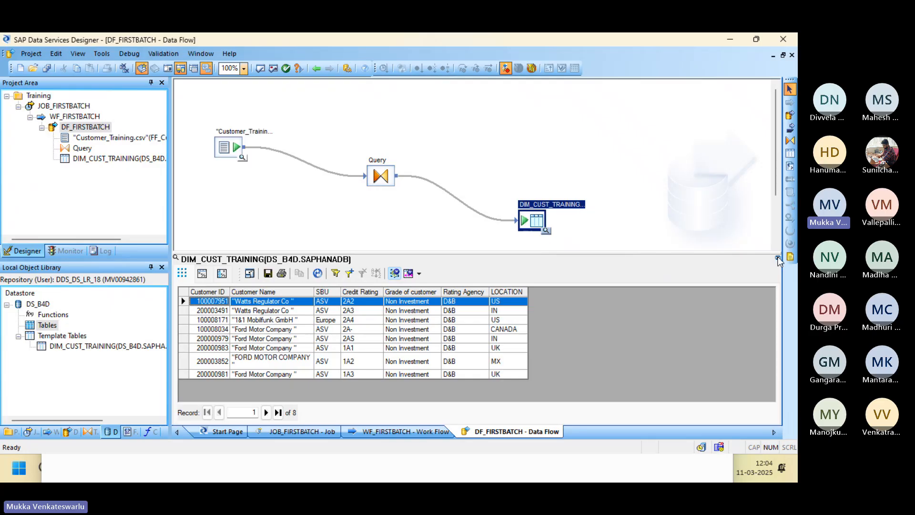
click(778, 259)
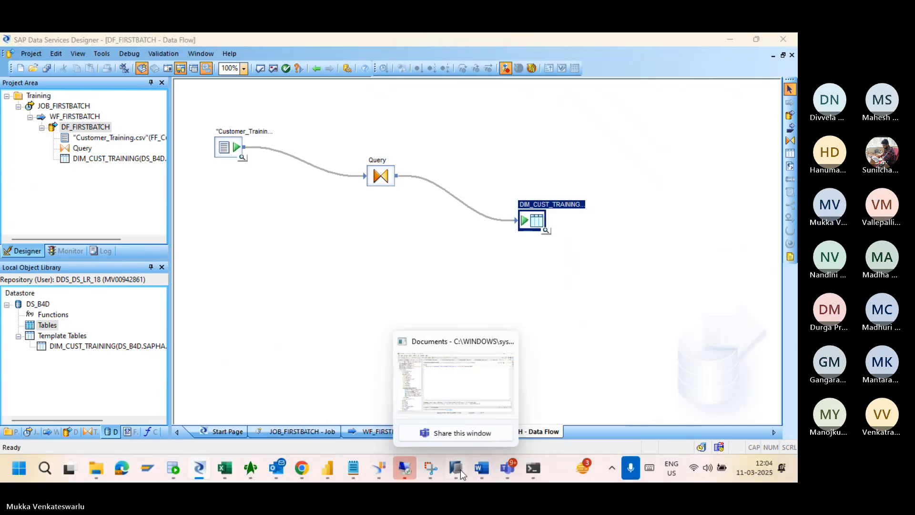
In HANA Studio, collapse B4Q@BDQ, expand B4D@BDD and refresh its Tables folder.
click(461, 470)
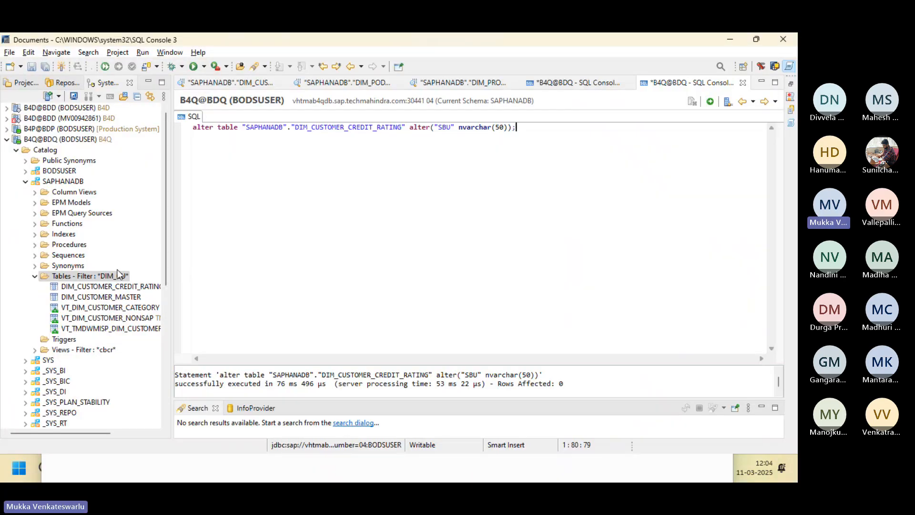
click(6, 140)
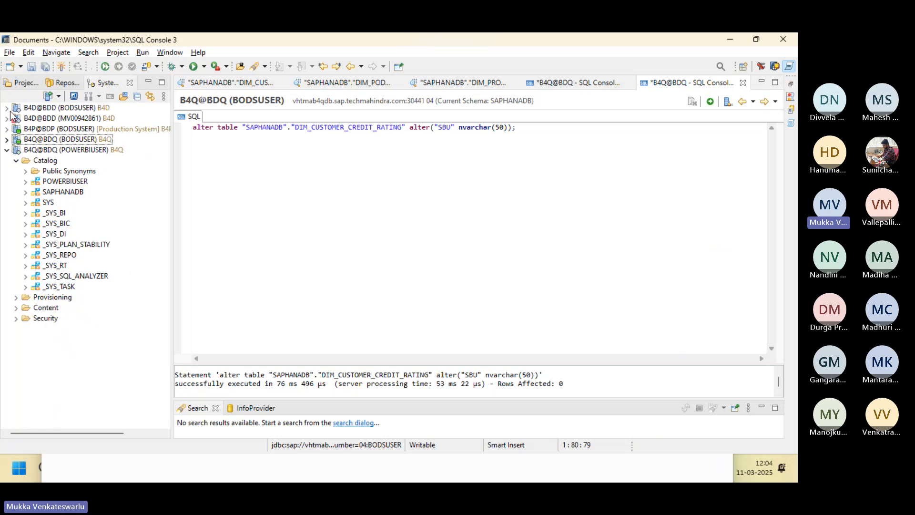
click(6, 108)
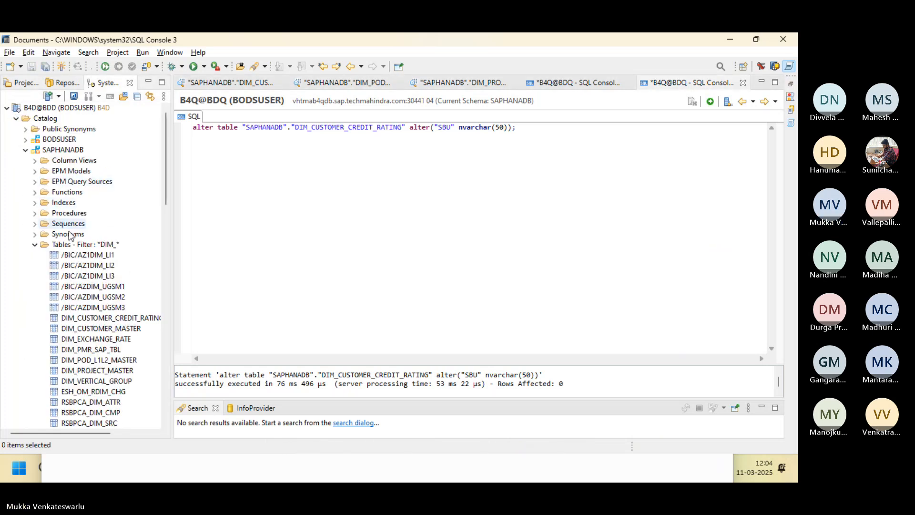
click(85, 245)
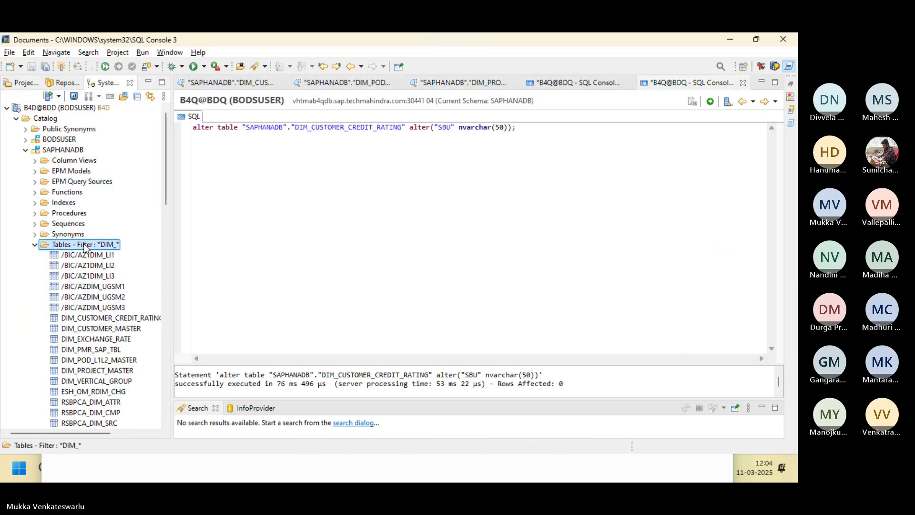
right_click(85, 246)
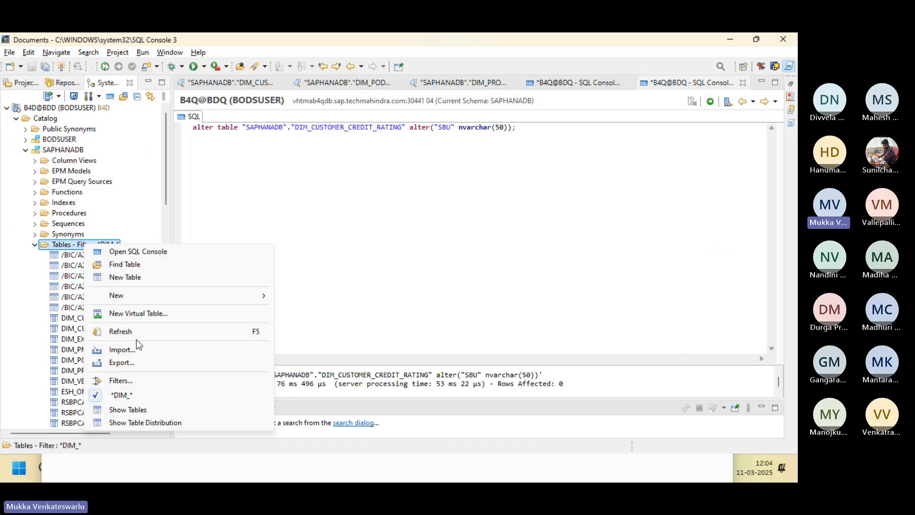
click(142, 329)
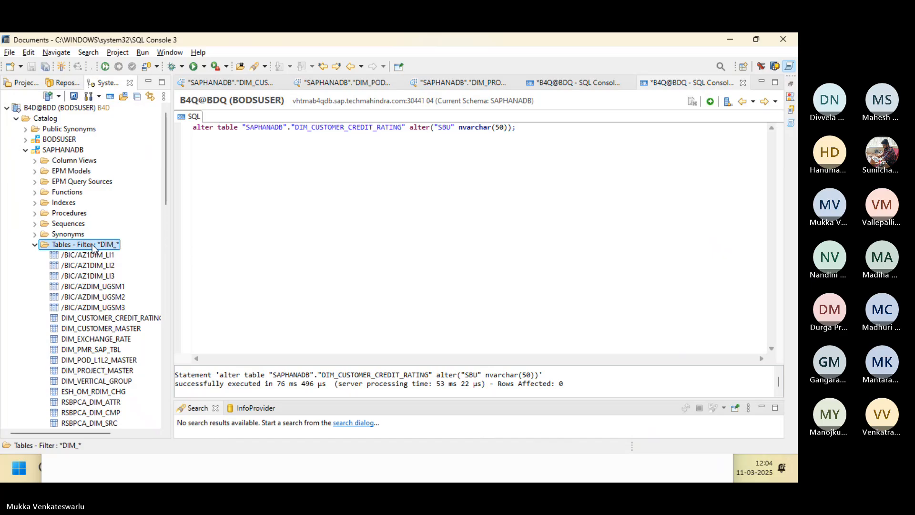
Filter the Tables folder by DIM_cust to reveal DIM_CUST_TRAINING, then return to Designer.
right_click(92, 244)
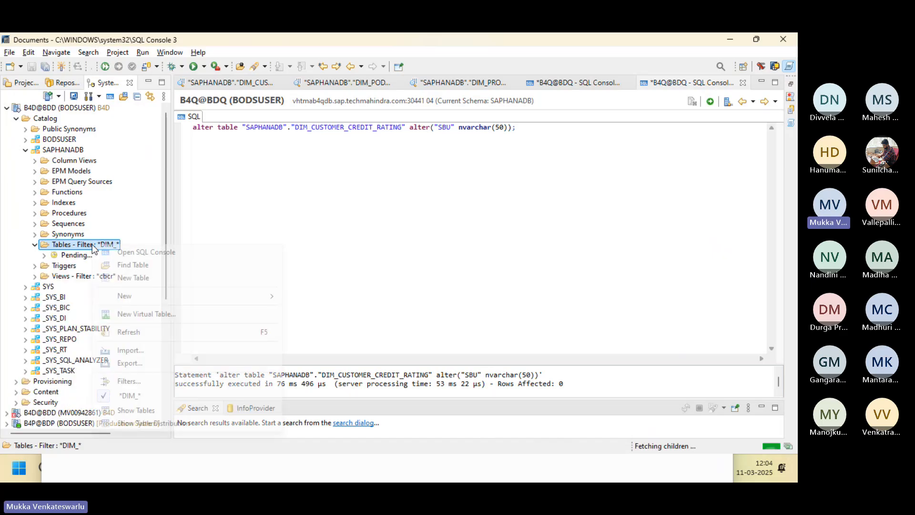
click(160, 380)
text(D)
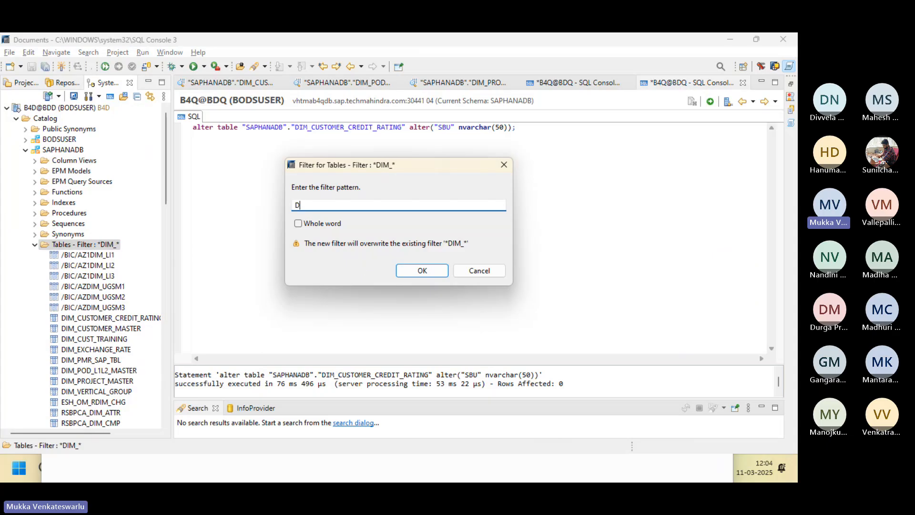
text(IM_cust)
click(425, 275)
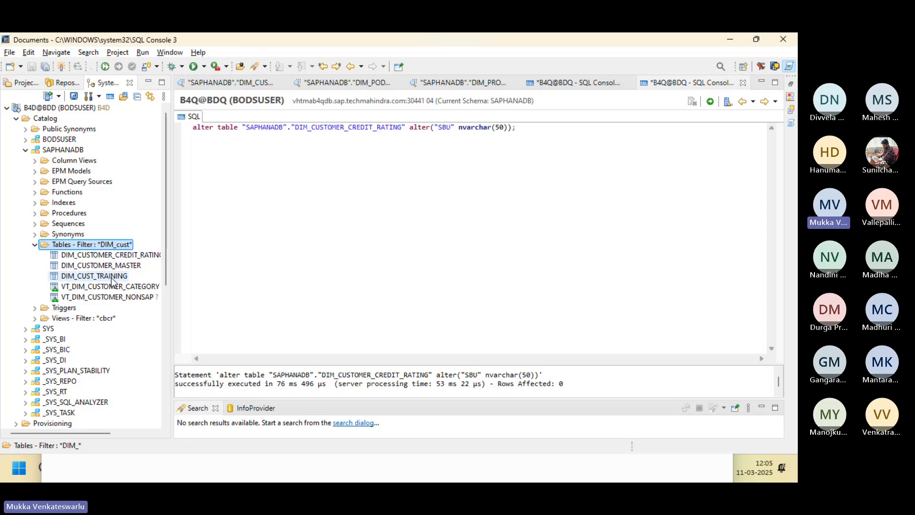
key(alt+Tab)
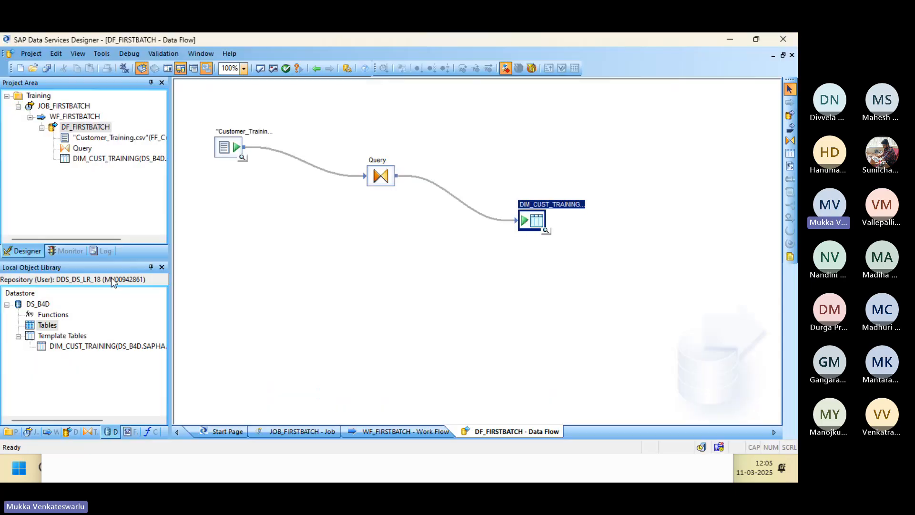
right_click(47, 327)
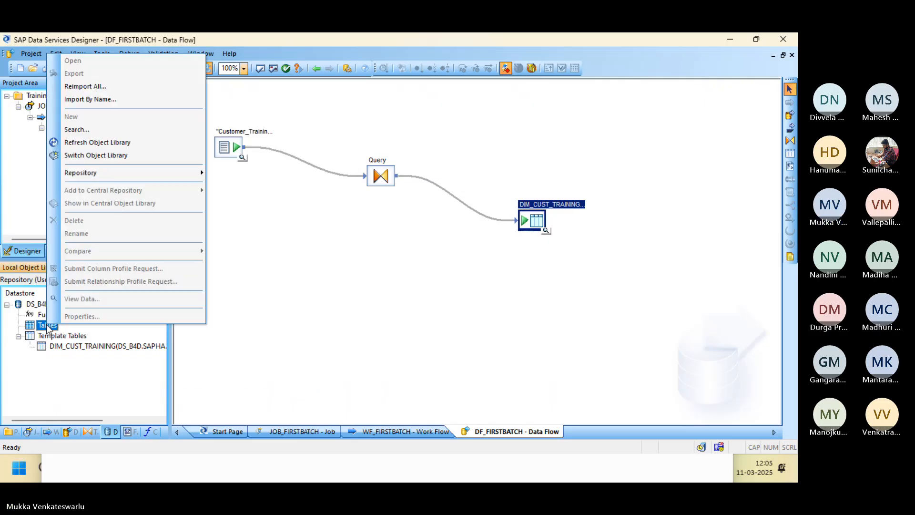
click(78, 379)
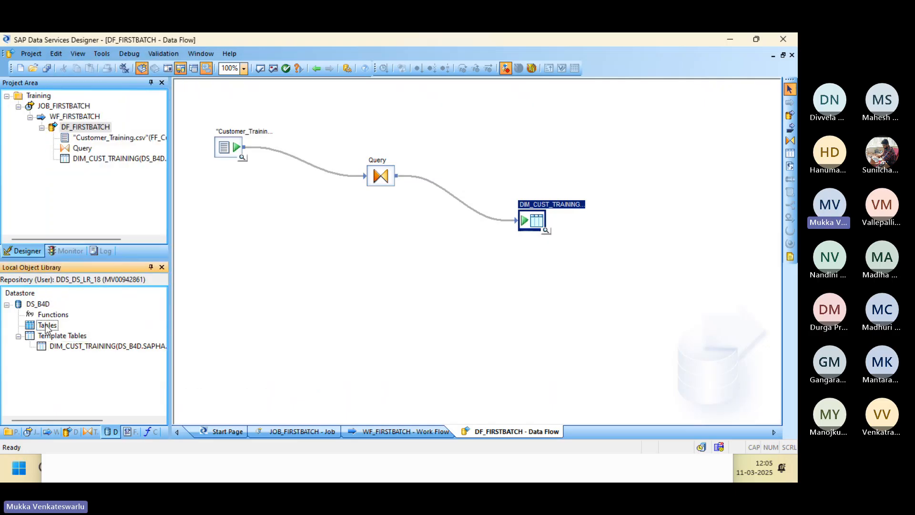
key(Num_Lock)
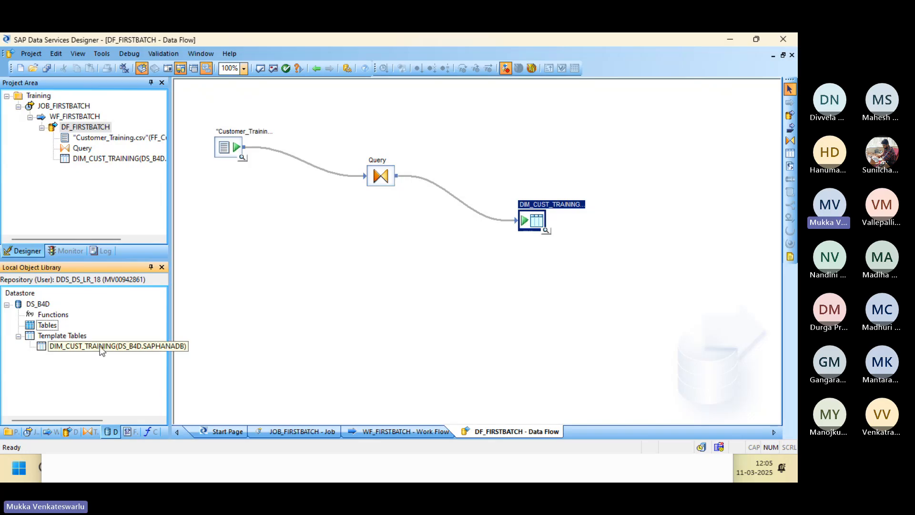
right_click(531, 220)
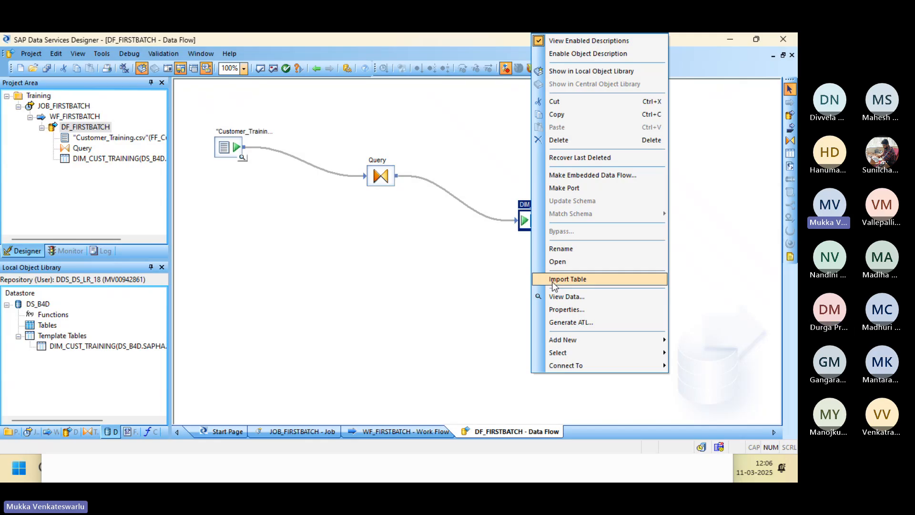
click(413, 276)
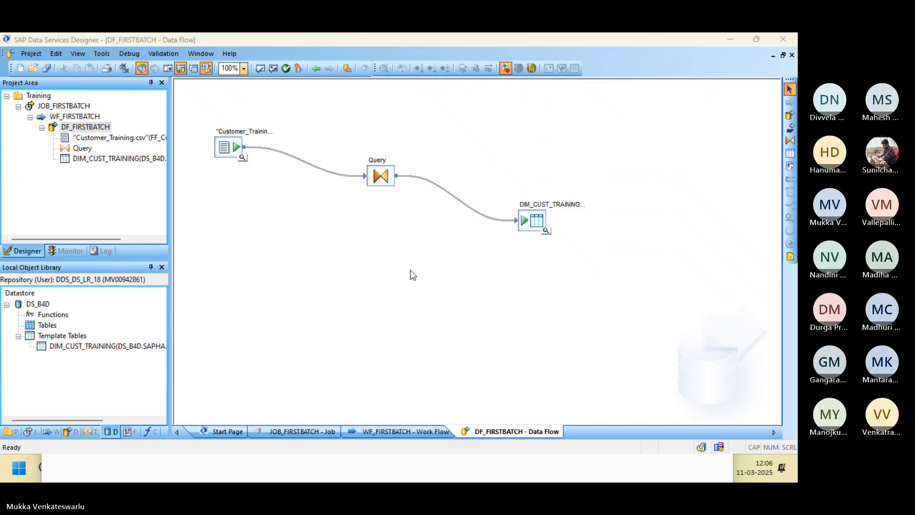
key(alt+Tab)
key(alt+Tab)
key(alt+Tab)
key(alt+Tab)
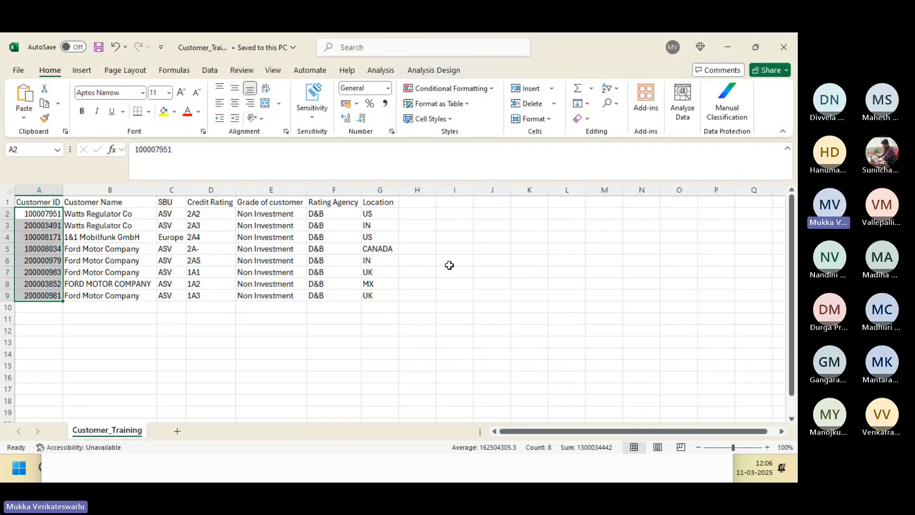
Deselect the Customer ID values in Customer_Training and return to Data Services Designer.
click(413, 205)
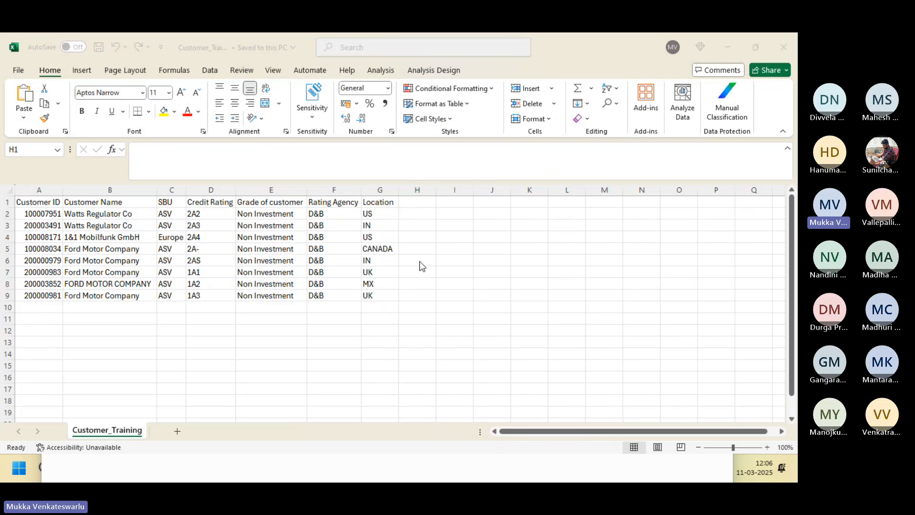
key(alt+Tab)
key(alt+Tab)
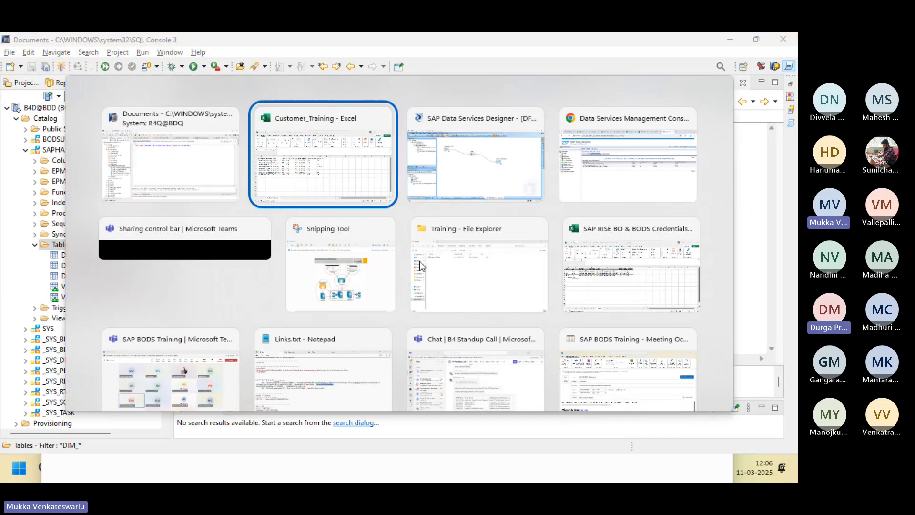
key(alt+Tab)
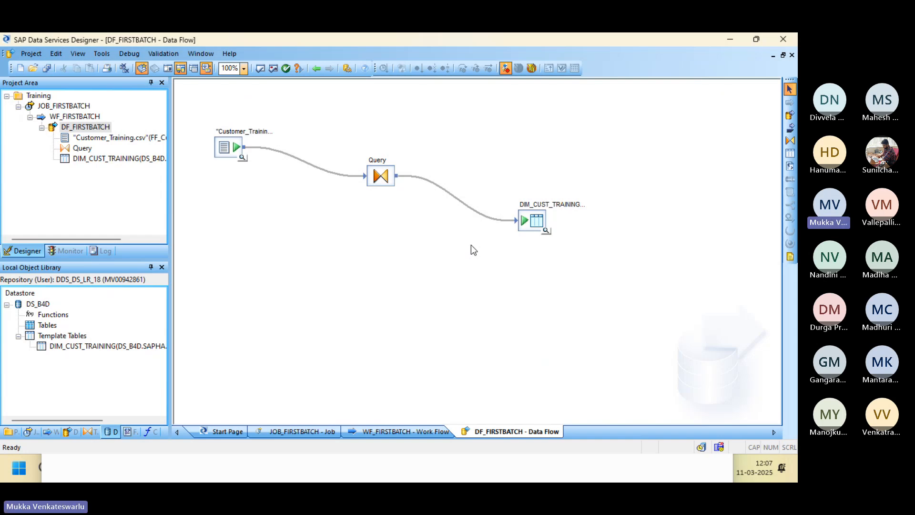
Import the DIM_CUST_TRAINING template table and expand Tables in DS_B4D to show it.
right_click(530, 222)
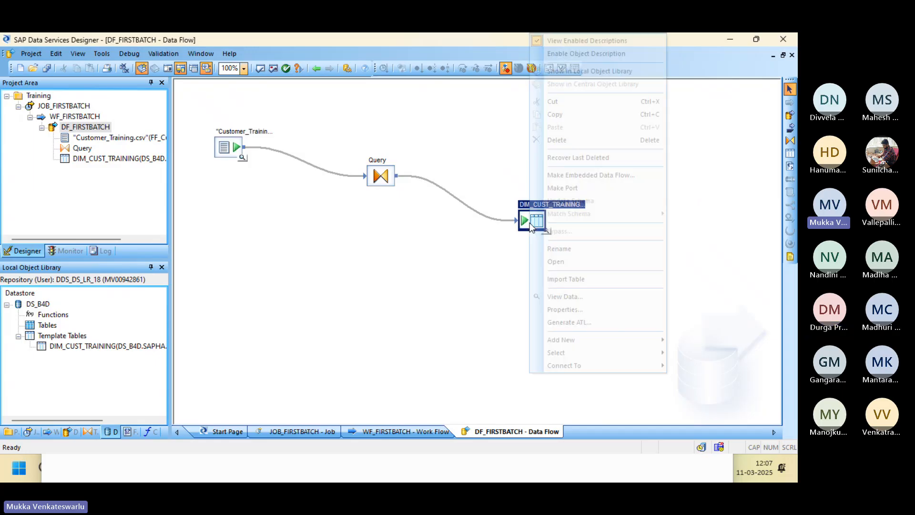
click(564, 279)
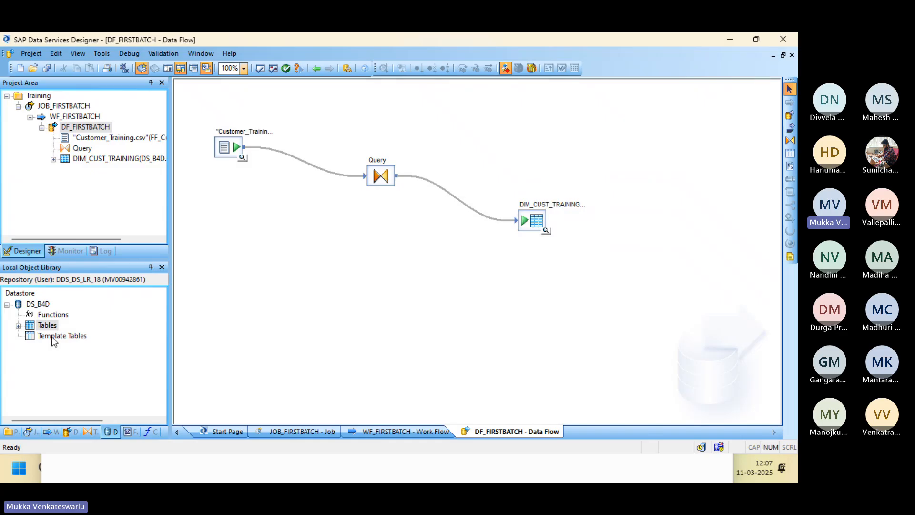
click(18, 326)
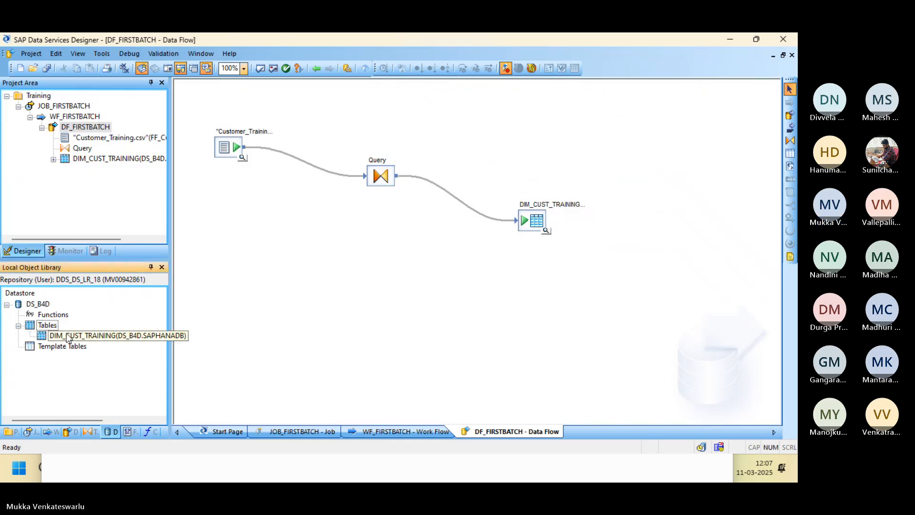
Cycle through the HANA Studio SQL console and Customer_Training workbook, then return to Designer.
key(alt+Tab)
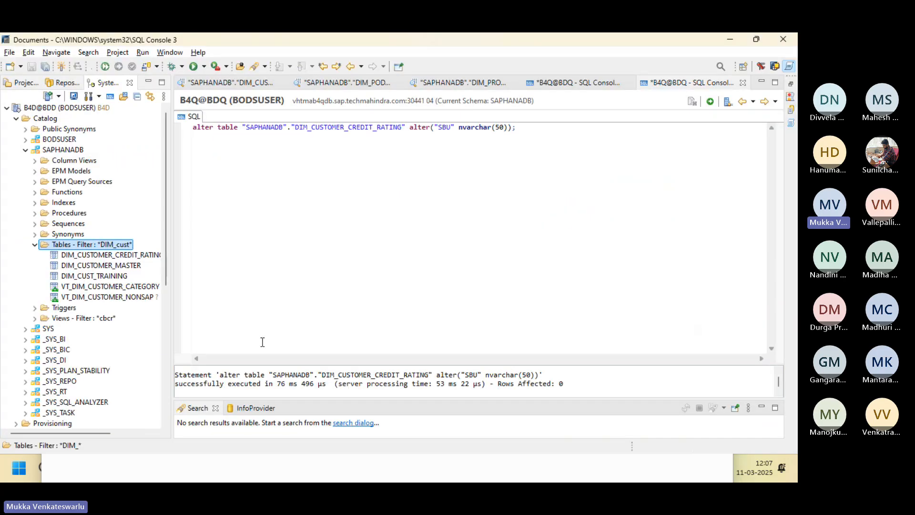
key(alt+Tab)
key(alt+Tab)
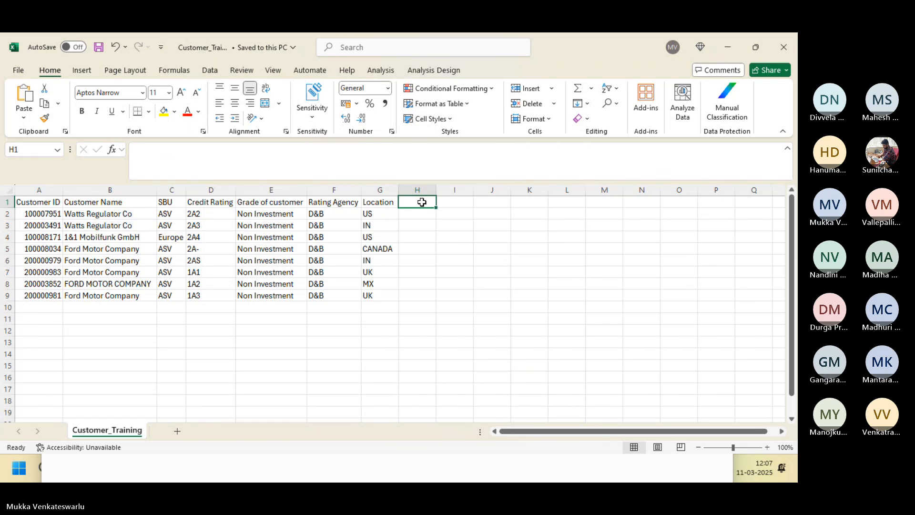
key(alt+Tab)
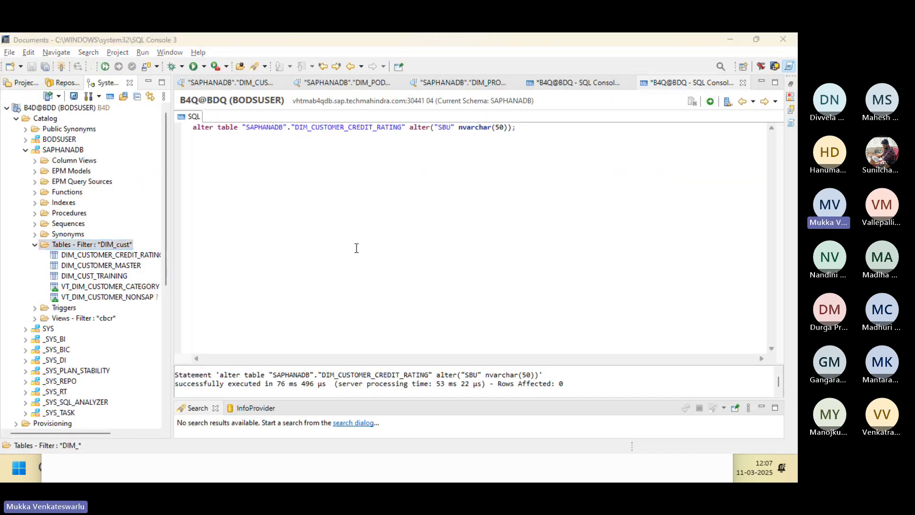
key(alt+Tab)
key(alt+Tab)
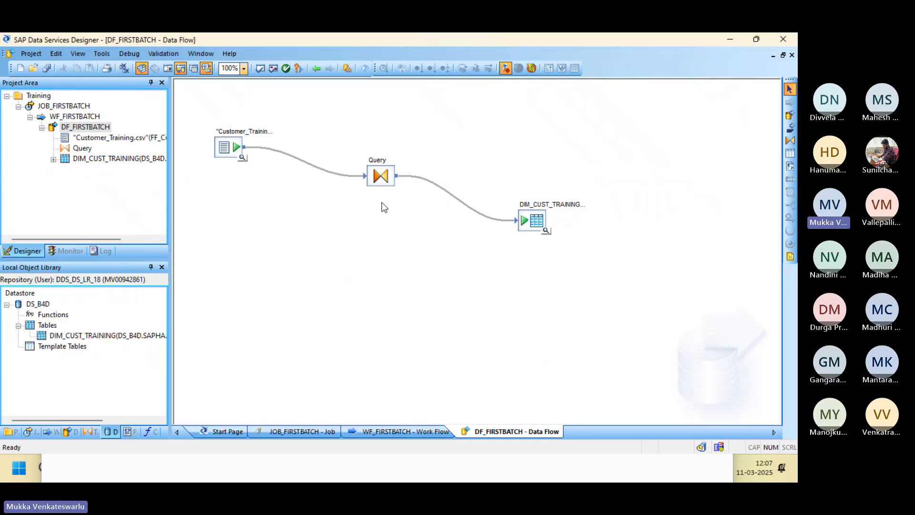
double_click(381, 176)
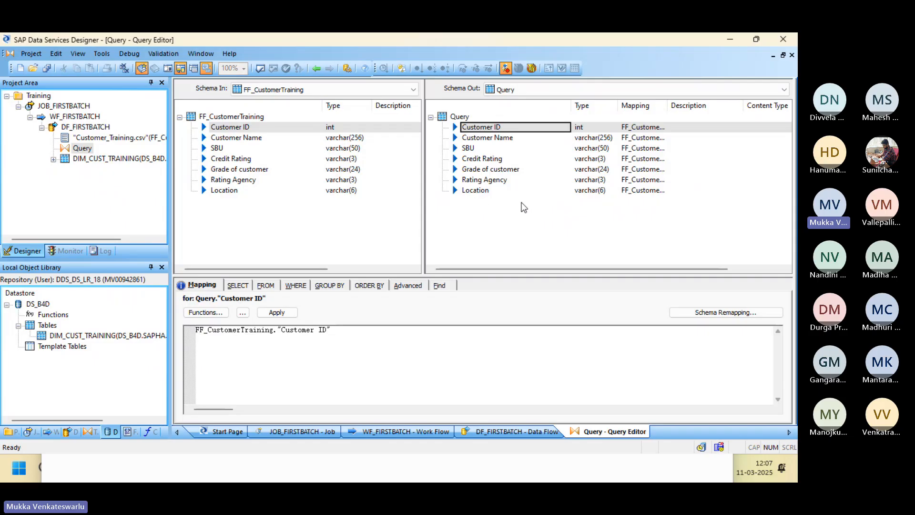
click(317, 69)
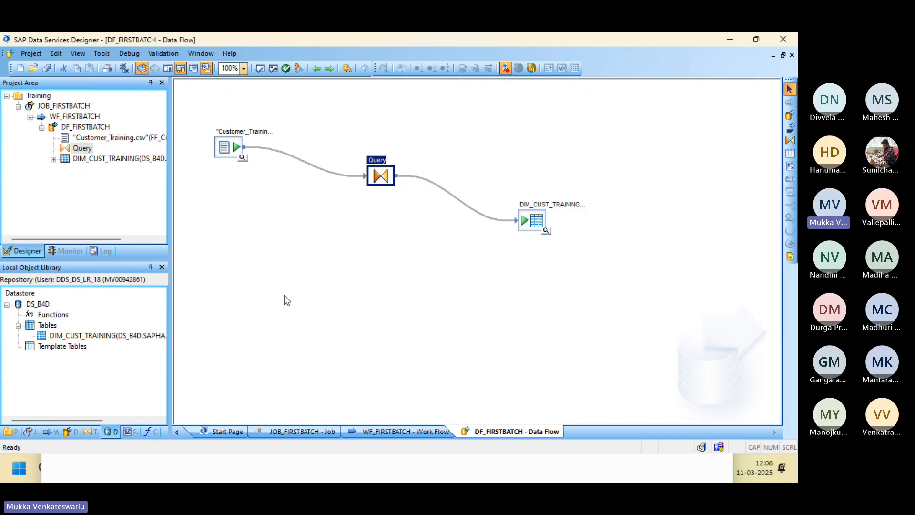
Return to Designer and open the Target Table Editor for DIM_CUST_TRAINING.
key(alt+Tab)
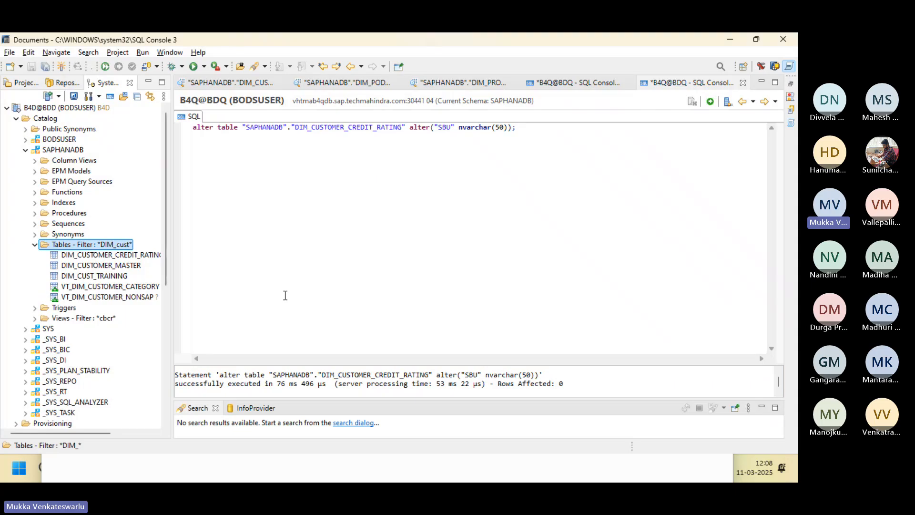
key(alt+Tab)
key(alt+Tab)
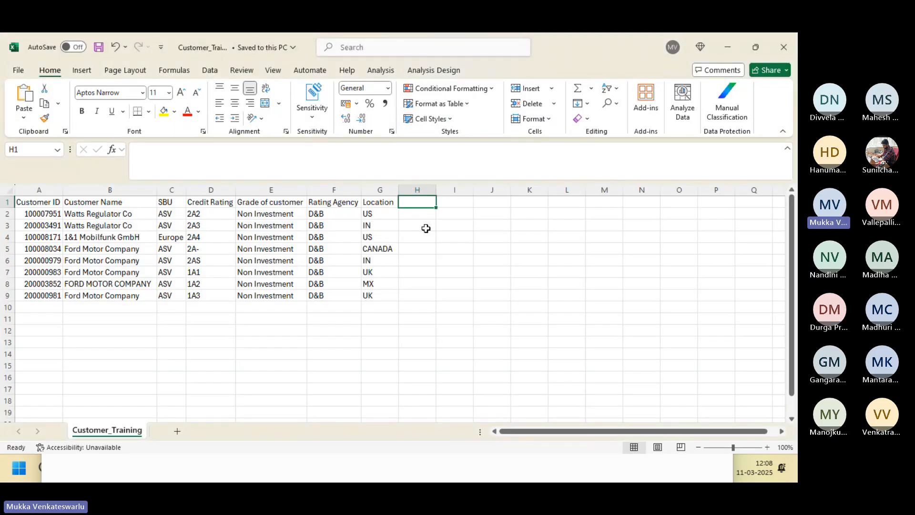
key(alt+Tab)
key(alt+Tab)
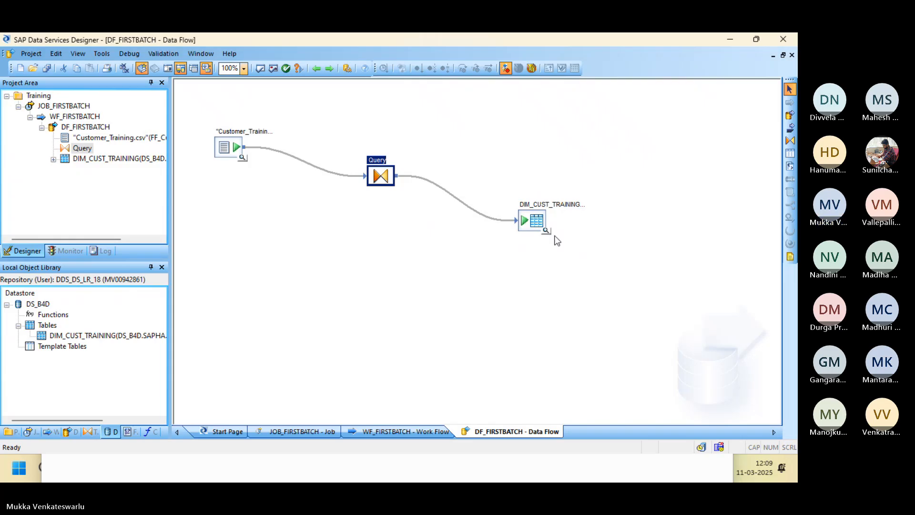
double_click(531, 220)
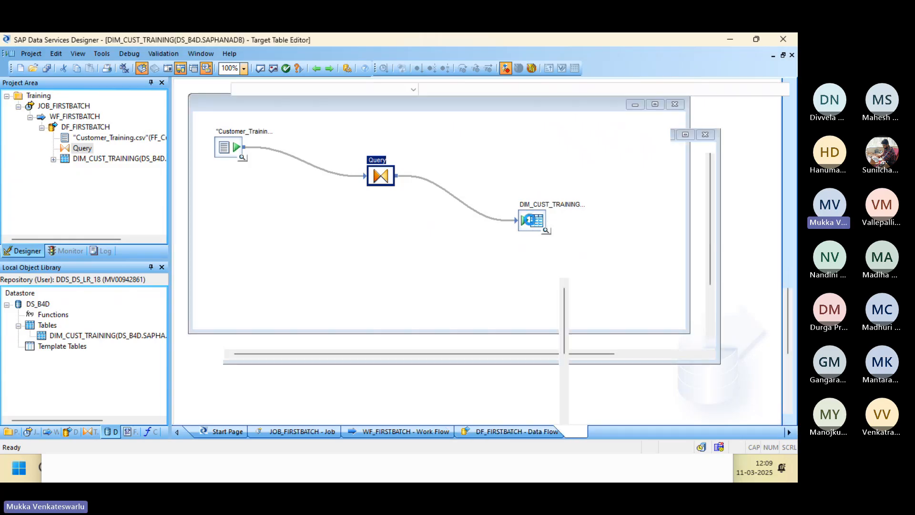
On the Options tab, toggle 'Delete data from table before loading' on and back off.
click(218, 288)
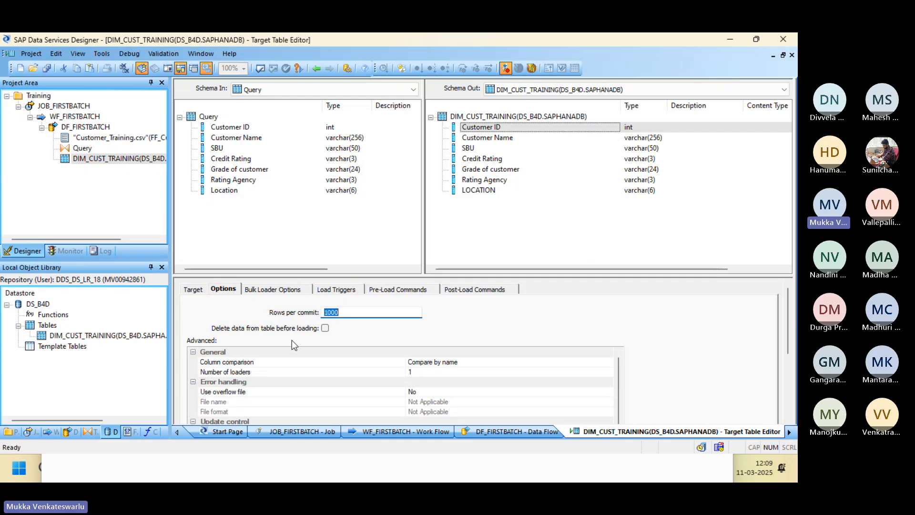
click(325, 328)
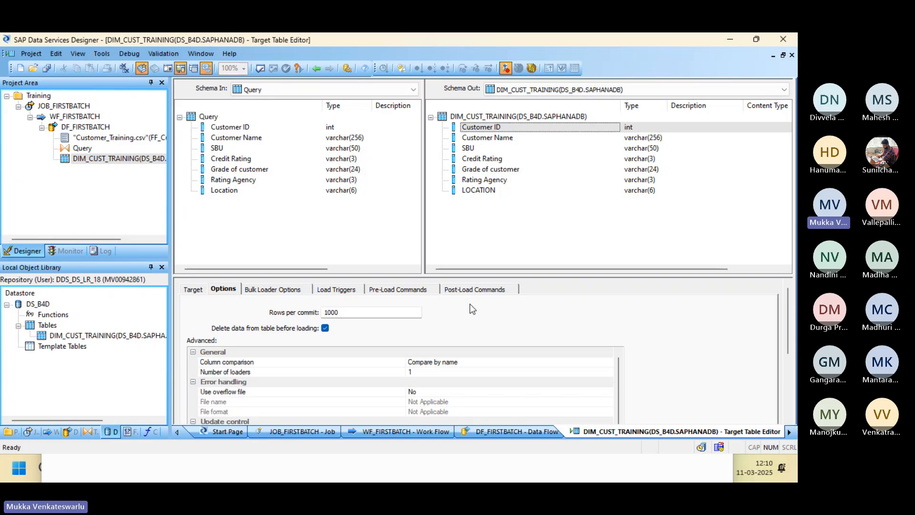
click(325, 328)
Copy the Ford Motor Company row A9:G9 into row 10 and save Customer_Training.
key(alt+Tab)
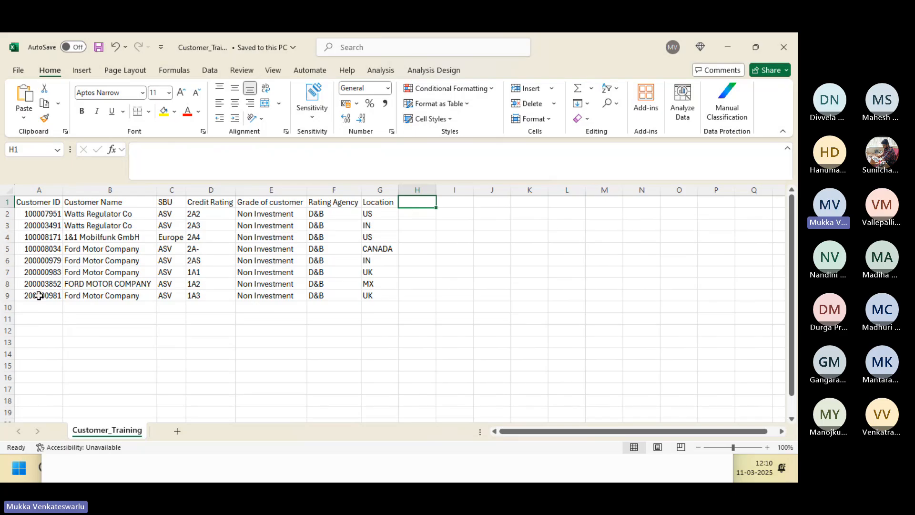
click(39, 295)
key(shift+Right)
key(shift+Right)
key(shift+Right)
key(shift+Right)
key(shift+Right)
key(shift+Right)
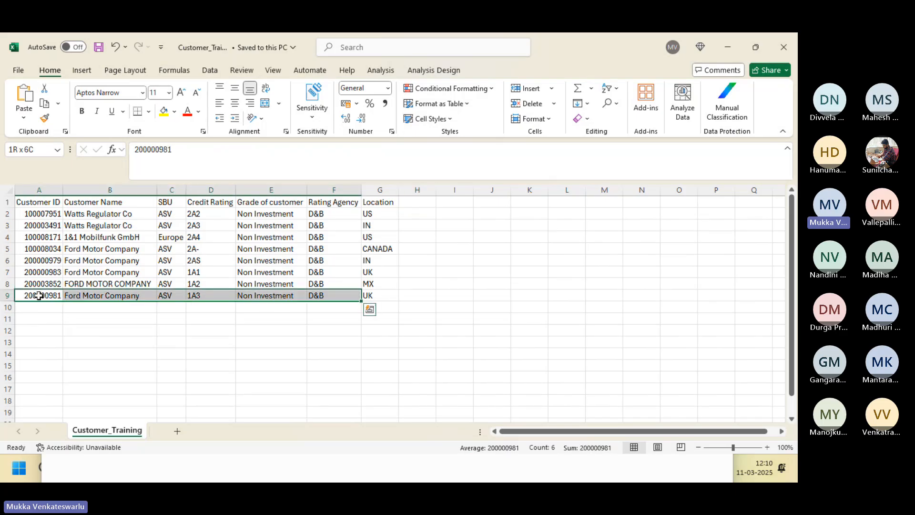
key(ctrl+c)
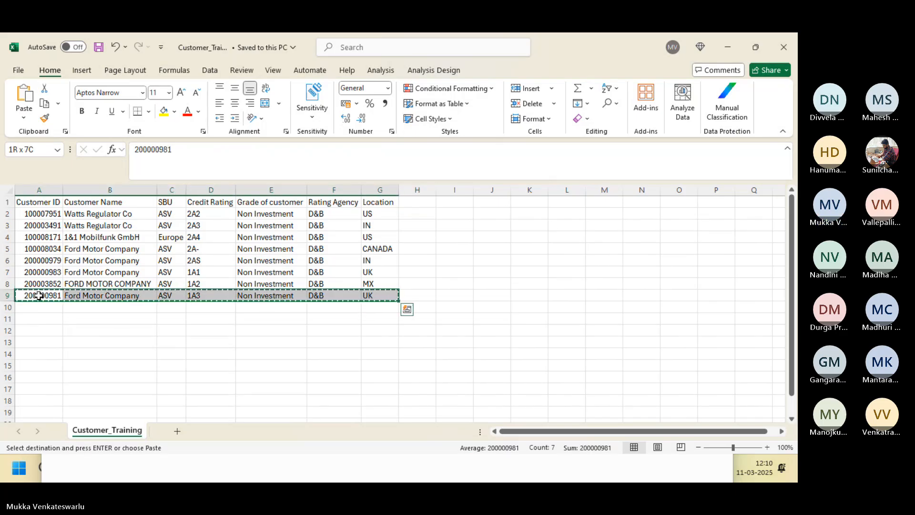
key(Down)
key(ctrl+v)
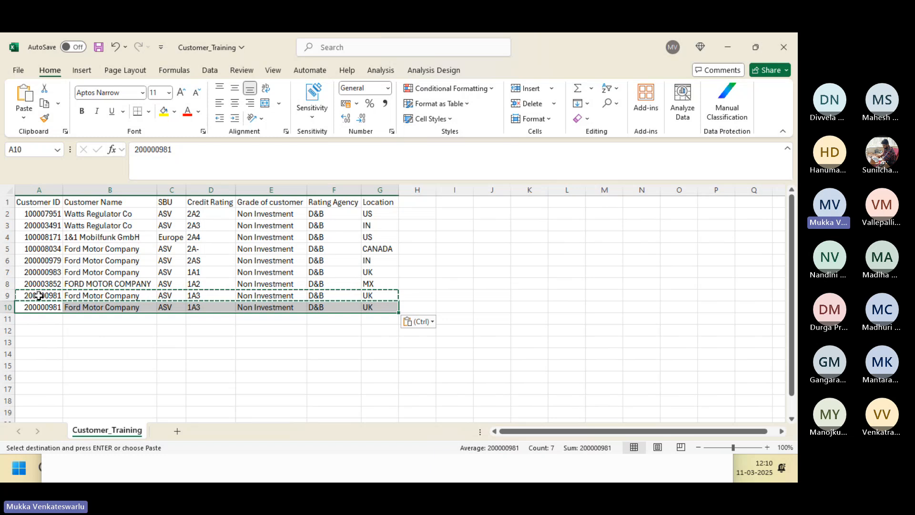
click(116, 329)
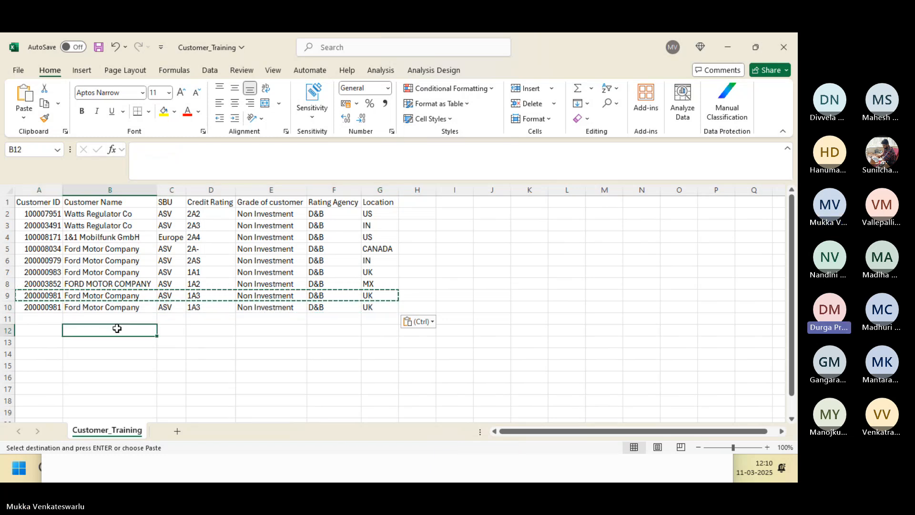
click(46, 309)
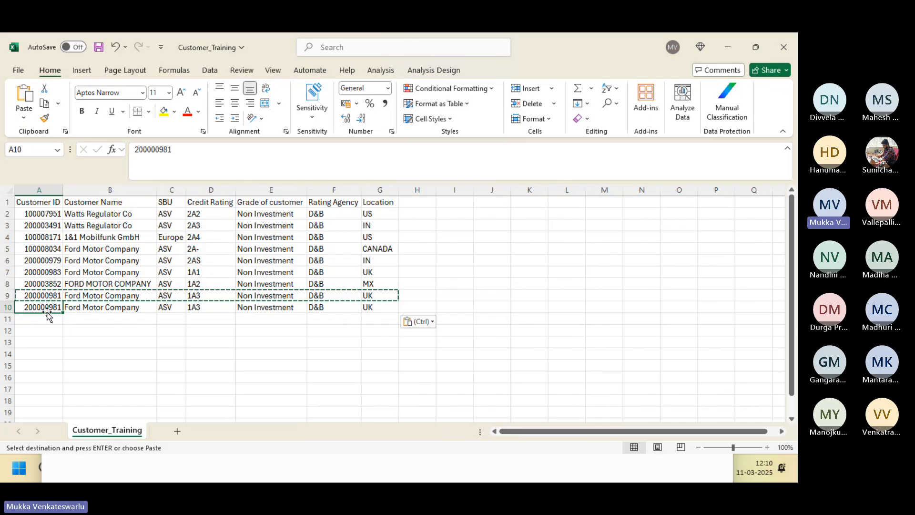
click(99, 49)
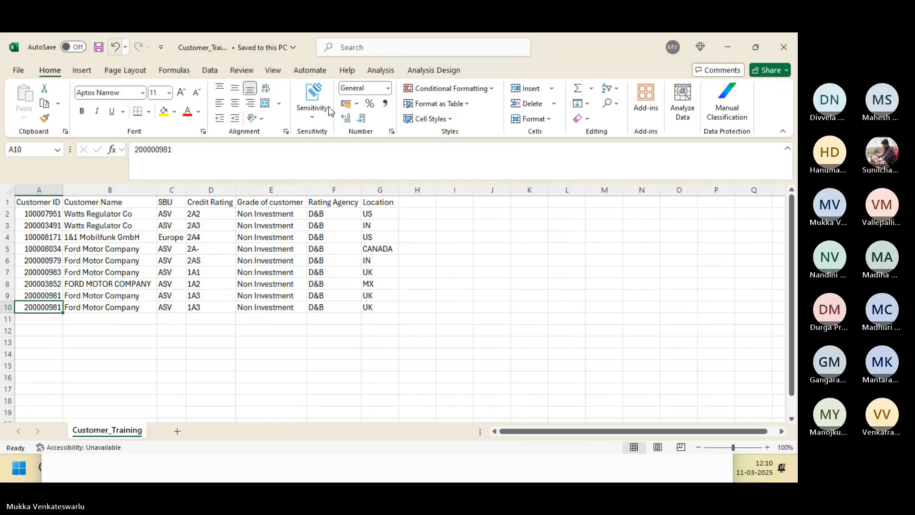
Close the workbook and select Customer_Training in the Training folder window.
click(784, 47)
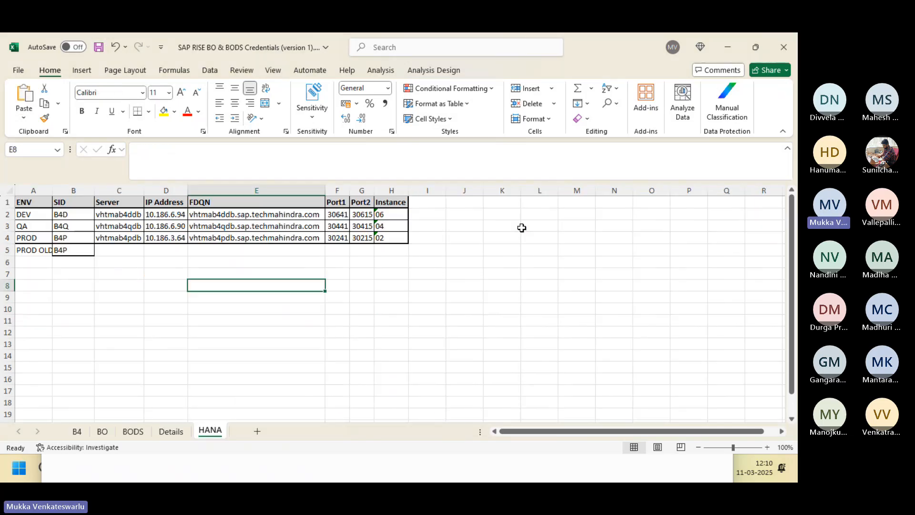
key(alt+Tab)
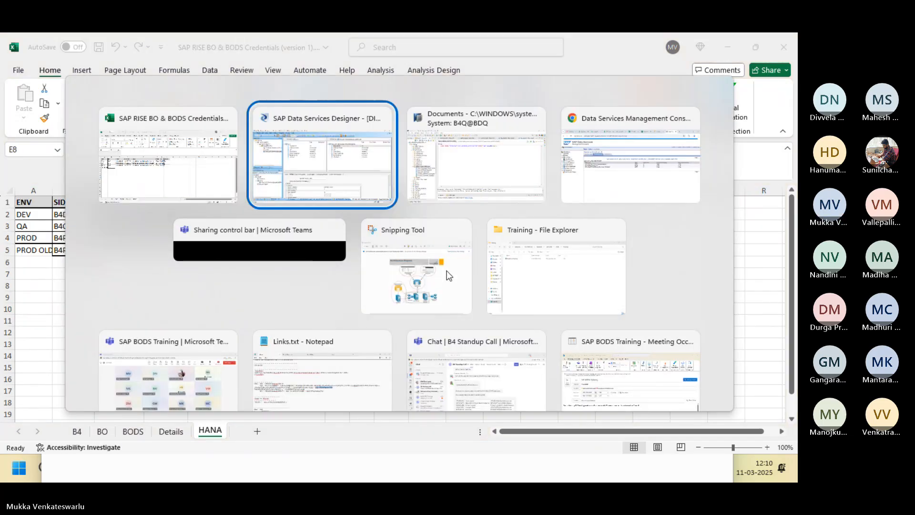
key(alt+Tab)
key(alt+Tab)
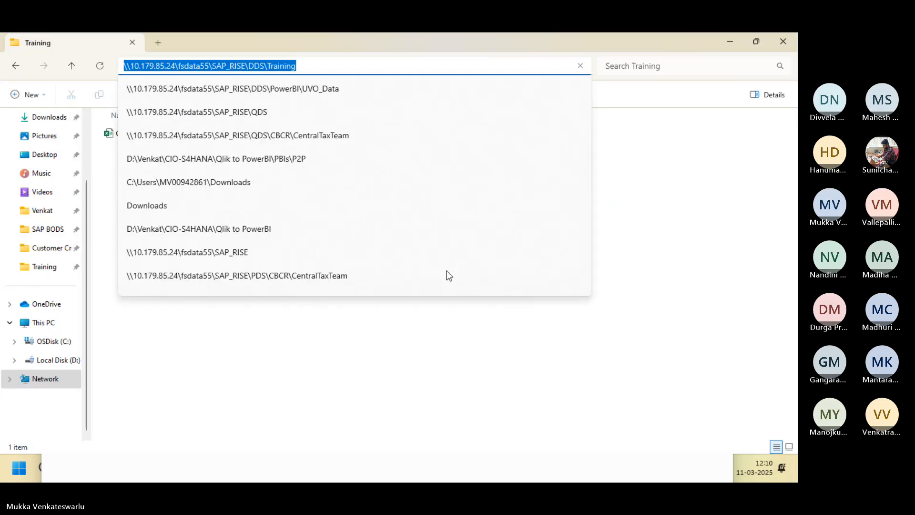
click(233, 388)
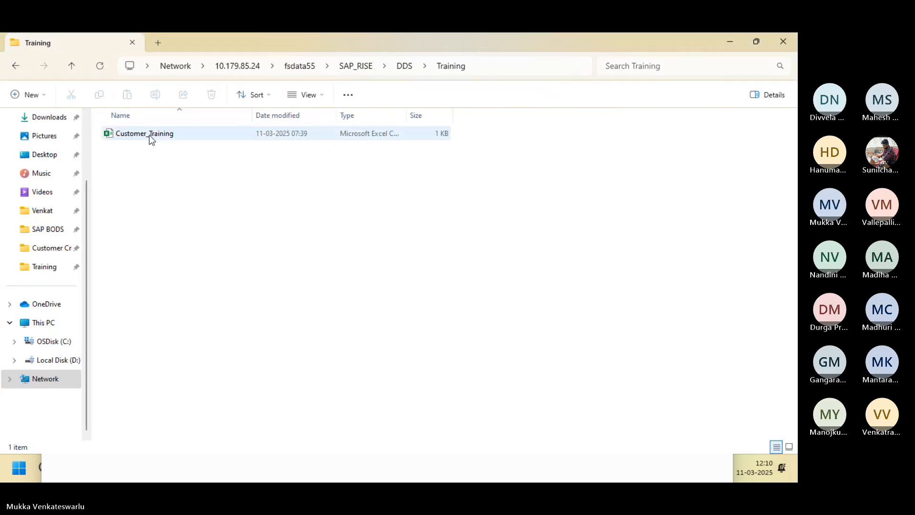
click(149, 135)
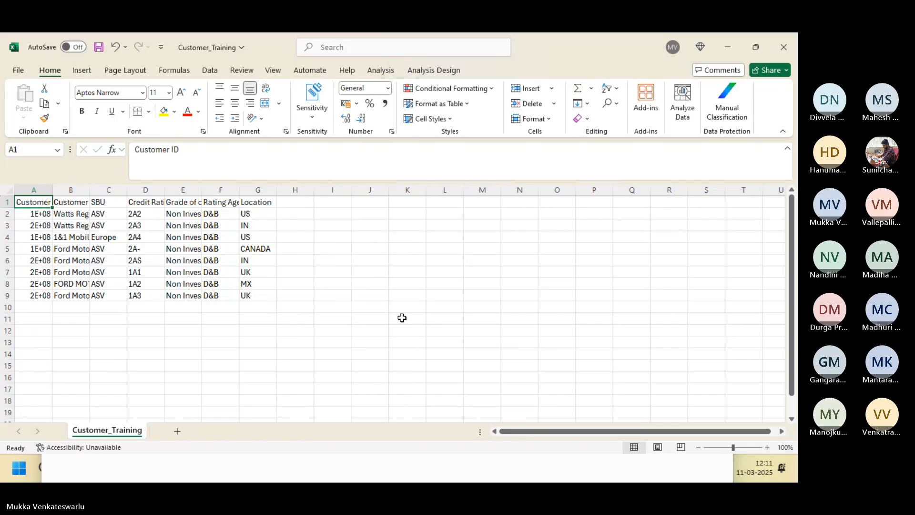
Autofit column A, paste a copy of row 9's record into row 10, and save the file.
double_click(53, 190)
drag(47, 294, 48, 293)
key(shift+Right)
key(shift+Right)
key(shift+Right)
key(shift+Right)
key(shift+Right)
key(shift+Right)
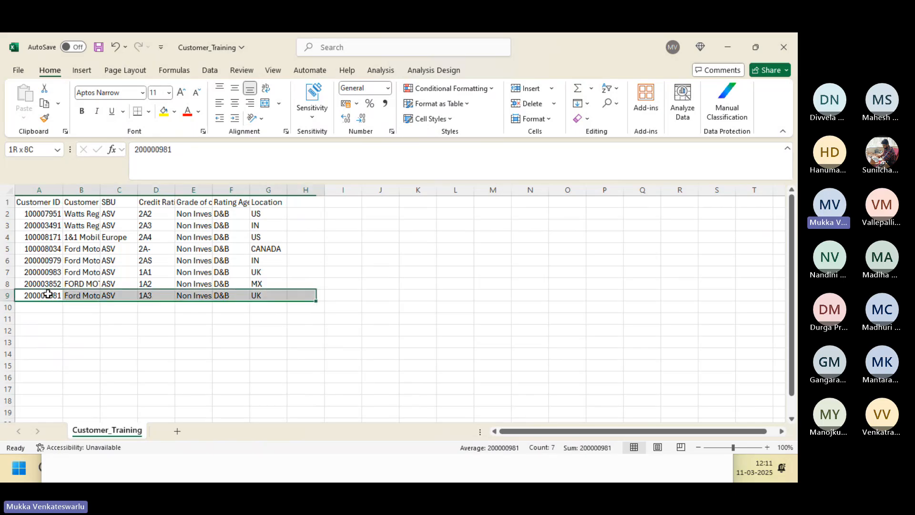
key(shift+Left)
key(ctrl+c)
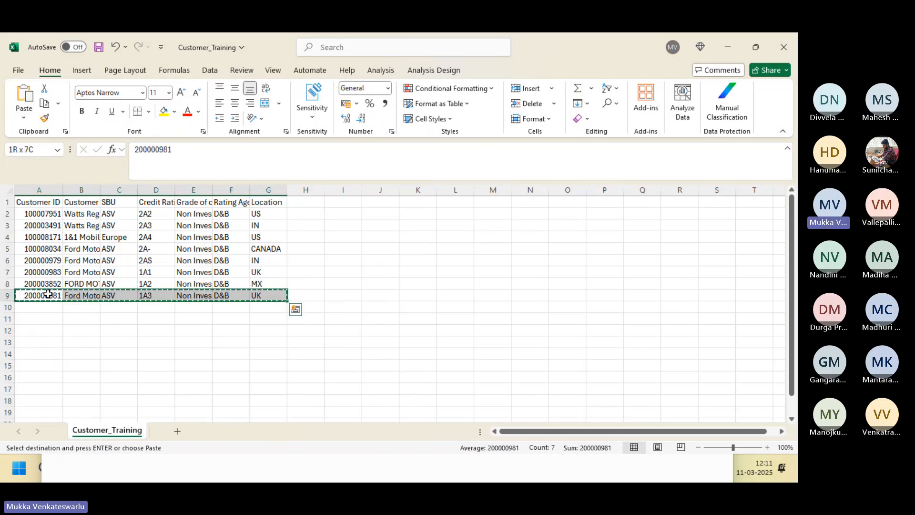
key(Down)
key(ctrl+v)
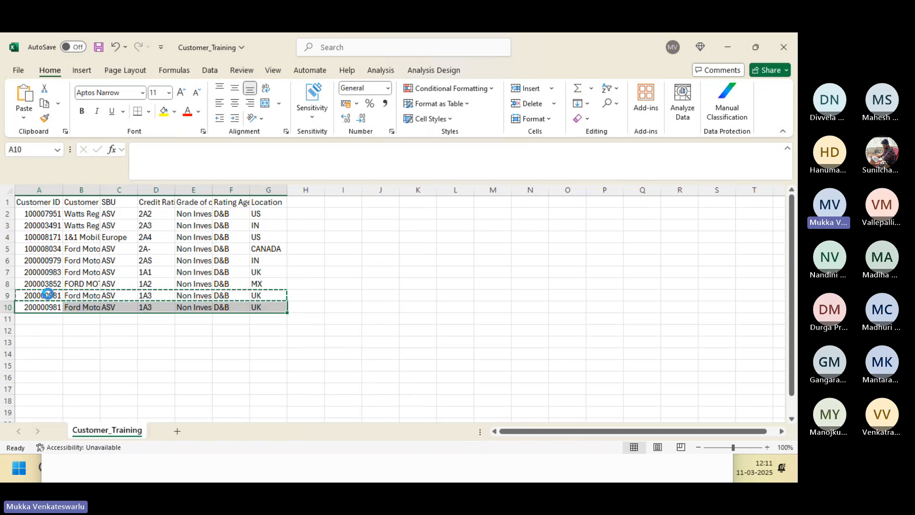
click(112, 357)
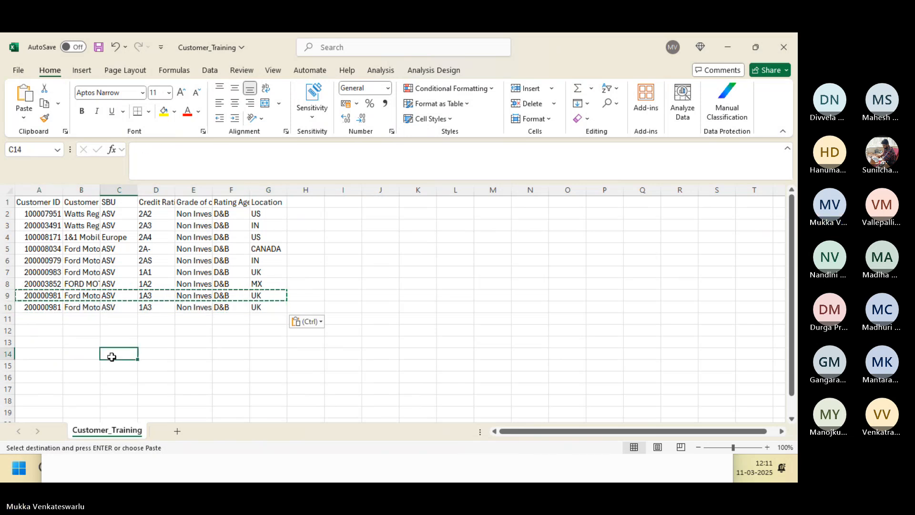
click(99, 47)
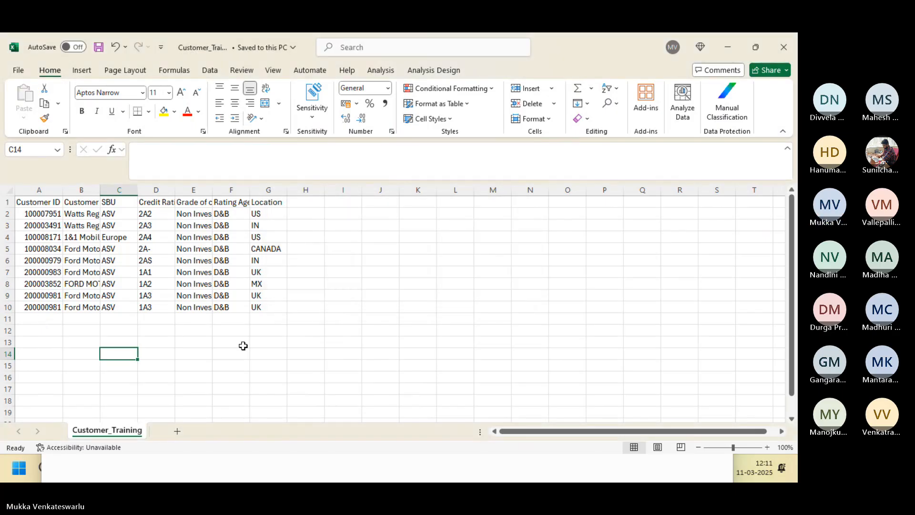
key(alt+Tab)
key(alt+Tab)
key(alt+Tab)
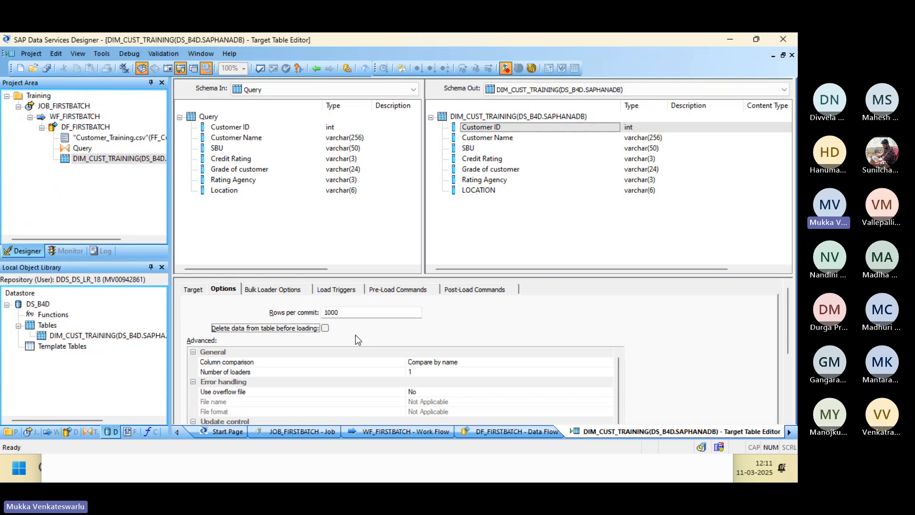
Check the duplicated ID in cell A10, then return to the DIM_CUST_TRAINING target settings.
key(alt+Tab)
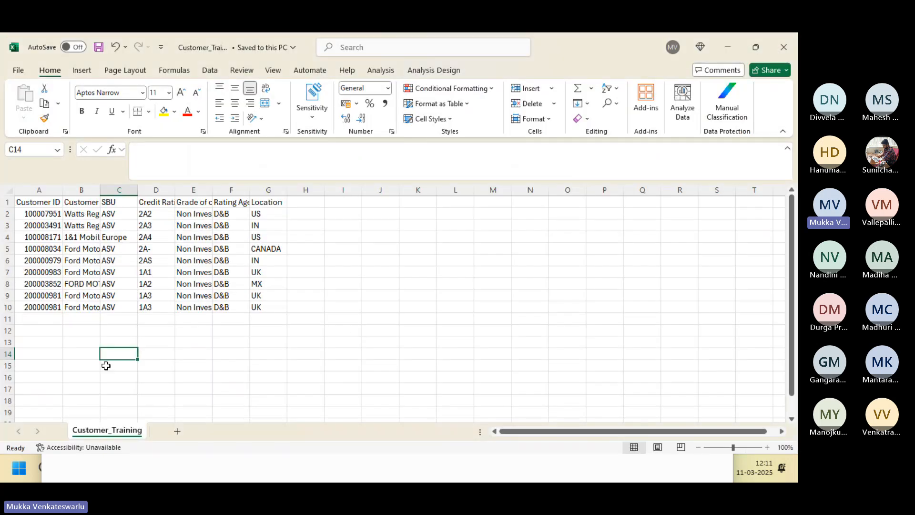
click(46, 310)
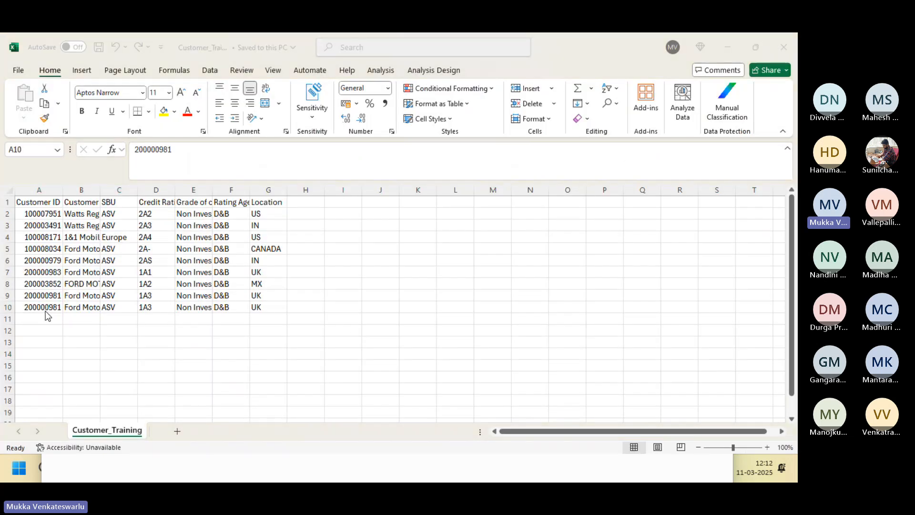
key(alt+Tab)
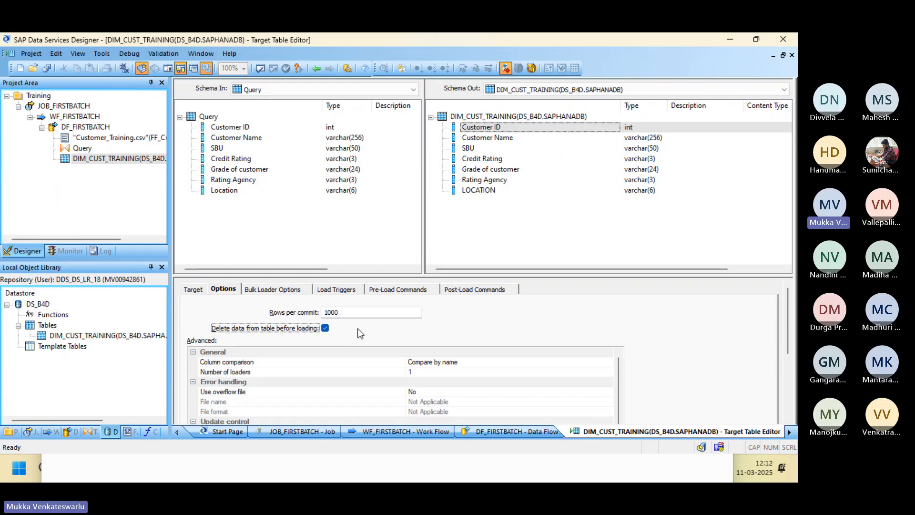
Go back to DF_FIRSTBATCH and save all changed objects.
click(316, 70)
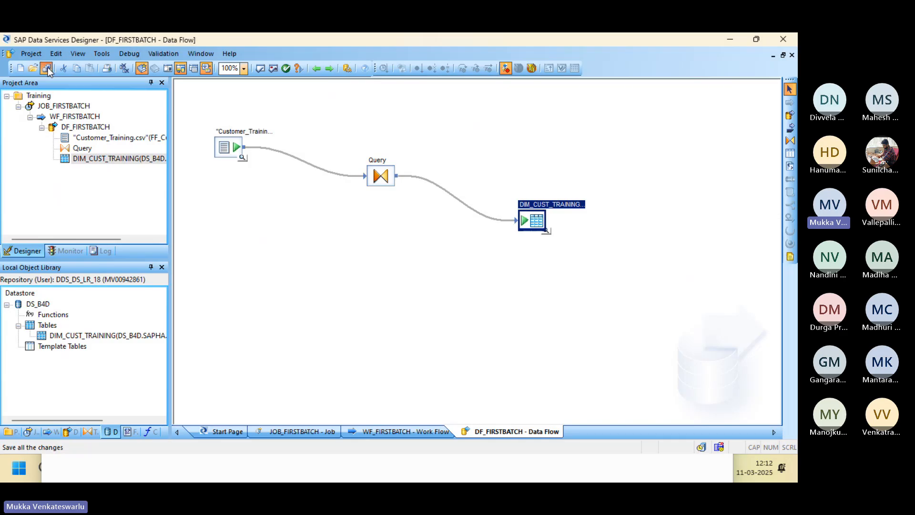
click(49, 69)
click(327, 311)
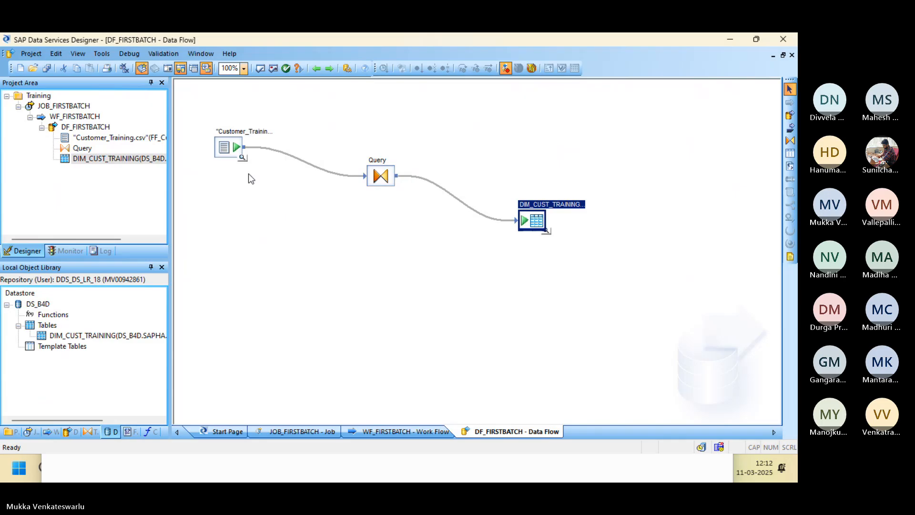
Preview the source's 9 rows and the target's 8 loaded rows, then reopen the target editor.
click(243, 159)
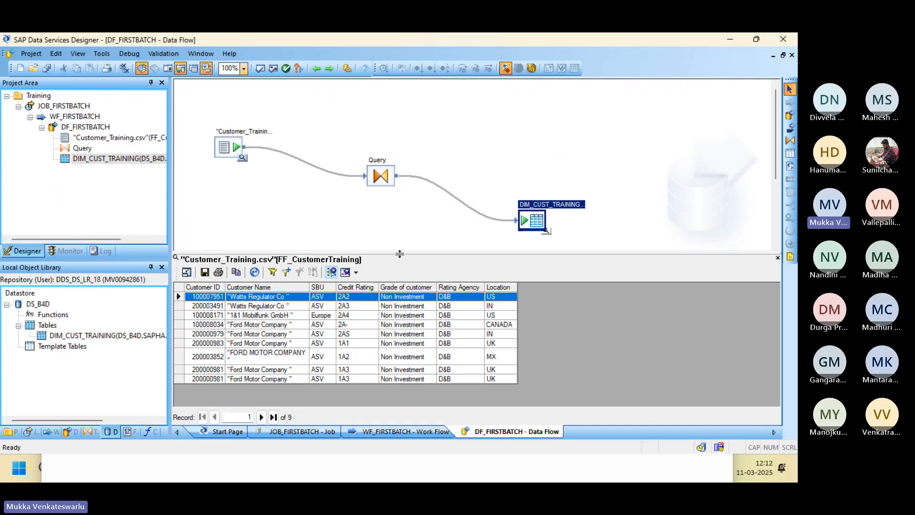
click(547, 232)
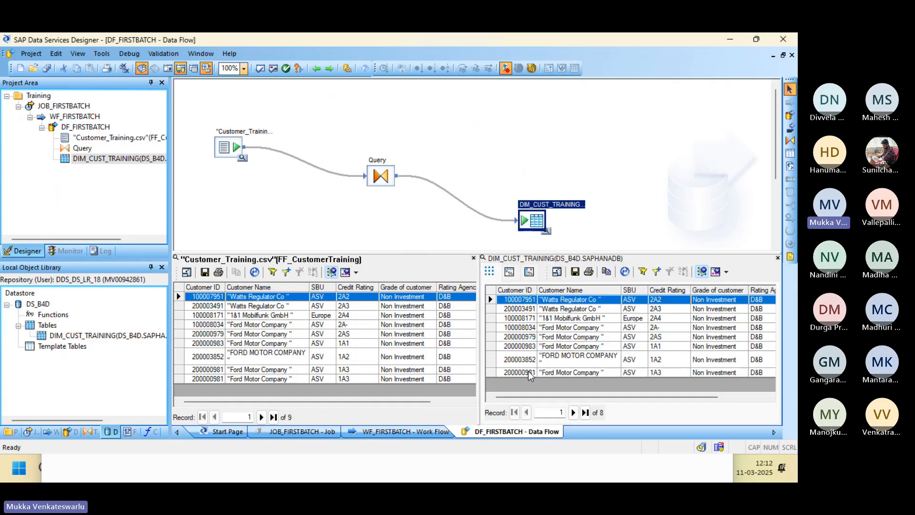
double_click(539, 221)
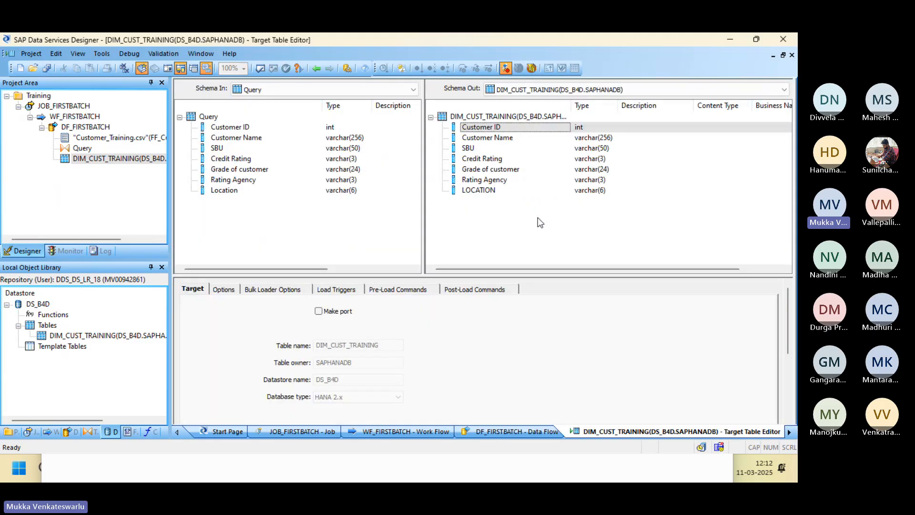
Untick 'Delete data from table before loading' on the Options tab and save all objects.
click(223, 289)
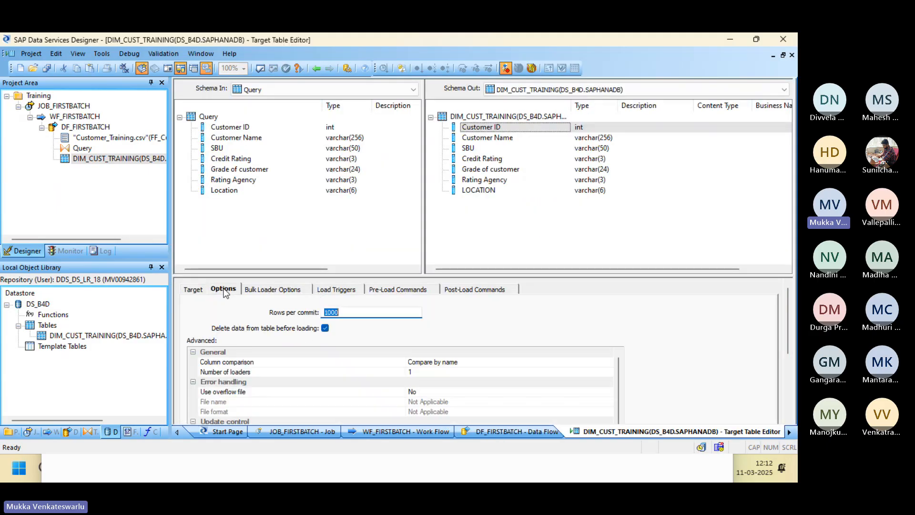
click(325, 328)
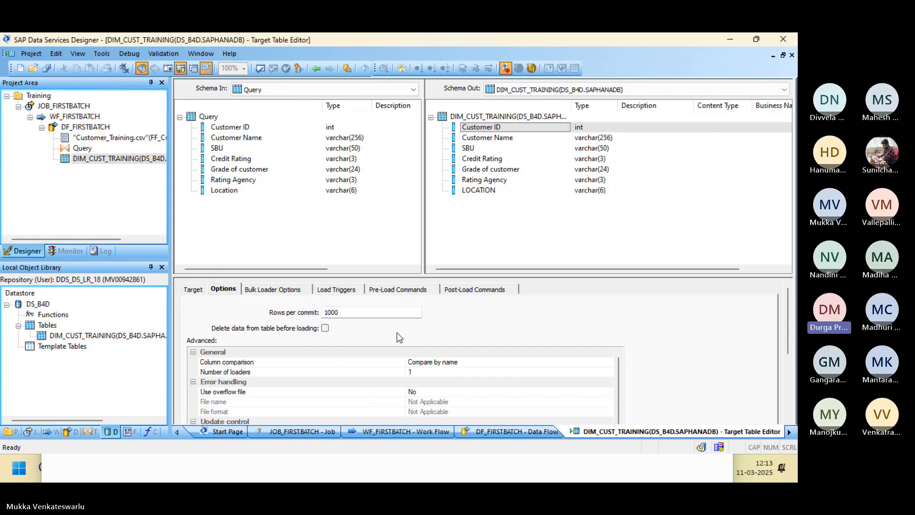
click(47, 68)
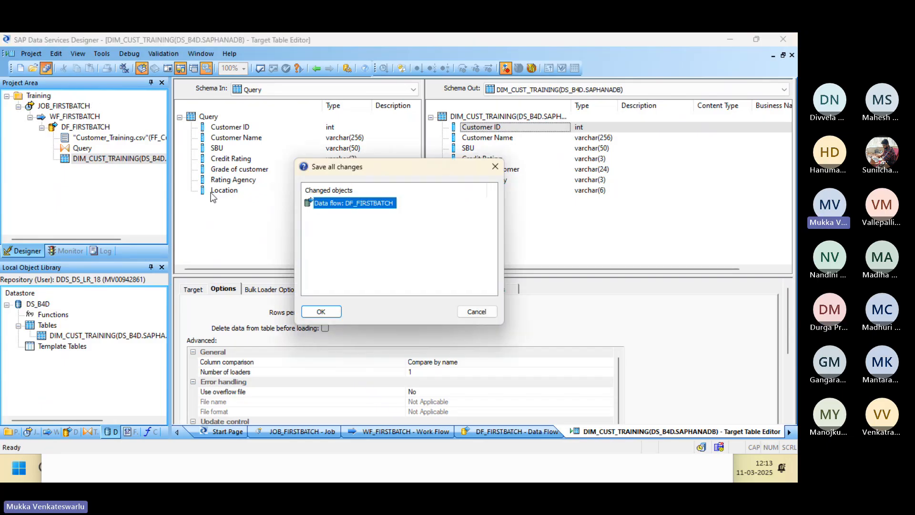
click(321, 312)
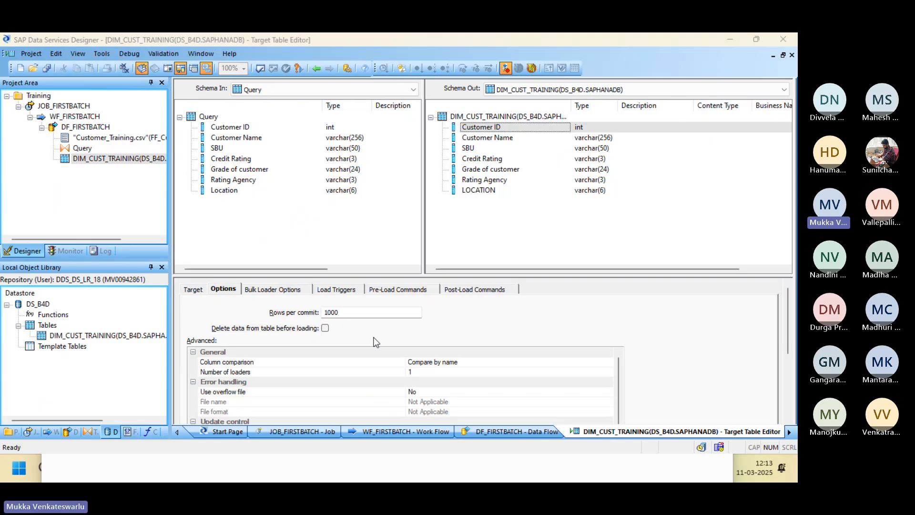
key(alt+Tab)
key(alt+Tab)
key(alt+Tab)
key(alt+Tab)
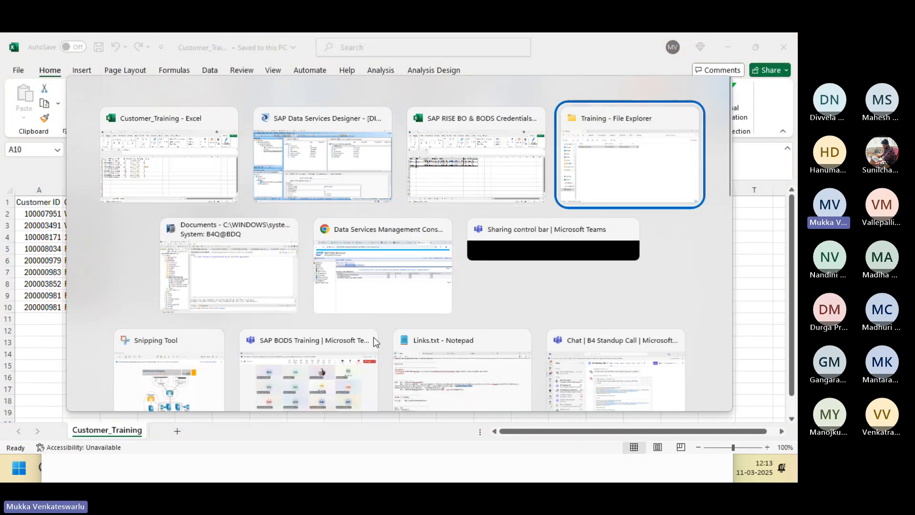
key(alt+Tab)
key(alt+Tab)
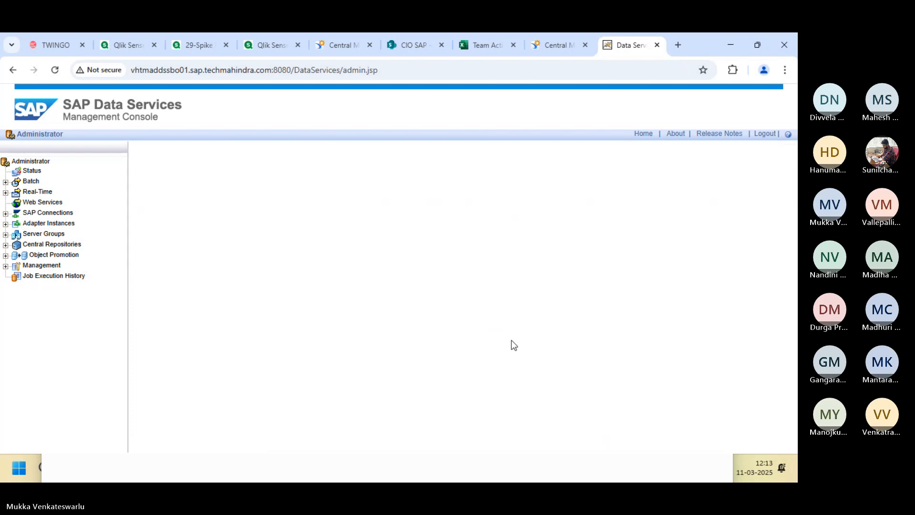
Open the JOB_FIRSTBATCH run log and its Job Monitor Log showing 9 rows processed.
scroll(779, 316, down, 2)
click(144, 198)
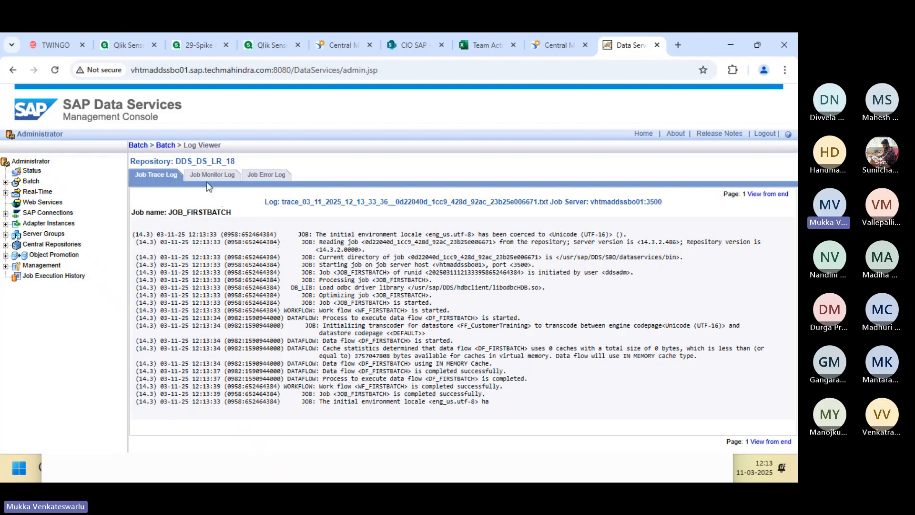
click(205, 179)
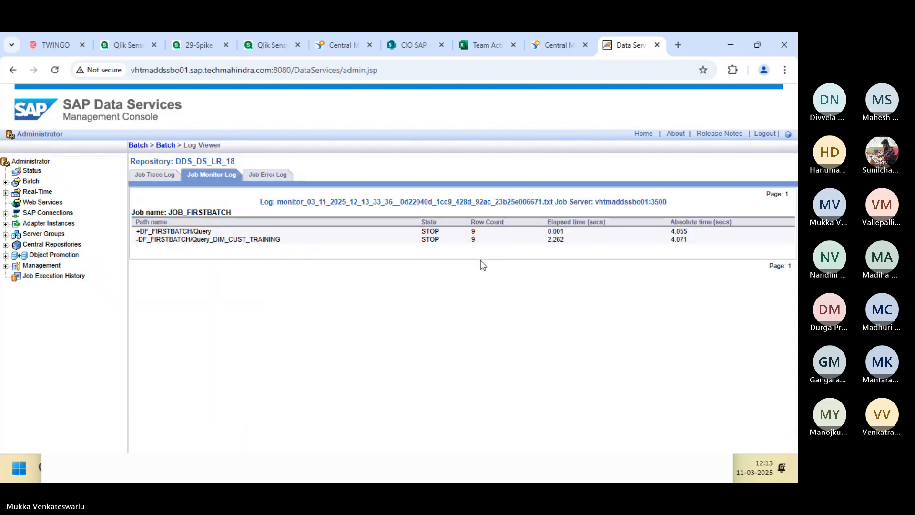
key(alt+Tab)
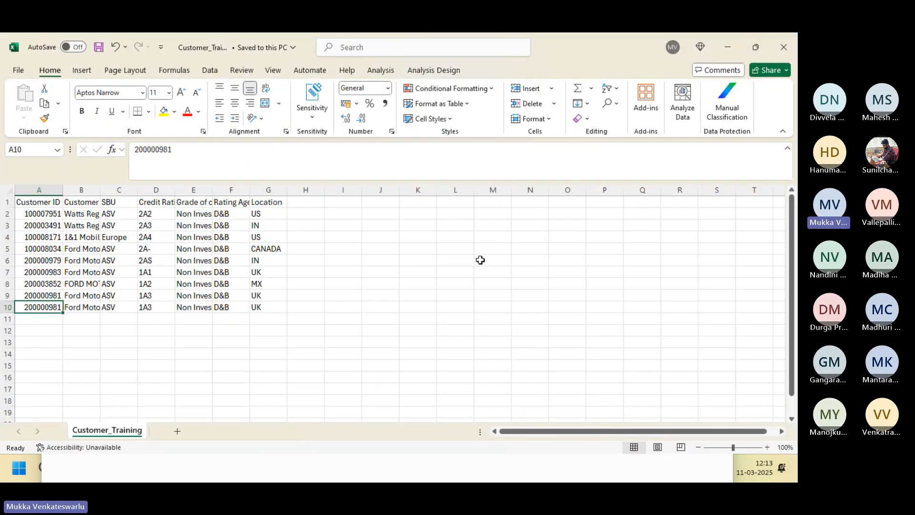
Refresh the DIM_CUST_TRAINING data view in DF_FIRSTBATCH, which shows 17 rows against the CSV's 9.
key(alt+Tab)
key(alt+Tab)
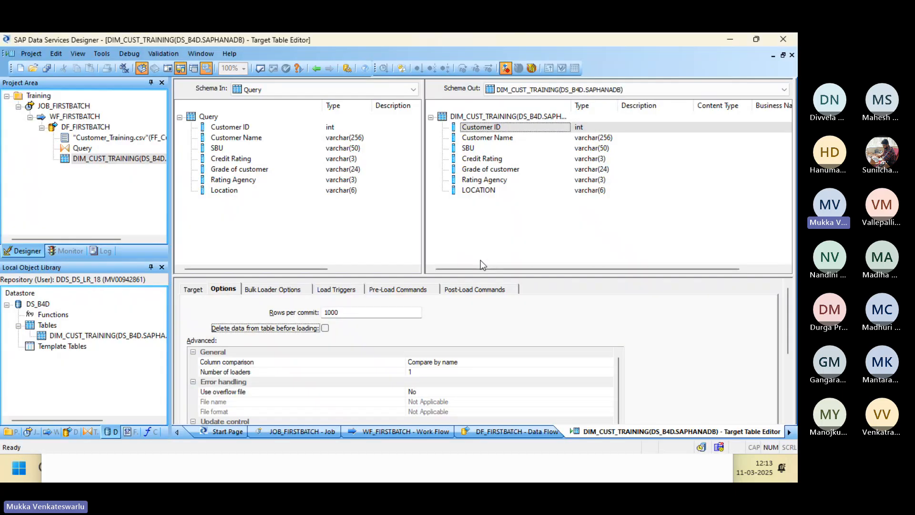
click(316, 68)
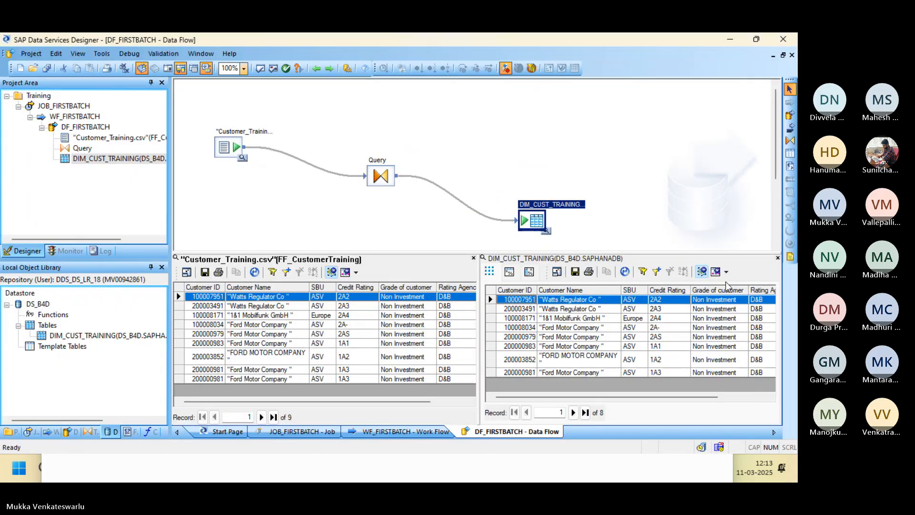
click(779, 258)
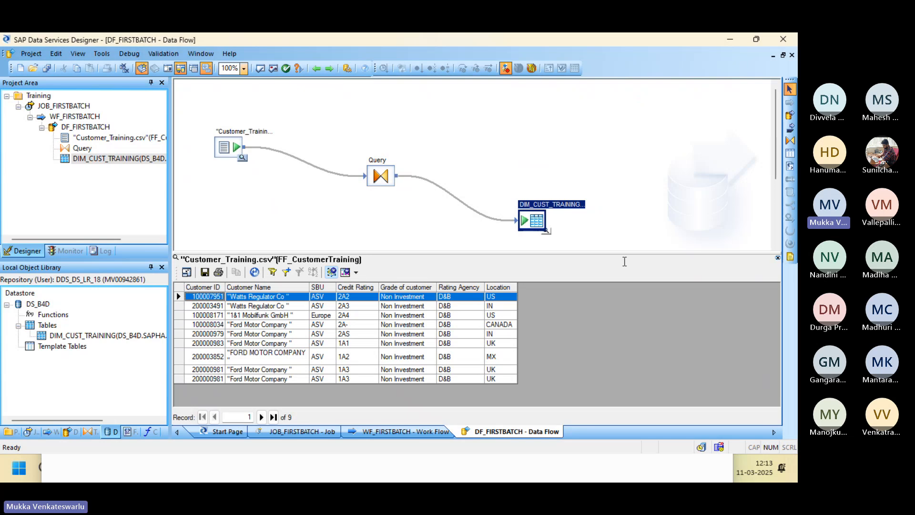
click(546, 232)
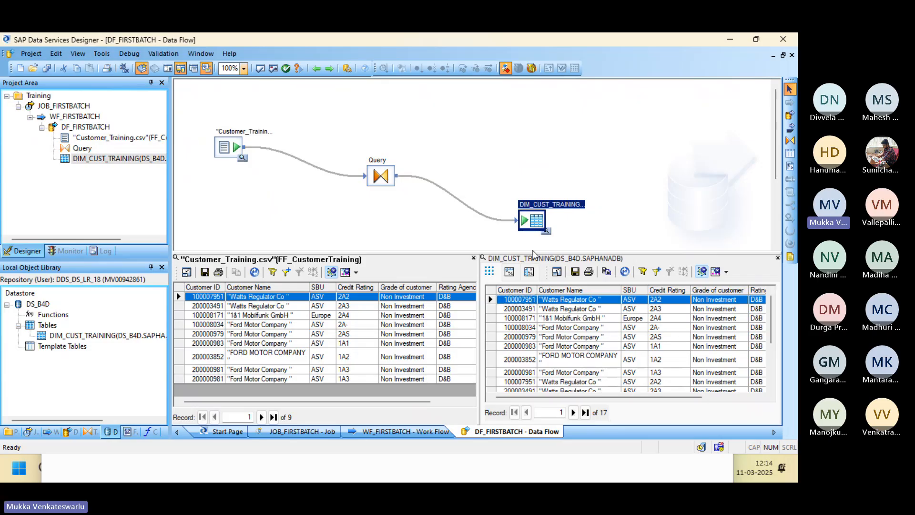
Enable 'Delete data from table before loading' in the DIM_CUST_TRAINING Target Table Editor options.
double_click(536, 231)
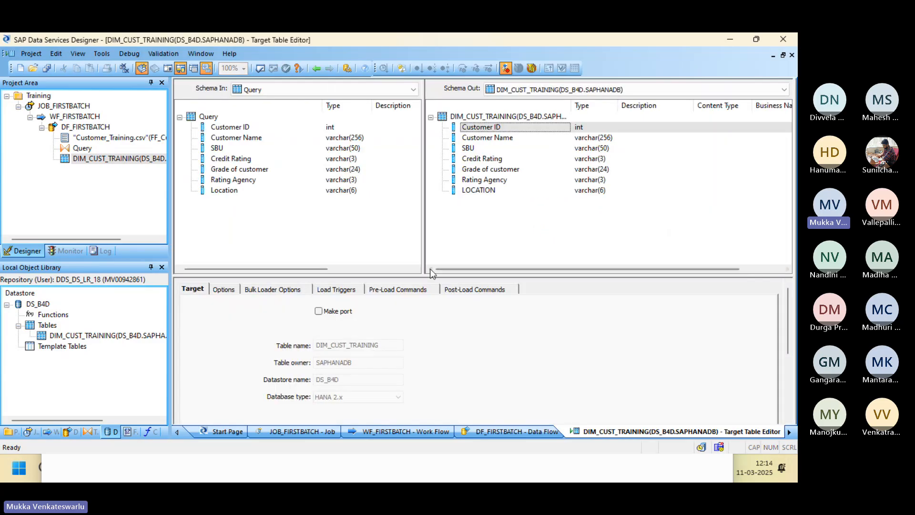
click(223, 289)
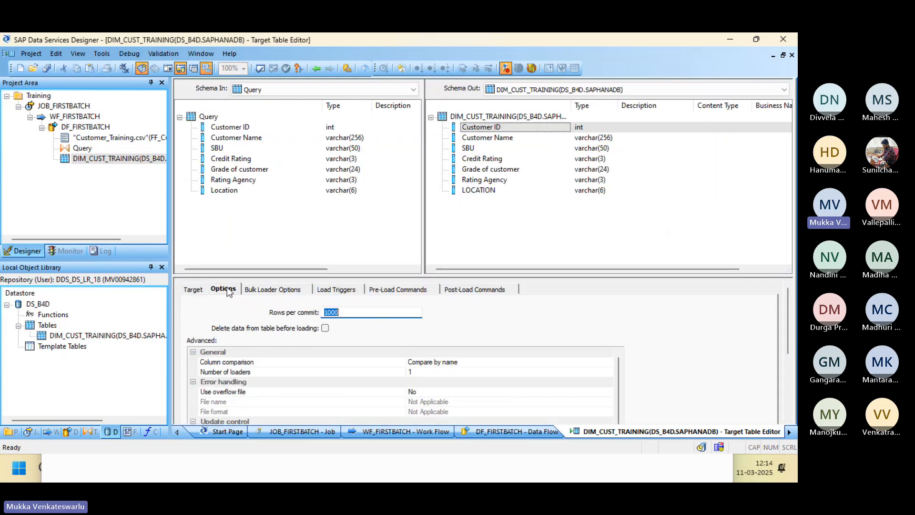
click(325, 329)
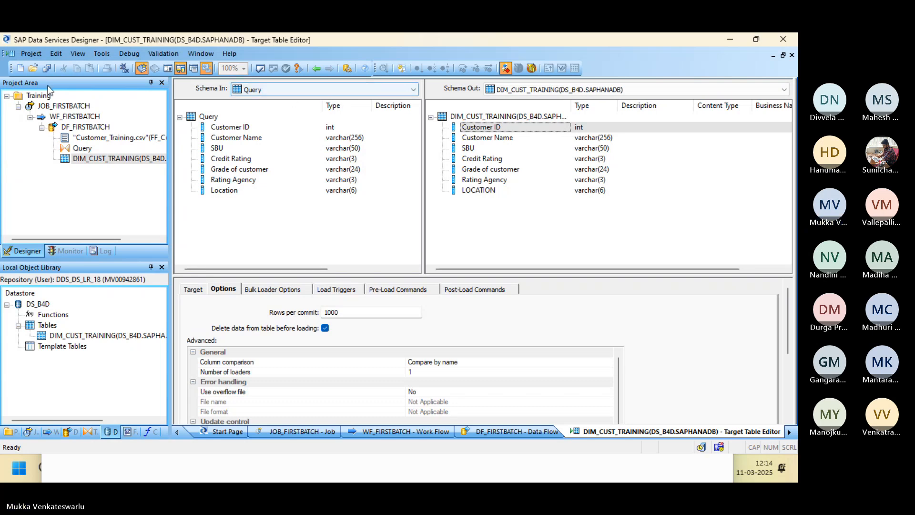
Save all changes to DF_FIRSTBATCH and bring up the Customer_Training workbook.
click(47, 67)
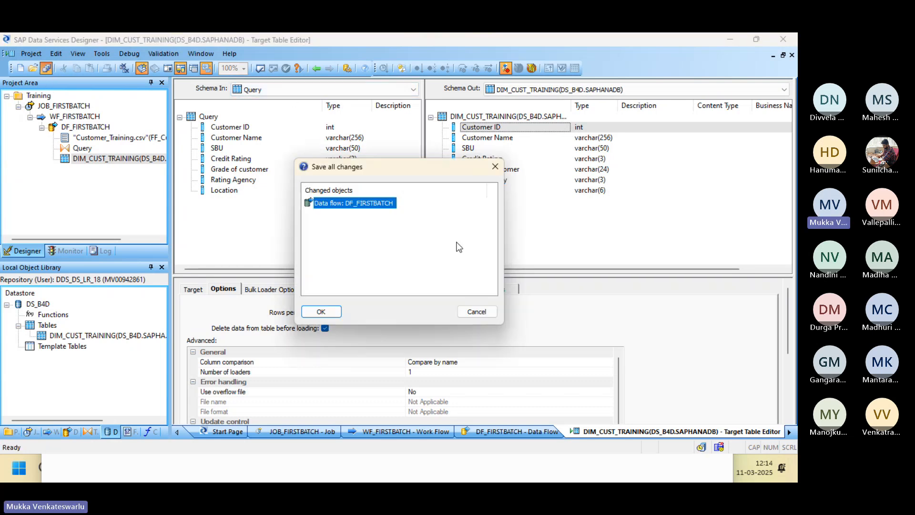
click(324, 312)
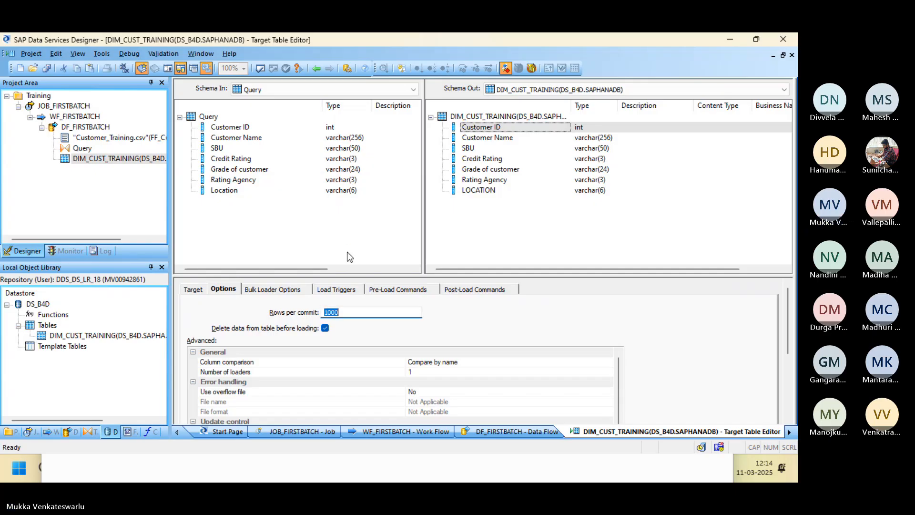
key(alt+Tab)
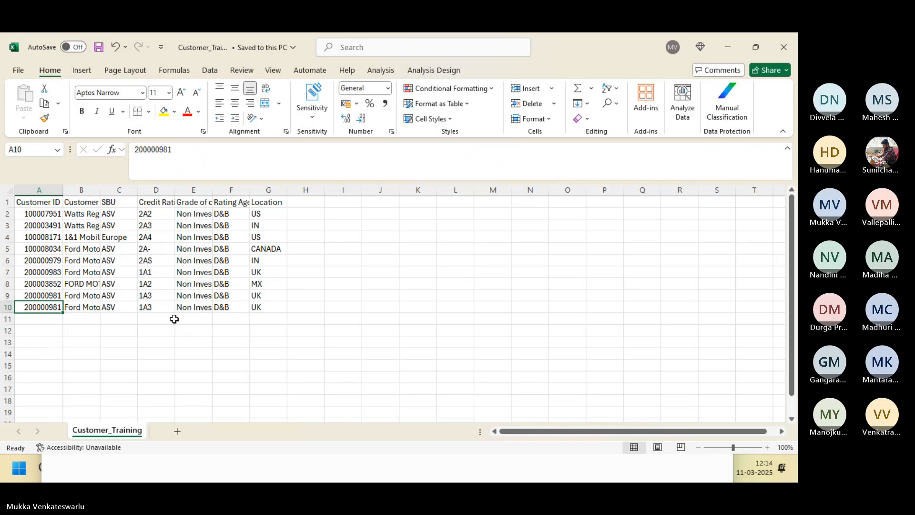
Execute JOB_FIRSTBATCH again from the batch job list and open its log showing 9 rows loaded.
key(alt+Tab)
key(alt+Tab)
key(alt+Tab)
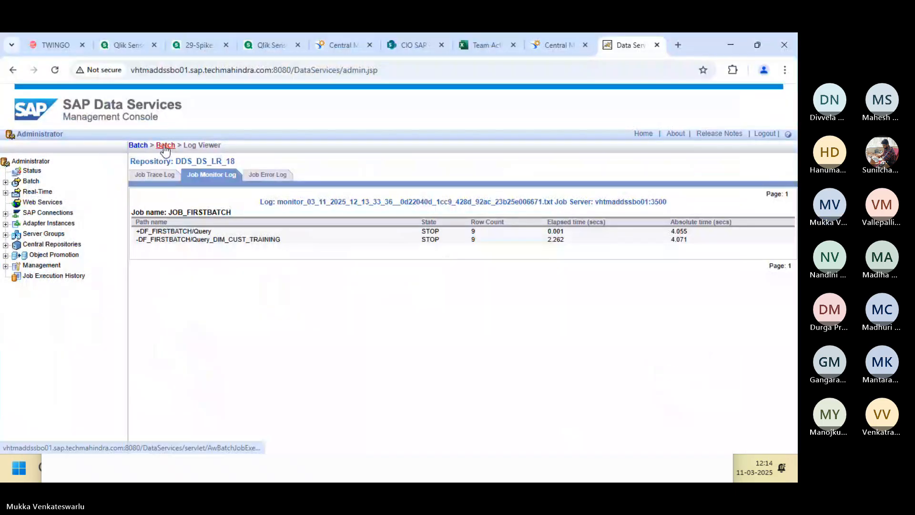
click(166, 147)
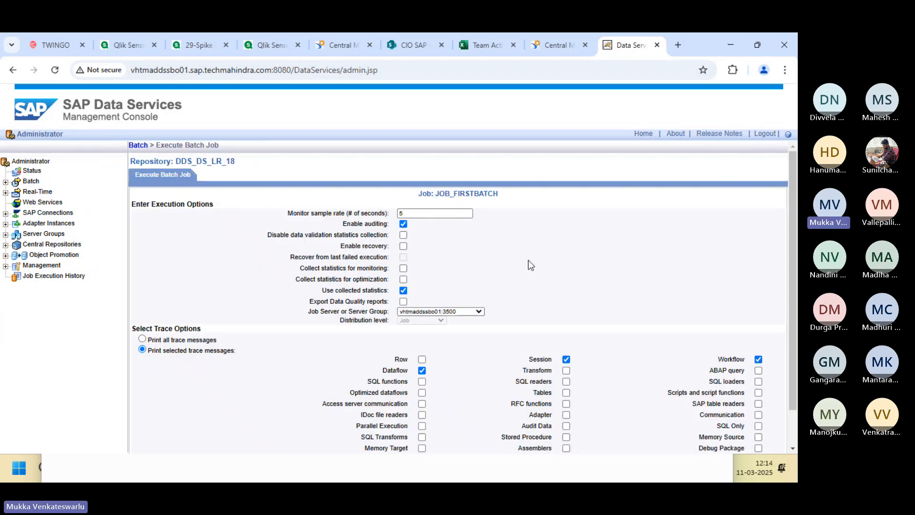
scroll(793, 344, down, 1)
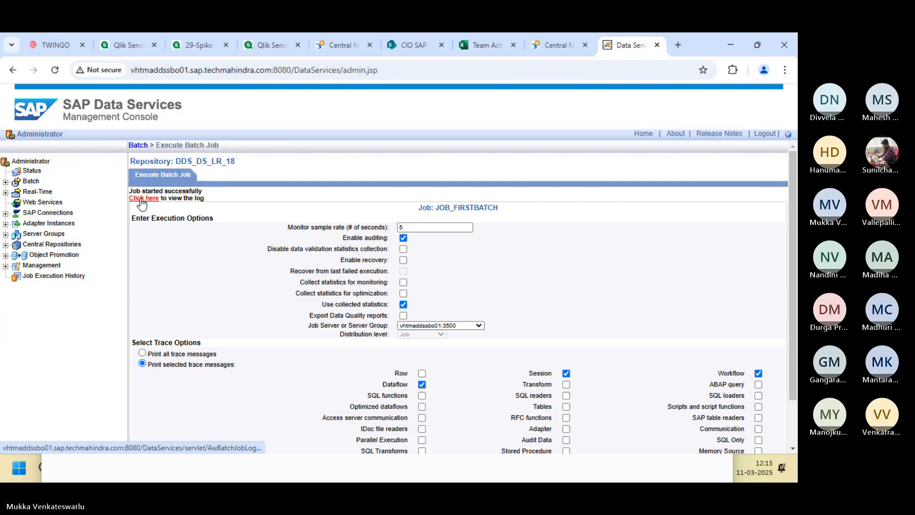
click(142, 202)
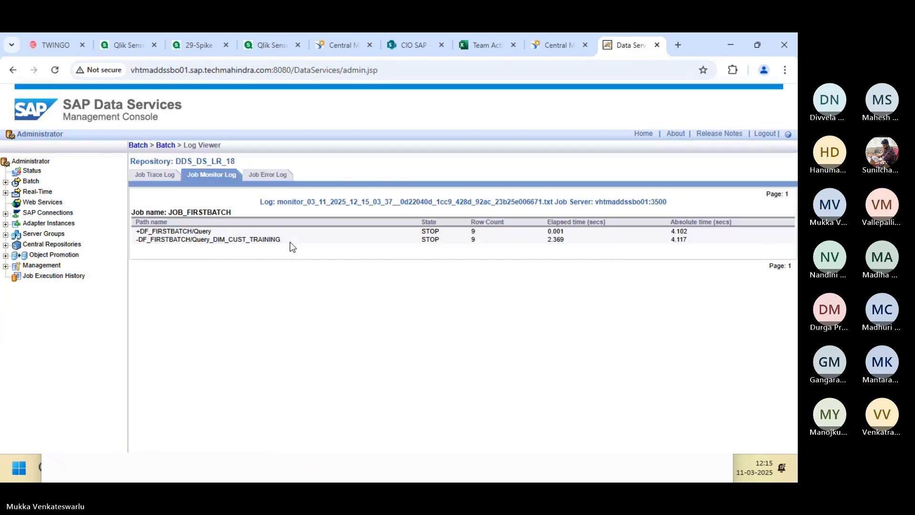
key(alt+Tab)
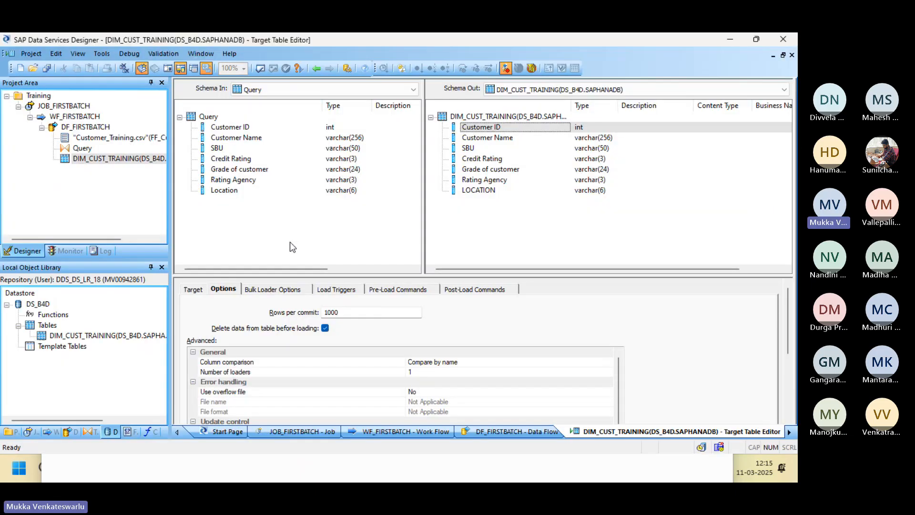
Reload the DIM_CUST_TRAINING preview in DF_FIRSTBATCH to 9 rows and compare it with the Customer_Training.csv source.
click(316, 69)
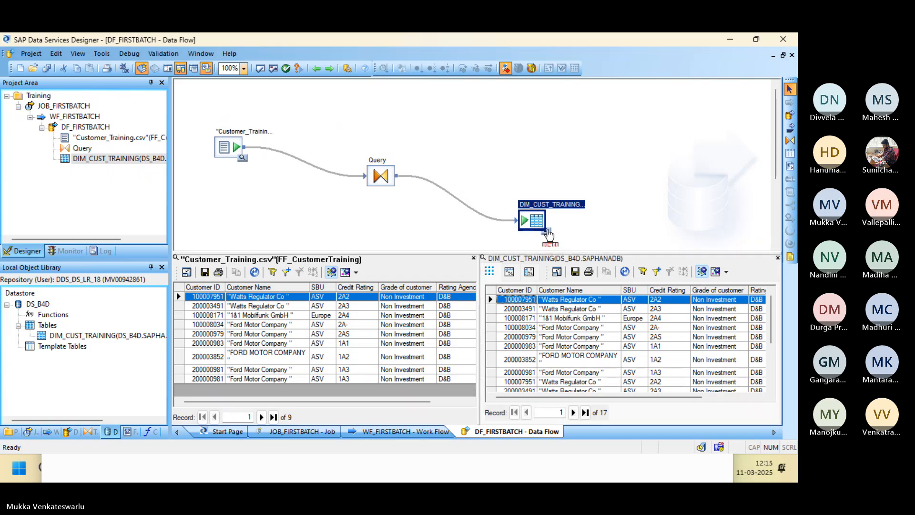
click(778, 258)
click(547, 232)
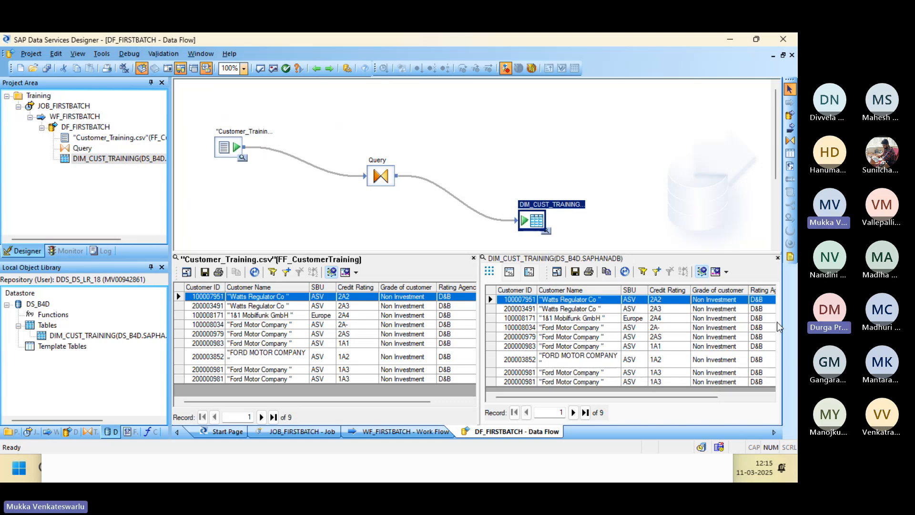
key(alt+Tab)
key(alt+Tab)
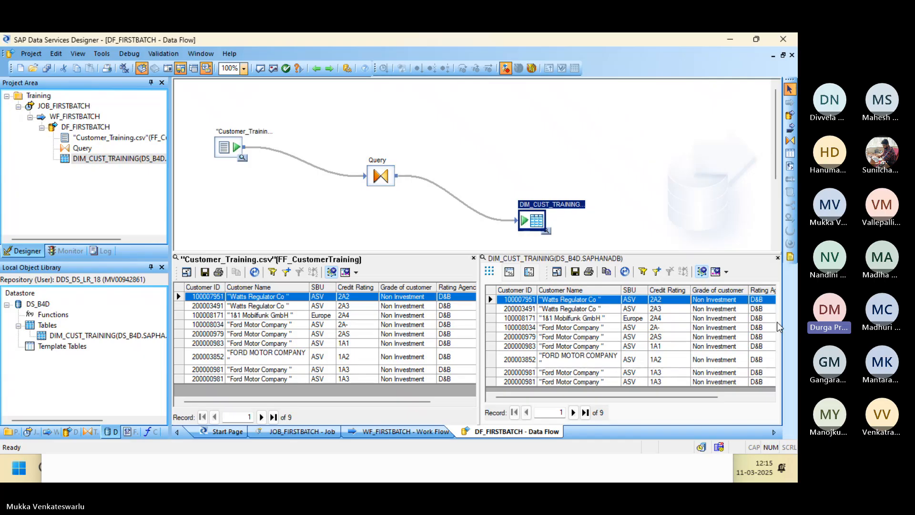
click(244, 161)
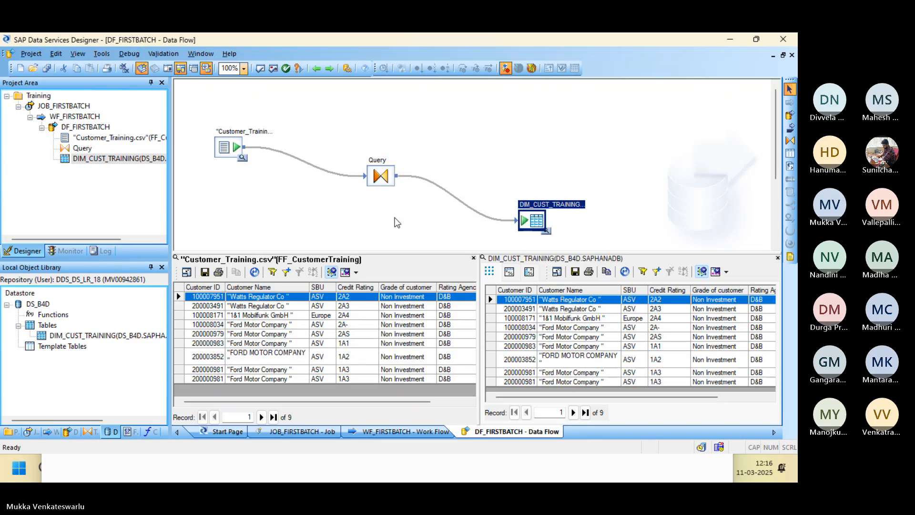
Copy the row 8 record 200003852 FORD MOTOR COMPANY into row 11 and save Customer_Training.csv.
key(alt+Tab)
key(alt+Tab)
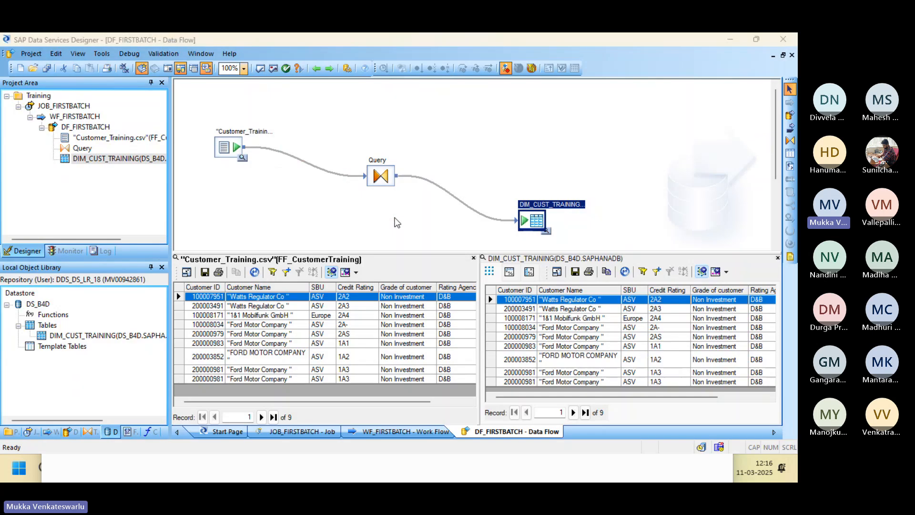
key(alt+Tab)
key(alt+Tab)
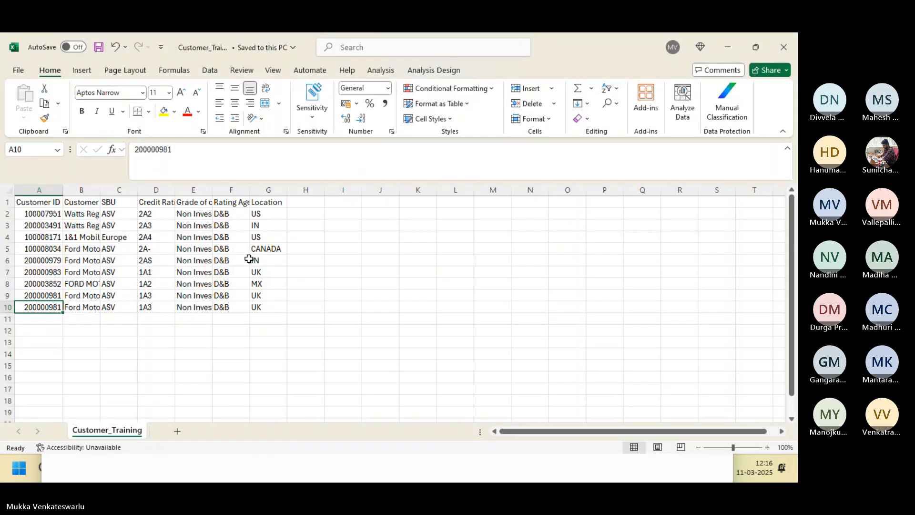
click(46, 284)
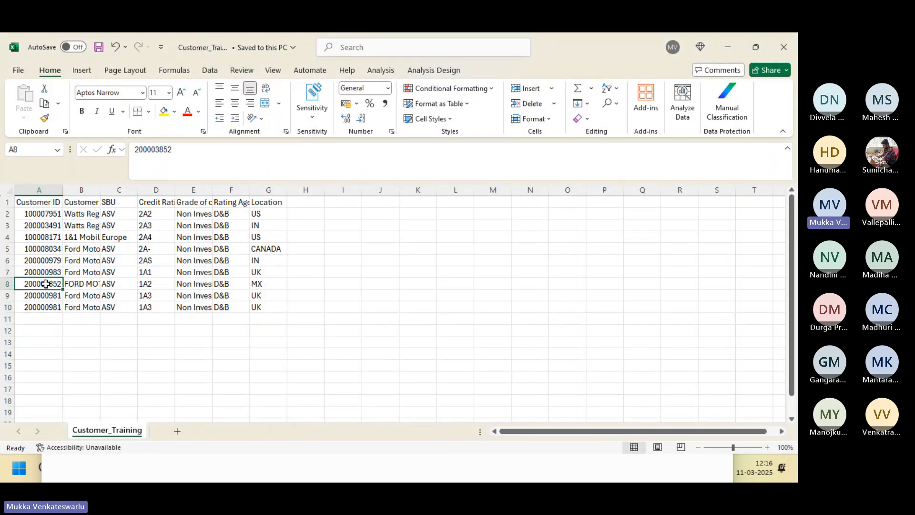
key(shift+Right)
key(shift+Right)
key(shift+Right)
key(shift+Right)
key(shift+Right)
key(shift+Right)
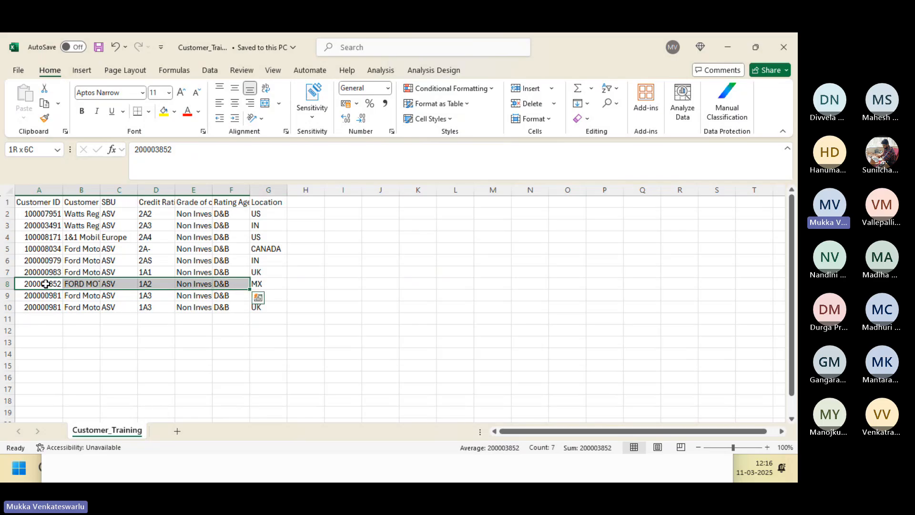
key(ctrl+c)
key(Down)
key(Down)
key(Down)
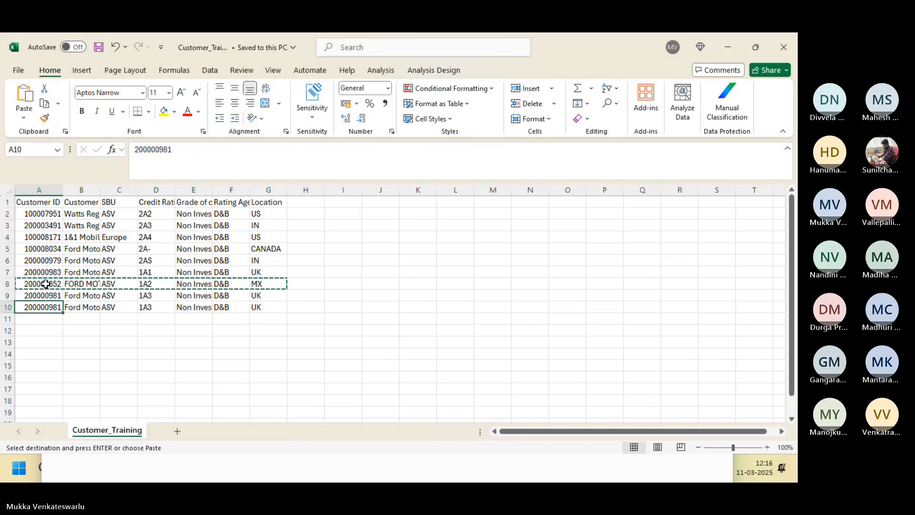
key(ctrl+v)
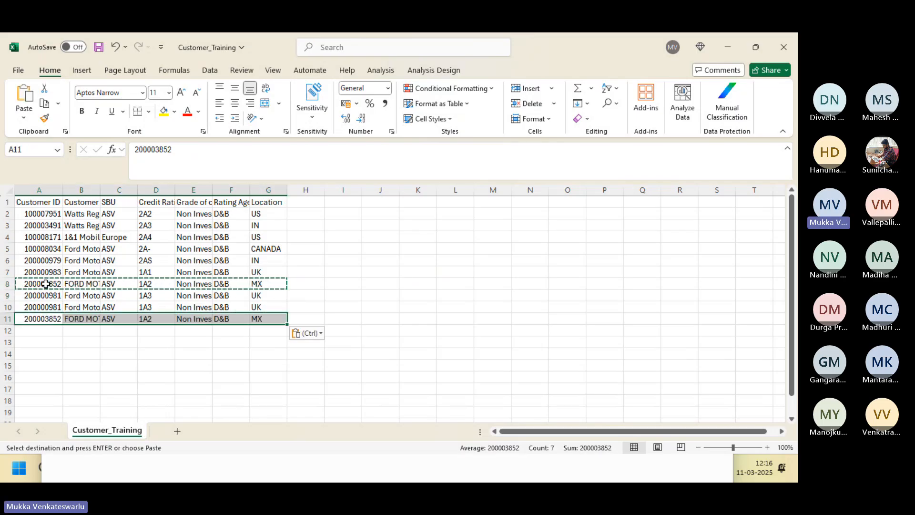
click(97, 47)
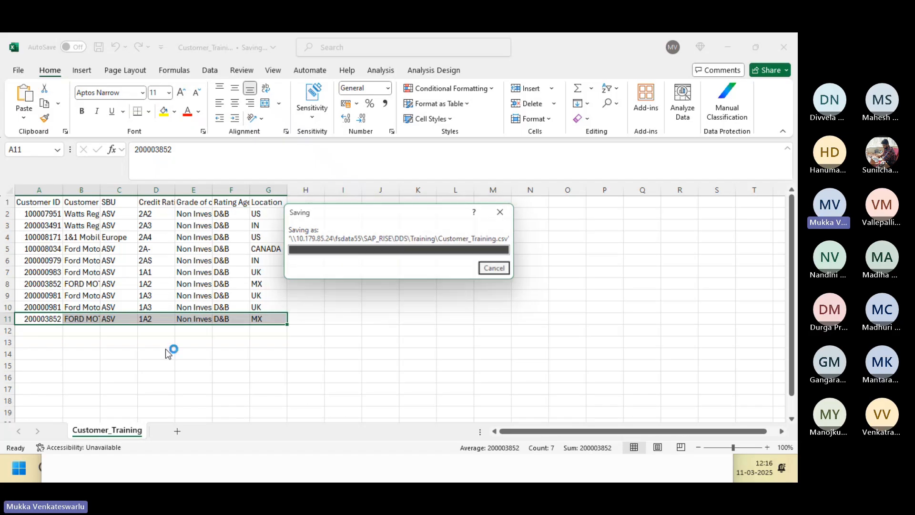
key(alt+Tab)
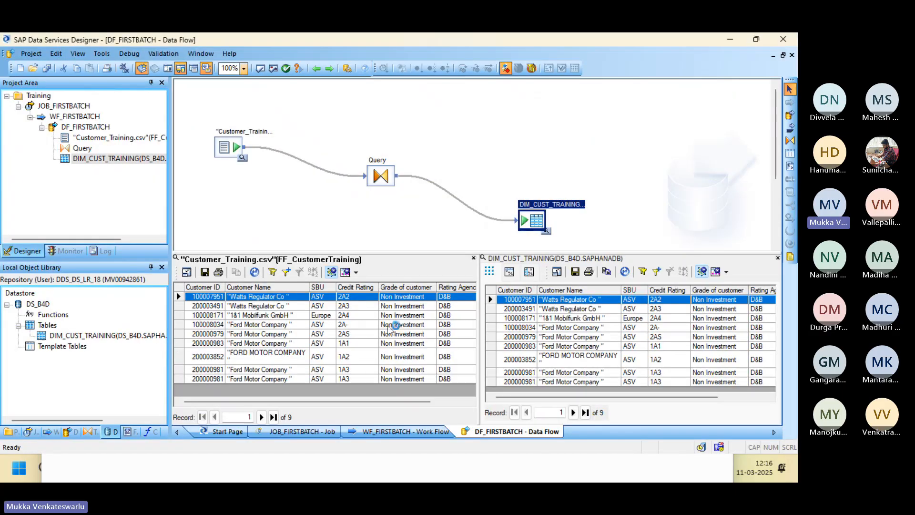
Untick 'Delete data from table before loading' for DIM_CUST_TRAINING after checking the ten Customer IDs in Excel.
click(778, 258)
double_click(536, 220)
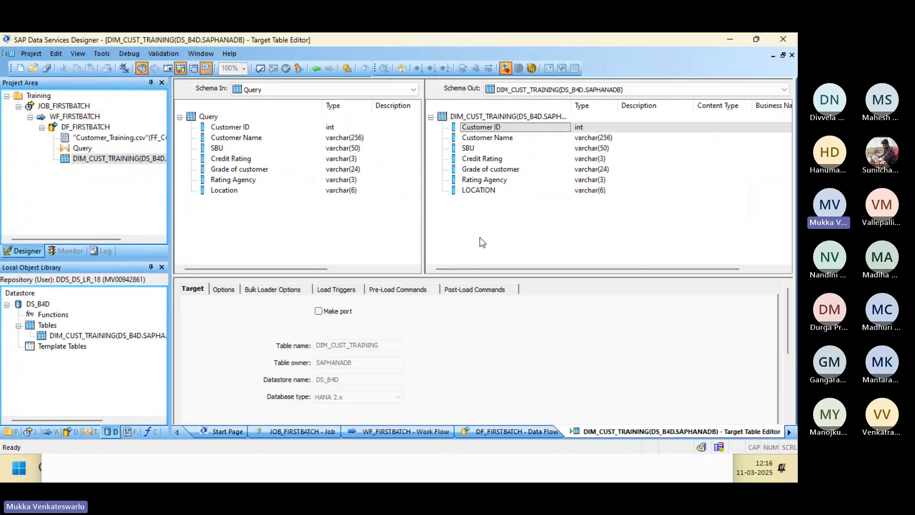
click(232, 292)
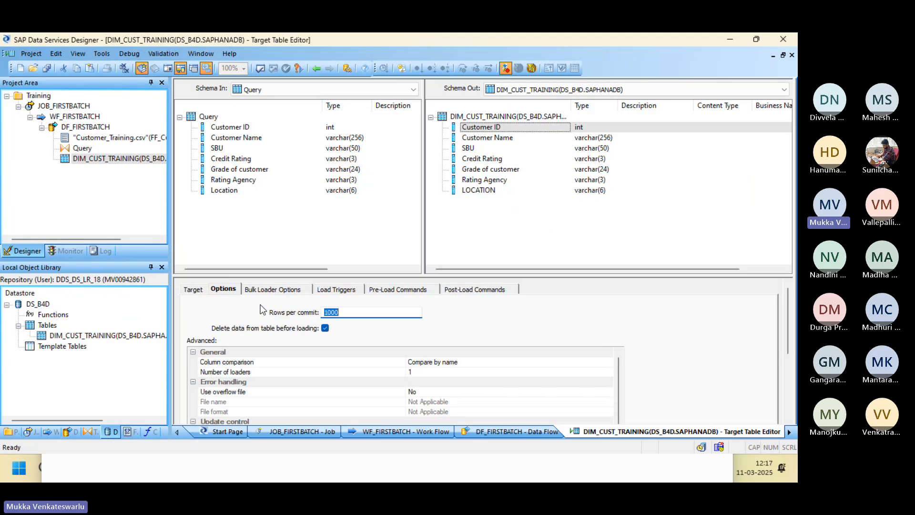
key(alt+Tab)
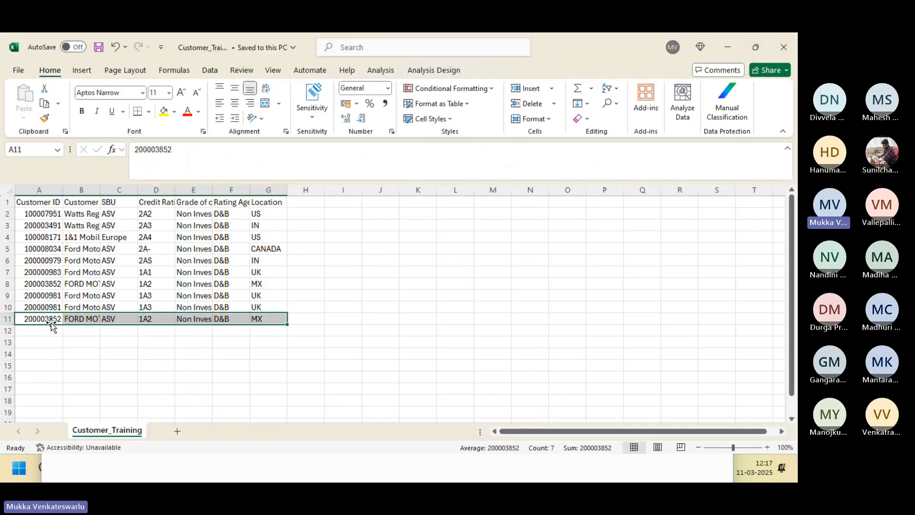
drag(42, 214, 57, 323)
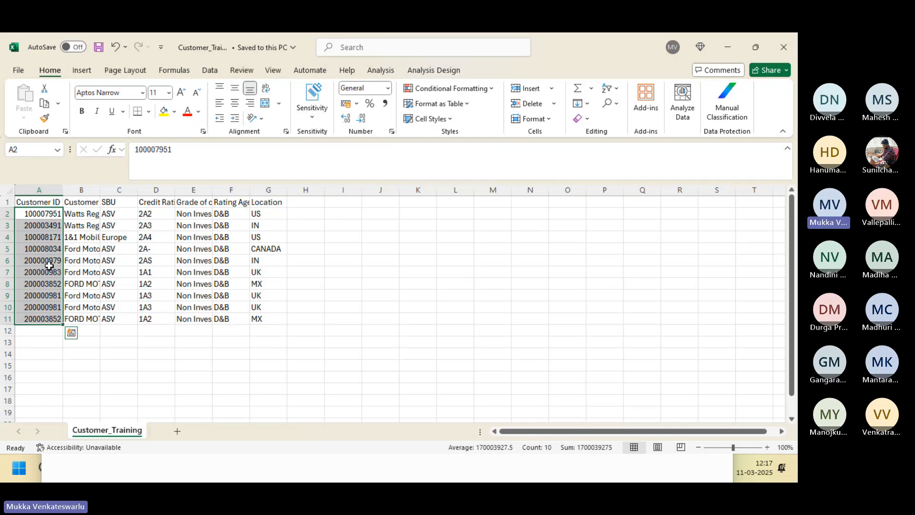
key(alt+Tab)
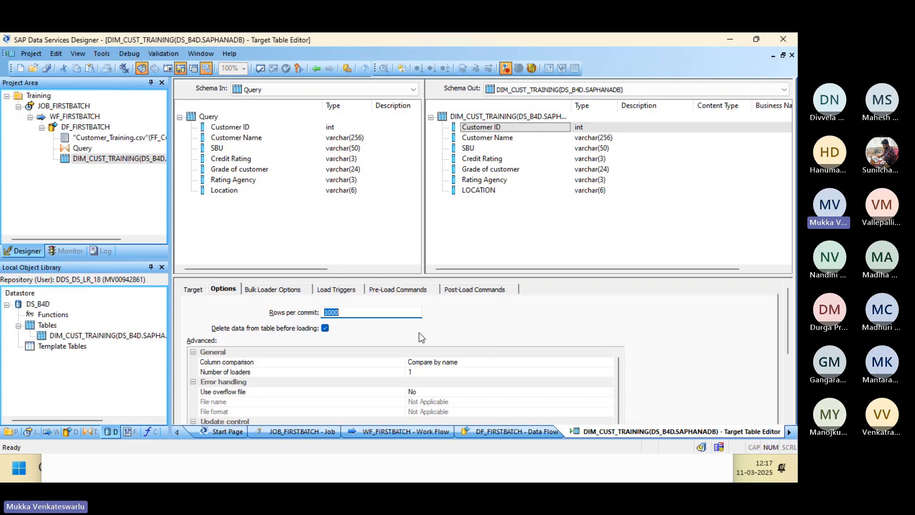
click(326, 328)
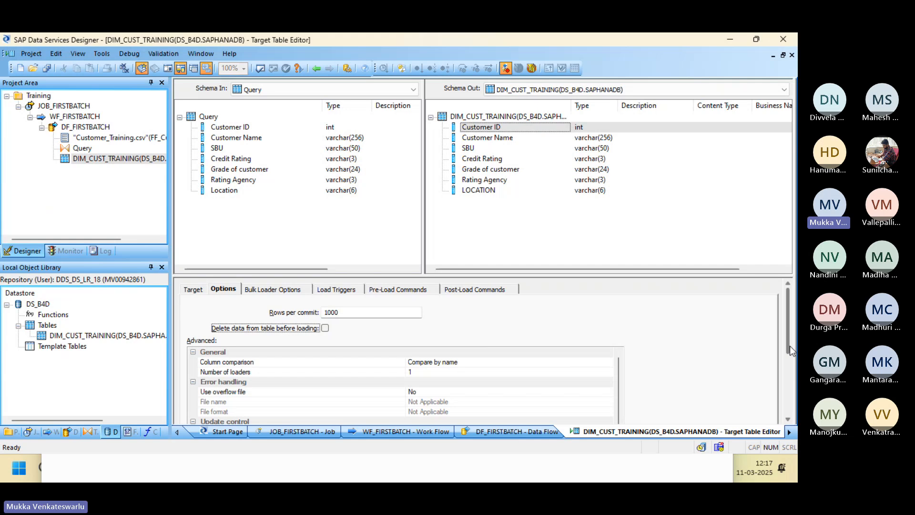
drag(790, 345, 790, 392)
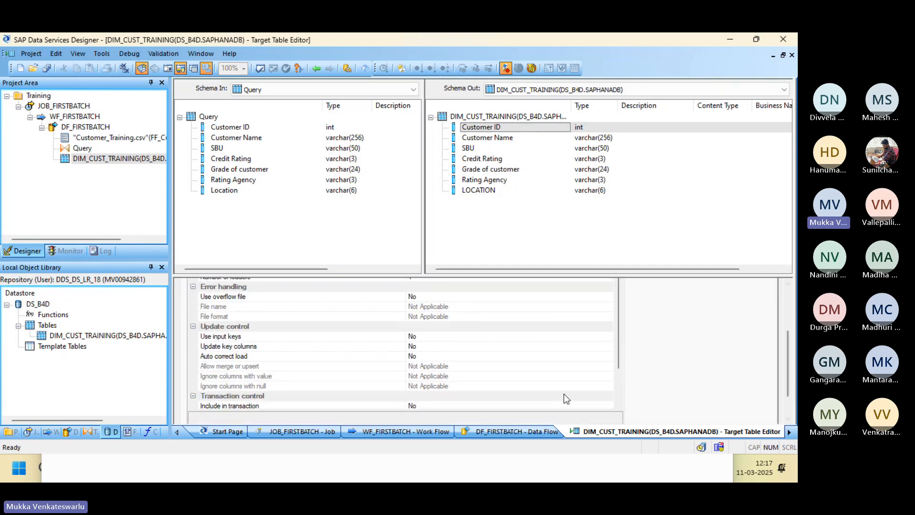
Change Auto correct load to Yes for DIM_CUST_TRAINING, then Save All and confirm DF_FIRSTBATCH.
click(307, 356)
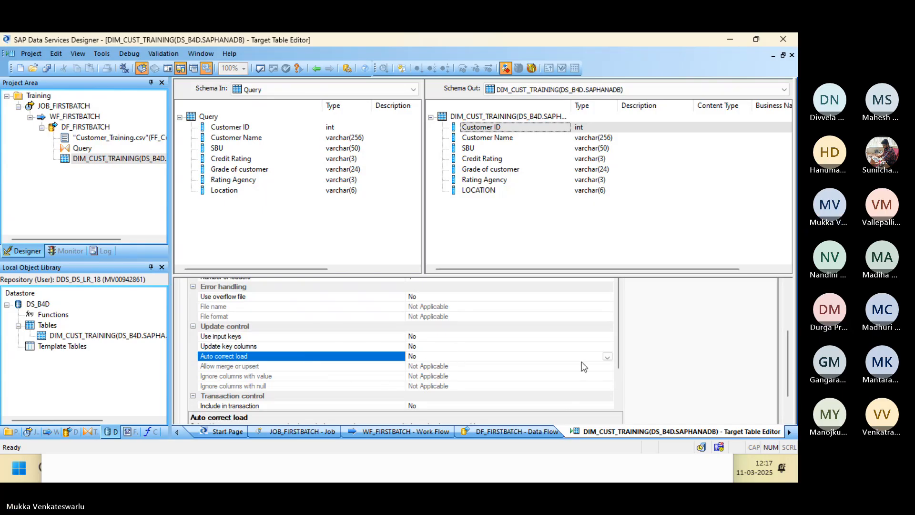
click(607, 357)
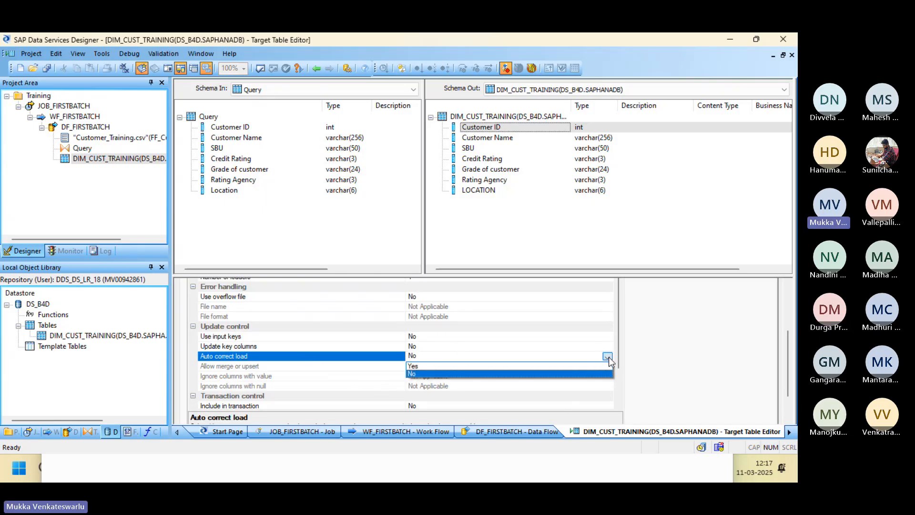
click(554, 366)
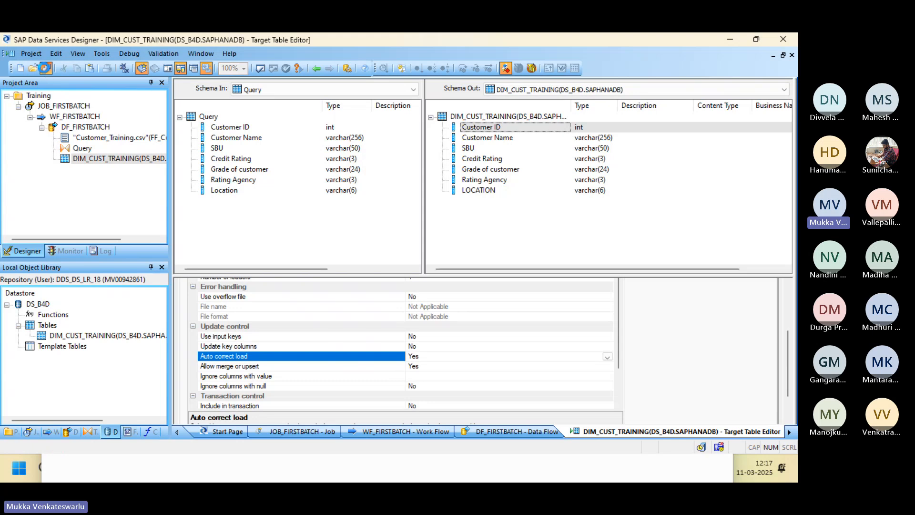
click(46, 68)
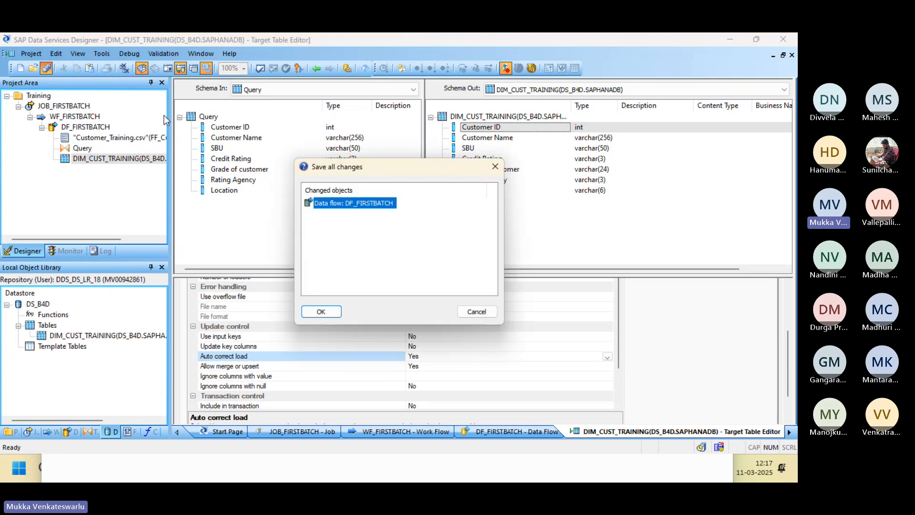
click(327, 317)
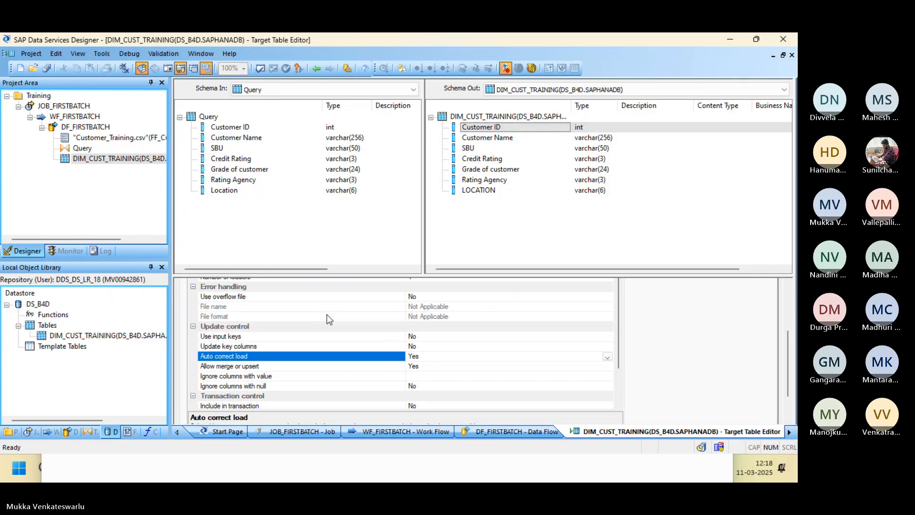
Execute JOB_FIRSTBATCH again and view its Job Monitor Log reporting 10 rows per step.
key(alt+Tab)
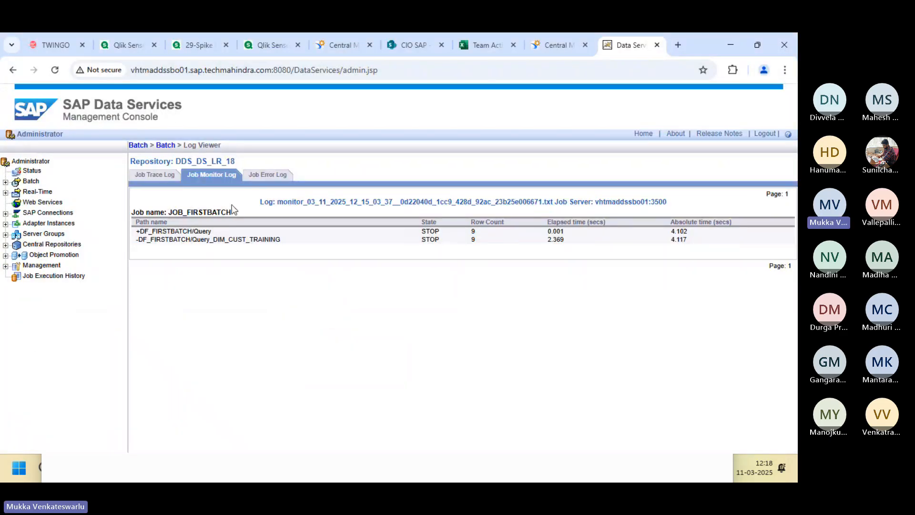
click(166, 146)
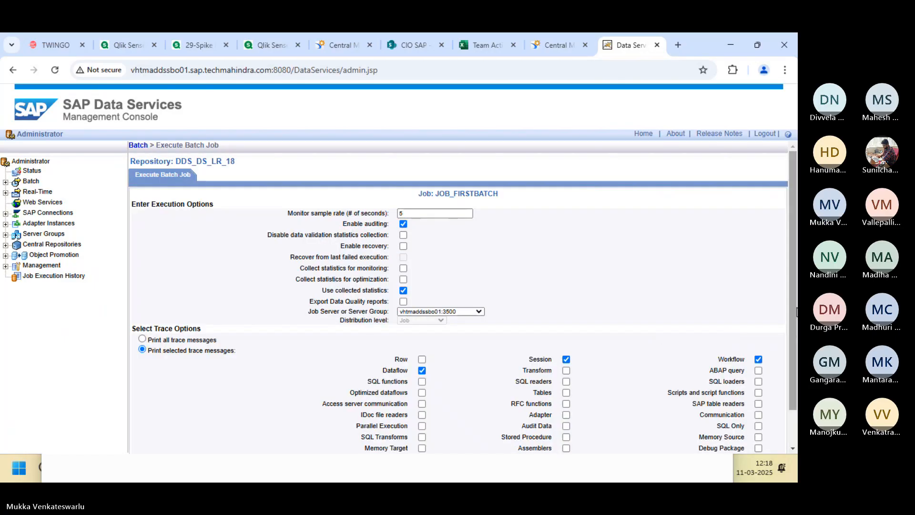
scroll(524, 372, down, 2)
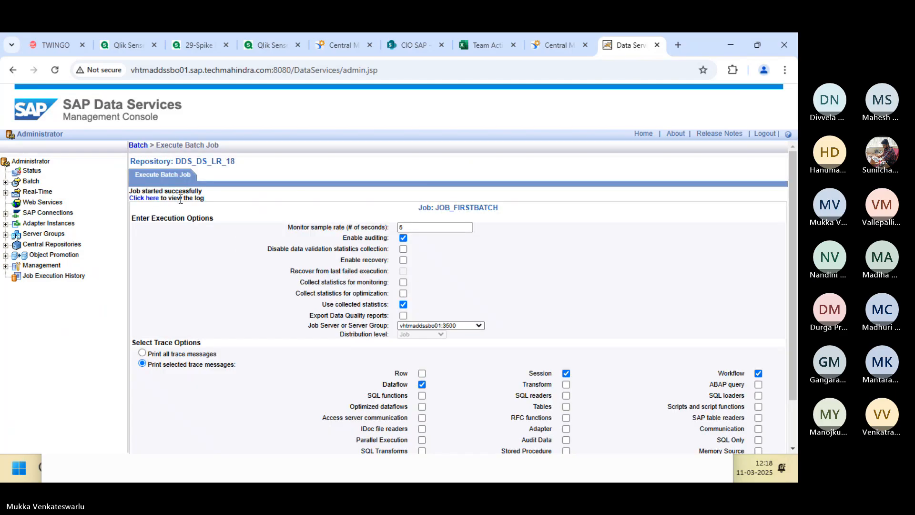
click(144, 203)
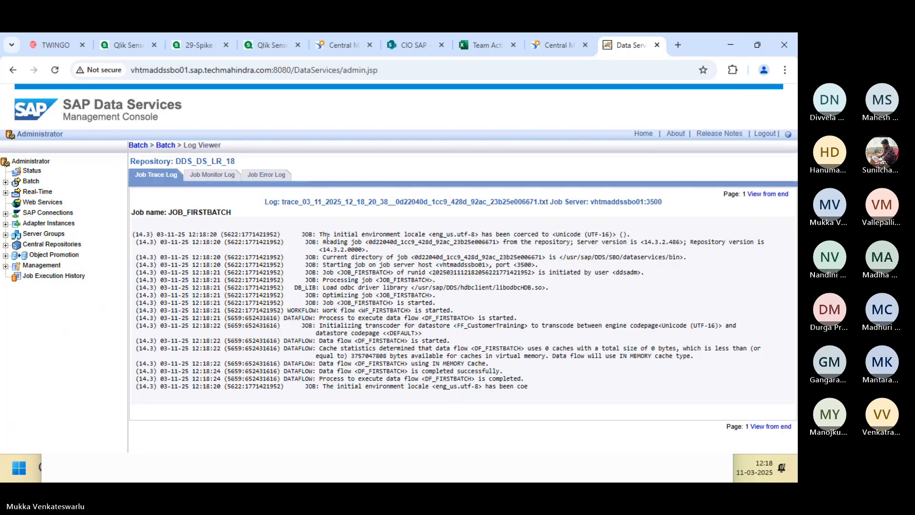
click(213, 174)
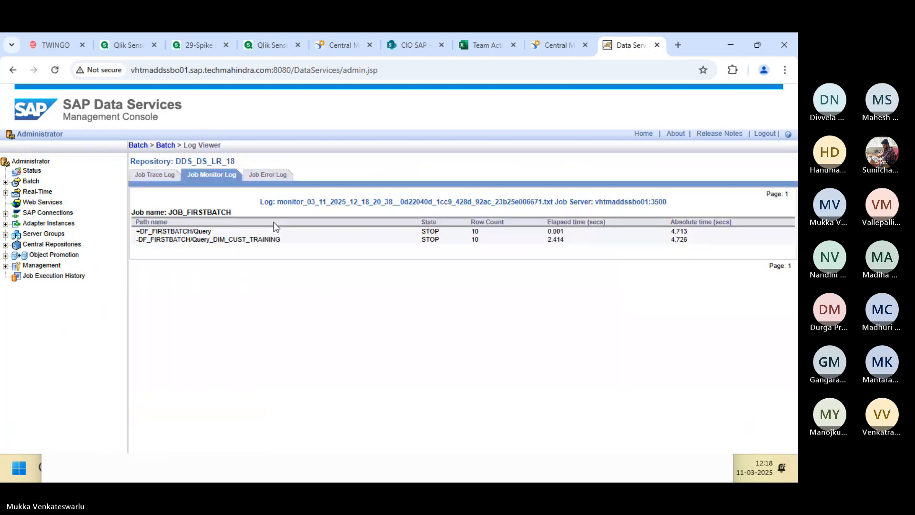
key(alt+Tab)
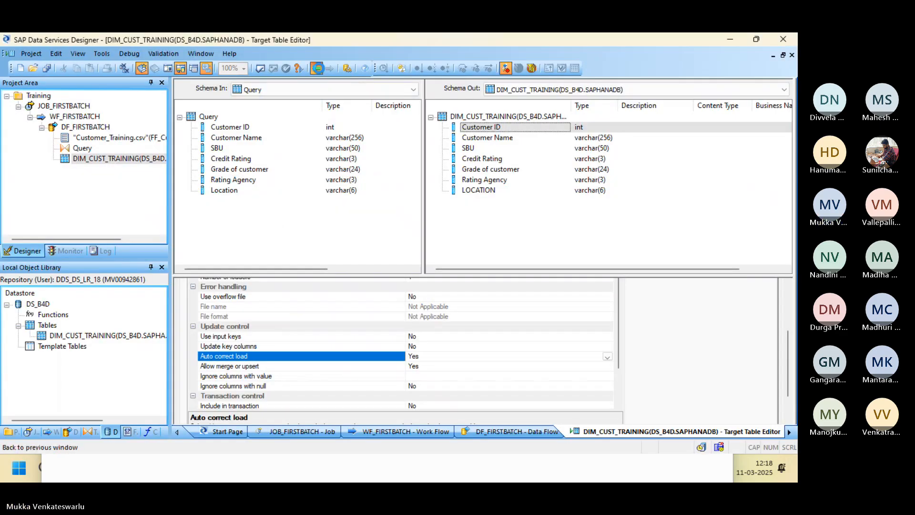
Open DIM_CUST_TRAINING's View Data pane in DF_FIRSTBATCH, now listing 9 rows after the auto-correct load.
click(318, 71)
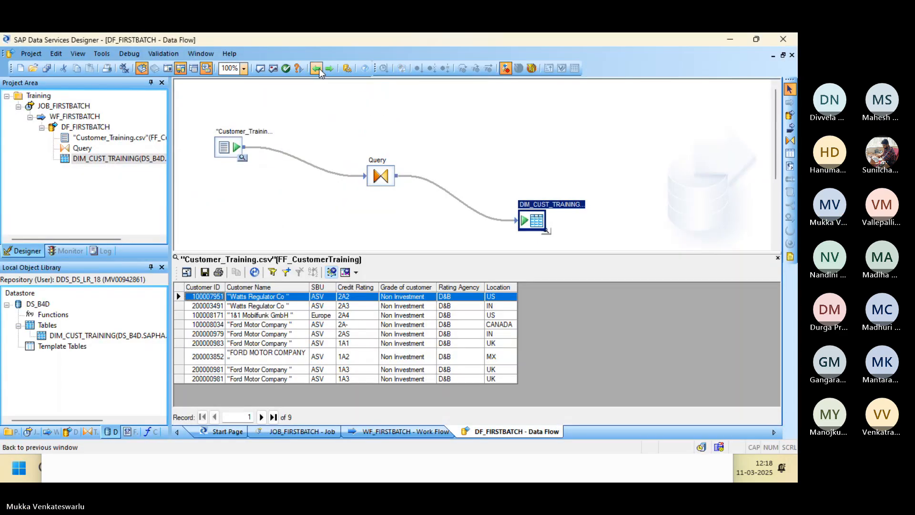
click(548, 232)
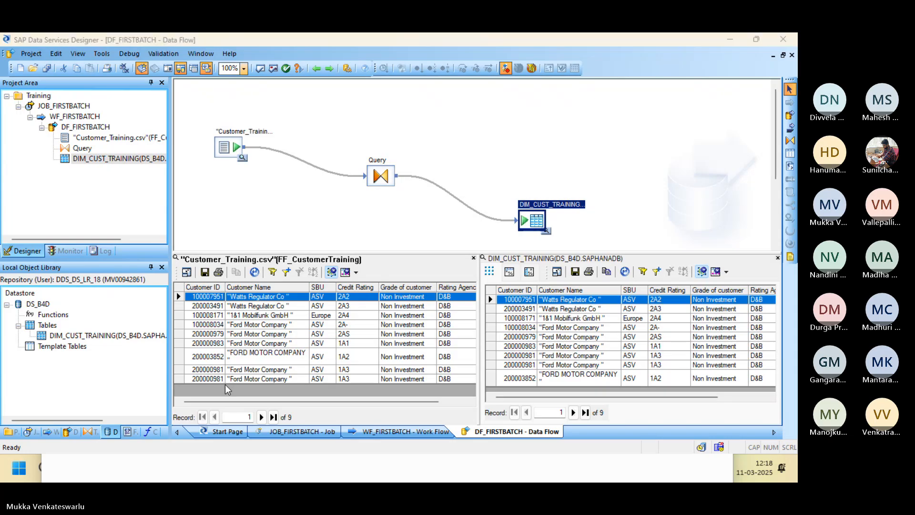
key(alt+Tab)
key(alt+Tab)
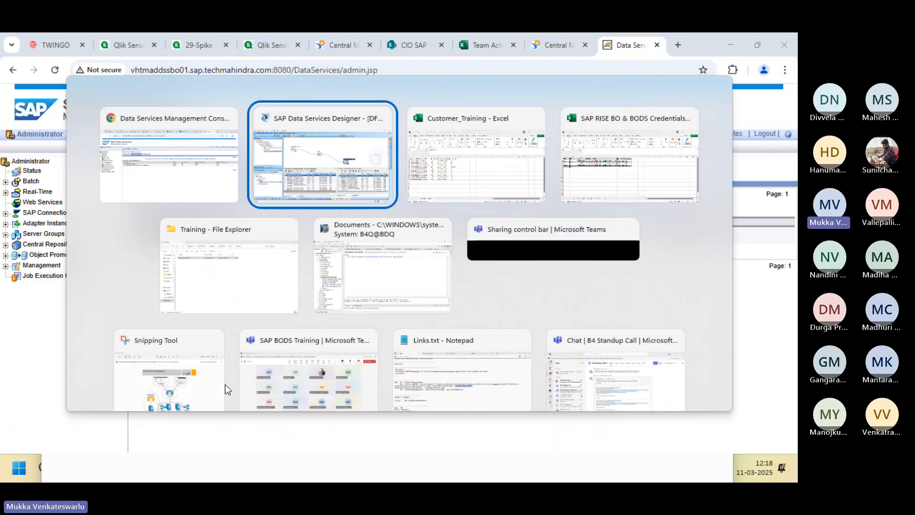
key(alt+Tab)
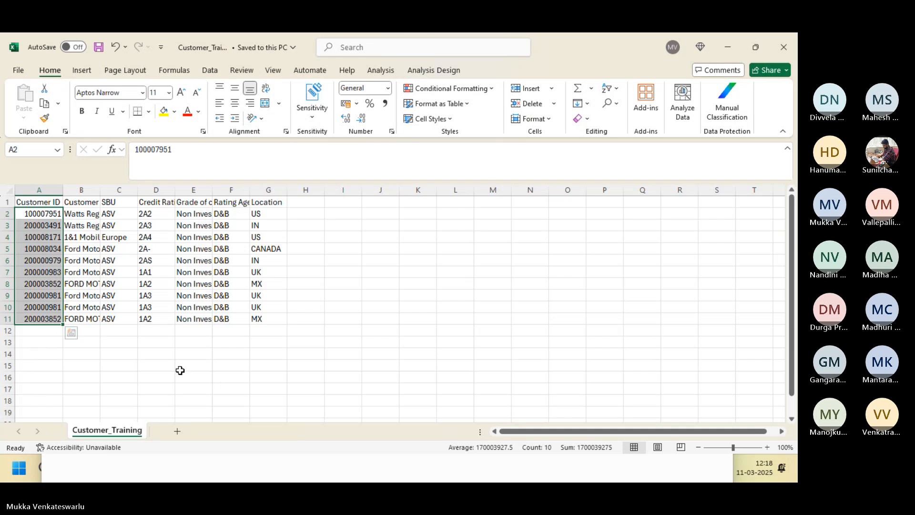
Clear the column A selection and save Customer_Training.csv in Excel, then return to Designer.
click(180, 370)
key(alt+Tab)
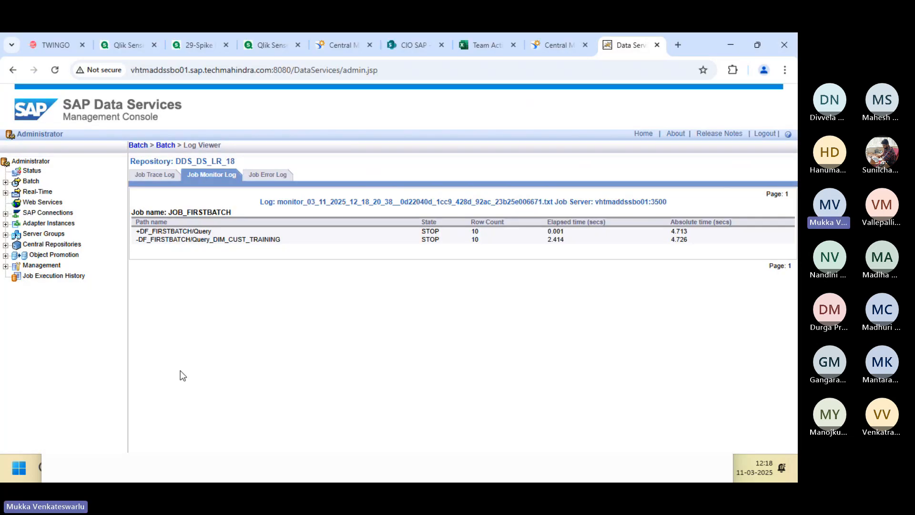
key(alt+Tab)
key(alt+Tab)
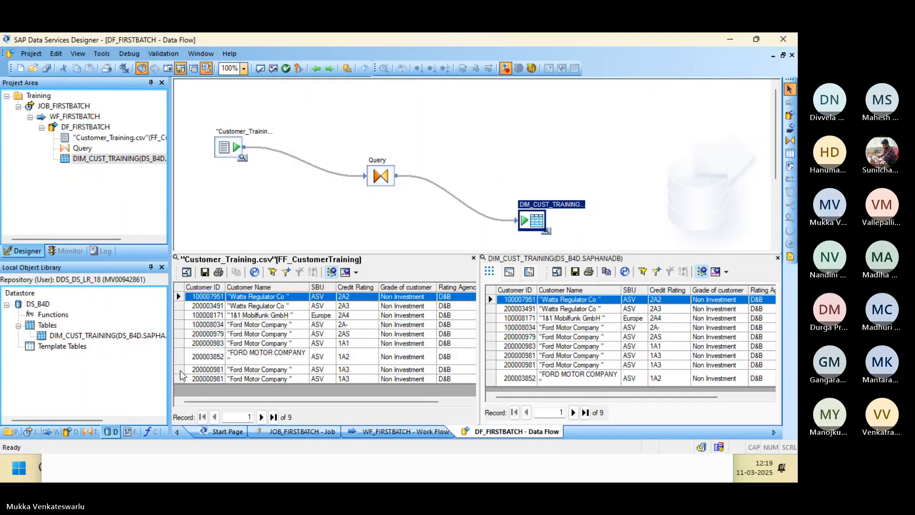
key(alt+Tab)
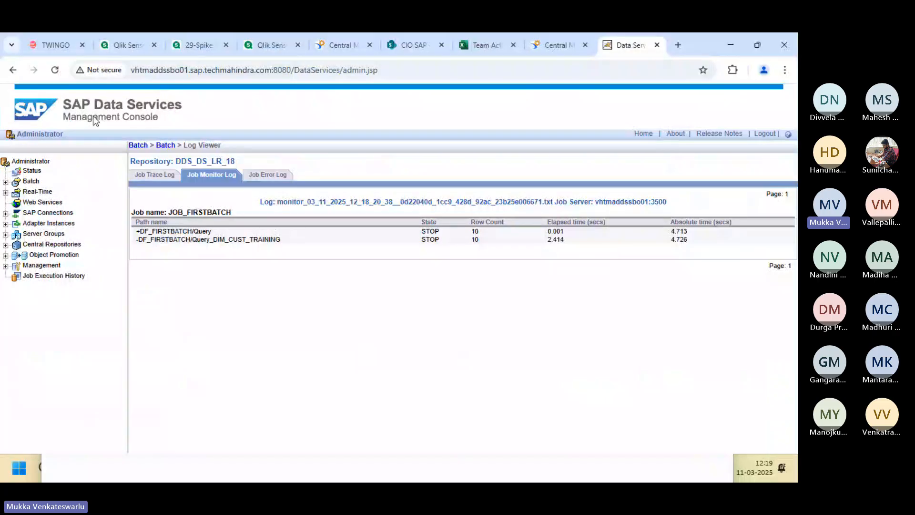
key(alt+Tab)
key(alt+Tab)
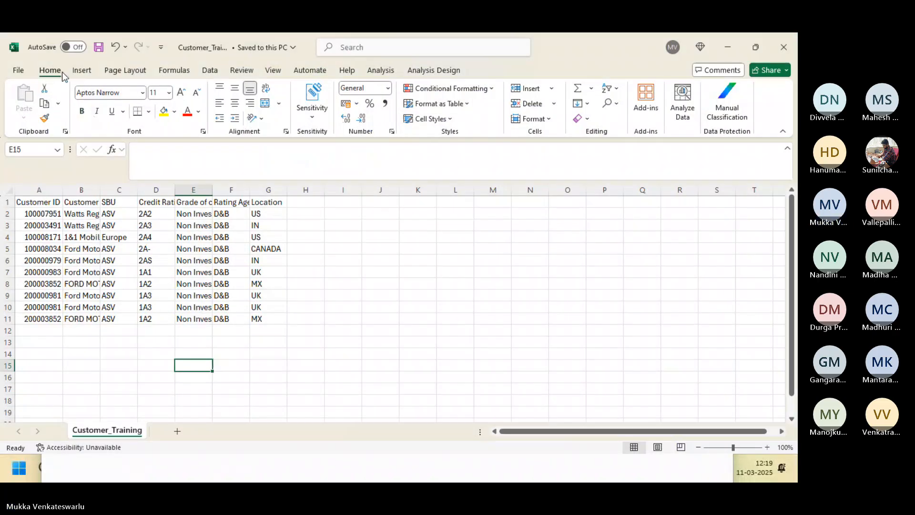
click(99, 47)
key(alt+Tab)
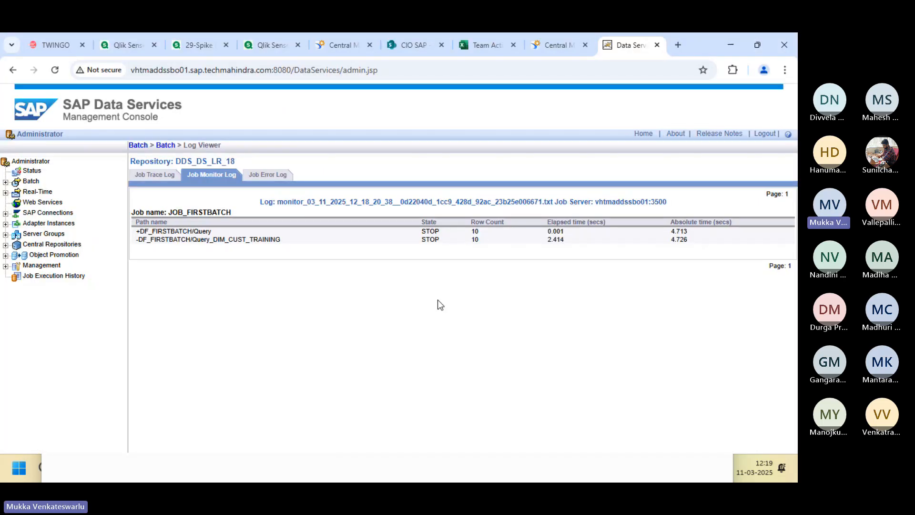
key(alt+Tab)
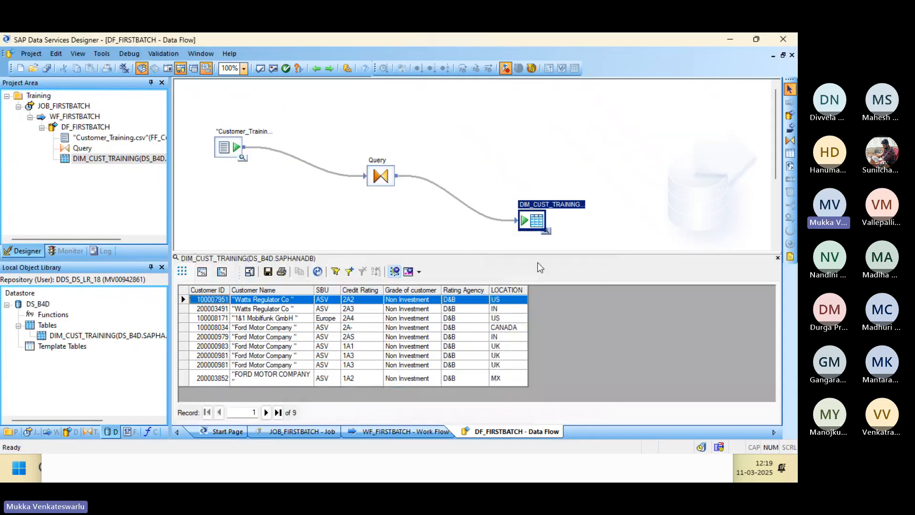
Close the DIM_CUST_TRAINING preview and reopen the Customer_Training.csv source, now showing 10 records.
click(778, 258)
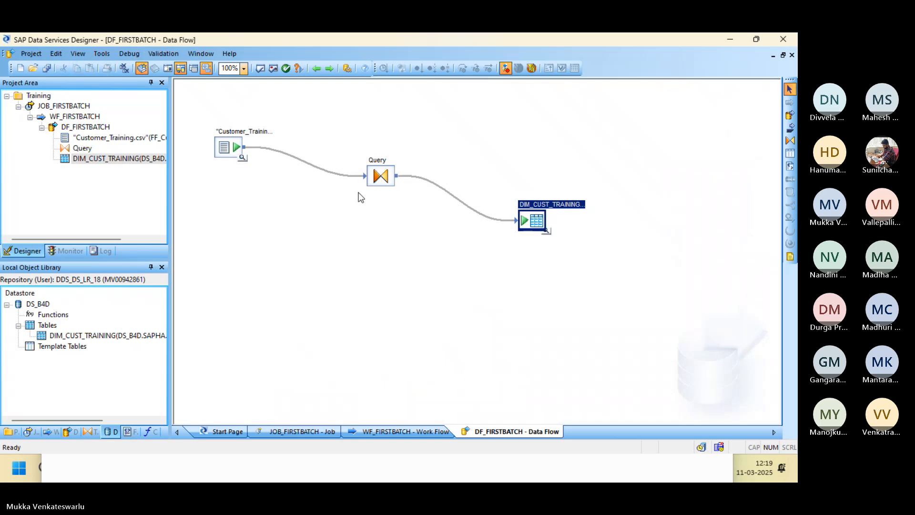
click(243, 157)
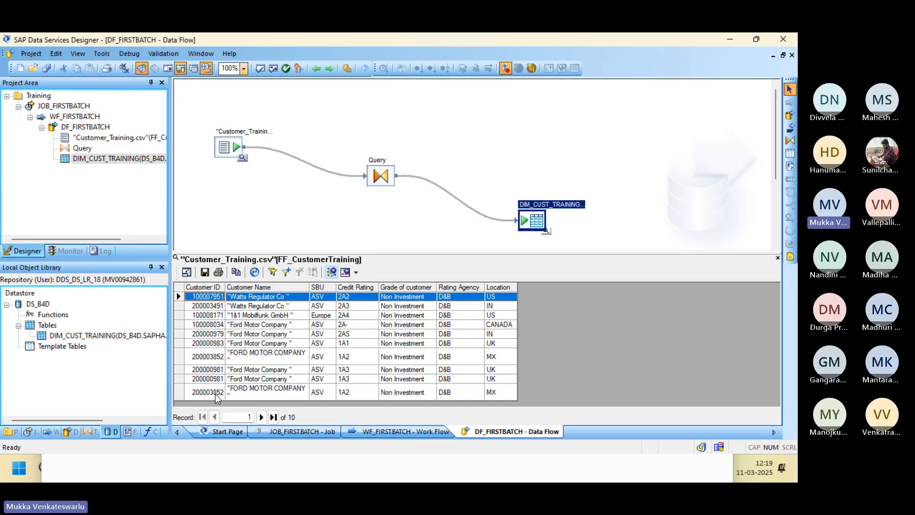
key(alt+Tab)
key(alt+Tab)
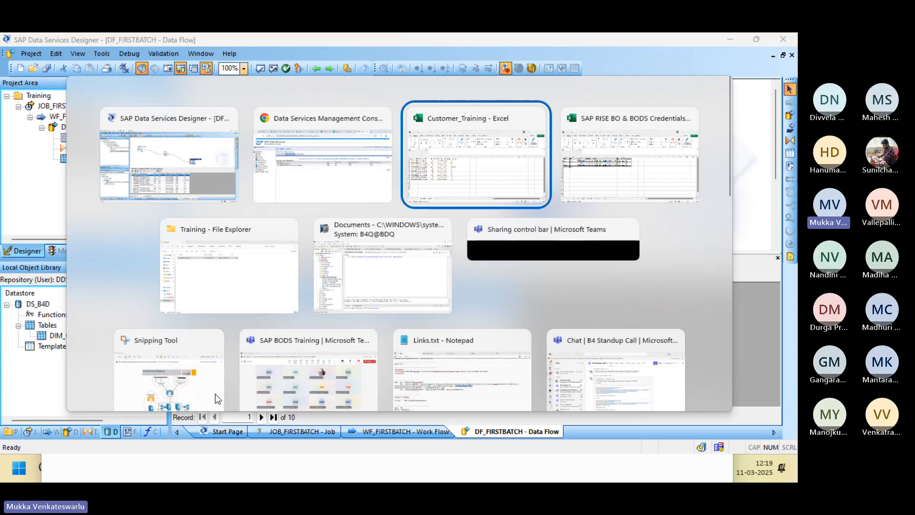
key(alt+Tab)
key(alt+Tab)
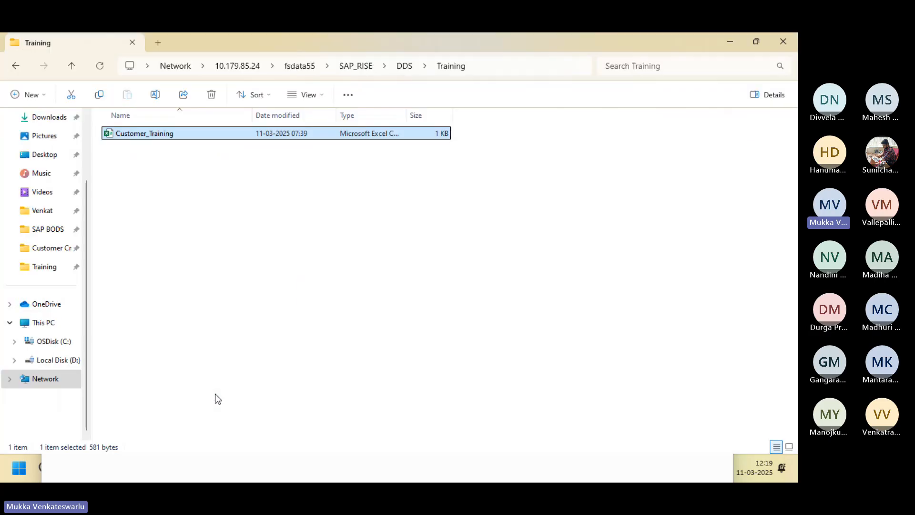
key(alt+Tab)
key(alt+Tab)
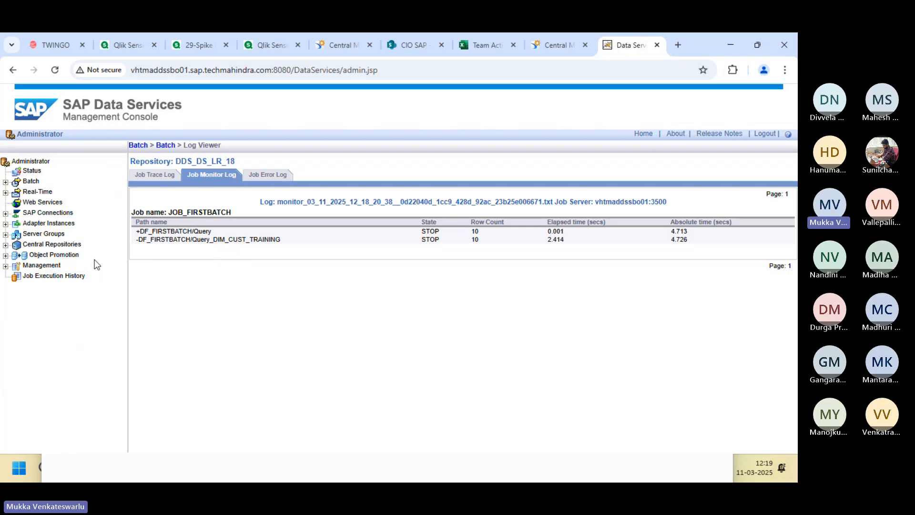
Execute JOB_FIRSTBATCH again and open its Job Monitor Log showing 10 rows per step.
click(227, 213)
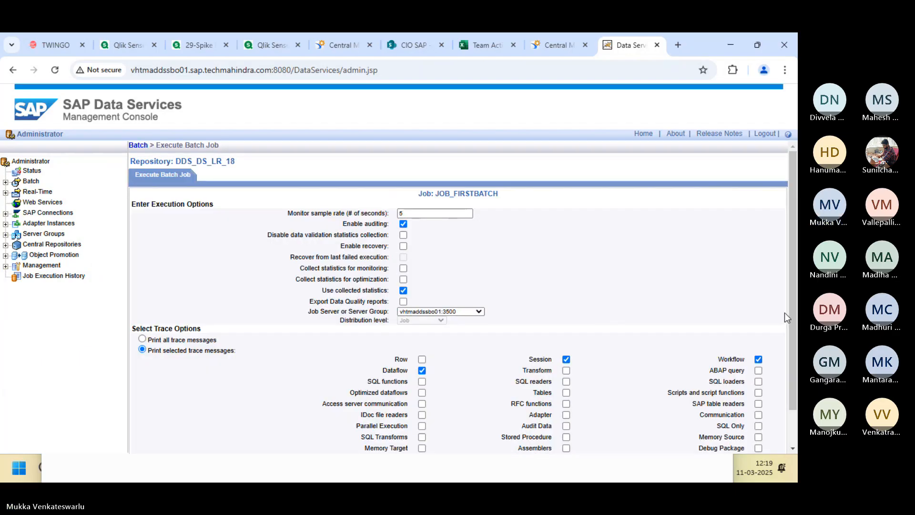
scroll(791, 320, down, 1)
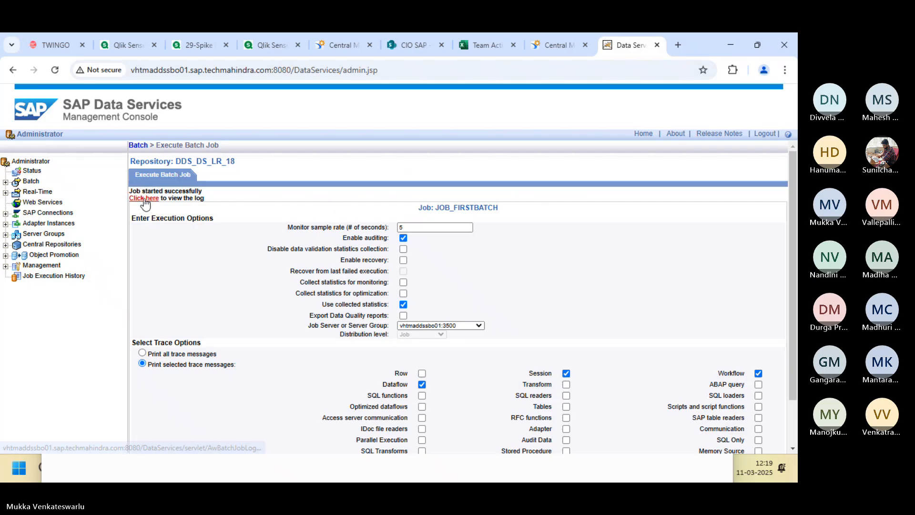
click(143, 198)
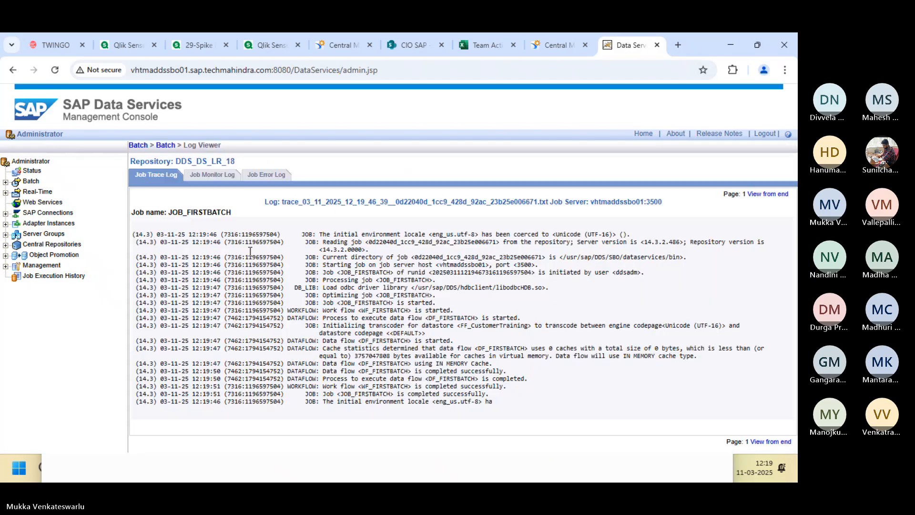
click(212, 175)
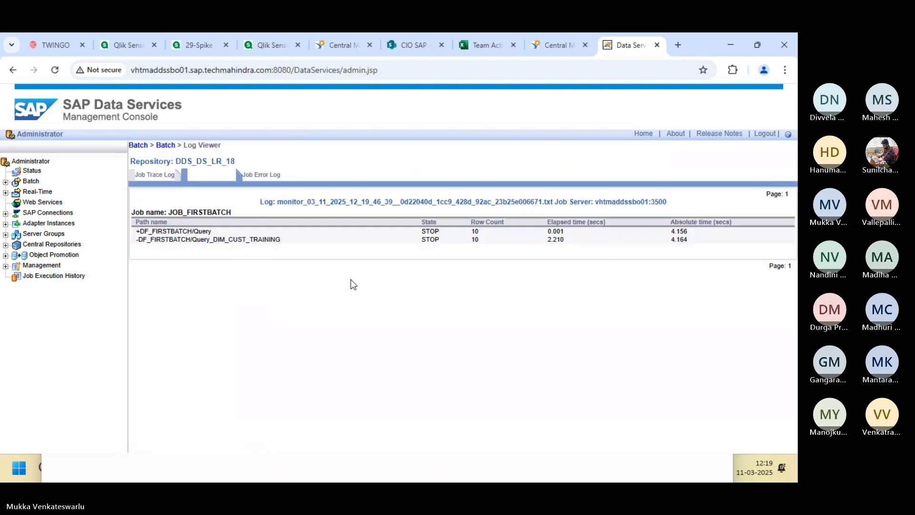
key(alt+Tab)
key(alt+Tab)
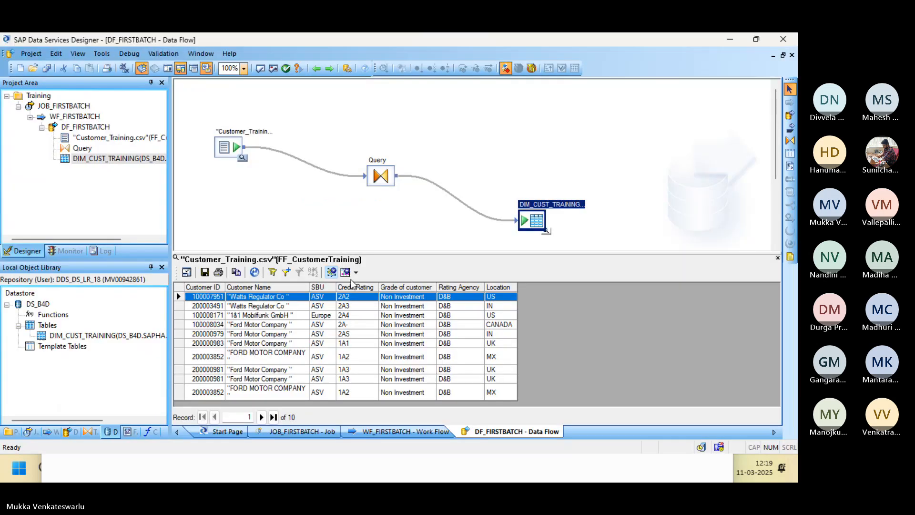
Compare FORD MOTOR COMPANY source records 7 and 10 with the target, then open DIM_CUST_TRAINING's editor.
click(550, 241)
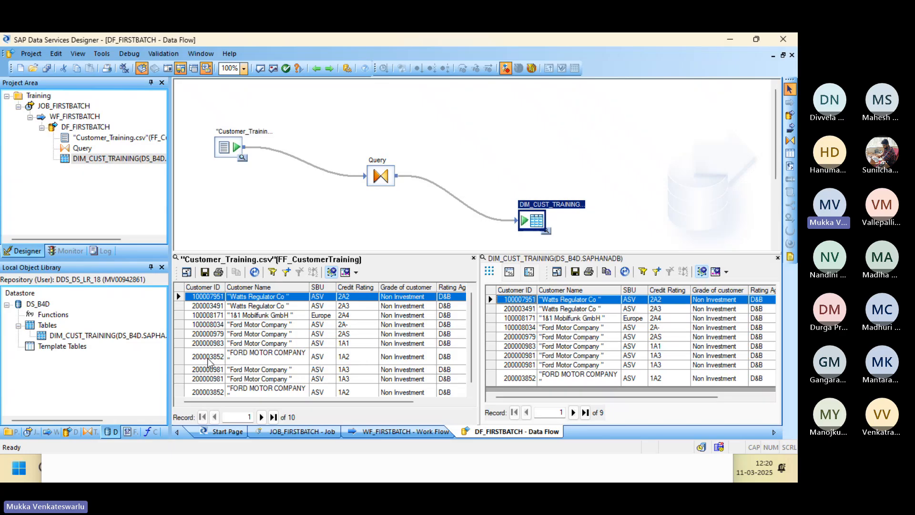
click(180, 356)
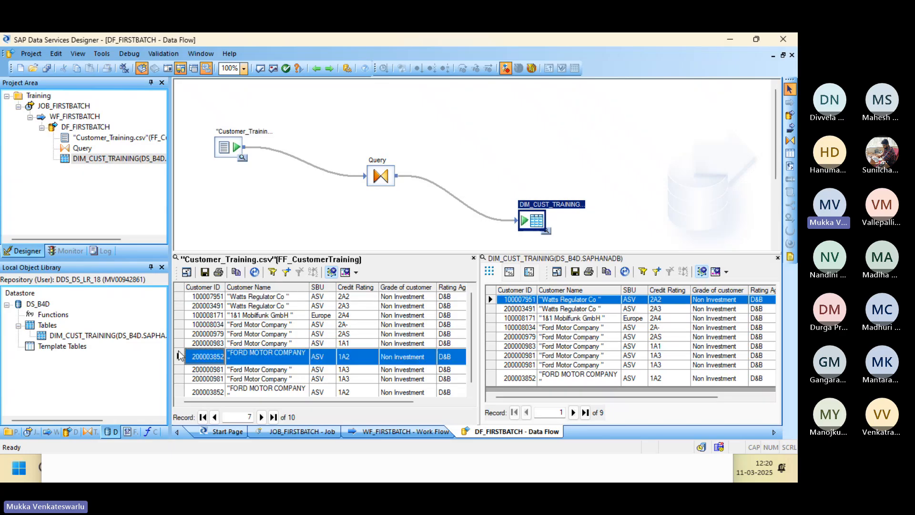
click(184, 392)
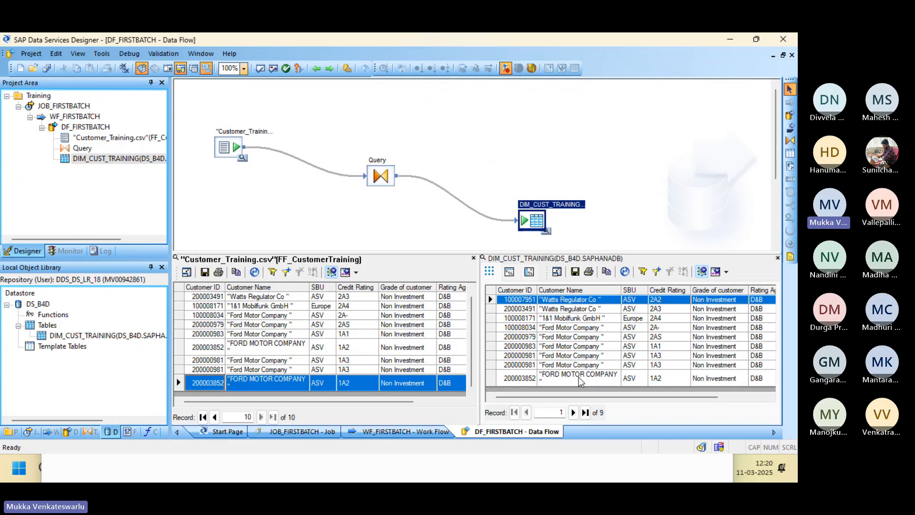
double_click(535, 221)
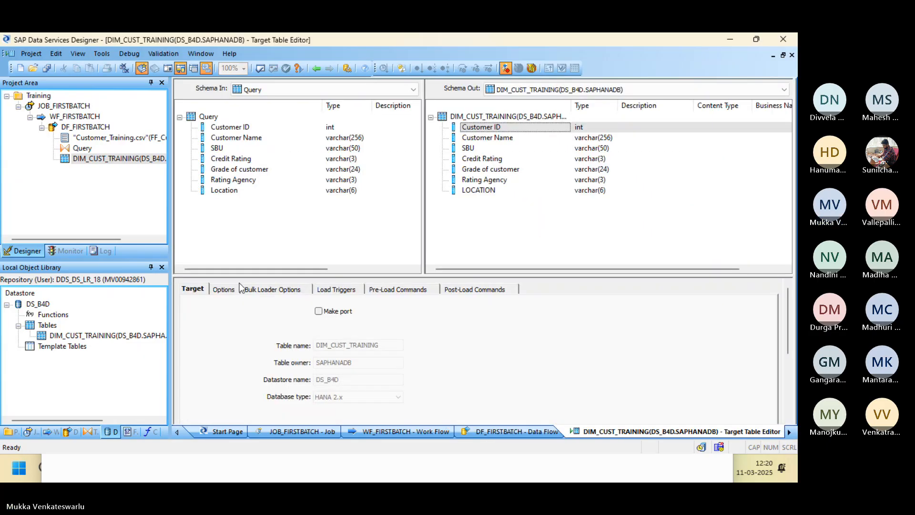
Review the target's Options tab down to Update control and Auto correct load, then return to the monitor log.
click(227, 288)
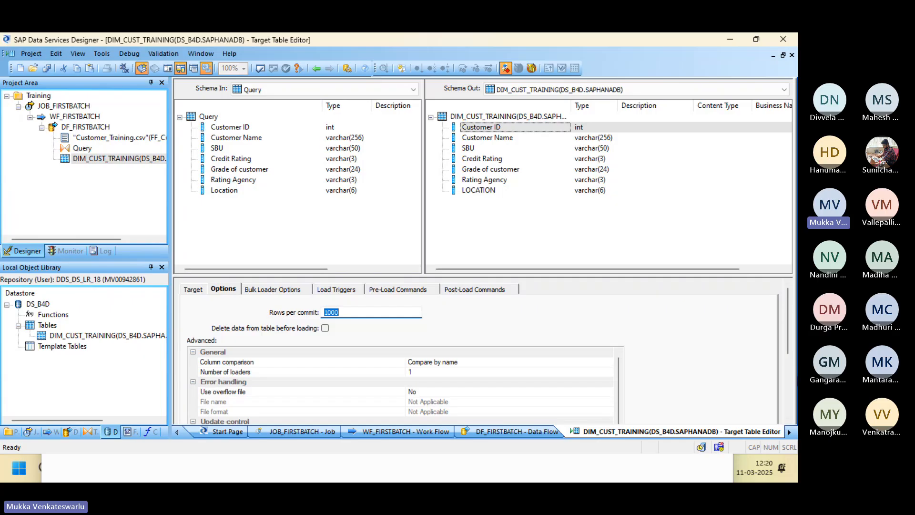
drag(790, 347, 790, 393)
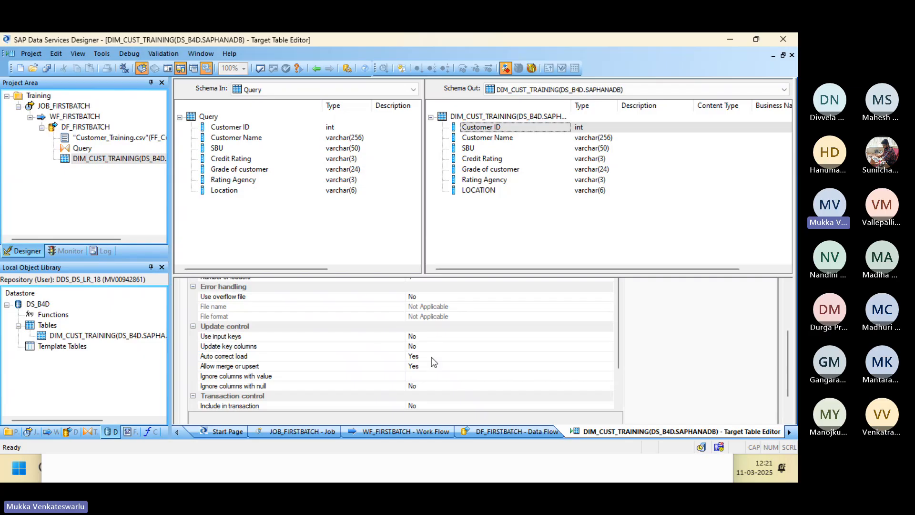
key(alt+Tab)
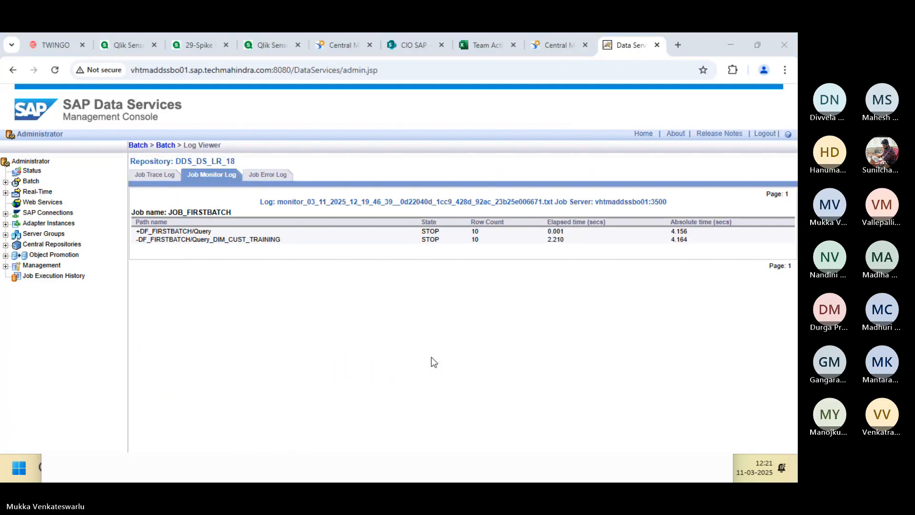
Delete rows 10 and 11 from the Customer_Training sheet and return to Designer.
key(alt+Tab)
key(alt+Tab)
key(alt+Tab)
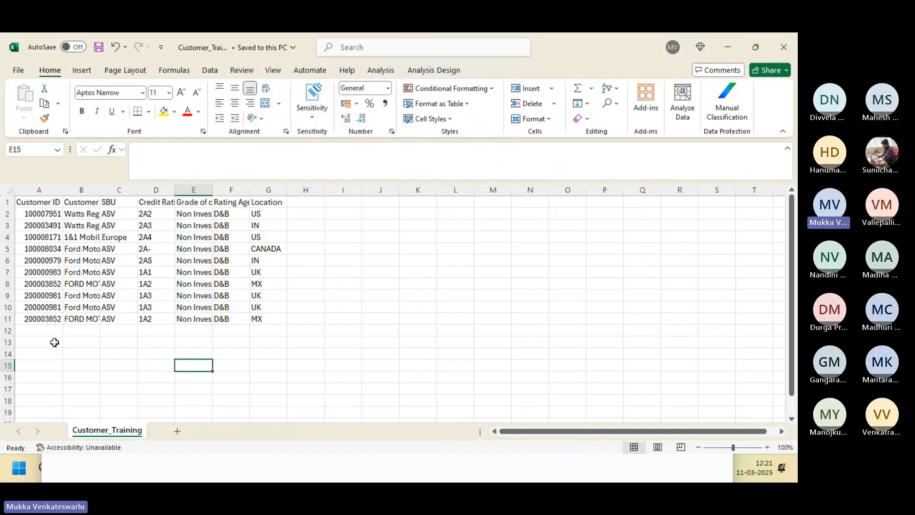
click(4, 319)
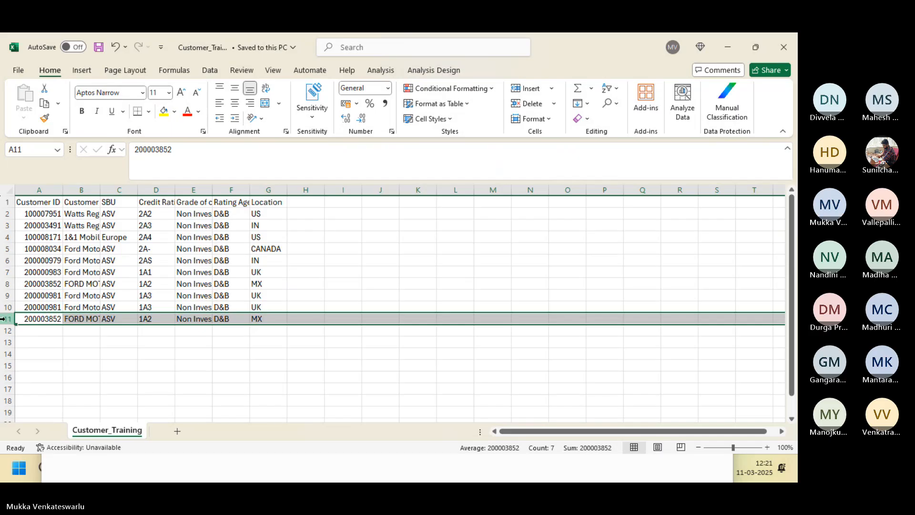
drag(5, 319, 5, 309)
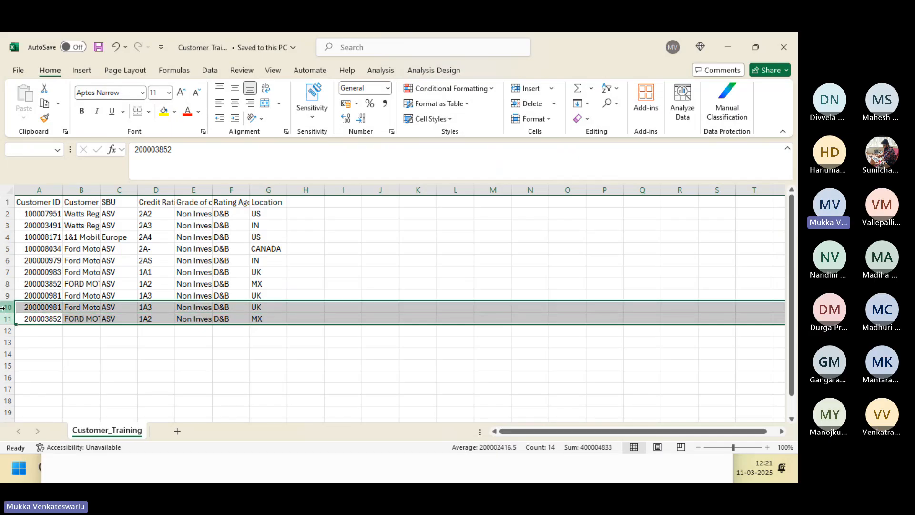
right_click(6, 308)
click(47, 222)
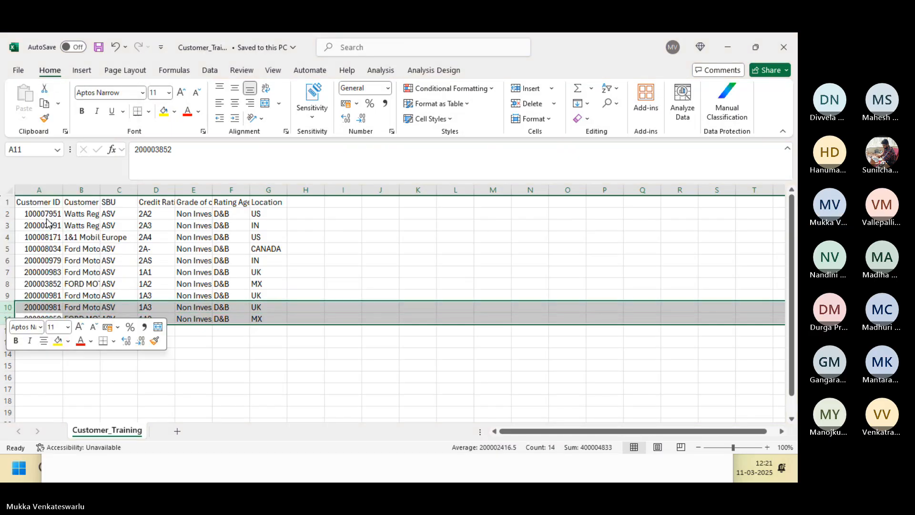
key(alt+Tab)
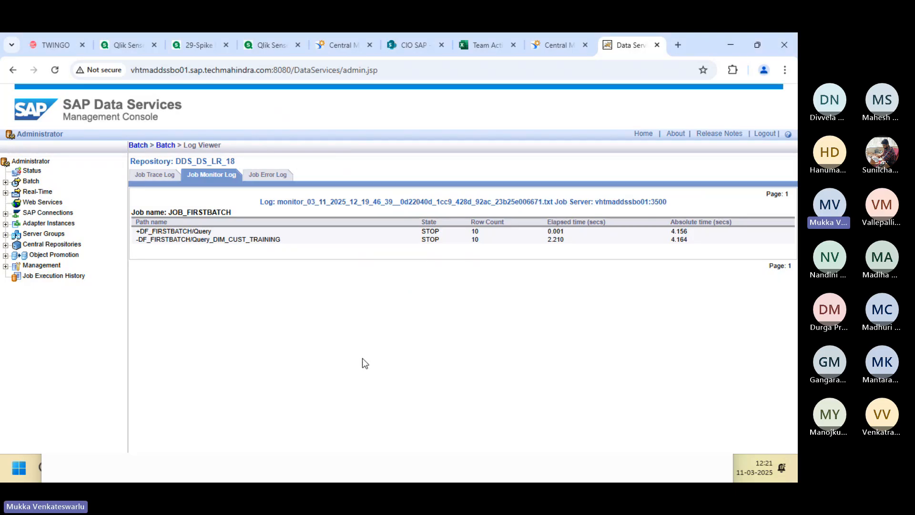
key(alt+Tab)
key(alt+Tab)
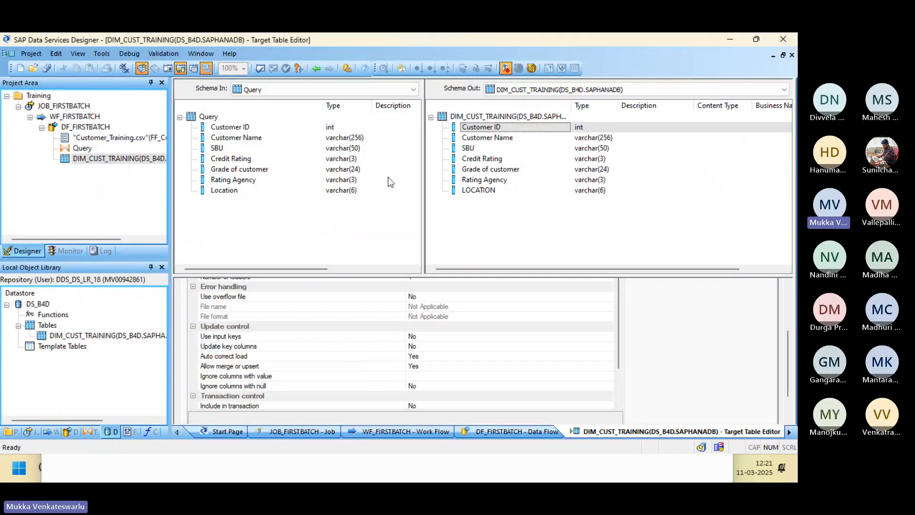
Close both data views and preview the 9 rows loaded into DIM_CUST_TRAINING.
click(317, 70)
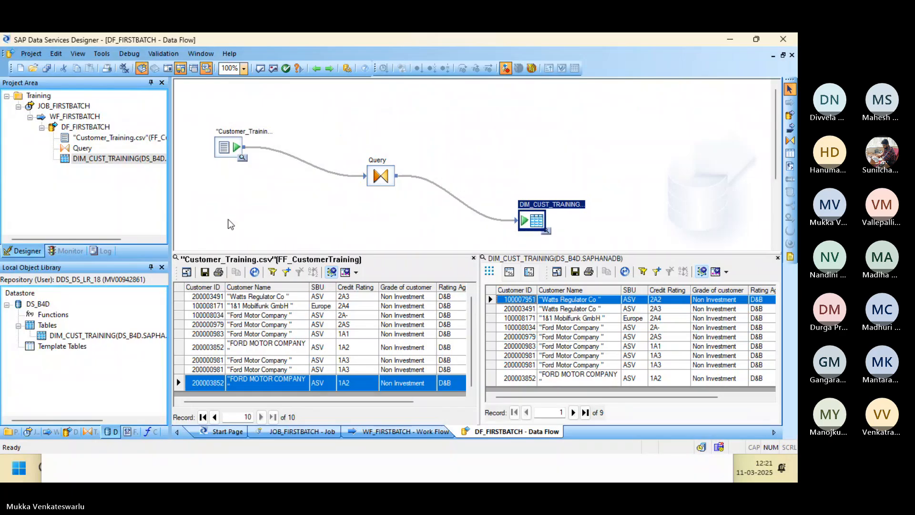
click(243, 161)
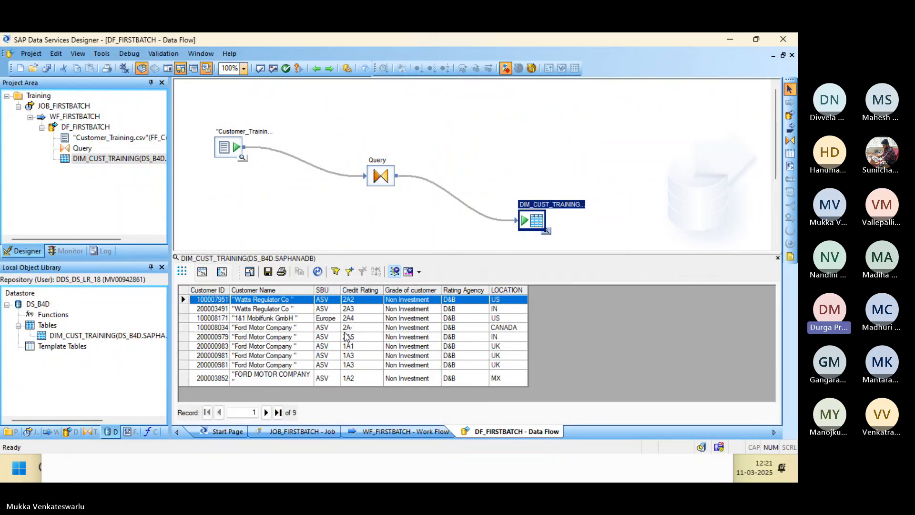
click(778, 258)
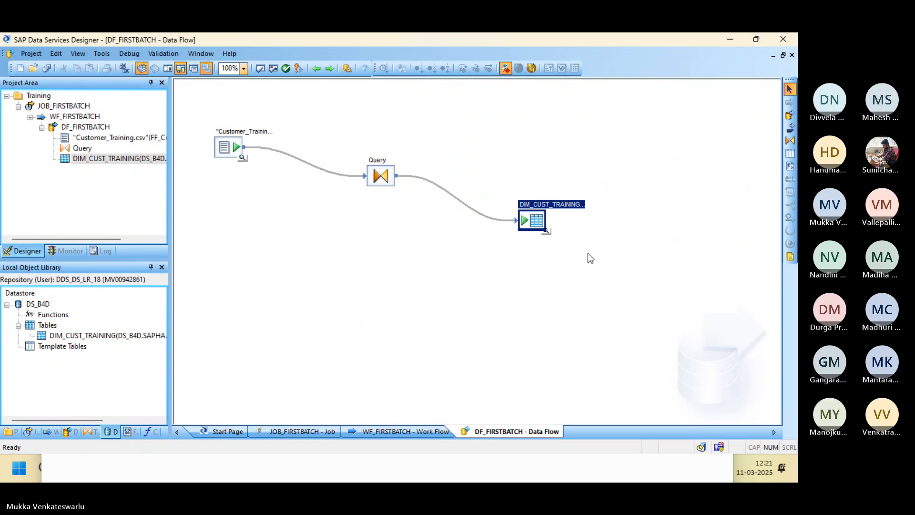
click(546, 231)
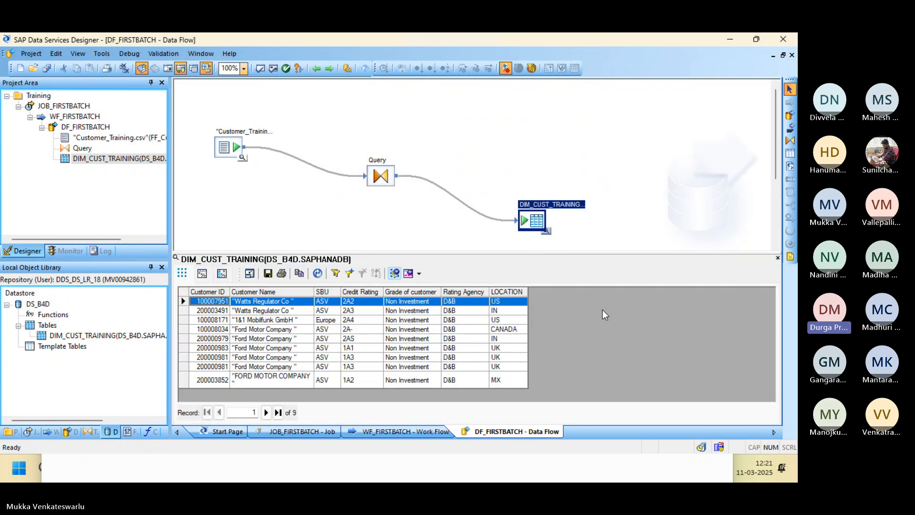
Open the DIM_CUST_TRAINING Target Table Editor and view its Options and Target tabs.
double_click(530, 217)
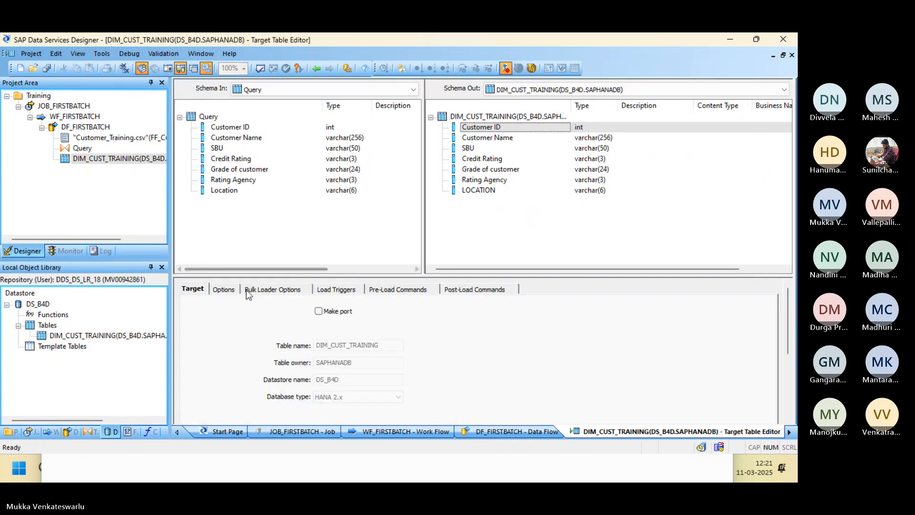
click(233, 291)
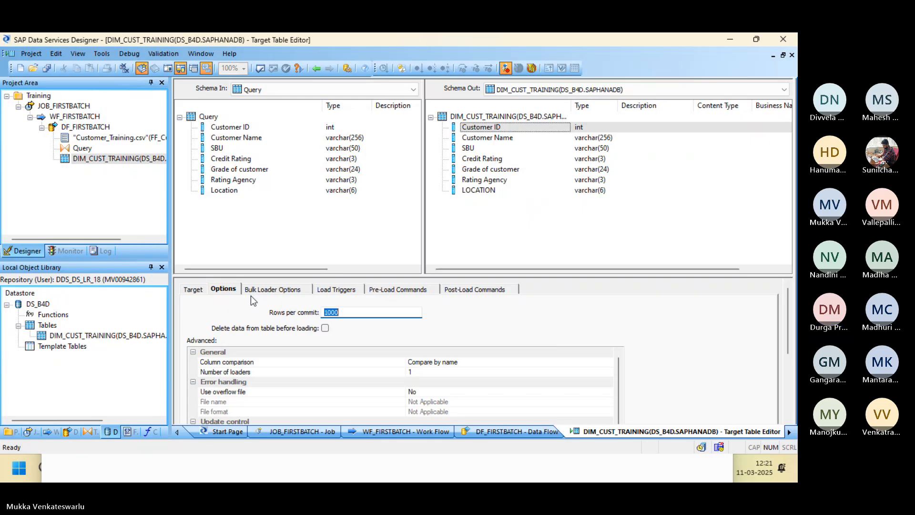
click(199, 290)
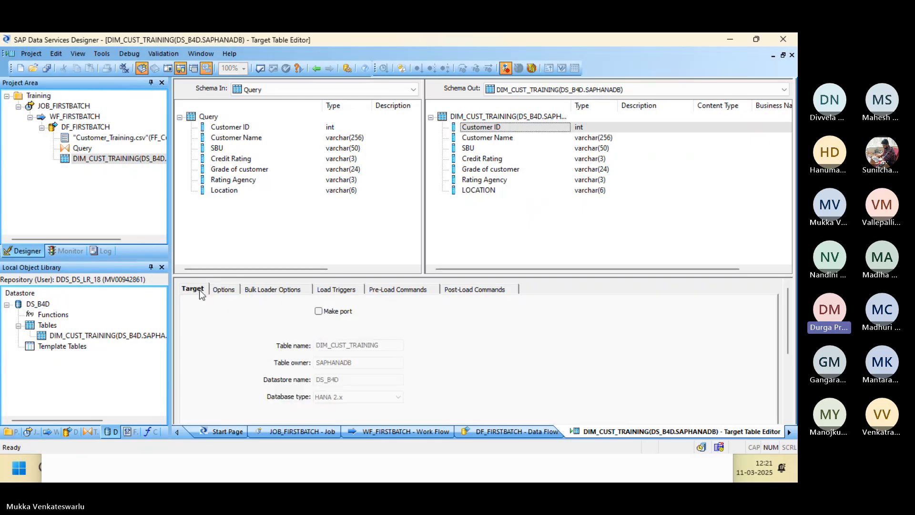
Toggle Distinct rows on and off in the Query's SELECT tab, then return to DF_FIRSTBATCH.
click(316, 70)
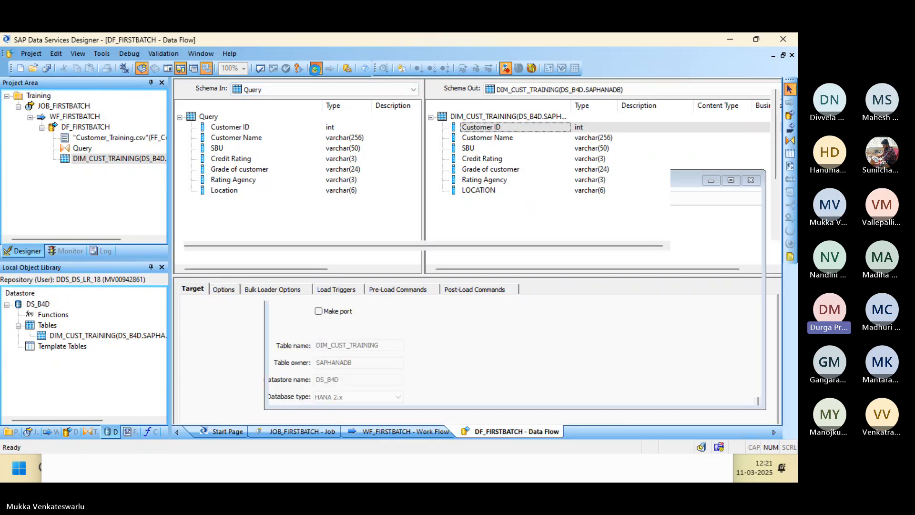
double_click(380, 175)
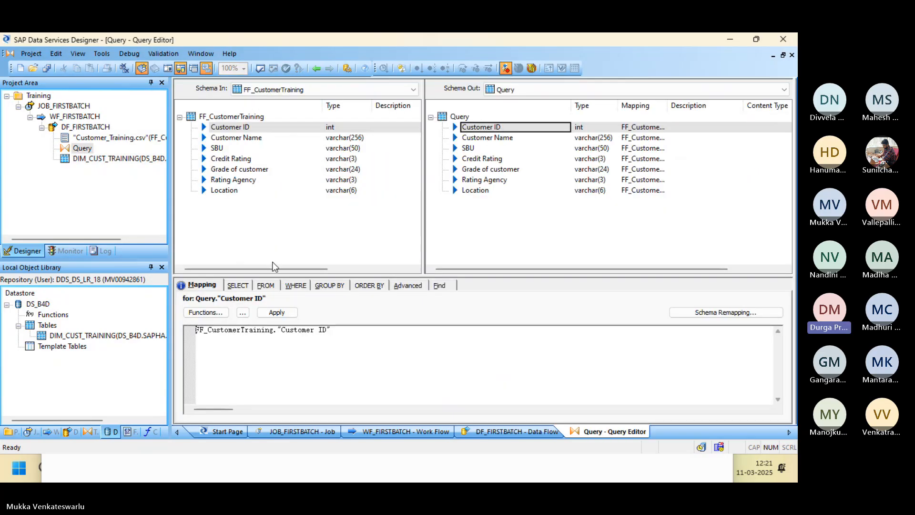
click(242, 286)
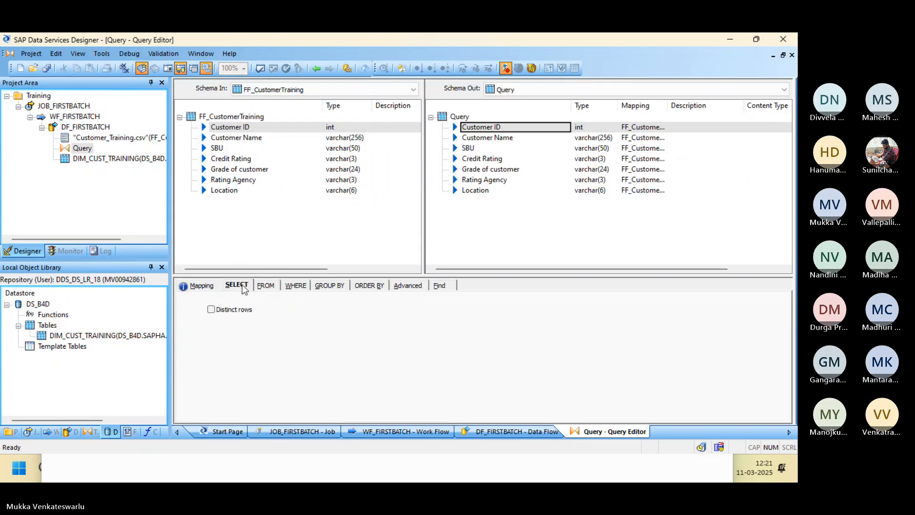
click(211, 310)
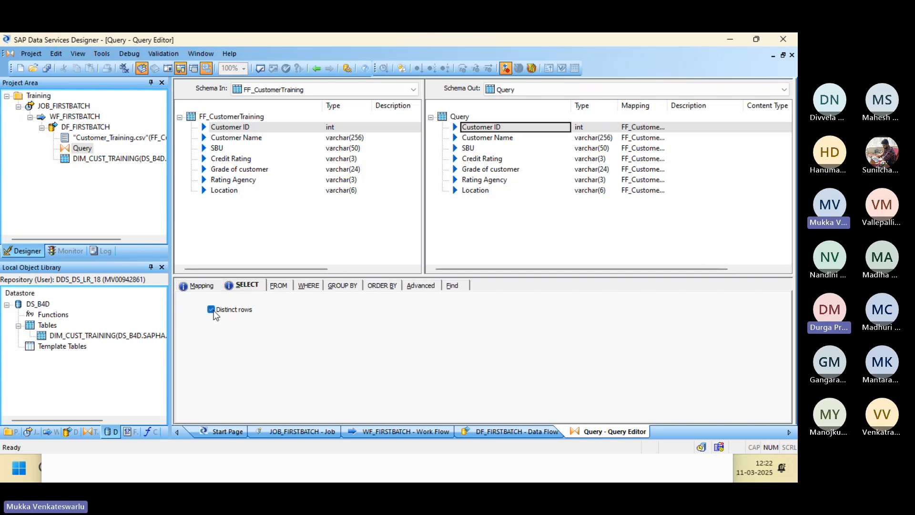
click(213, 311)
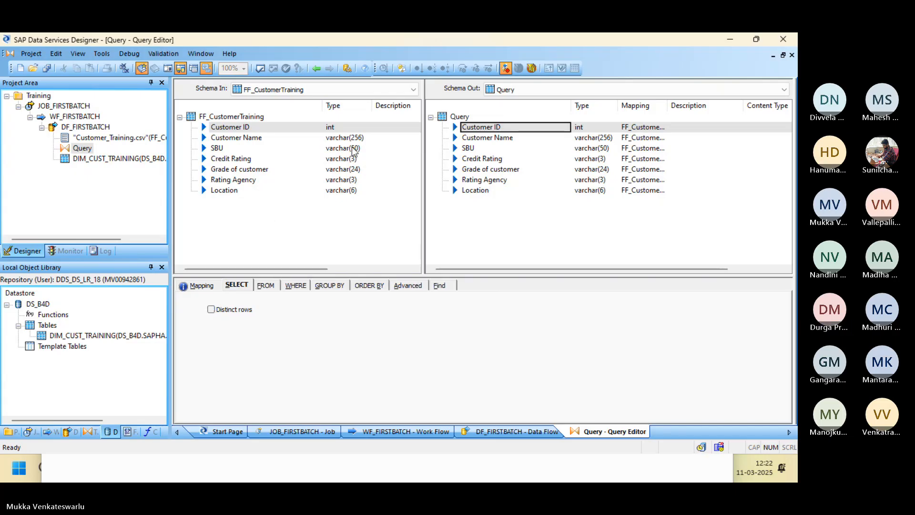
click(316, 68)
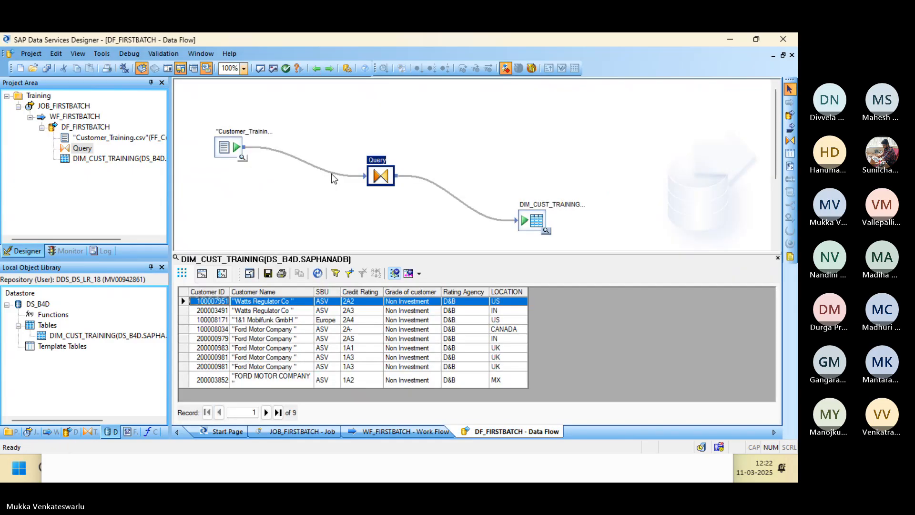
Close the target view, preview the 10 Customer_Training.csv source rows, and move to Excel.
click(778, 258)
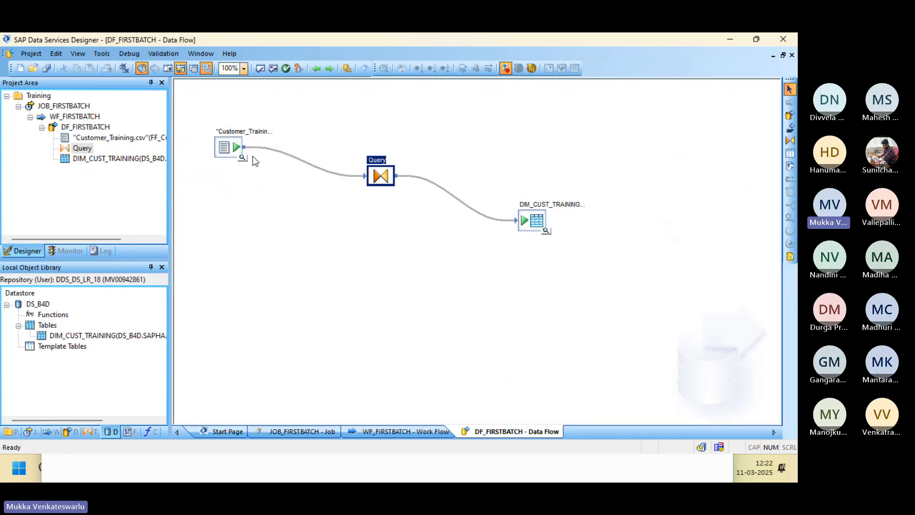
click(242, 160)
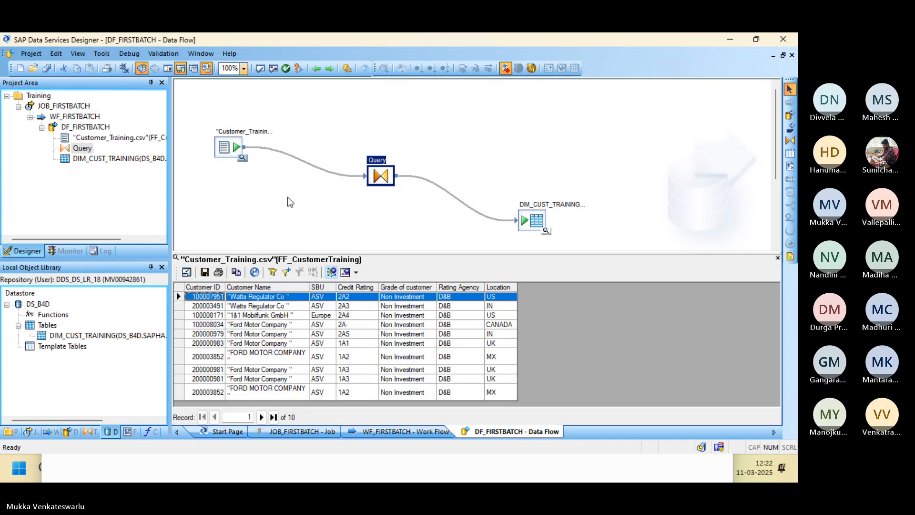
key(alt+Tab)
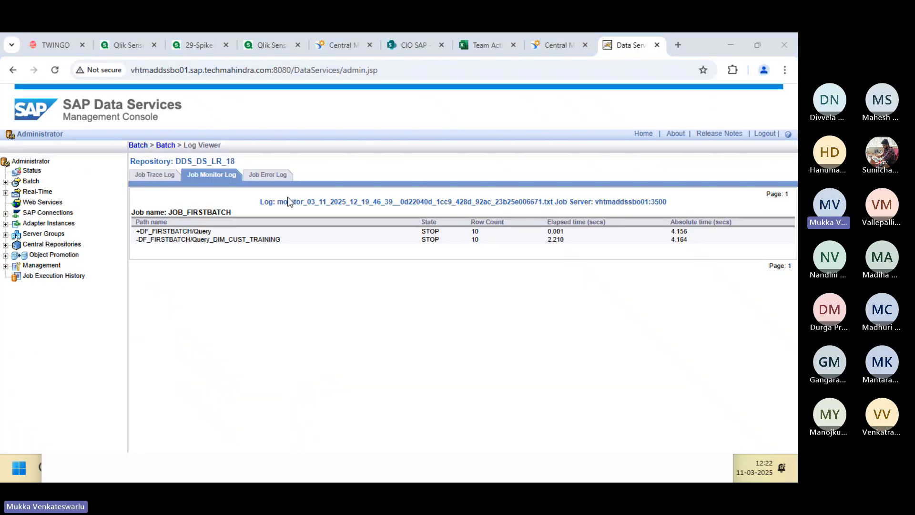
key(alt+Tab)
key(alt+Tab)
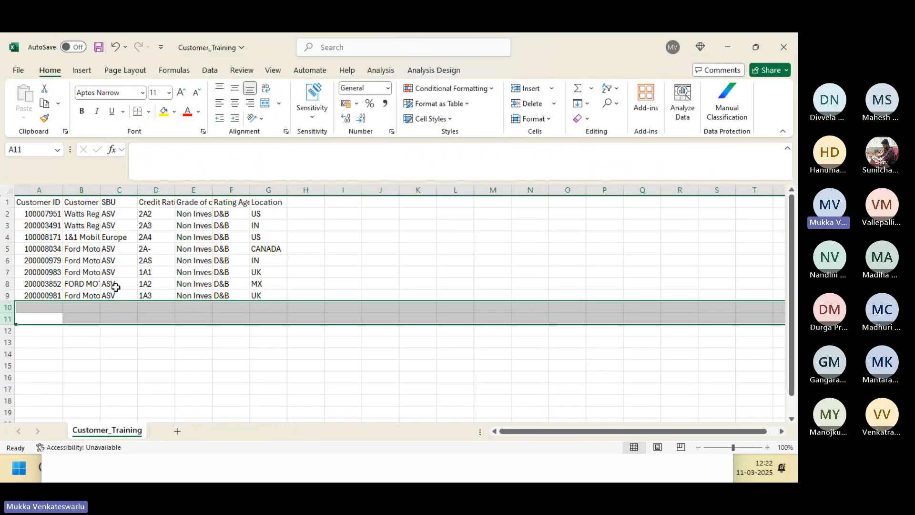
Change cell B9 to 'Ford Motor, Company' with a stray comma and save the file.
double_click(100, 190)
click(121, 251)
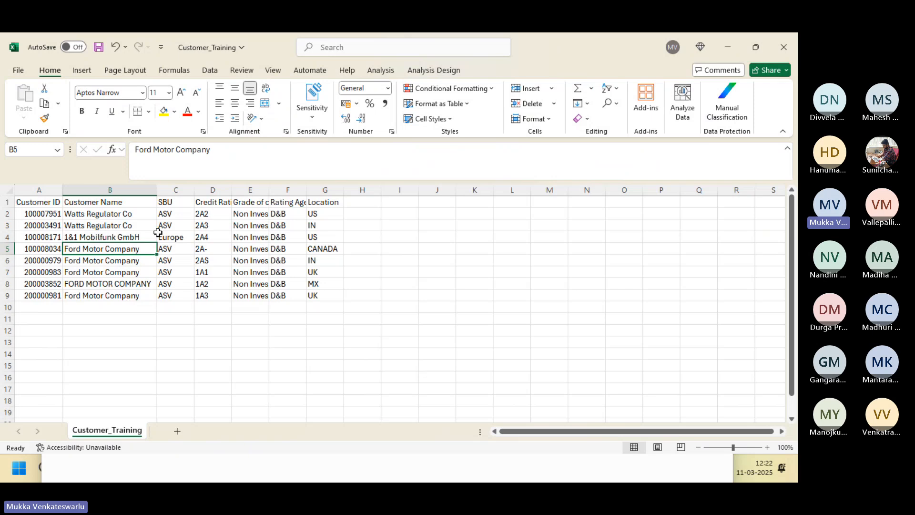
click(99, 297)
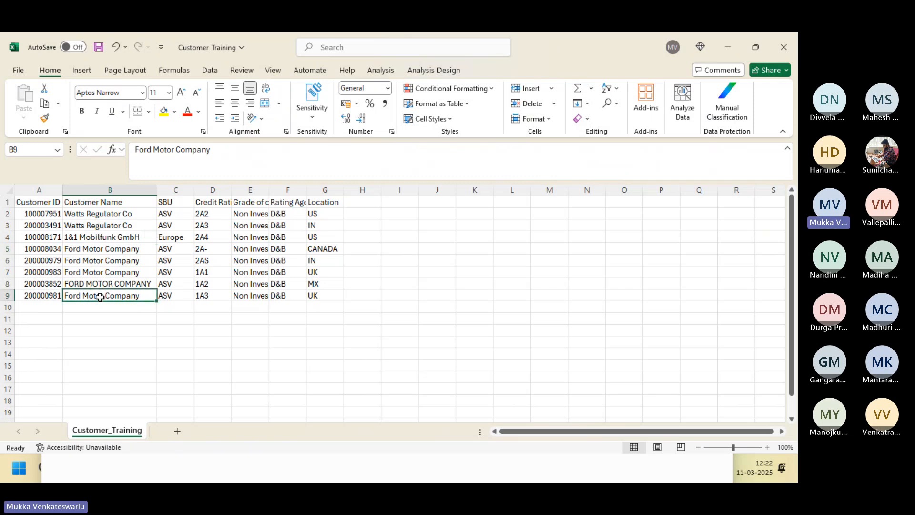
click(174, 150)
text(.)
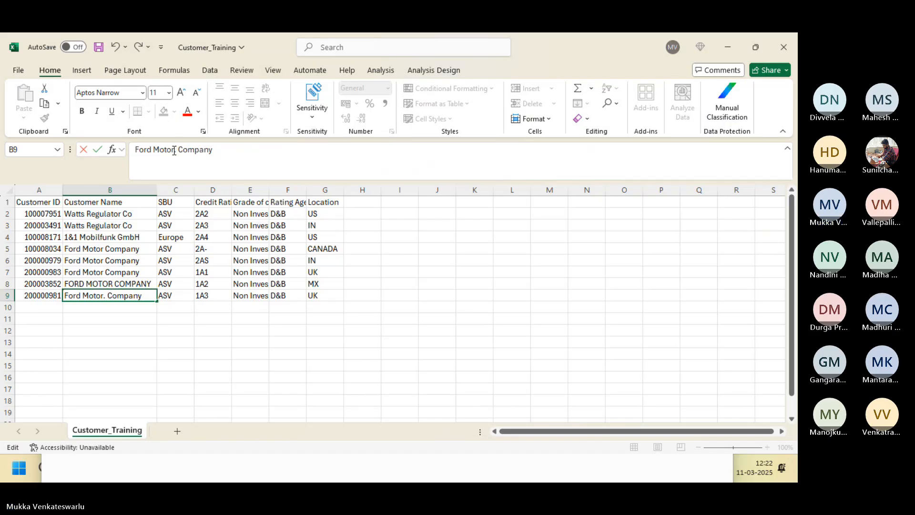
key(BackSpace)
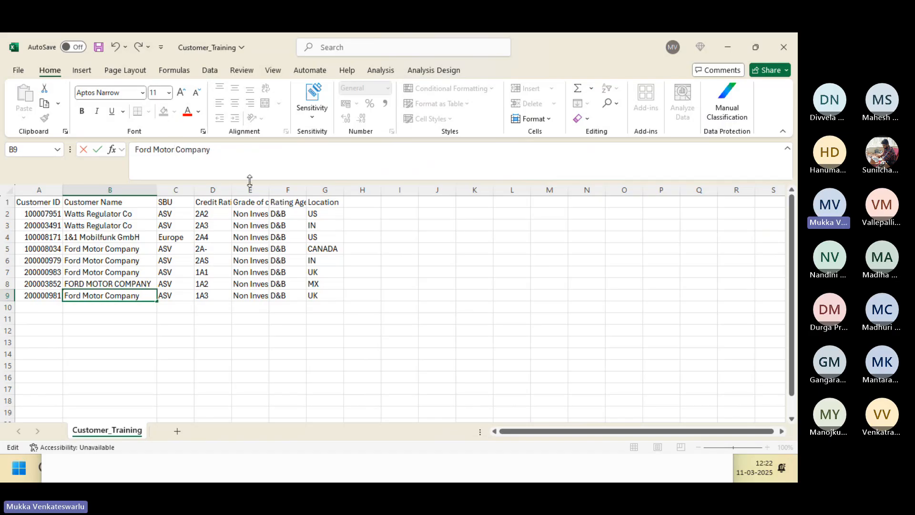
text(,)
key(ctrl+s)
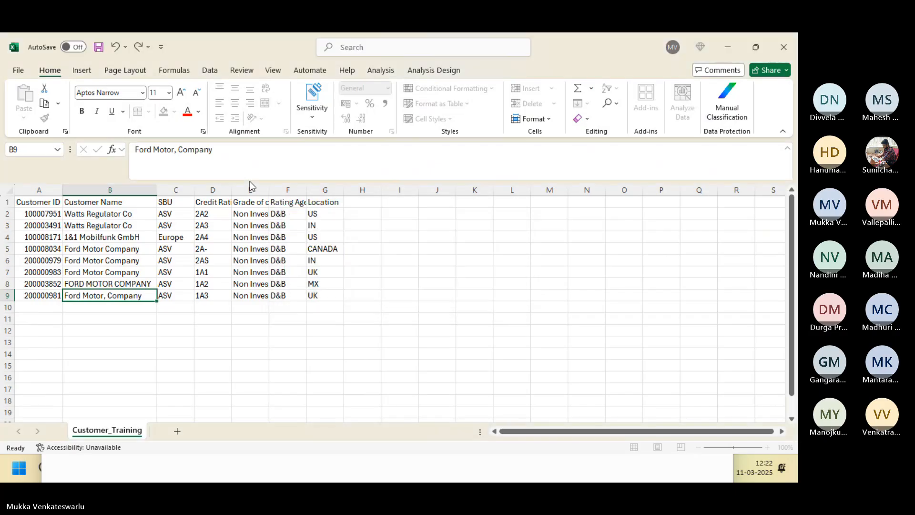
Cycle through the open windows and bring the DF_FIRSTBATCH data flow back to the front.
key(alt+Tab)
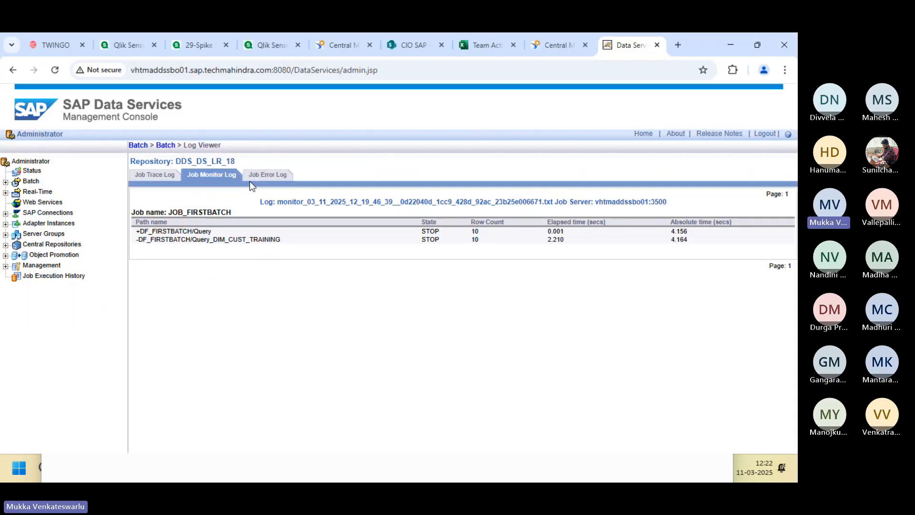
key(alt+Tab)
key(alt+Tab)
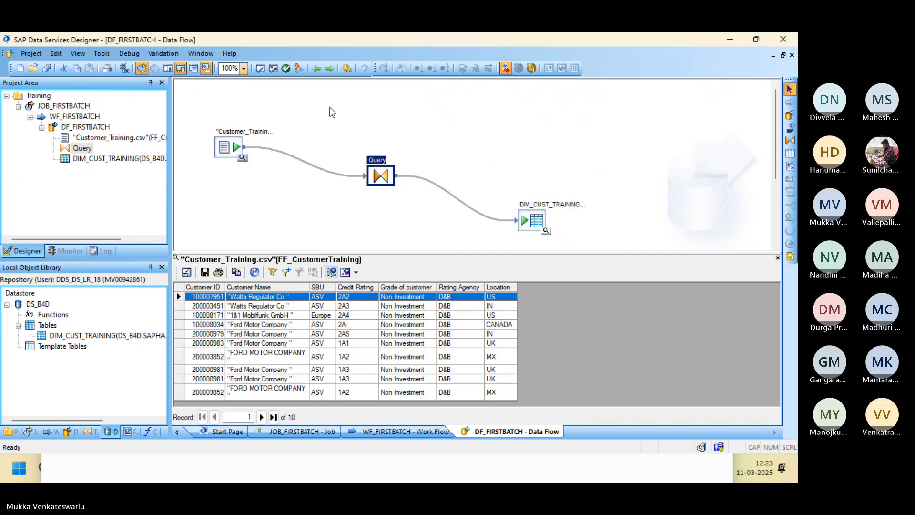
key(alt+Tab)
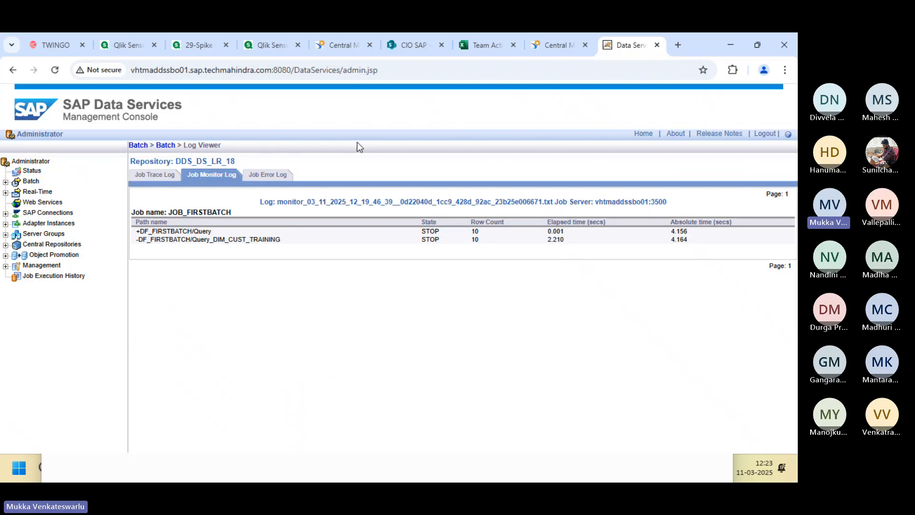
key(alt+Tab)
key(alt+Tab)
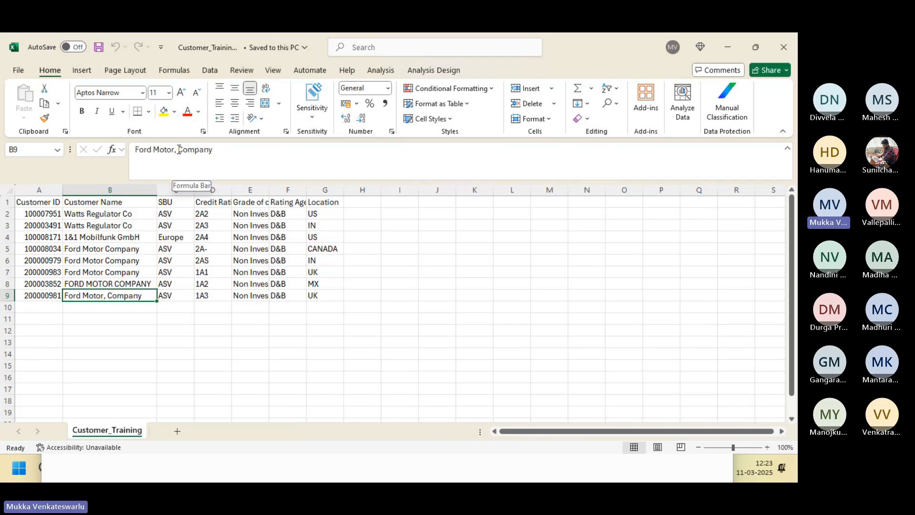
key(alt+Tab)
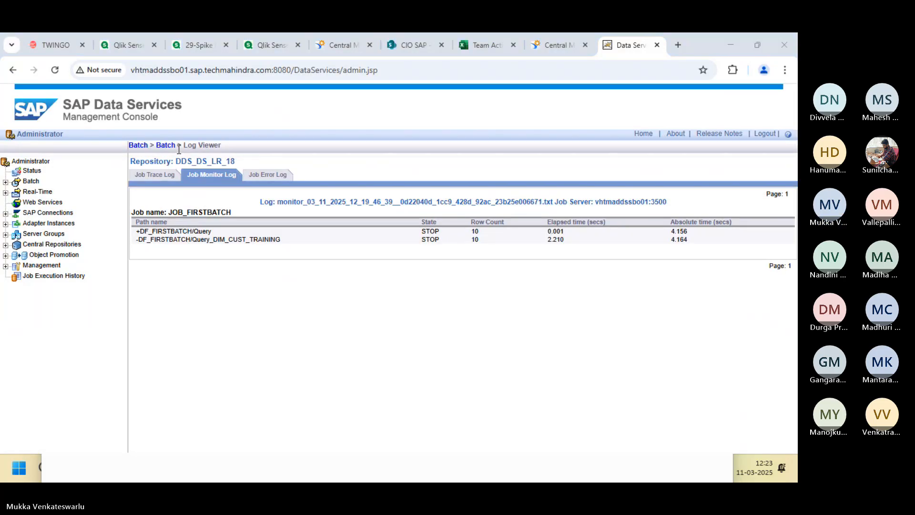
key(alt+Tab)
key(alt+Tab)
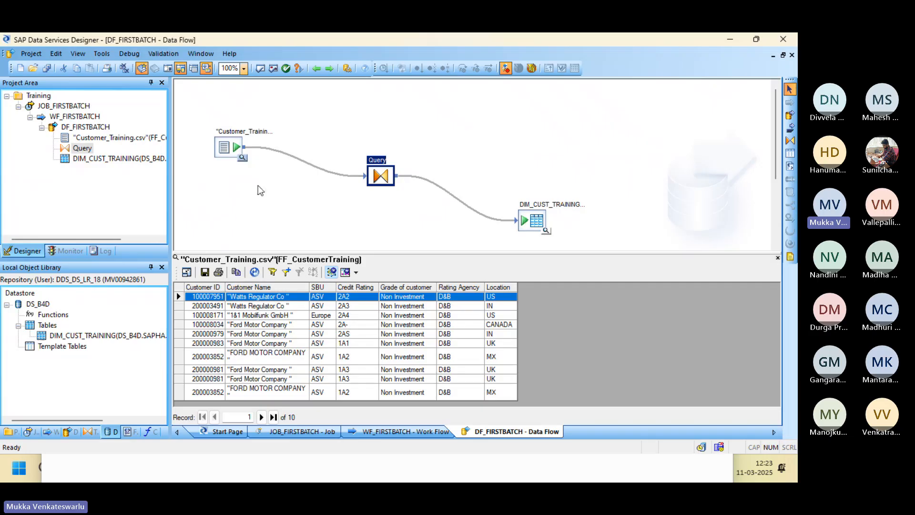
Re-preview Customer_Training.csv data, now only 7 rows with an extra column delimiter error in row 8.
click(778, 258)
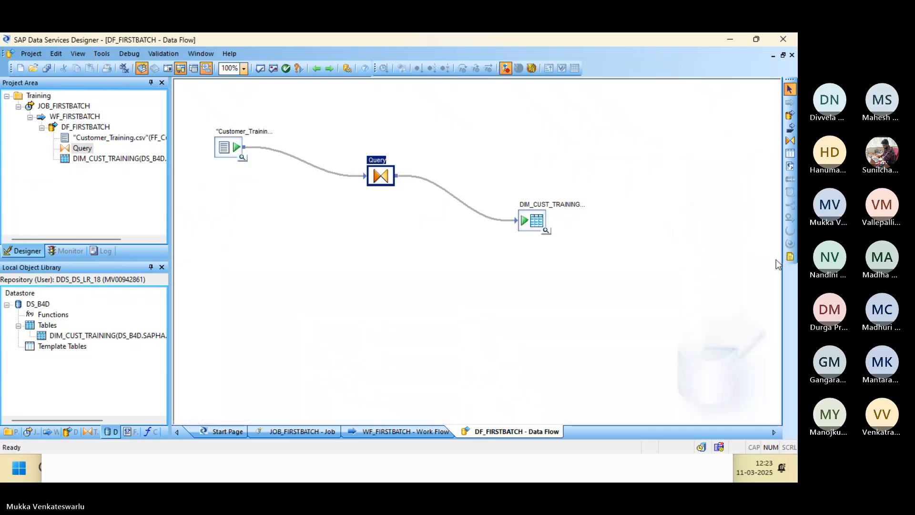
click(242, 158)
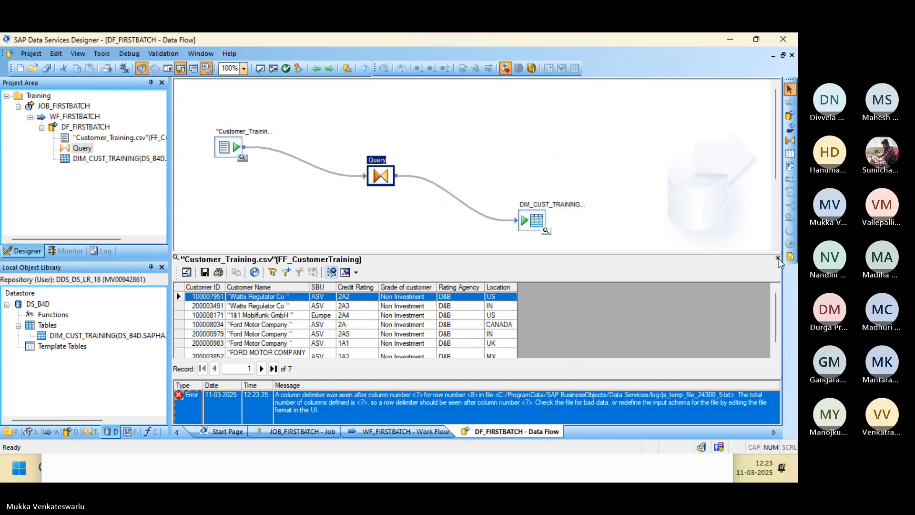
drag(778, 307, 775, 335)
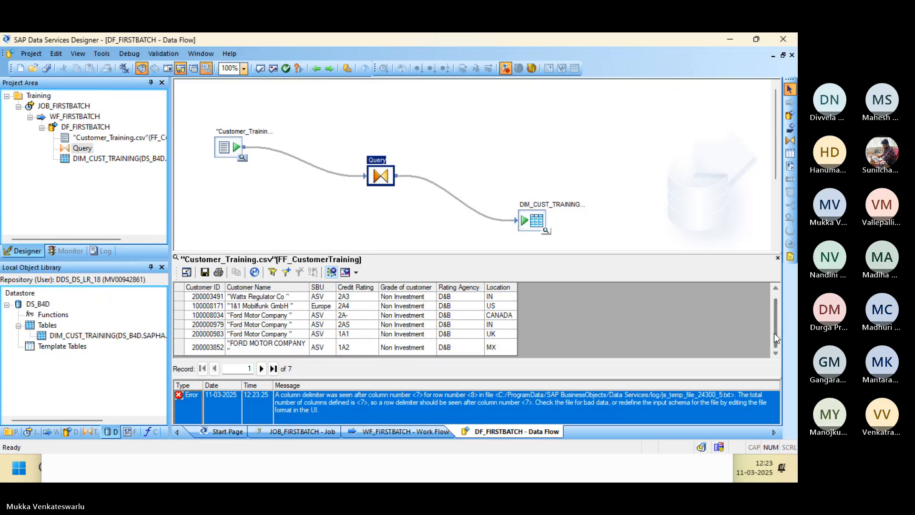
click(777, 258)
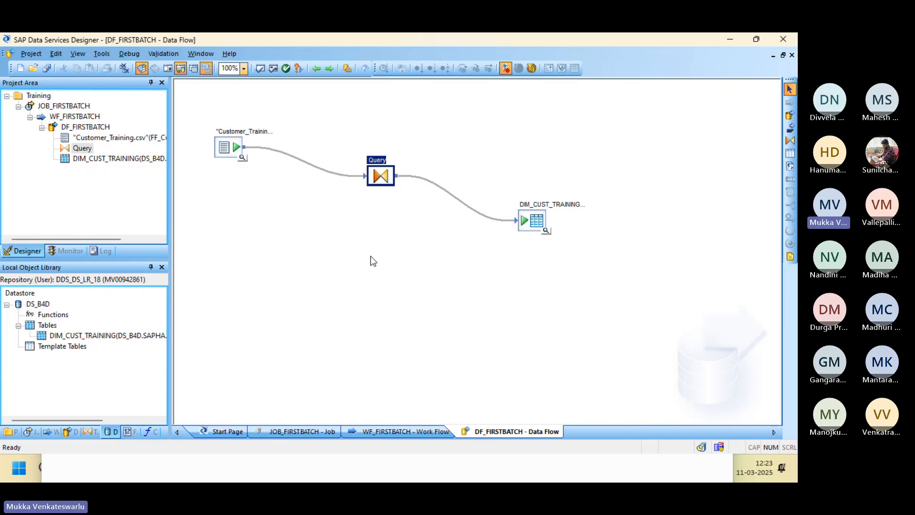
Save all changes in the Designer project.
key(alt+Tab)
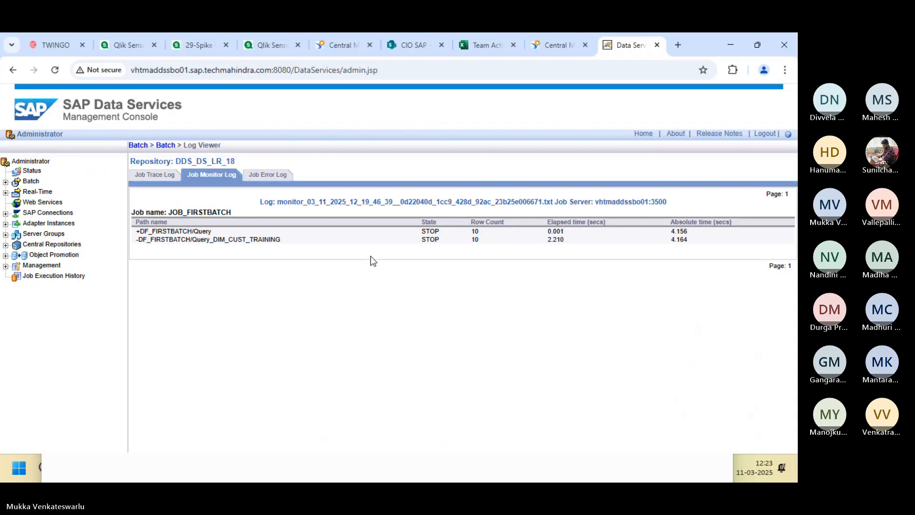
key(alt+Tab)
click(44, 71)
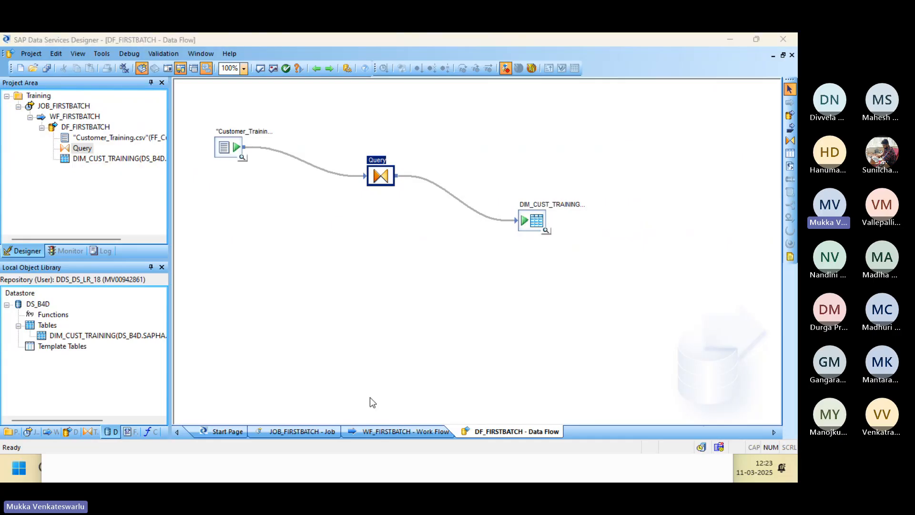
key(alt+Tab)
key(alt+Tab)
key(alt+Tab)
key(alt+Tab)
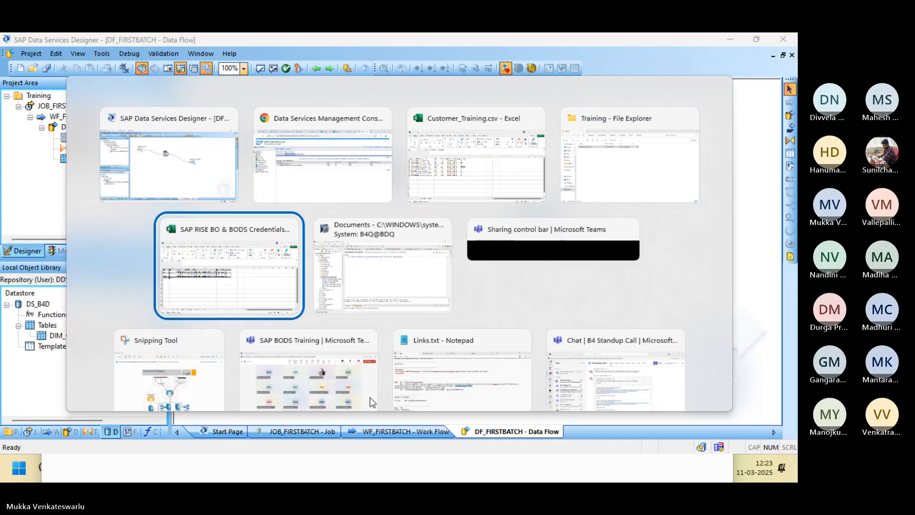
Rerun JOB_FIRSTBATCH from its execution options in the Management Console.
key(alt+Tab)
key(alt+Tab)
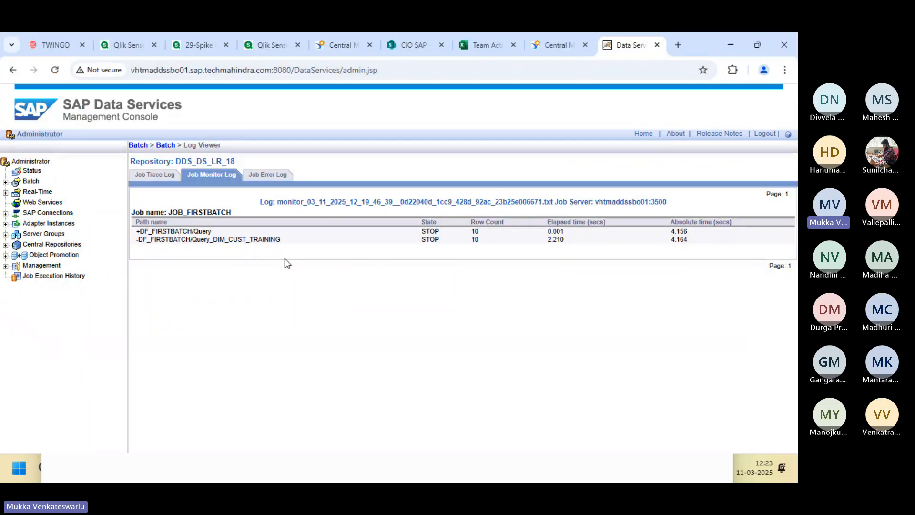
click(166, 148)
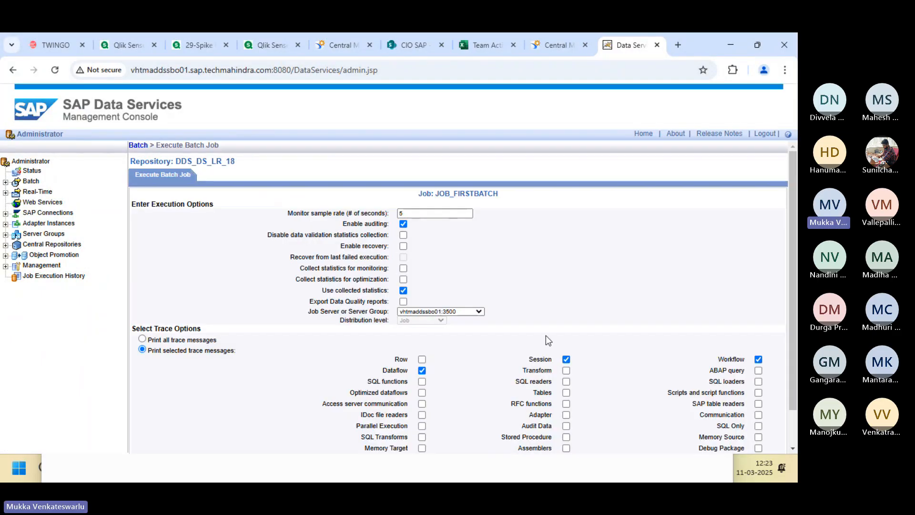
scroll(795, 432, down, 1)
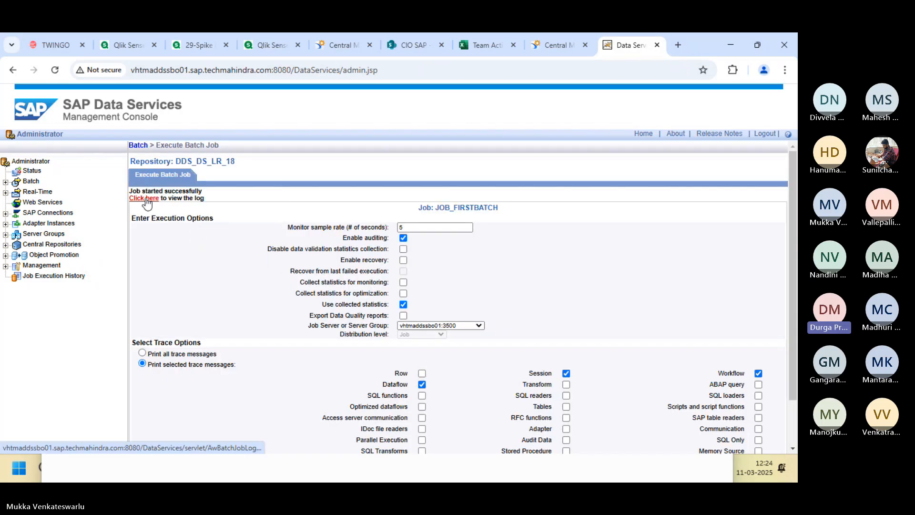
Check the job's monitor and error logs, which report an extra column delimiter in row 8.
click(147, 203)
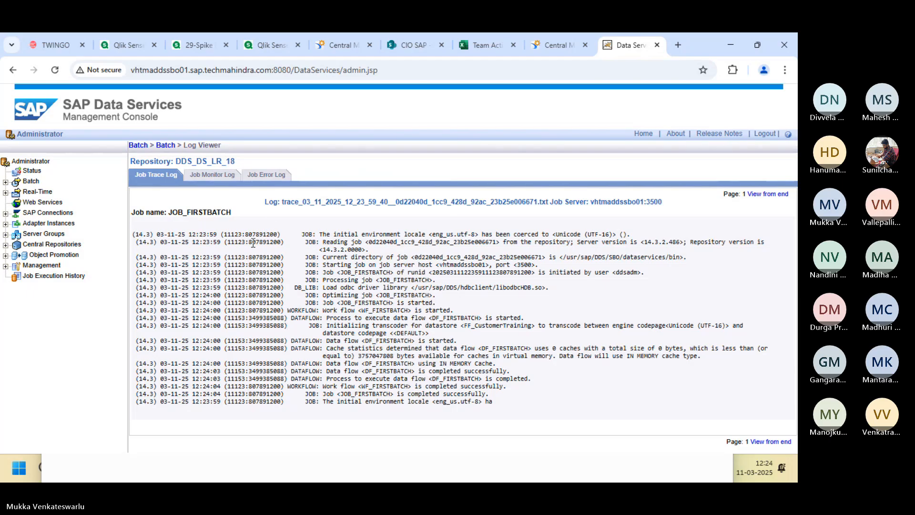
click(212, 175)
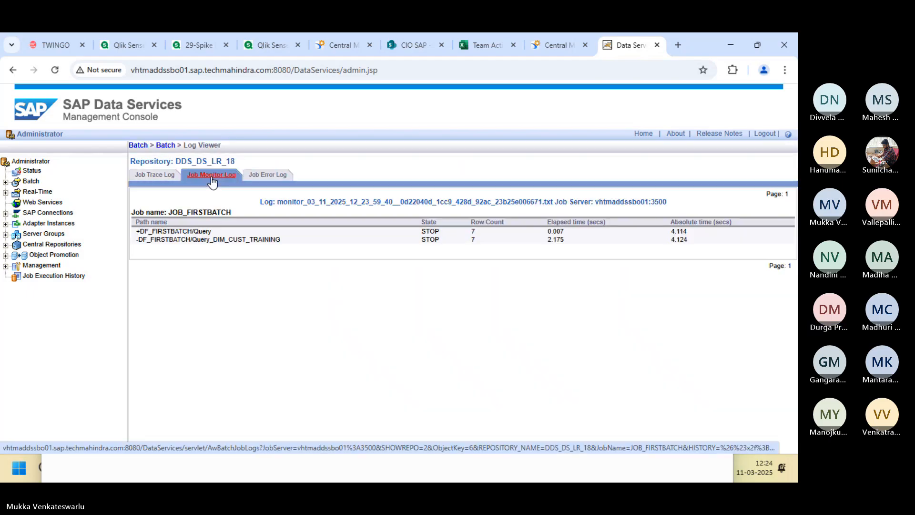
click(269, 175)
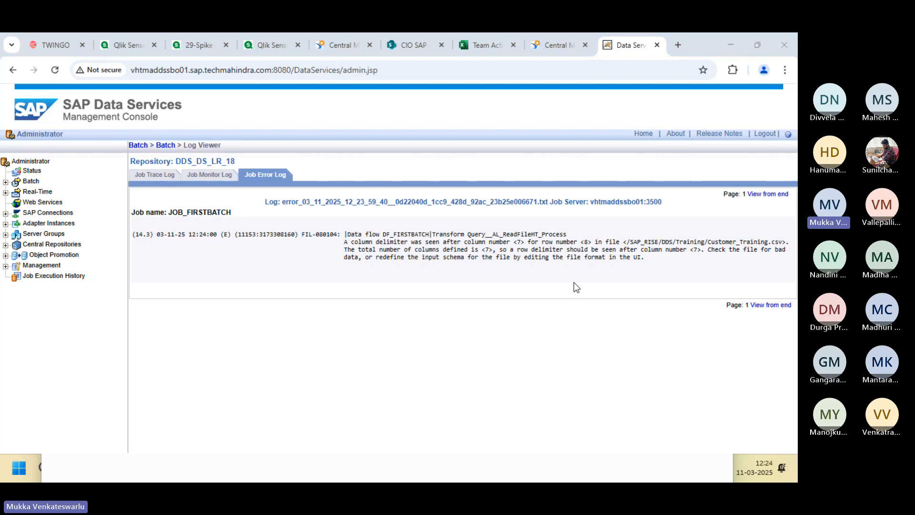
key(alt+Tab)
key(alt+Tab)
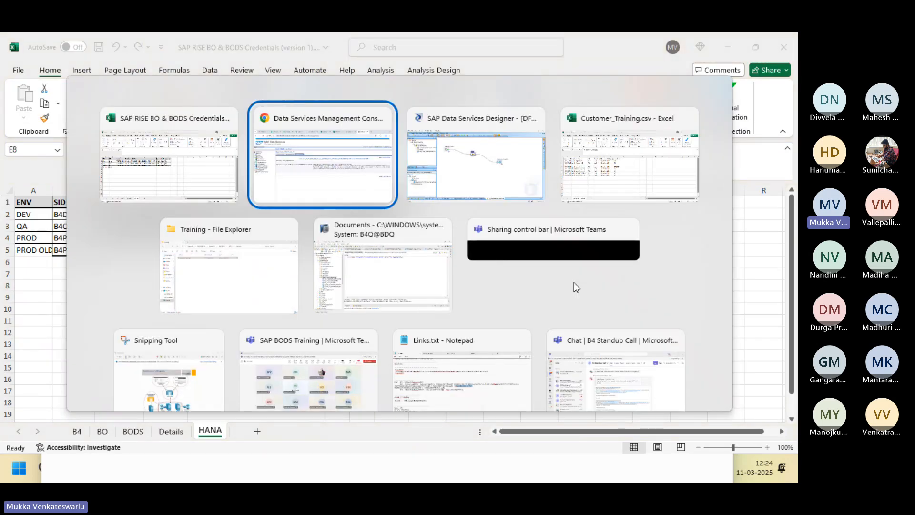
key(alt+Tab)
key(alt+Tab)
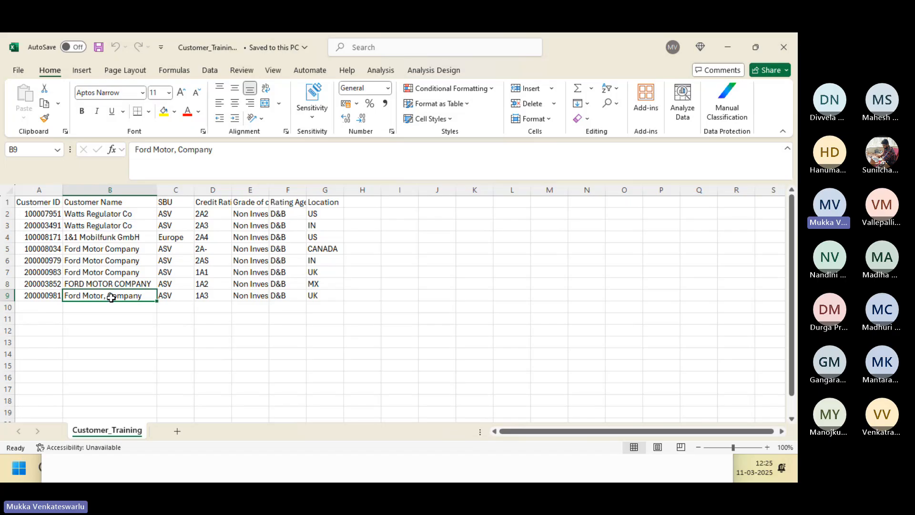
Check row 9 of the Customer_Training sheet: Ford Motor, Company, ASV, 1A3, Non Investment, D&B, UK.
click(177, 296)
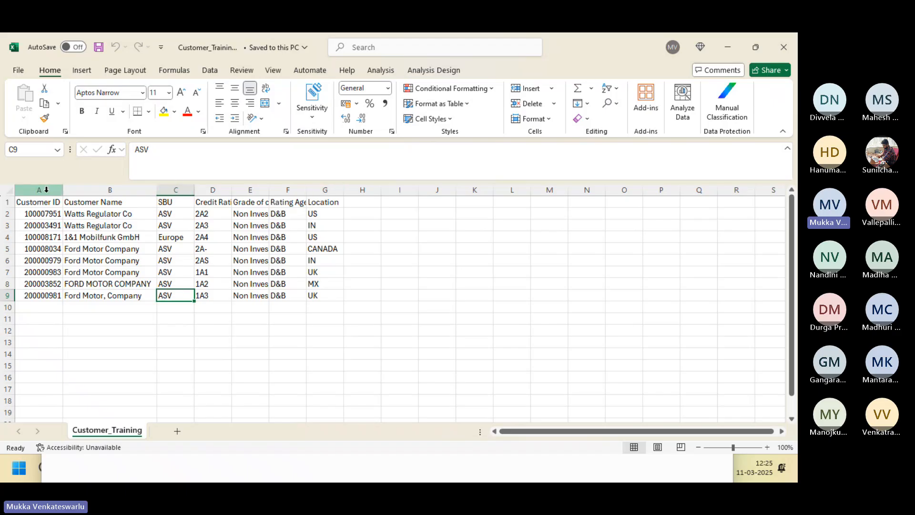
drag(46, 190, 190, 189)
drag(45, 202, 334, 203)
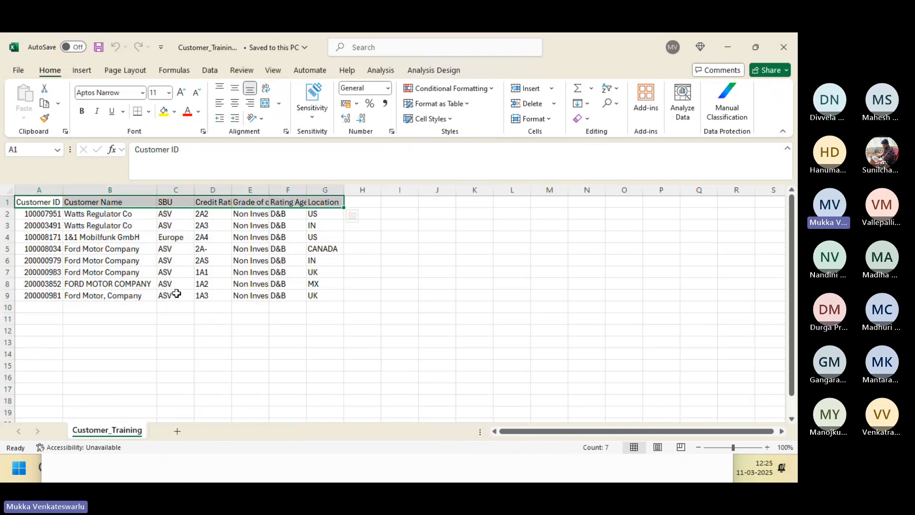
click(122, 295)
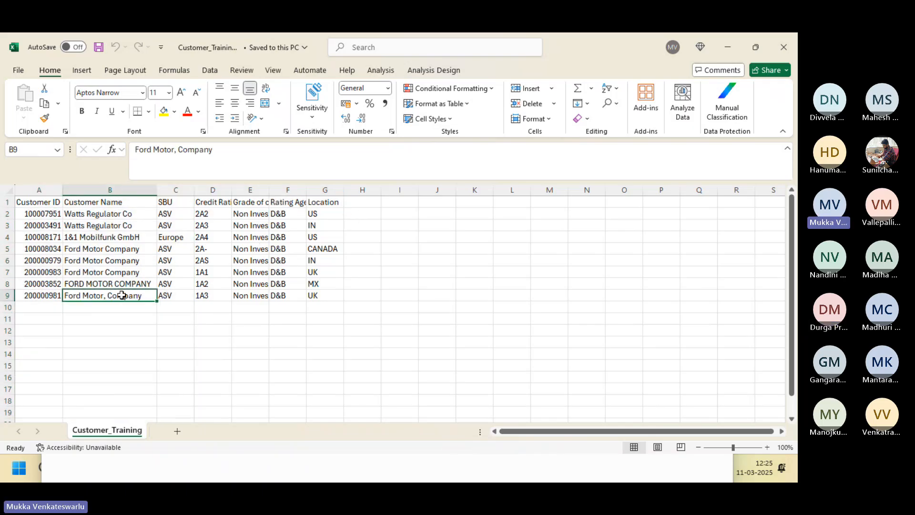
click(177, 296)
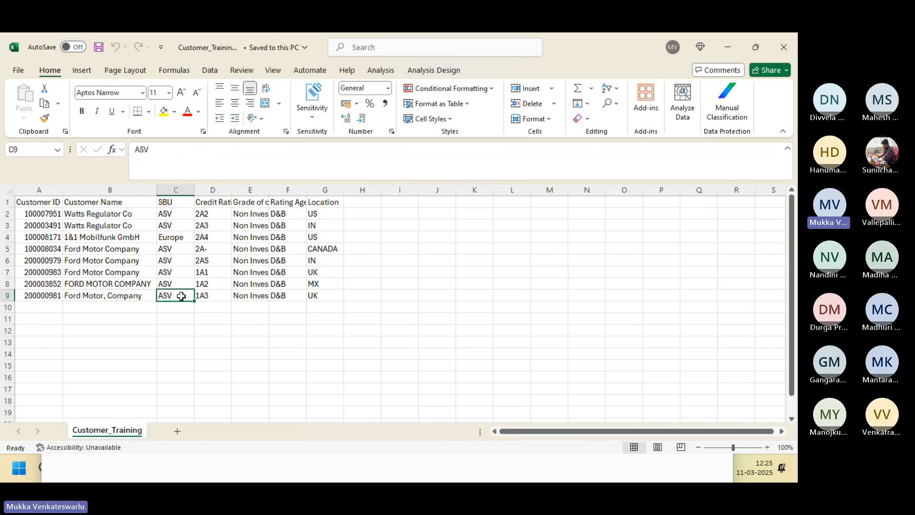
click(209, 296)
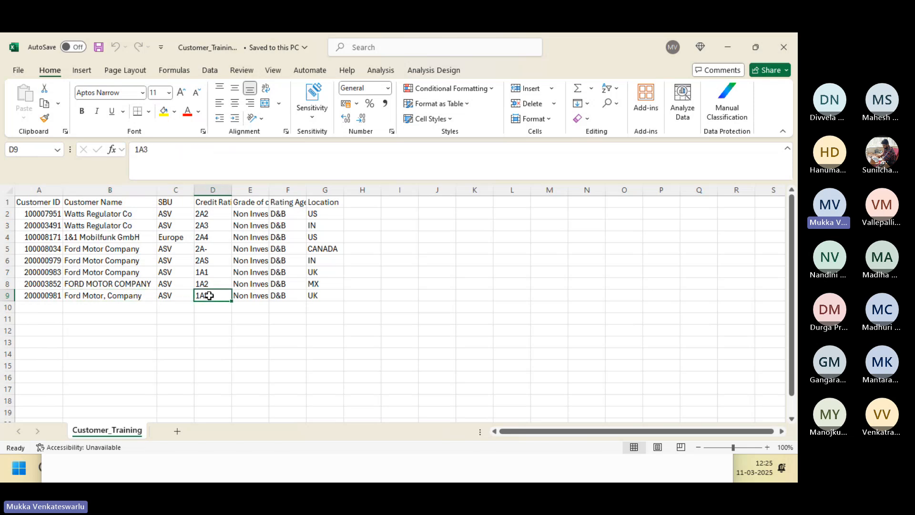
click(294, 296)
click(320, 297)
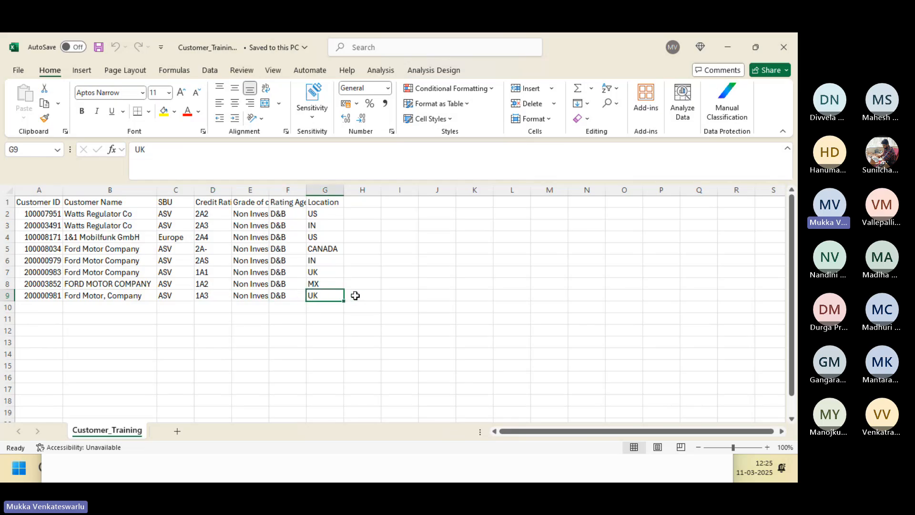
click(356, 295)
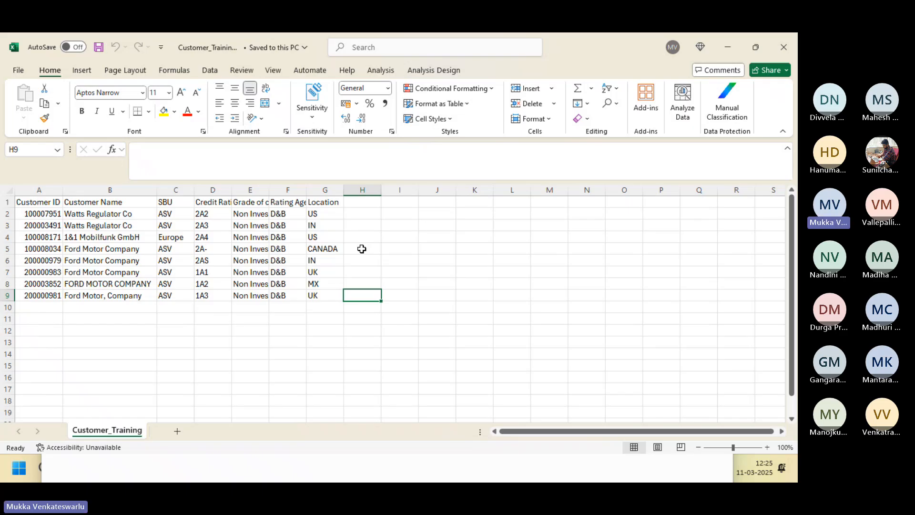
In Designer's DF_FIRSTBATCH data flow, view the nine records loaded into DIM_CUST_TRAINING.
key(alt+Tab)
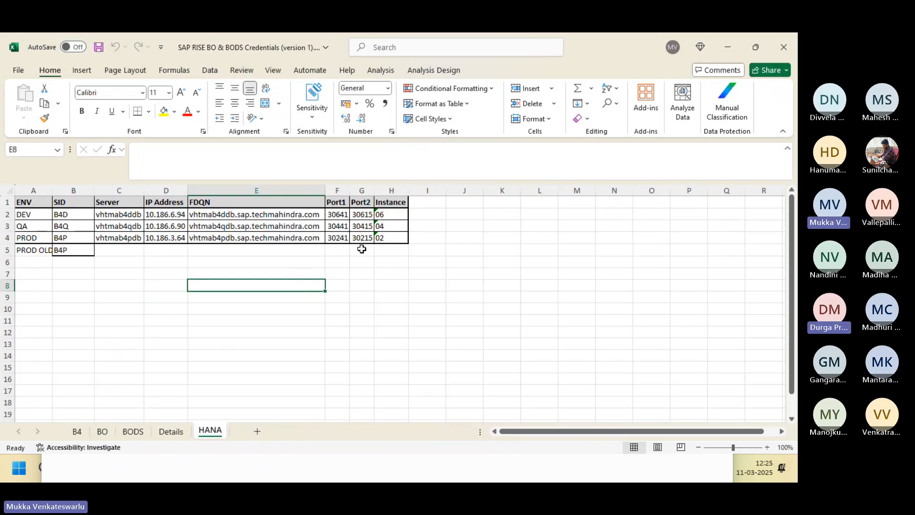
key(alt+Tab)
key(alt+Tab)
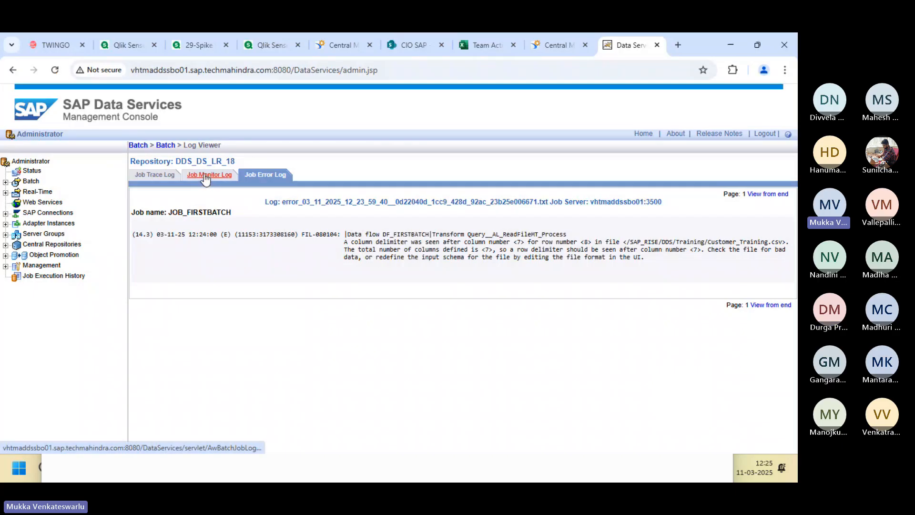
key(alt+Tab)
key(alt+Tab)
key(alt+Tab)
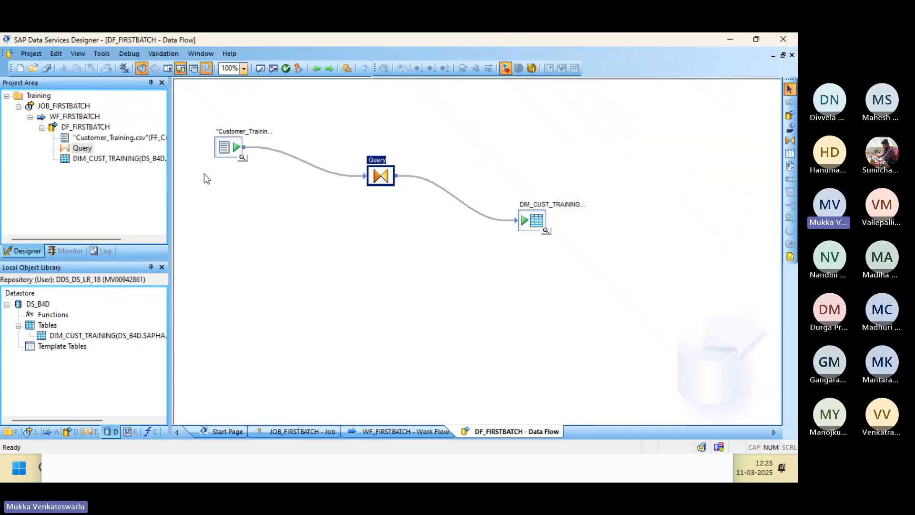
click(547, 231)
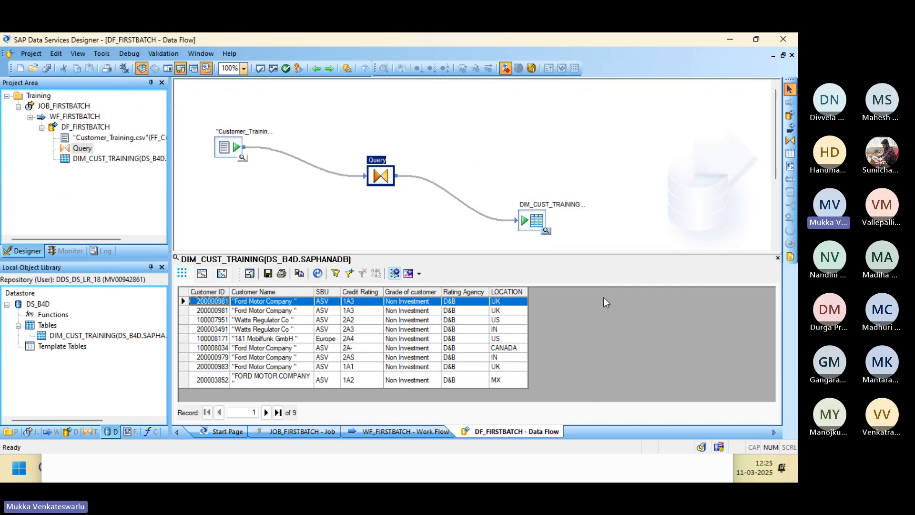
click(778, 258)
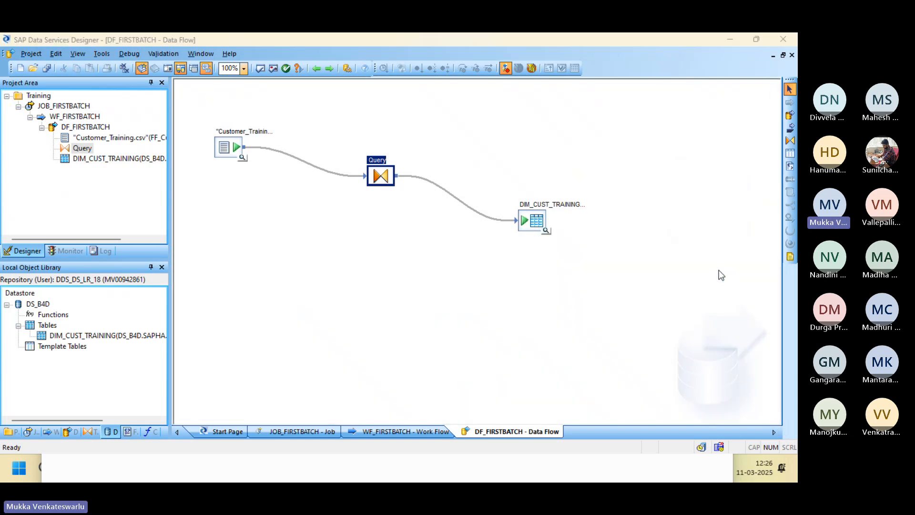
key(alt+Tab)
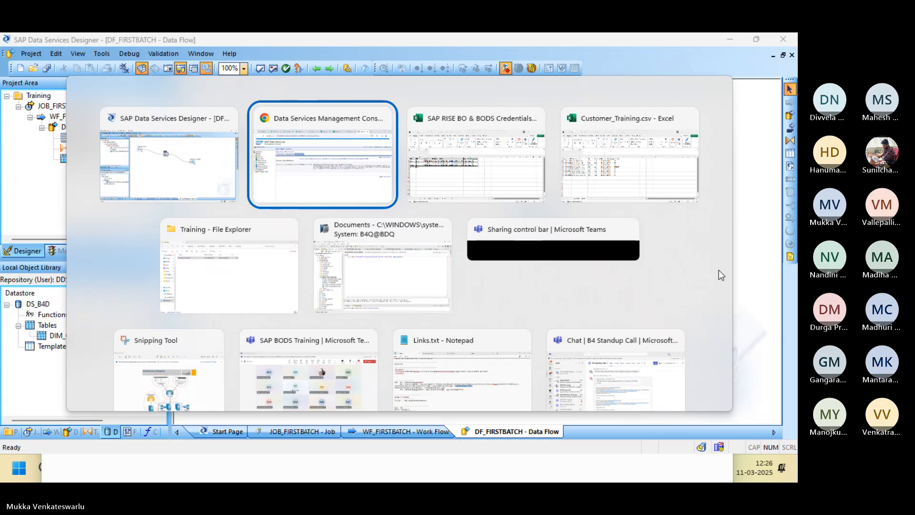
key(alt+Tab)
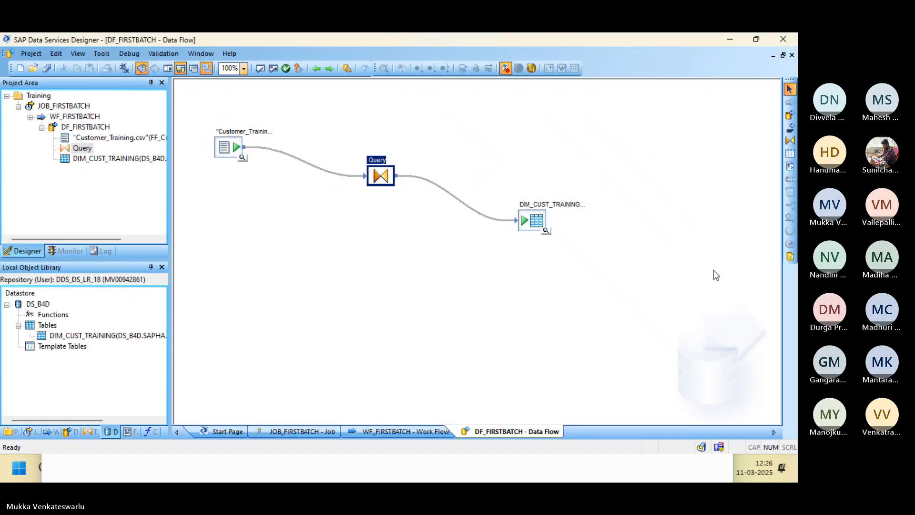
click(546, 231)
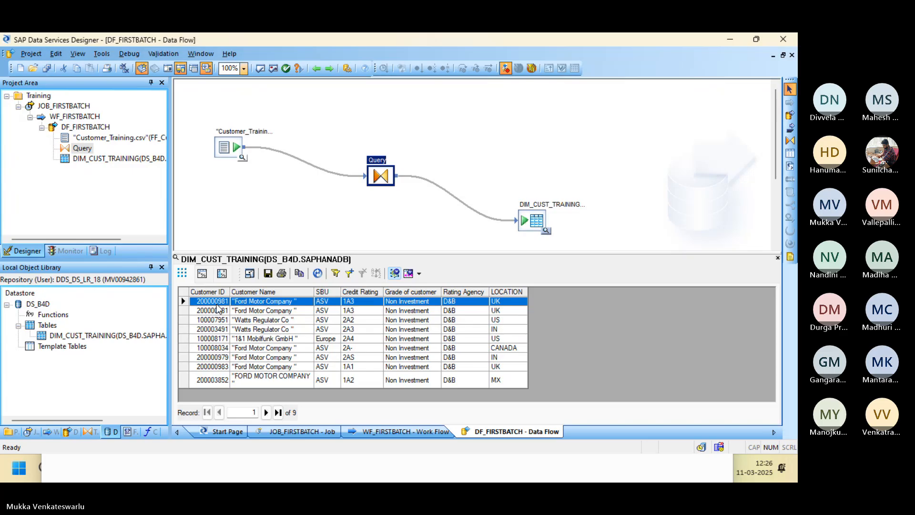
Switch back to the Customer_Training source spreadsheet to compare its rows.
key(alt+Tab)
key(alt+Tab)
key(alt+Tab)
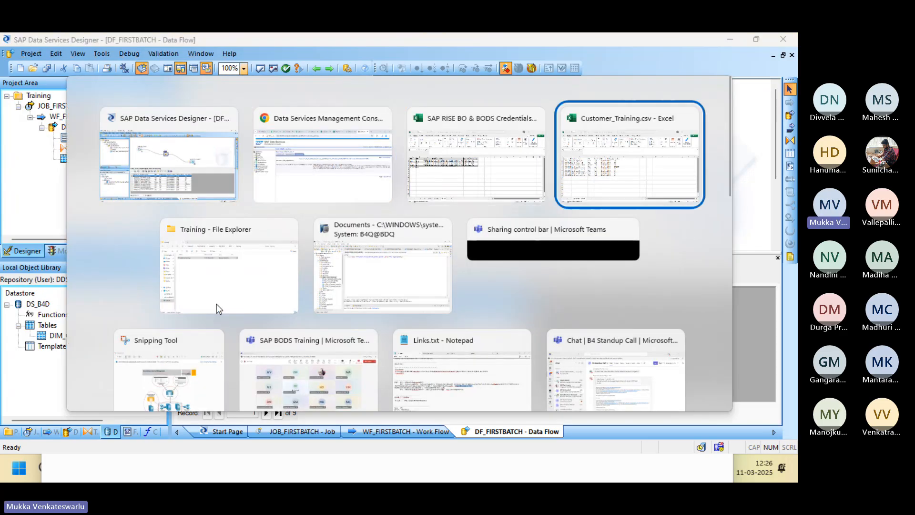
key(alt+Tab)
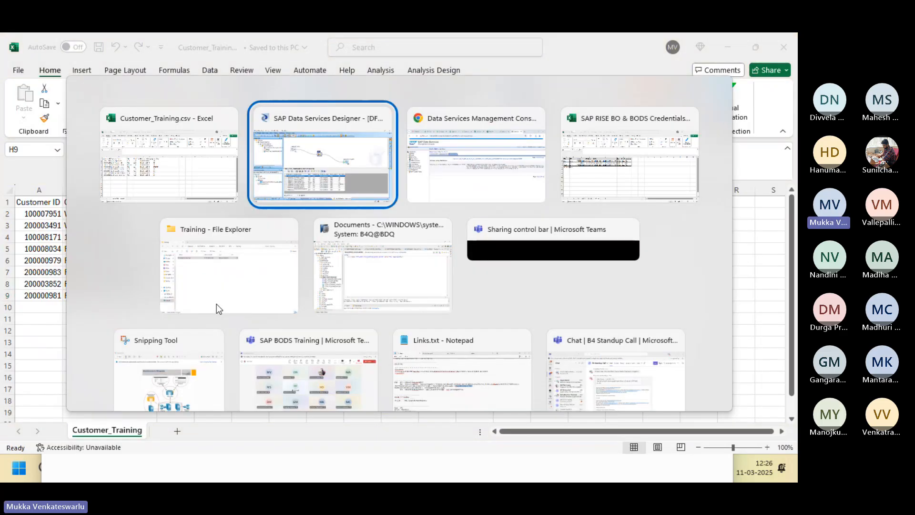
key(alt+Tab)
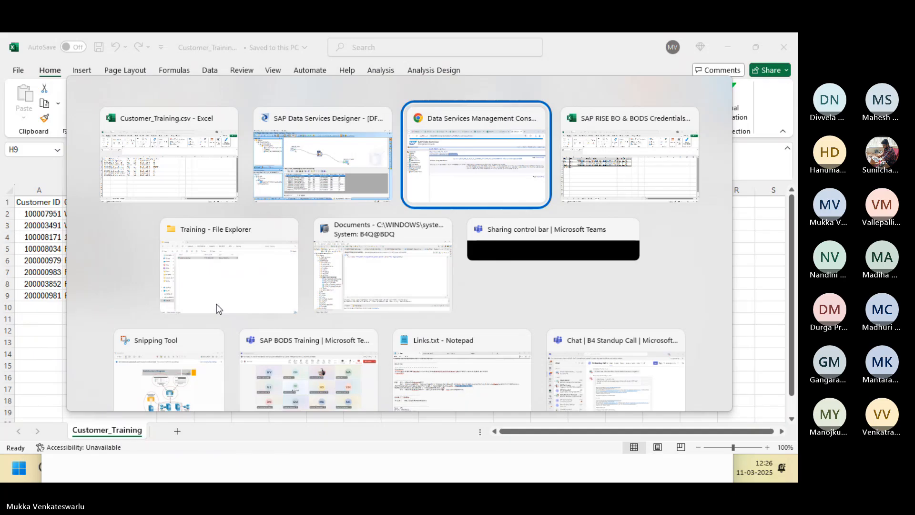
key(alt+Tab)
key(alt+Tab)
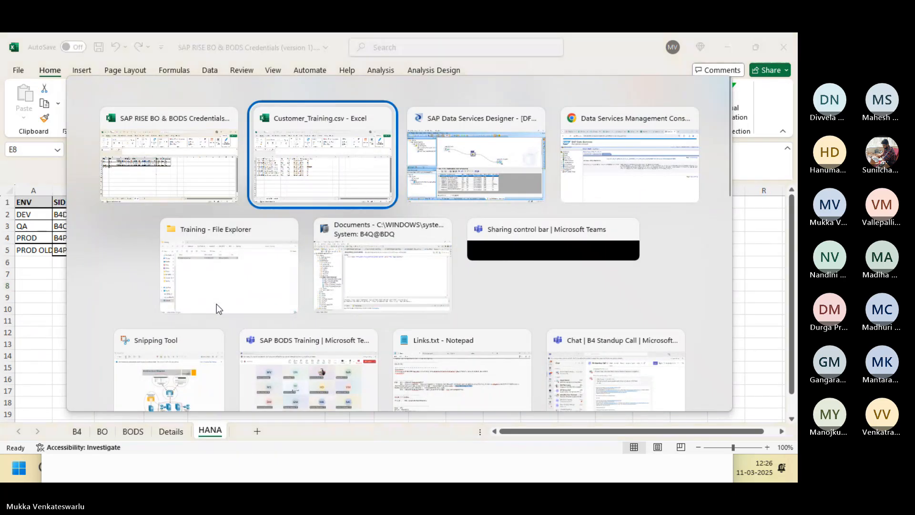
key(alt+Tab)
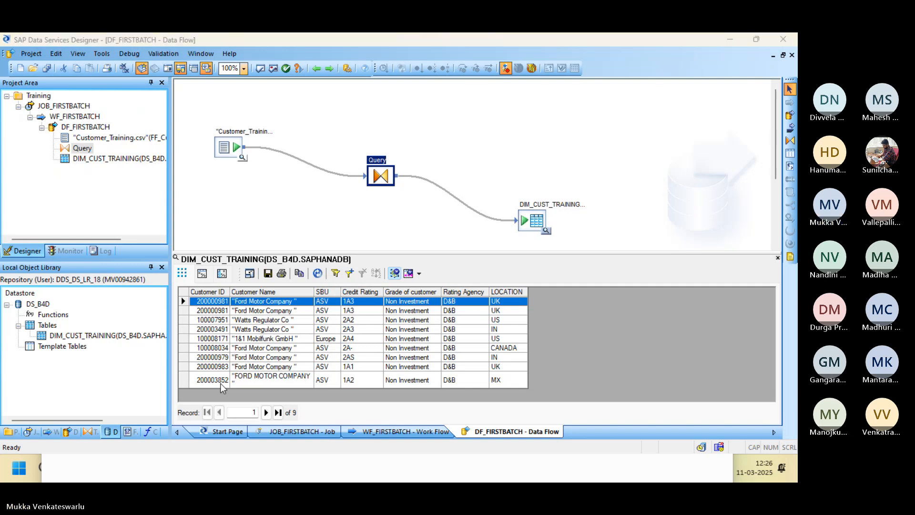
key(alt+Tab)
key(alt+Tab)
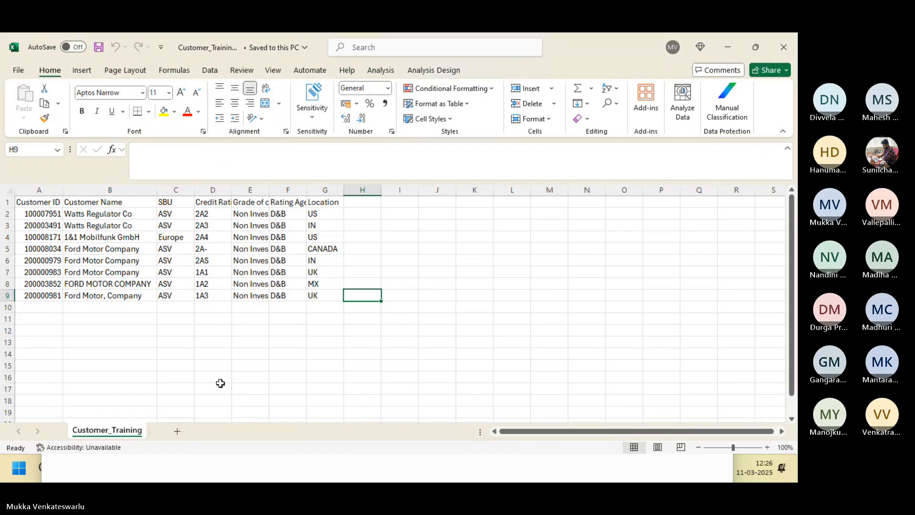
key(alt+Tab)
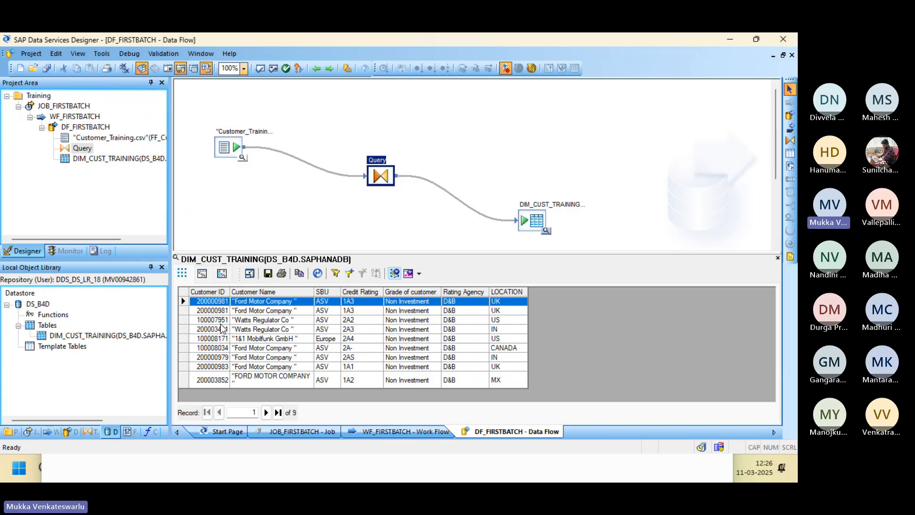
Review DIM_CUST_TRAINING's loading options in the Target Table Editor, then recheck its loaded data.
double_click(533, 223)
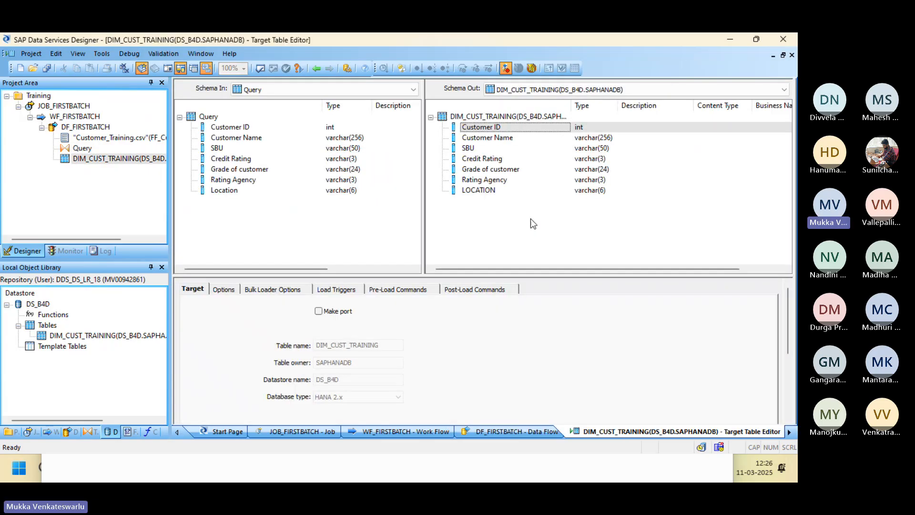
click(223, 290)
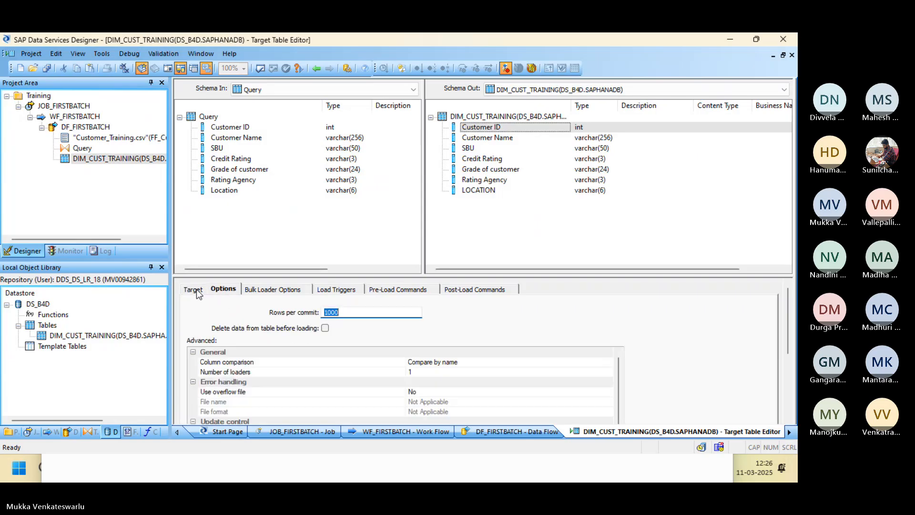
click(195, 289)
click(216, 291)
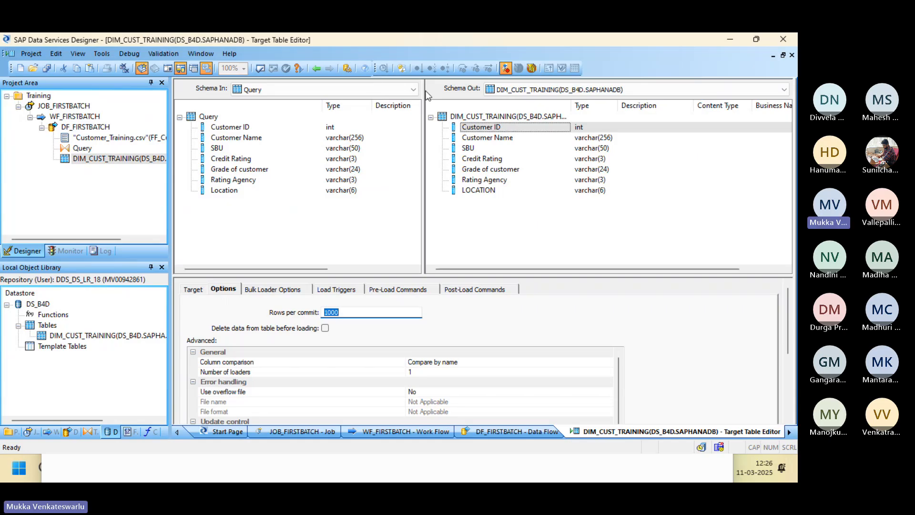
click(314, 69)
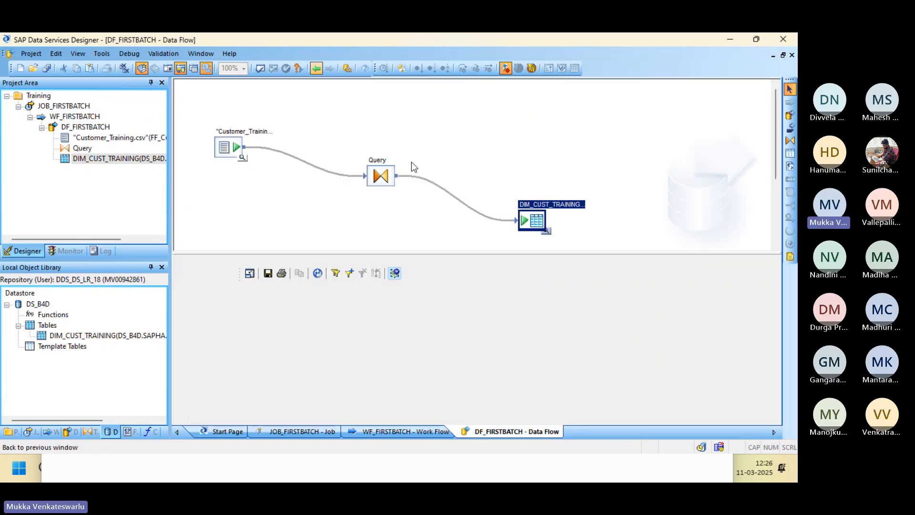
click(546, 234)
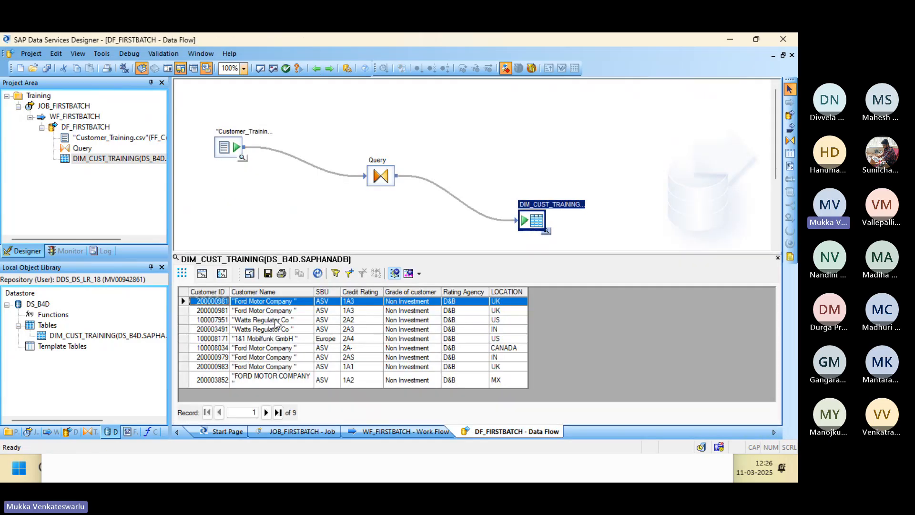
Enable deleting data before load and set Auto correct load to No on DIM_CUST_TRAINING.
double_click(534, 224)
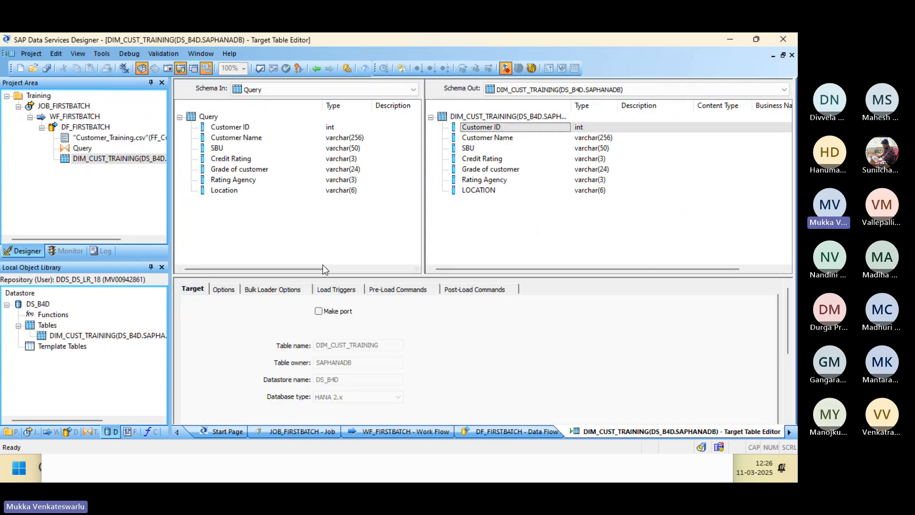
click(224, 288)
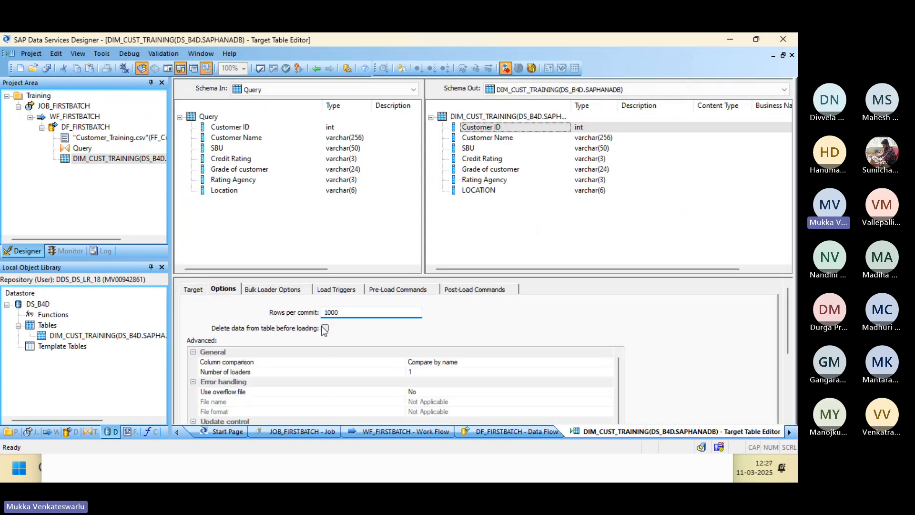
click(325, 328)
drag(788, 328, 788, 388)
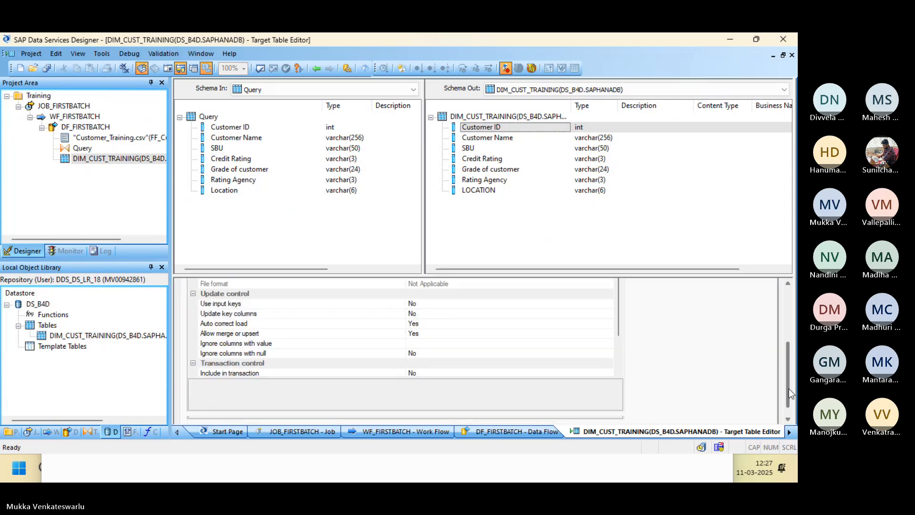
click(527, 315)
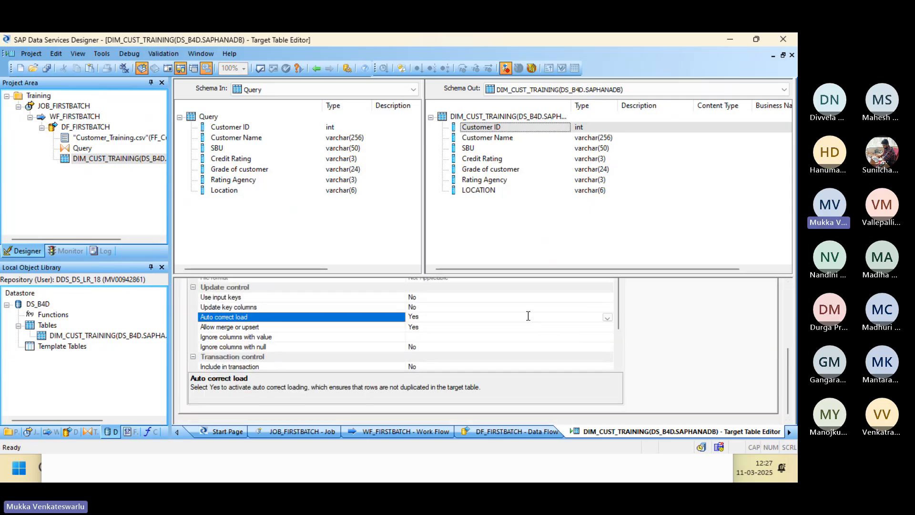
click(608, 317)
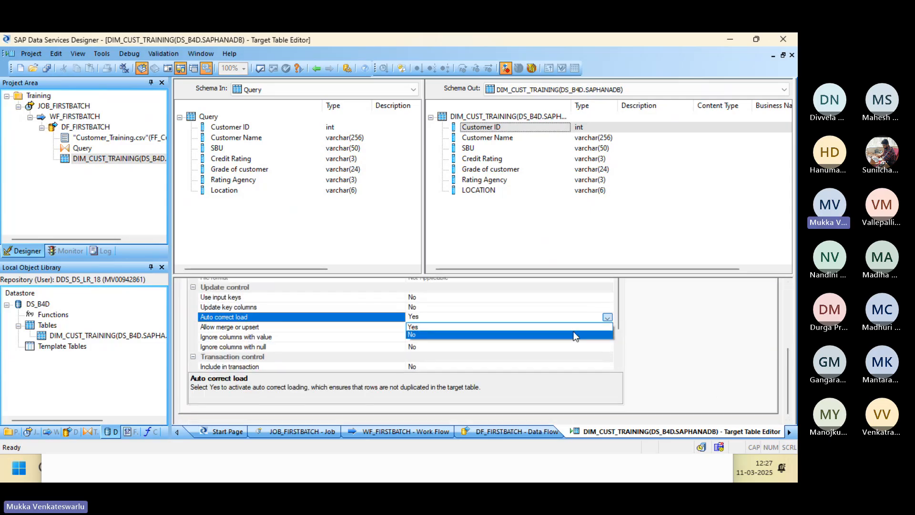
click(574, 334)
click(317, 68)
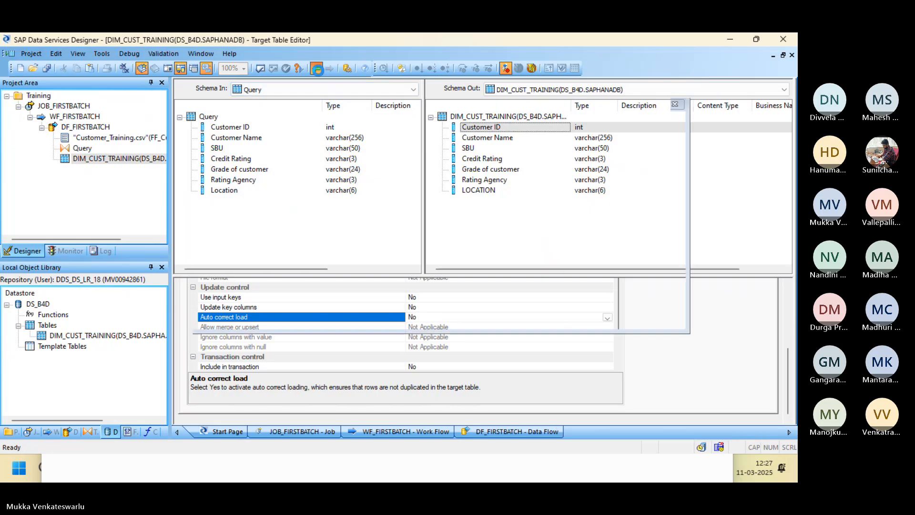
Save the DF_FIRSTBATCH changes and check the 'Ford Motor, Company' name in Excel cell B9.
click(46, 68)
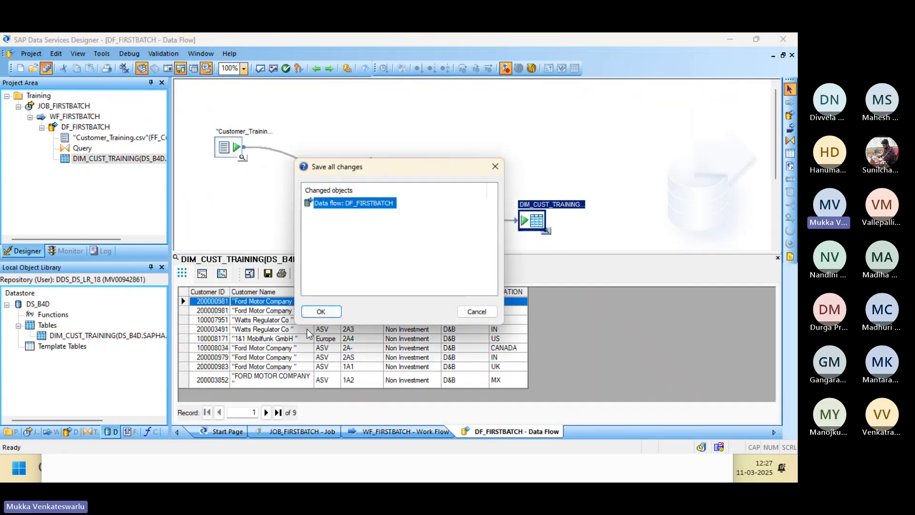
click(320, 312)
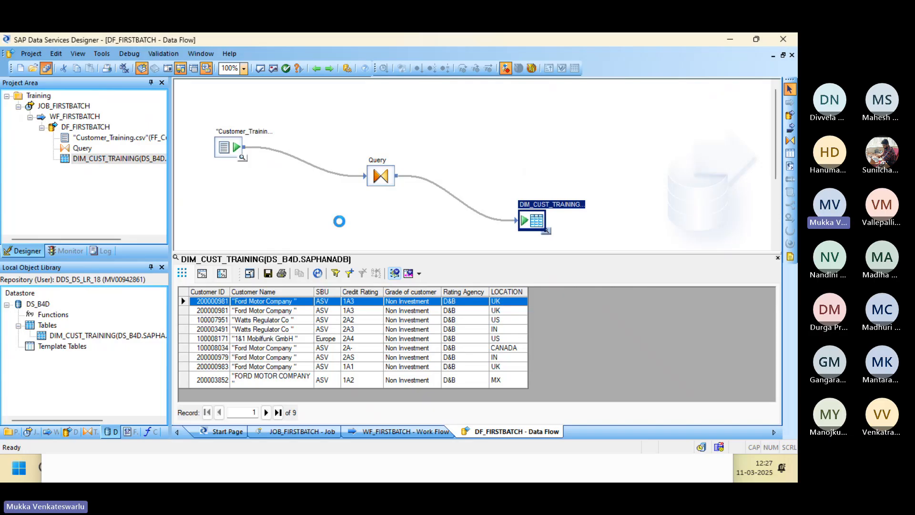
key(alt+Tab)
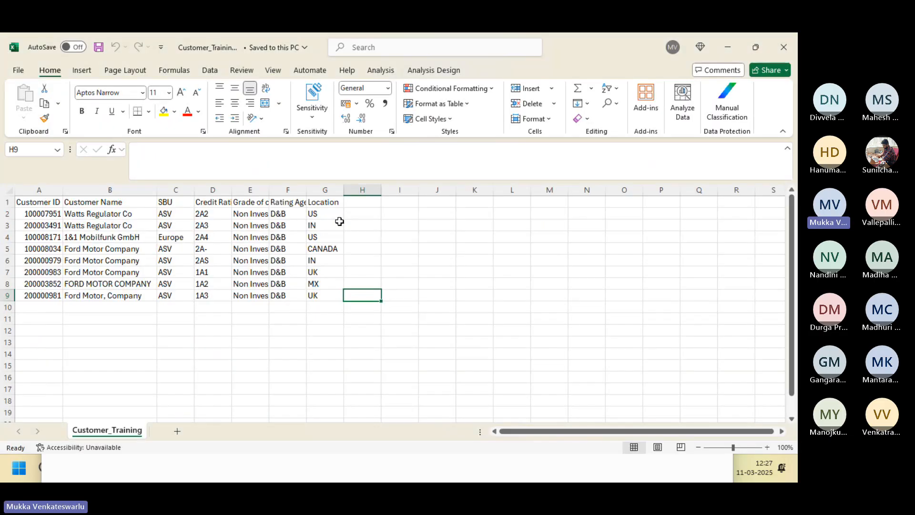
click(108, 297)
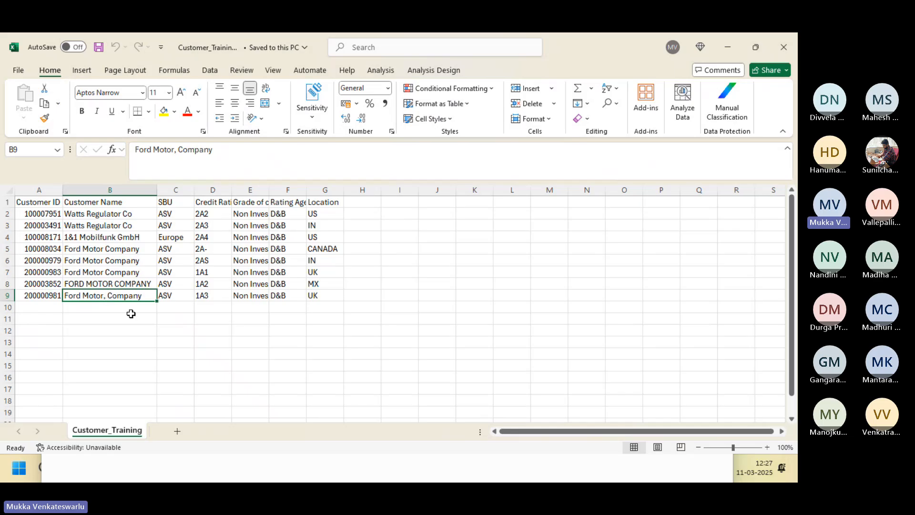
key(alt+Tab)
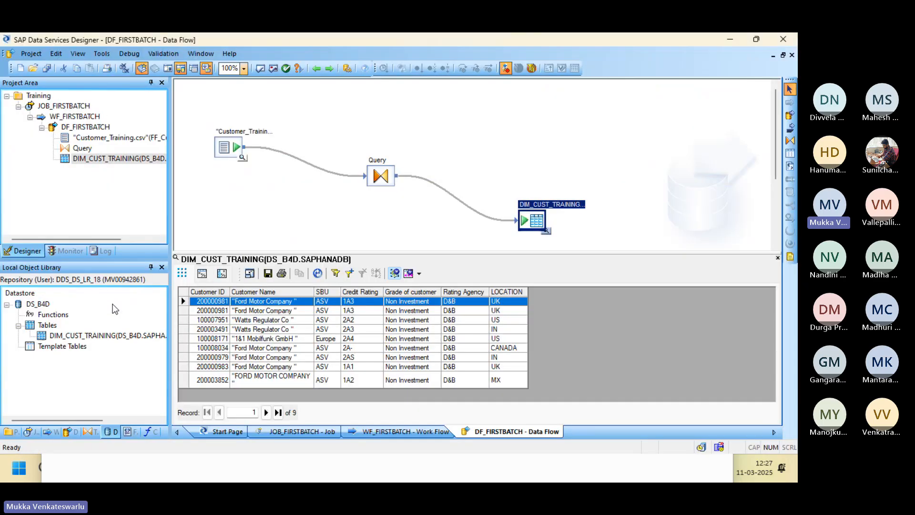
Open FF_CustomerTraining full screen and set its Text delimiter to double quote, reloading the schema.
click(131, 431)
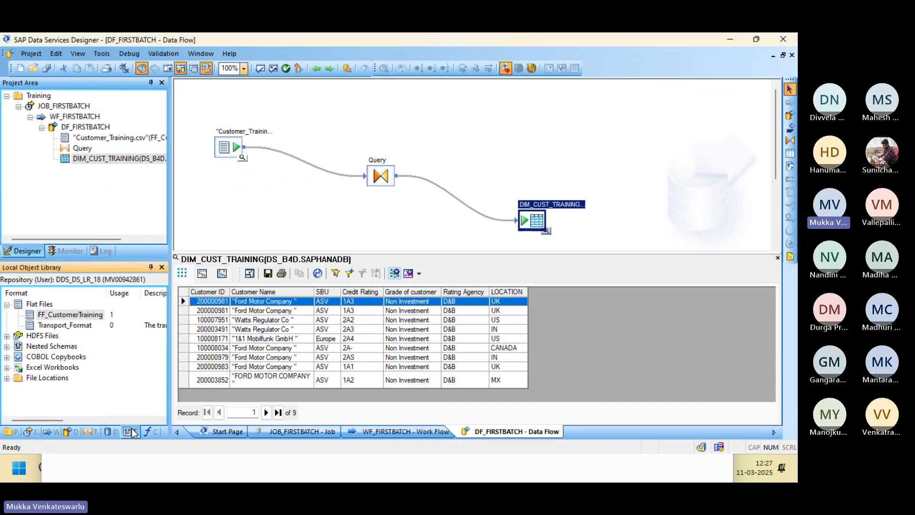
double_click(72, 315)
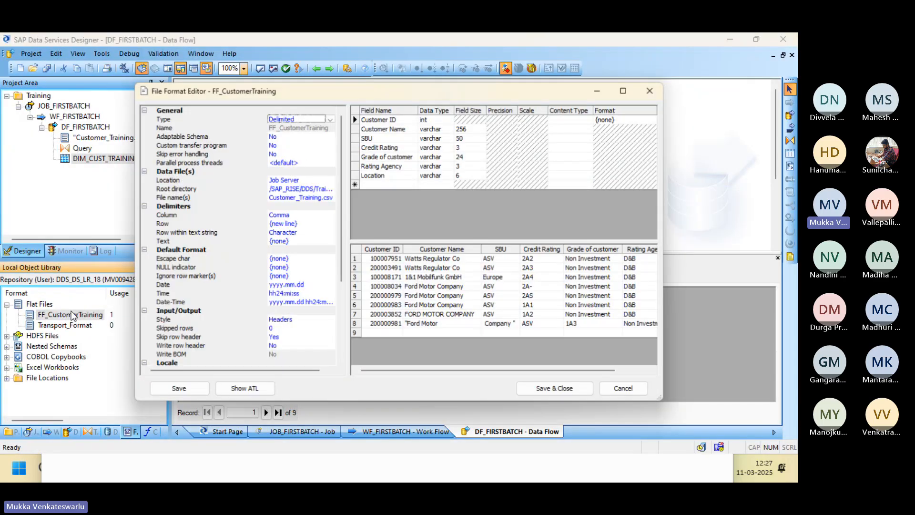
click(628, 90)
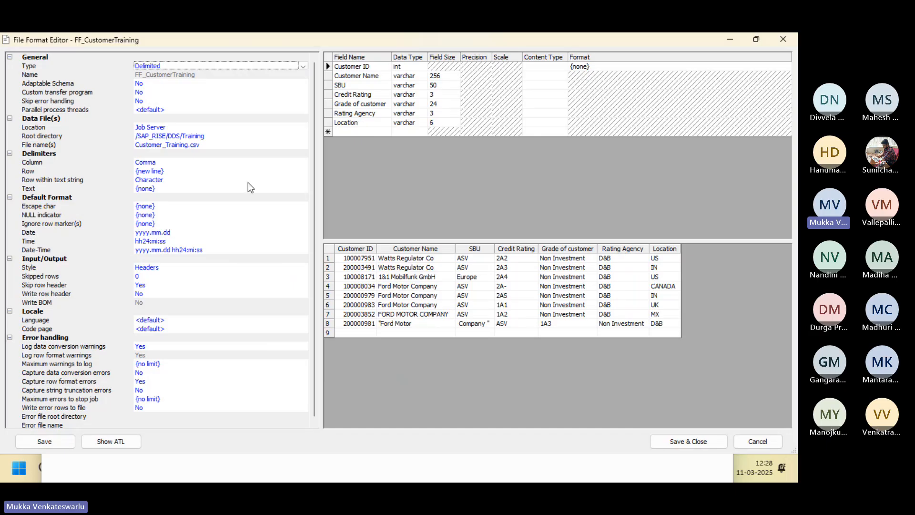
click(198, 189)
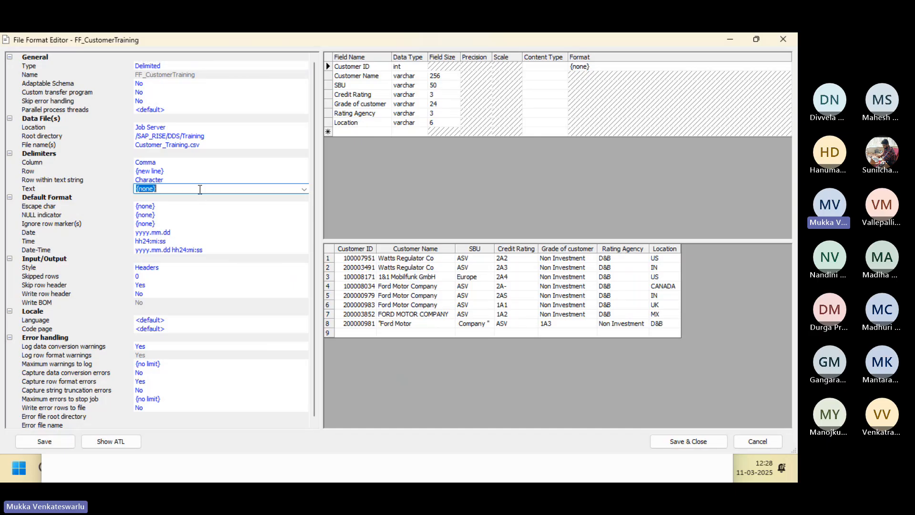
click(304, 189)
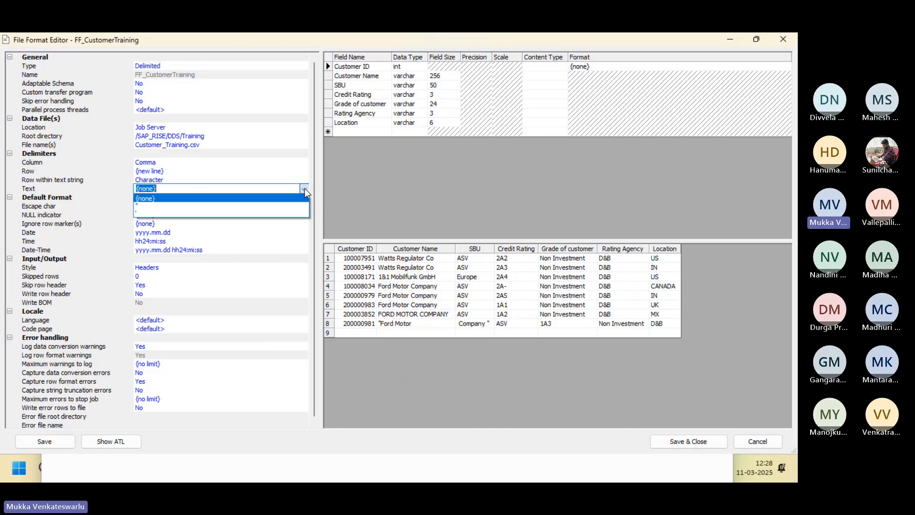
click(265, 207)
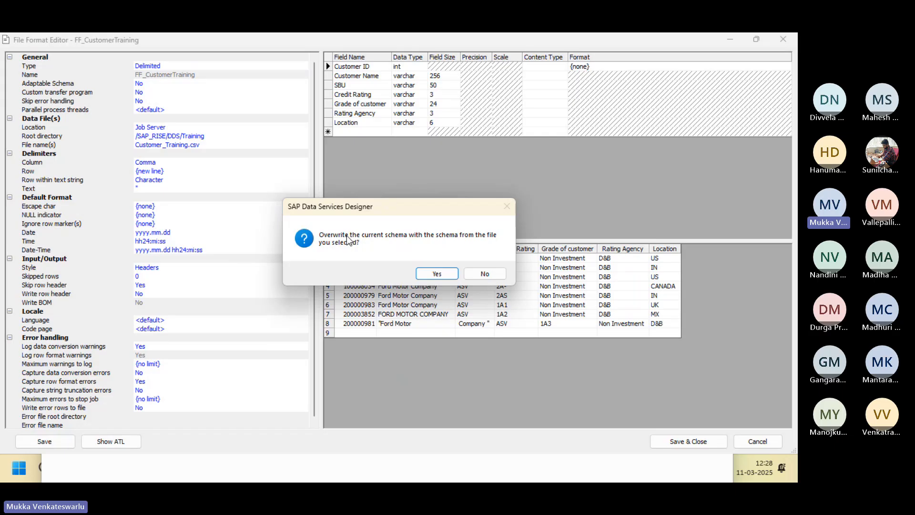
click(435, 277)
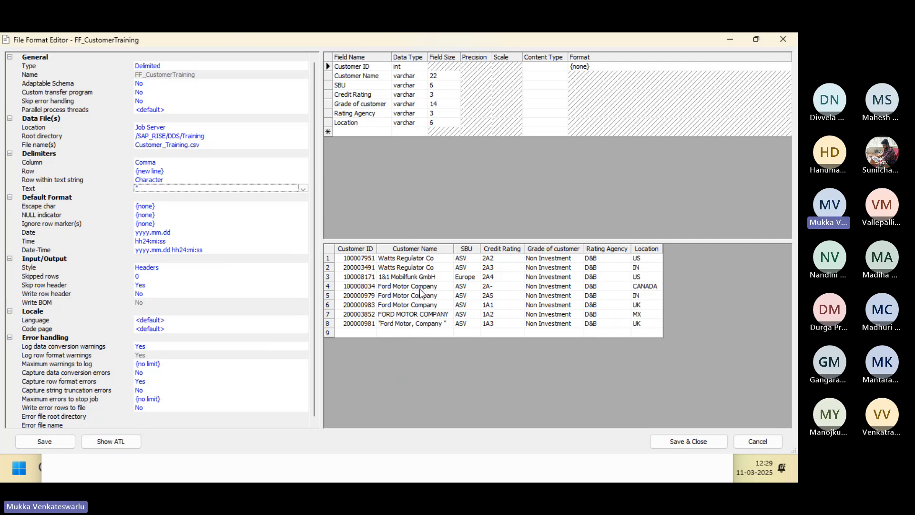
Retry the Text delimiter as {none}, then settle on double quote, reload the schema and save.
click(303, 189)
click(280, 198)
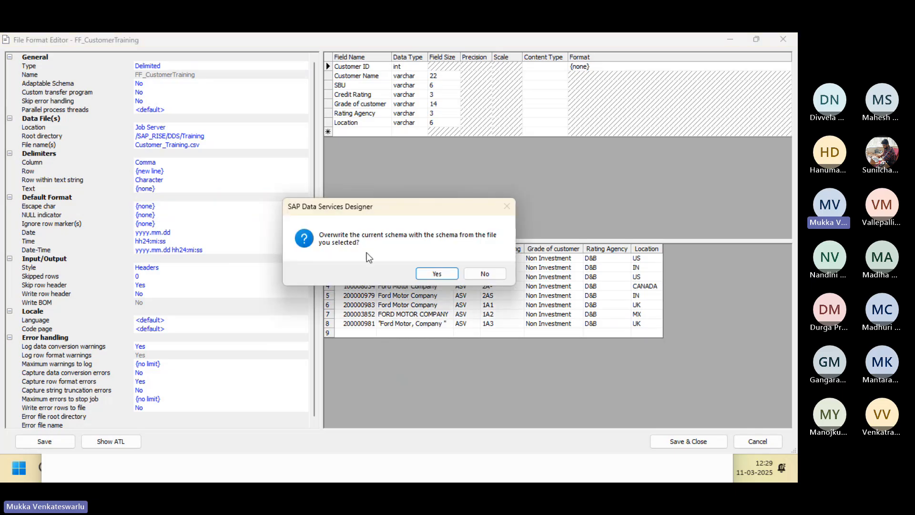
click(431, 273)
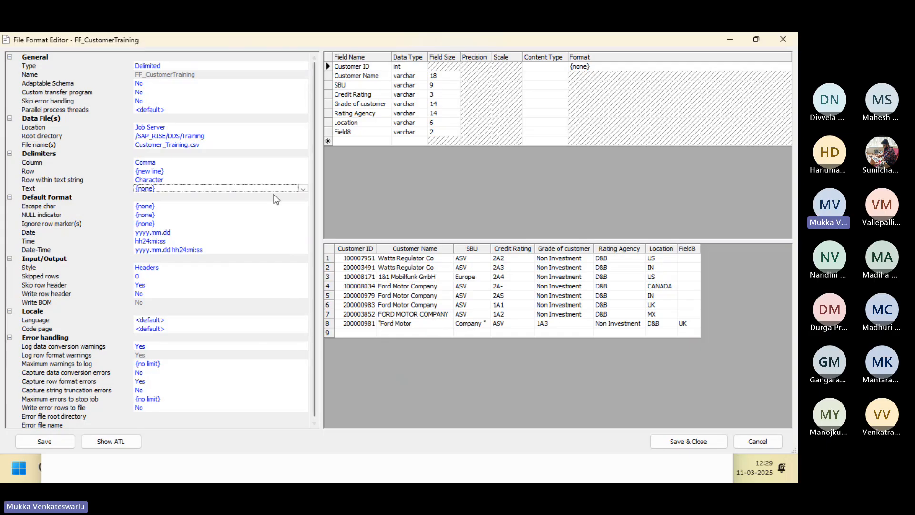
click(300, 189)
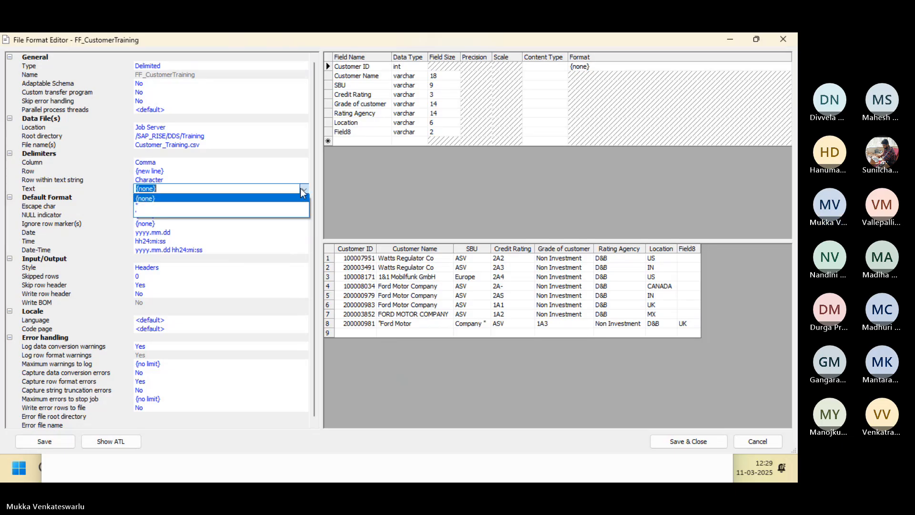
click(258, 205)
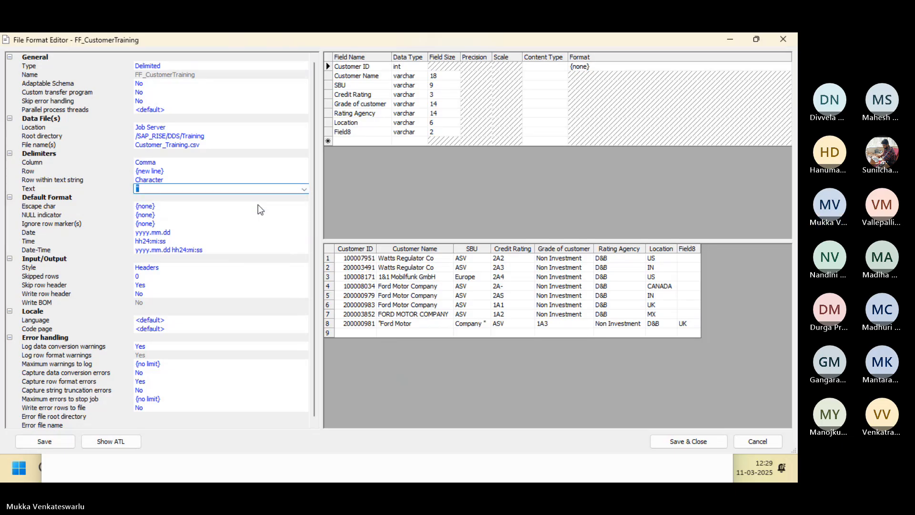
click(242, 211)
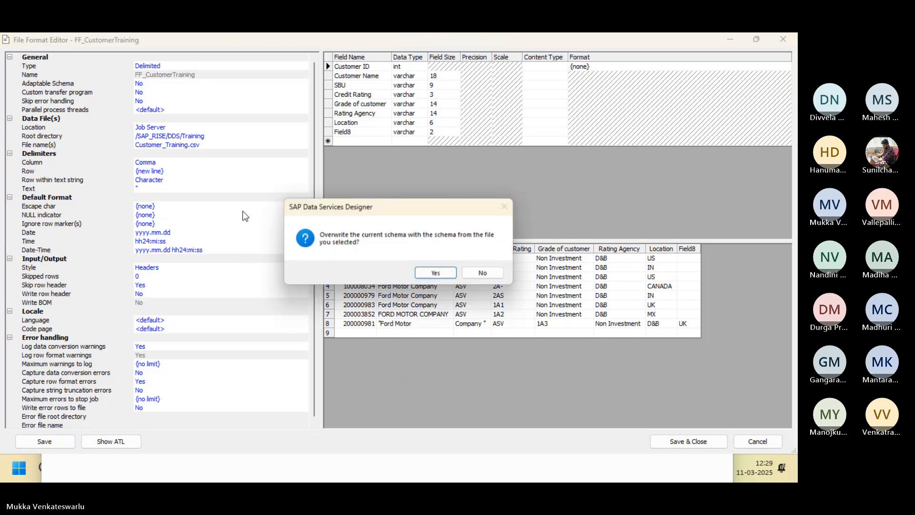
click(429, 274)
click(689, 441)
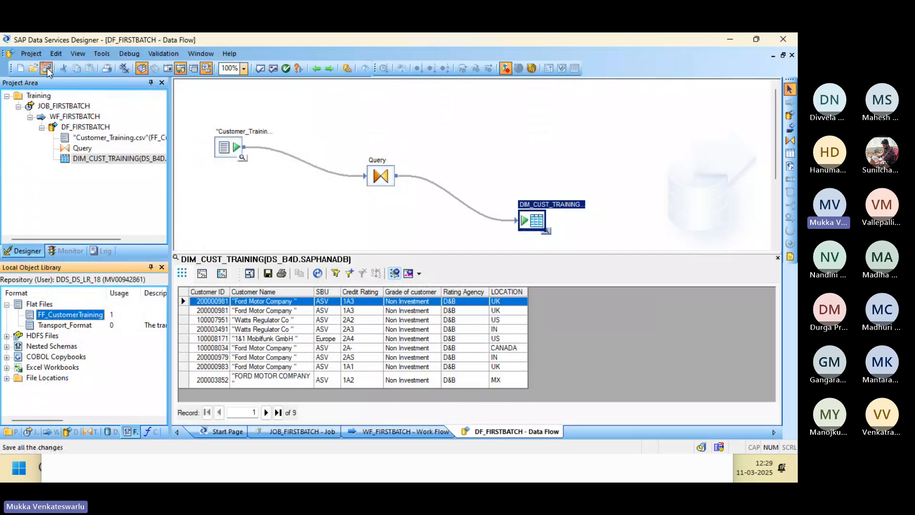
Save all changes, inspect the Customer_Training.csv source schema, then go to the Management Console.
click(302, 218)
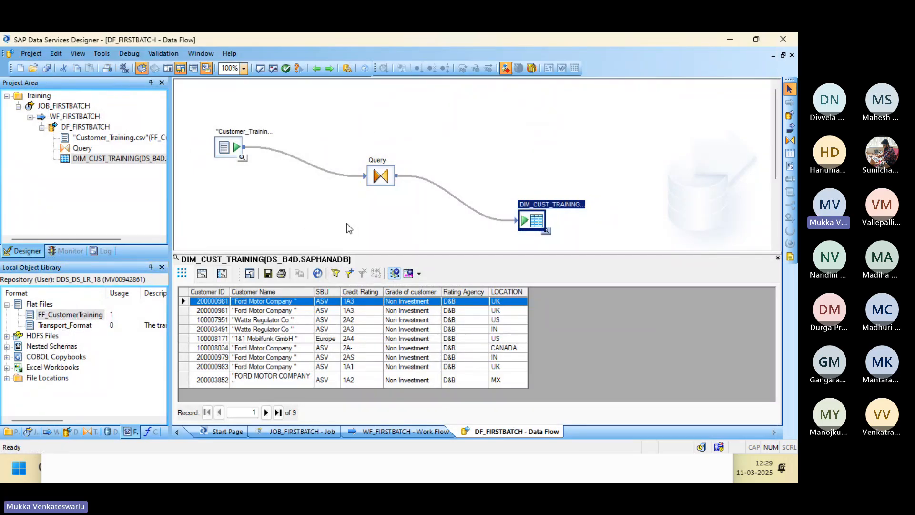
click(46, 69)
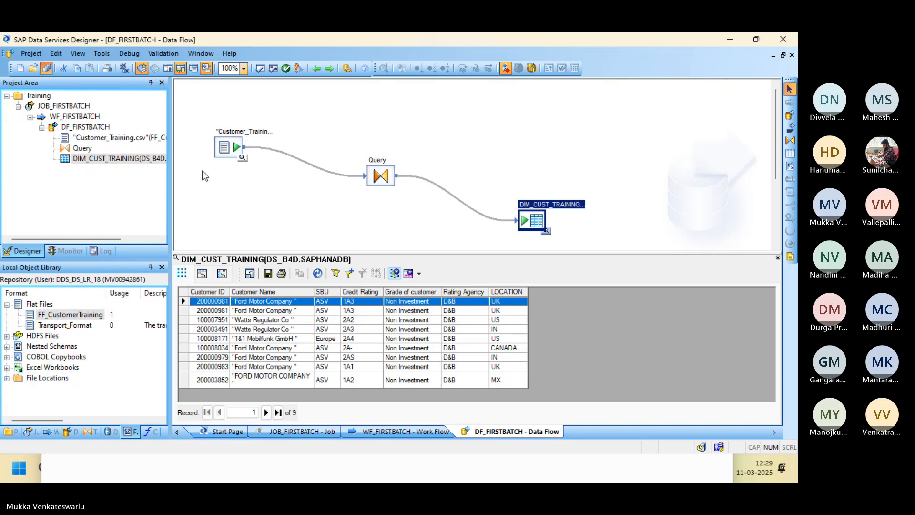
double_click(224, 148)
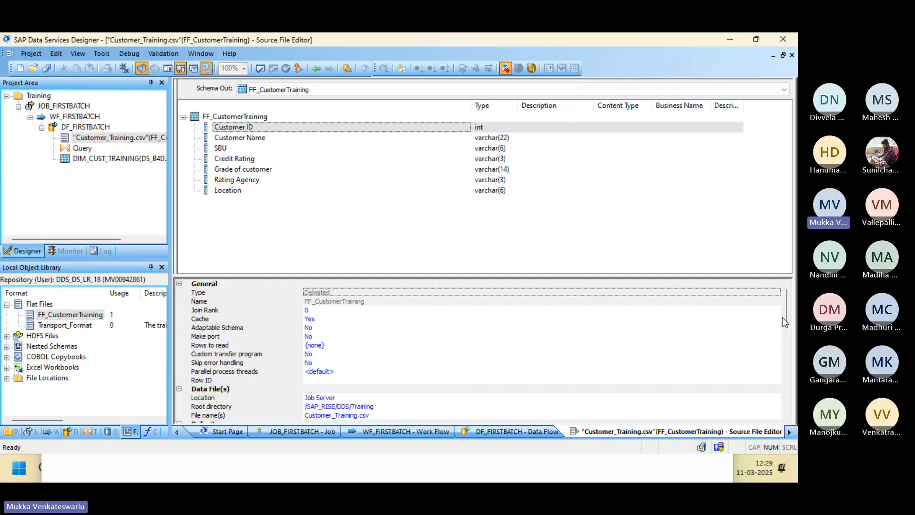
drag(787, 319, 764, 255)
key(alt+Tab)
key(alt+Tab)
key(alt+Tab)
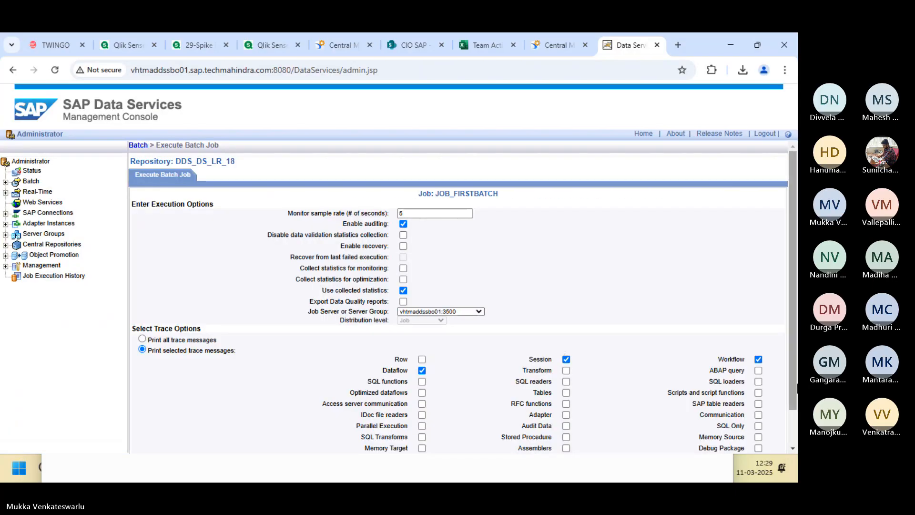
Rerun JOB_FIRSTBATCH and confirm 8 rows per step in the monitor log and an empty error log.
scroll(321, 291, down, 1)
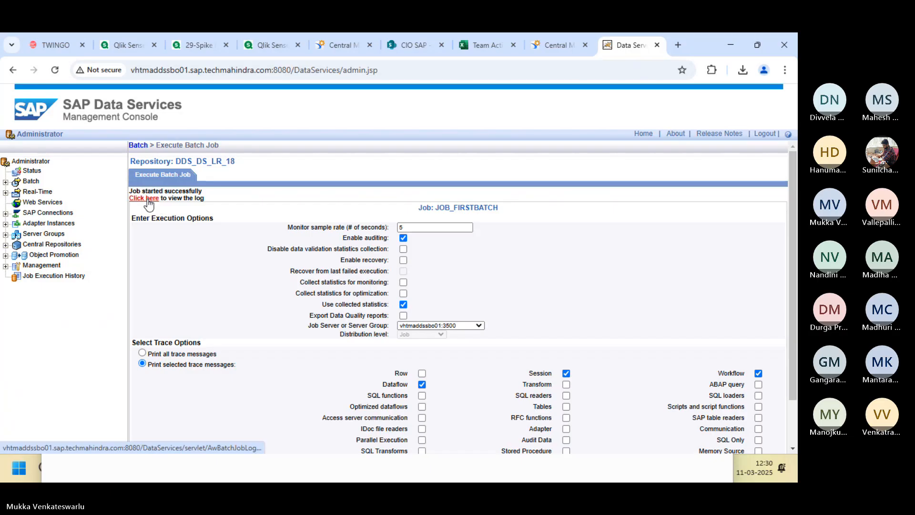
click(148, 200)
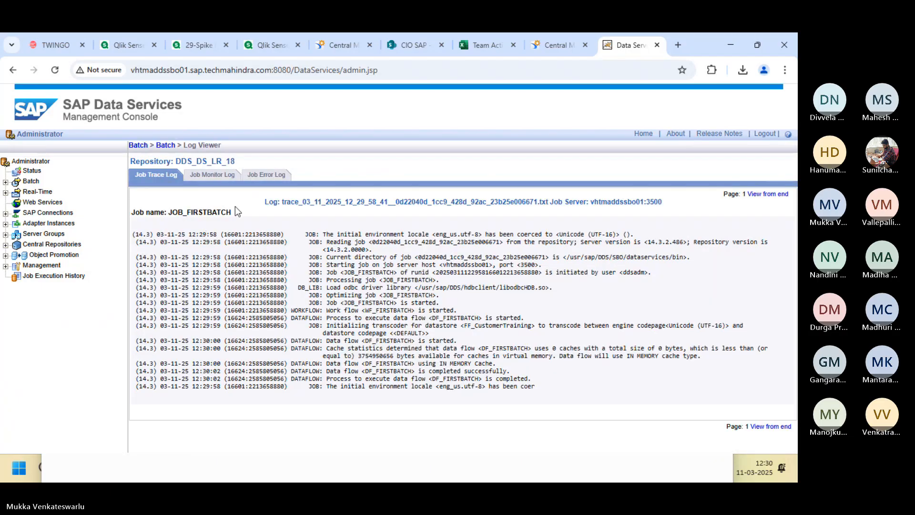
click(212, 175)
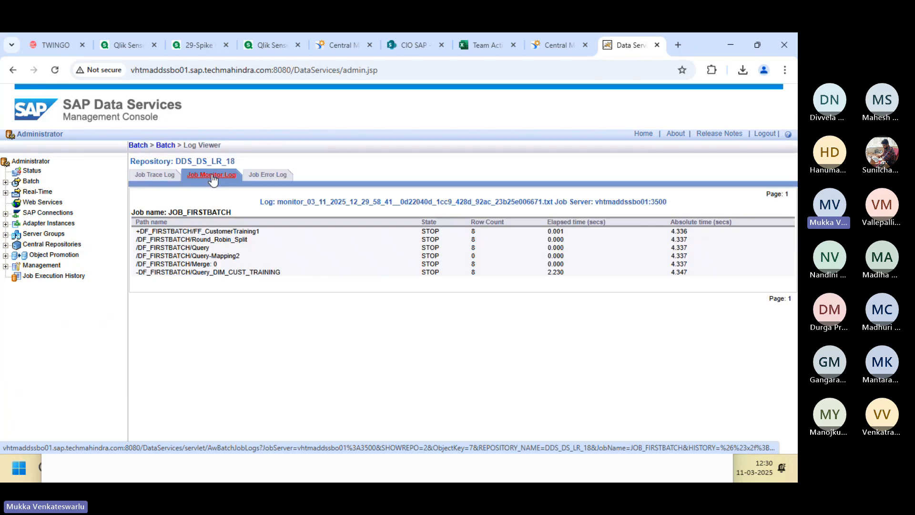
click(266, 176)
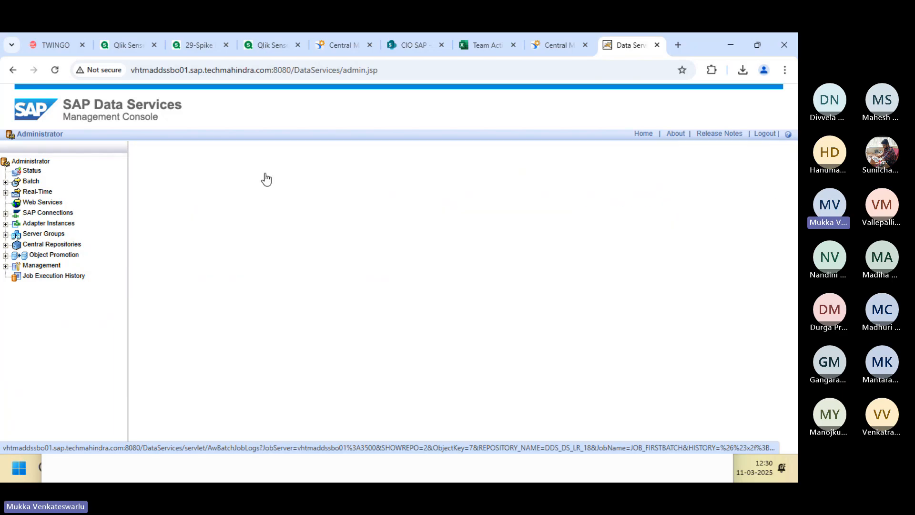
key(alt+Tab)
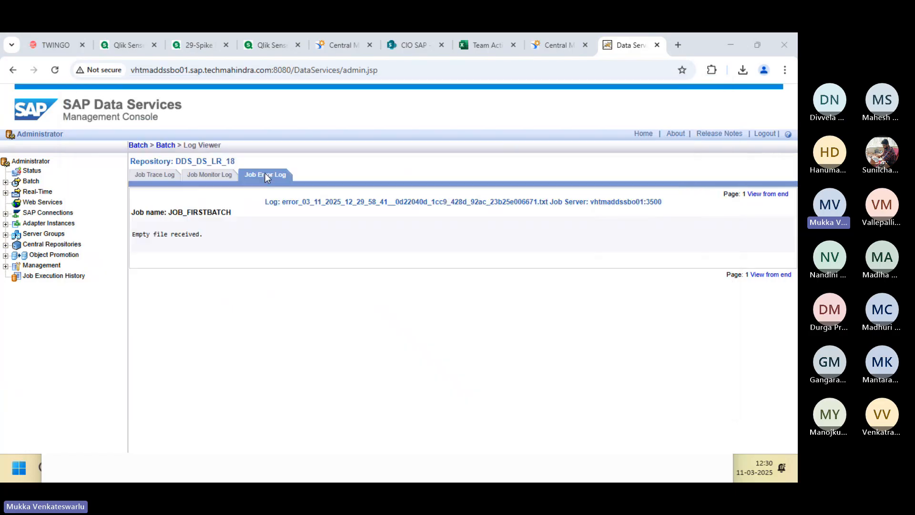
click(317, 69)
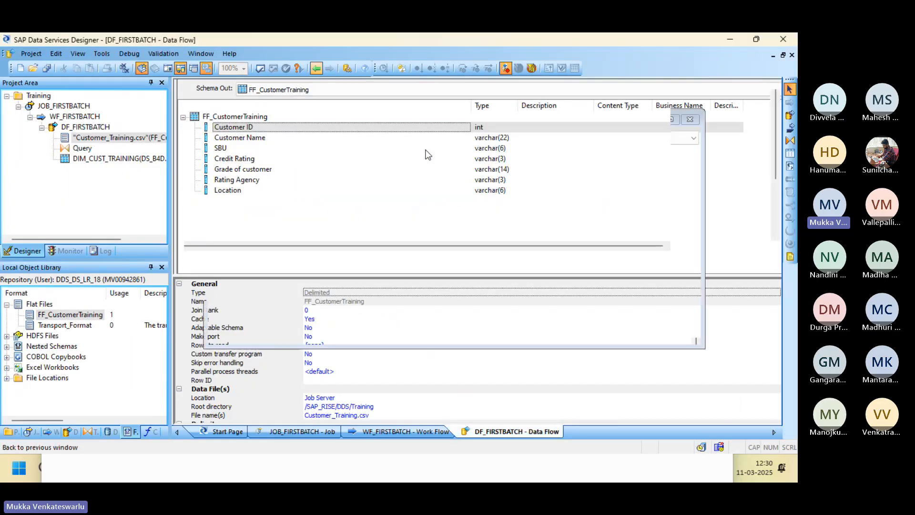
Compare the 8 DIM_CUST_TRAINING rows side by side with the Customer_Training.csv source preview.
click(547, 232)
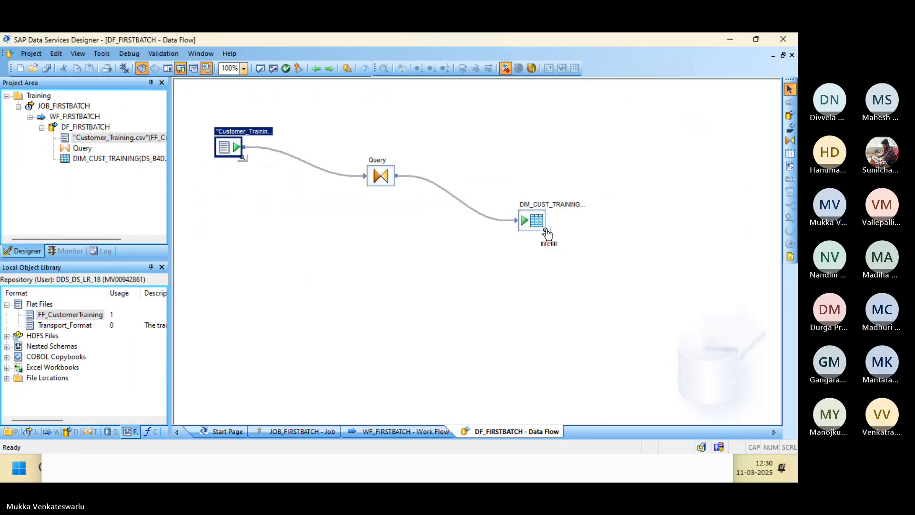
click(546, 233)
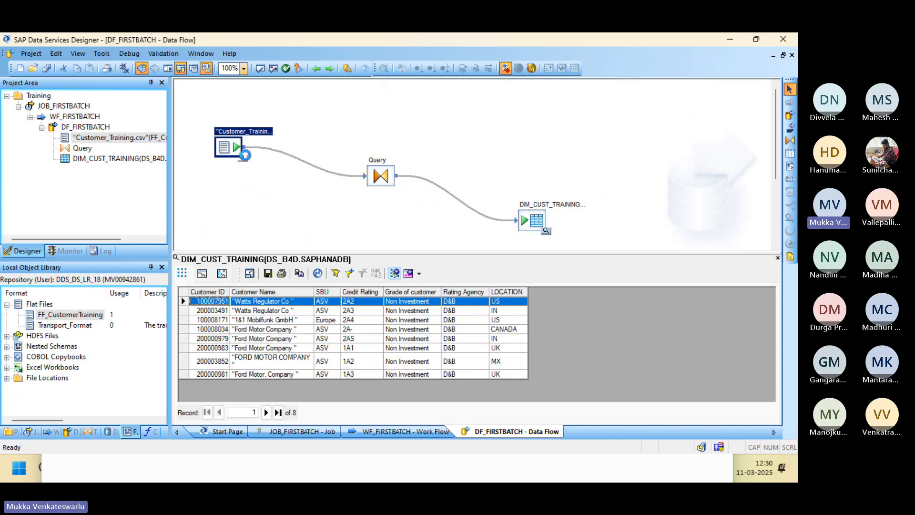
click(243, 157)
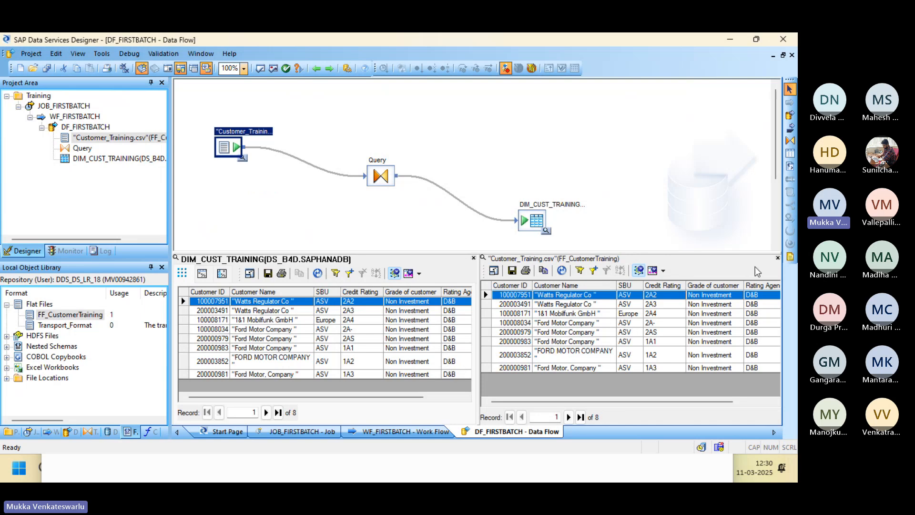
click(779, 260)
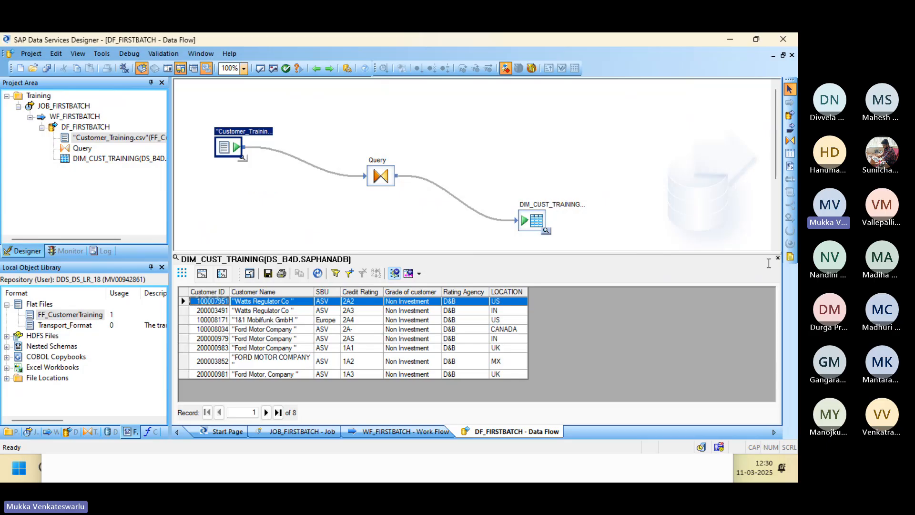
click(778, 259)
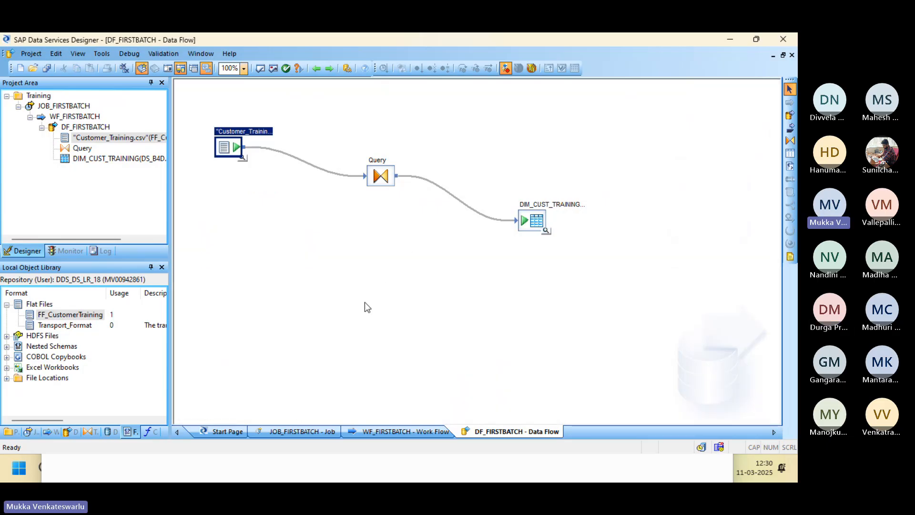
Review the 8 customer rows in the Customer_Training spreadsheet in Excel.
key(alt+Tab)
key(alt+Tab)
key(alt+Tab)
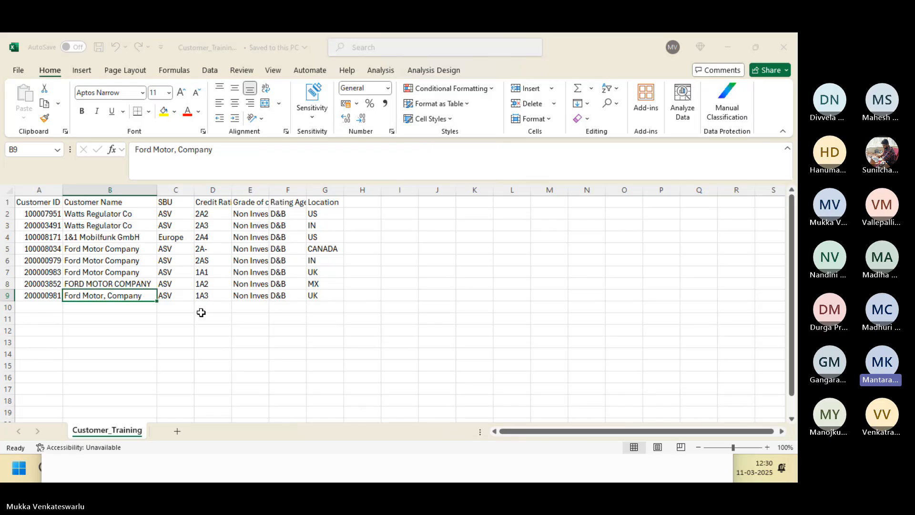
key(alt+Tab)
key(alt+Tab)
key(alt+Tab)
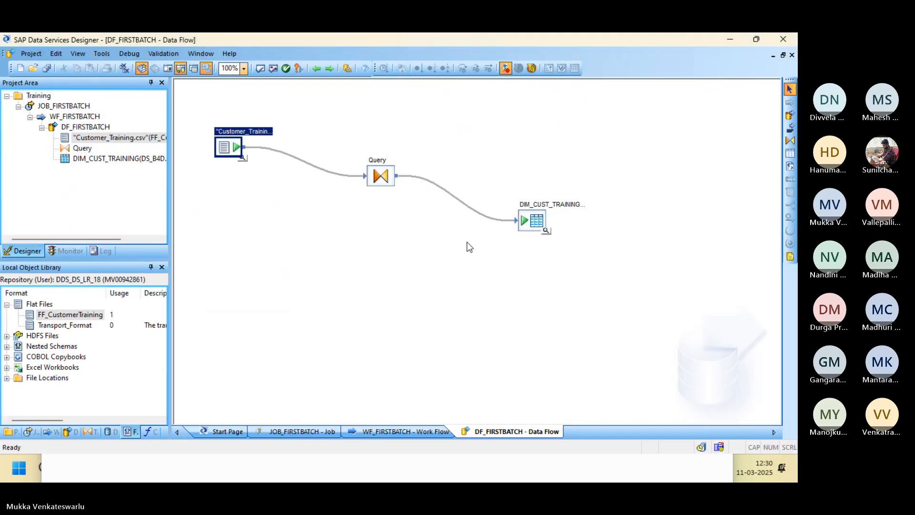
View DIM_CUST_TRAINING's 8 rows from the DS_B4D datastore, then switch to HANA Studio.
click(546, 232)
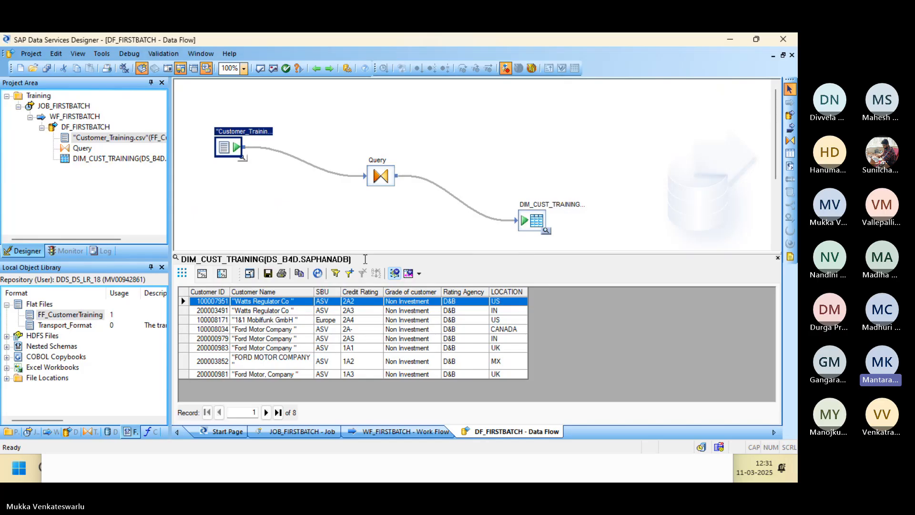
right_click(532, 221)
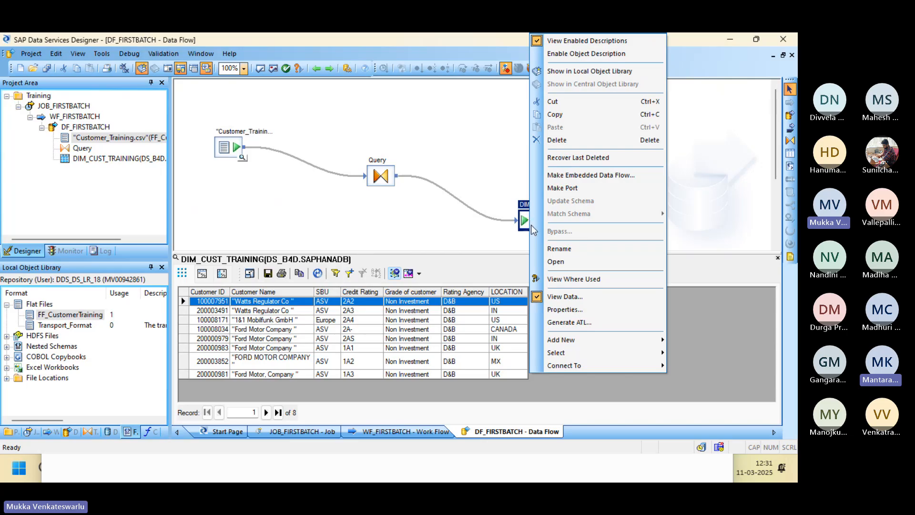
click(109, 433)
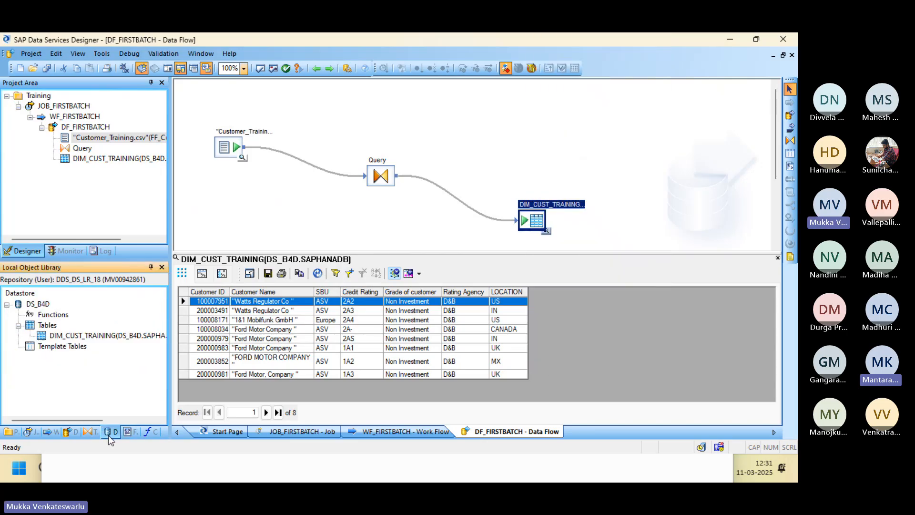
click(81, 336)
right_click(81, 336)
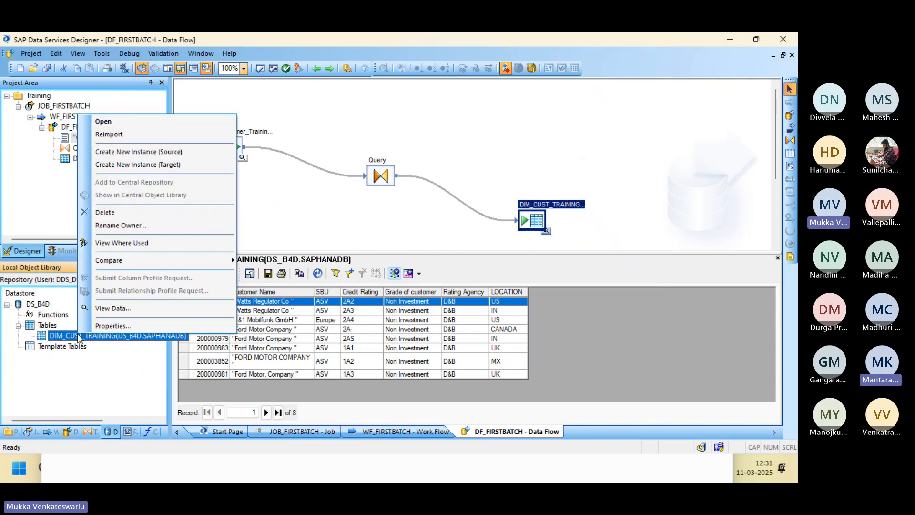
click(124, 306)
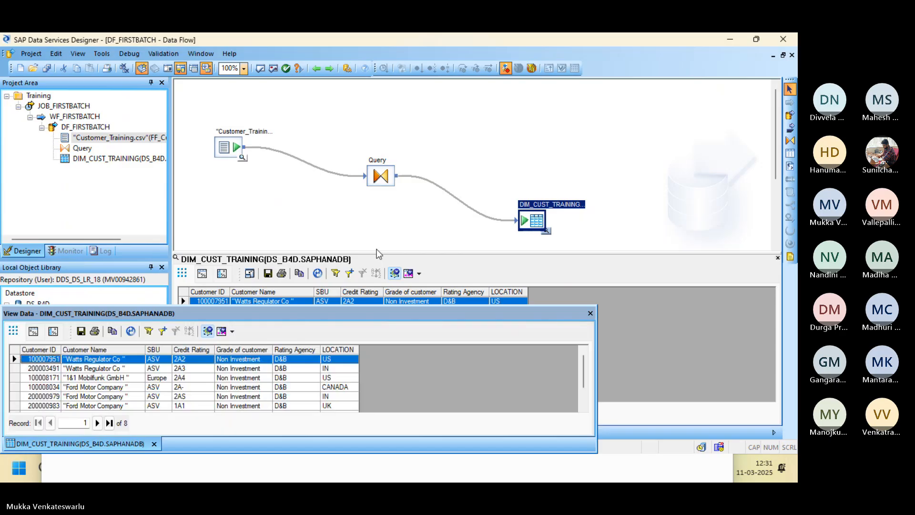
click(590, 313)
key(alt+Tab)
key(Tab)
key(Tab)
key(Tab)
key(Tab)
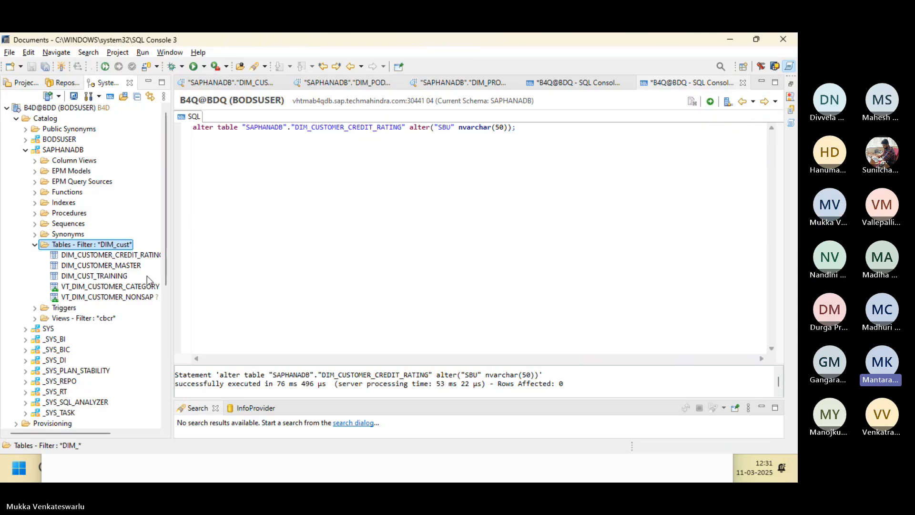
Run 'select * from' DIM_CUST_TRAINING in a new SQL console and widen Customer Name to check 8 rows.
click(109, 96)
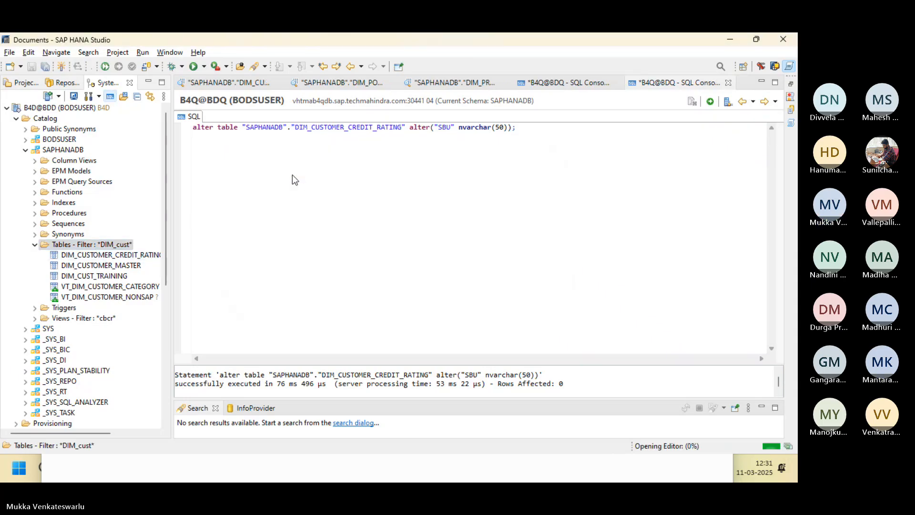
click(115, 276)
drag(115, 278, 334, 168)
key(Home)
text(sel)
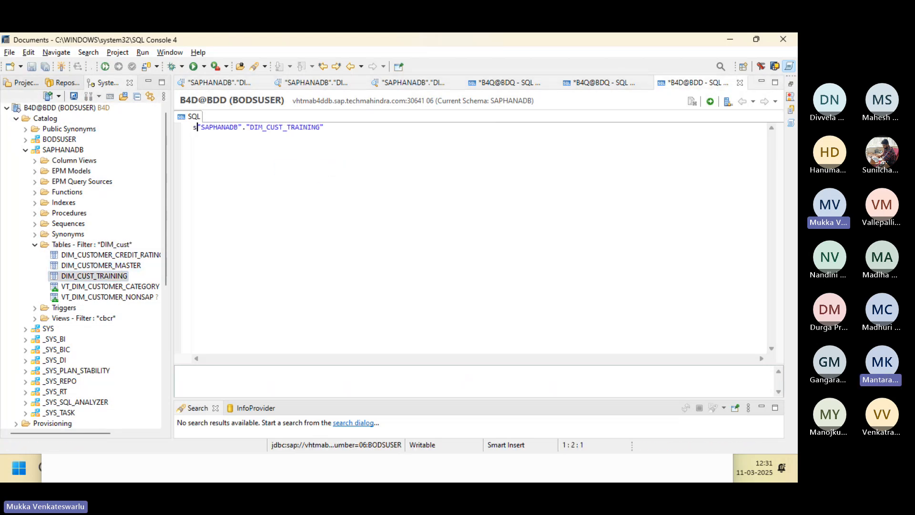
text(ec)
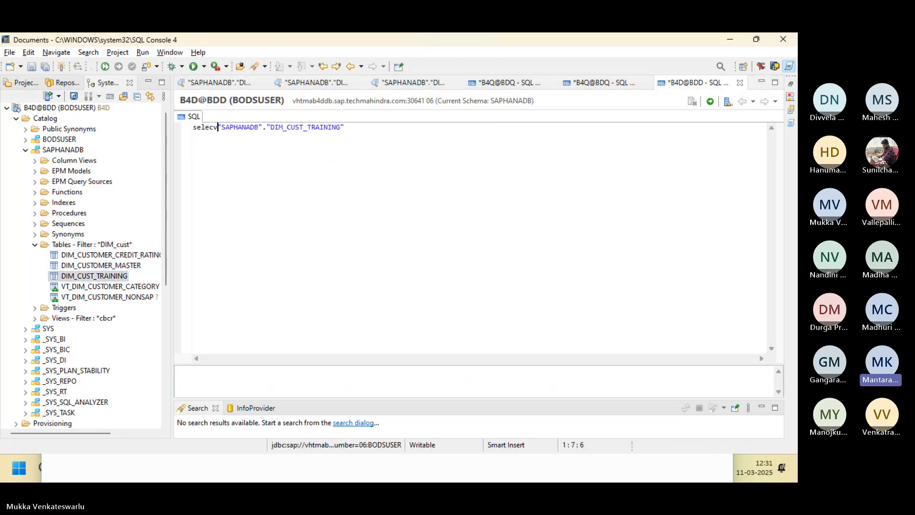
text(t * fr)
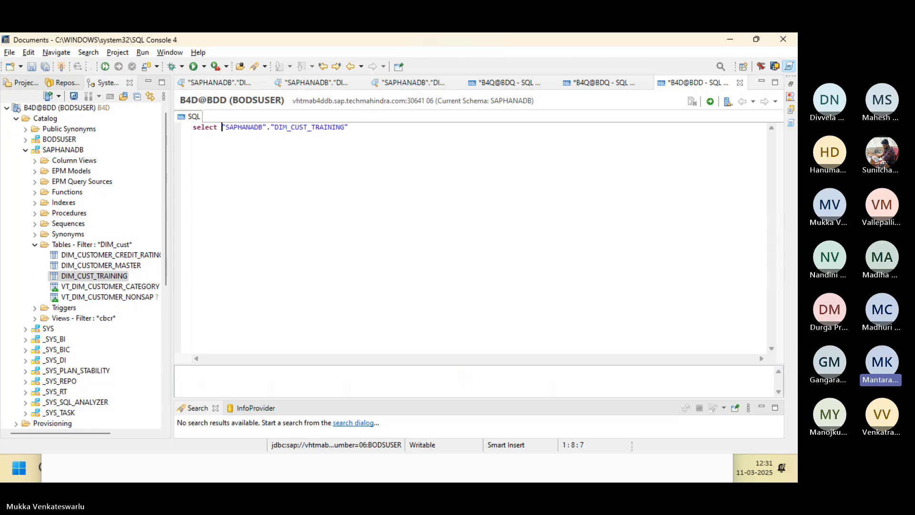
text(om)
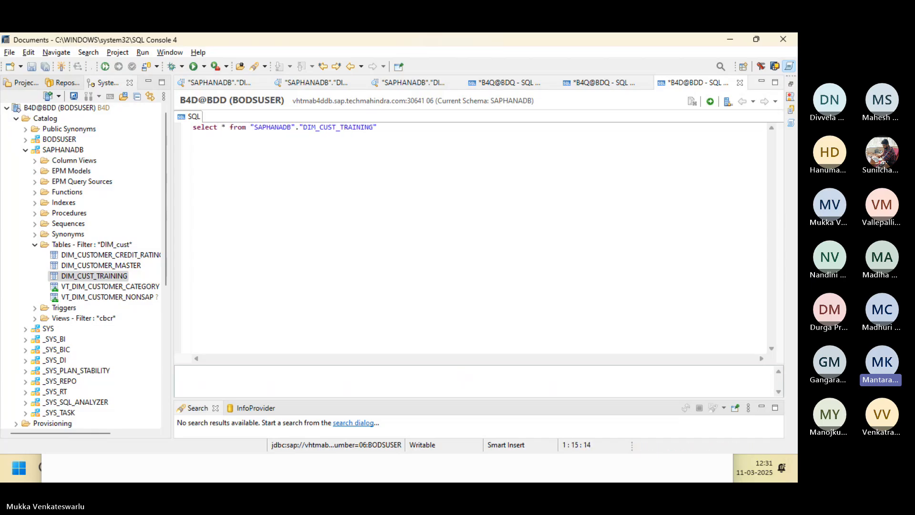
click(710, 101)
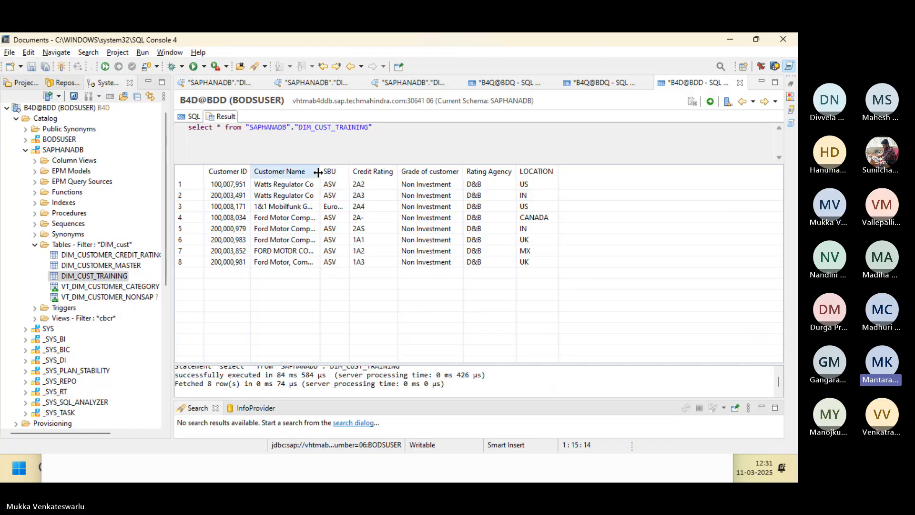
drag(319, 171, 399, 178)
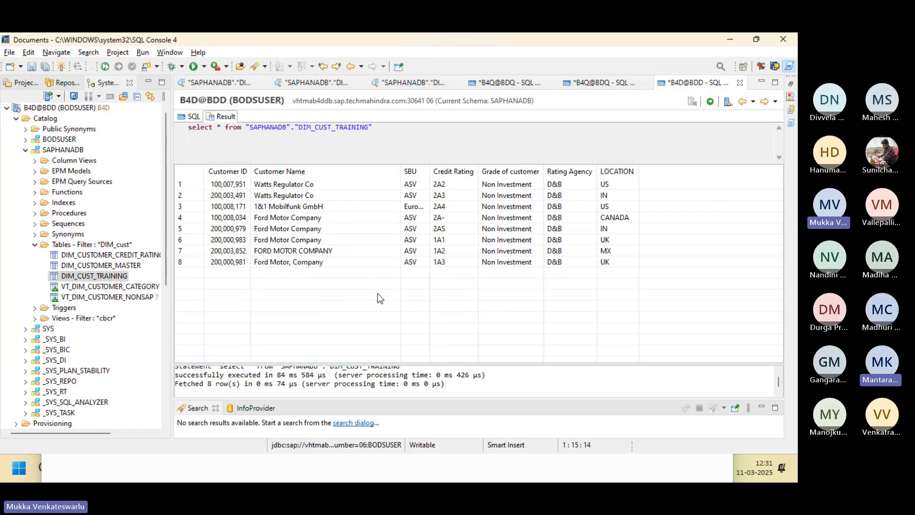
key(alt+Tab)
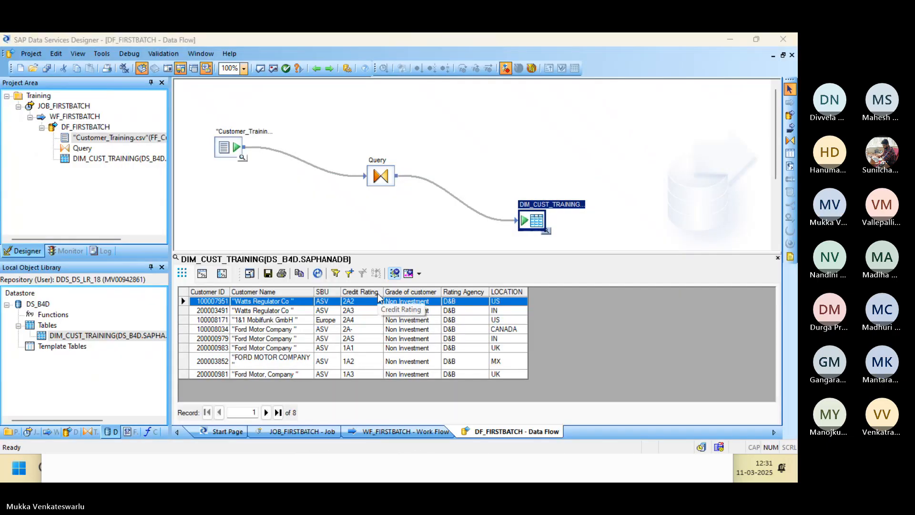
Inspect the Query's output Customer ID column properties, leaving its data type as int.
key(alt+Tab)
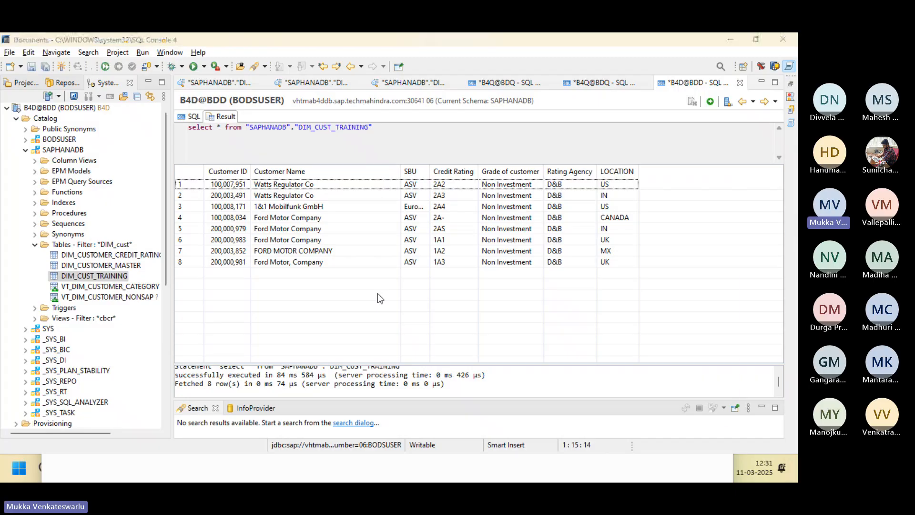
key(alt+Tab)
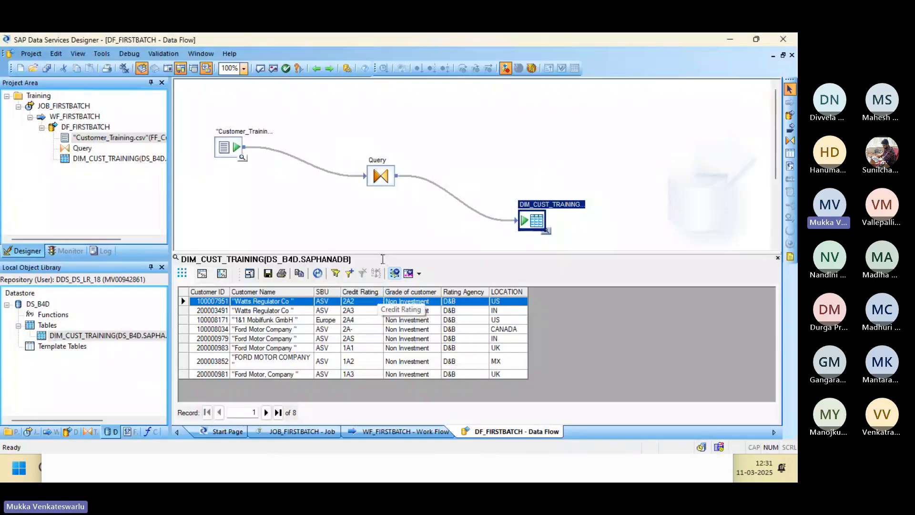
double_click(381, 170)
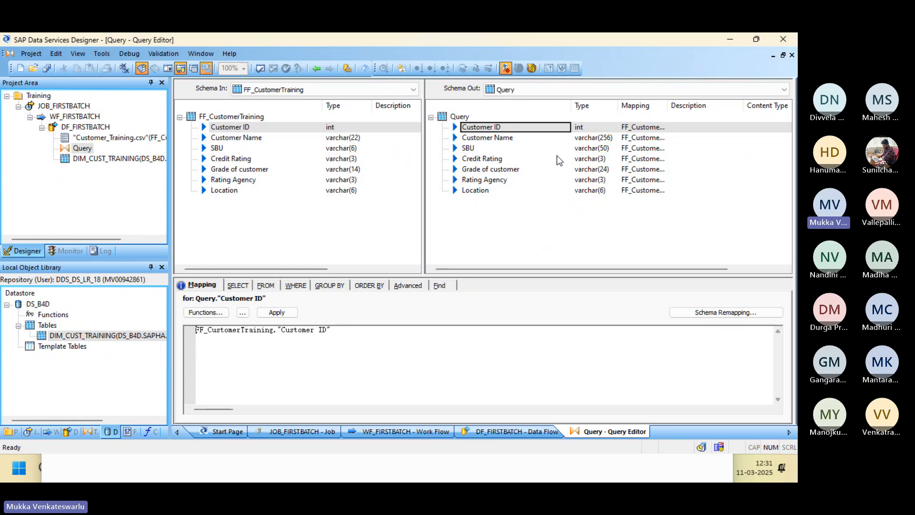
click(581, 128)
double_click(581, 128)
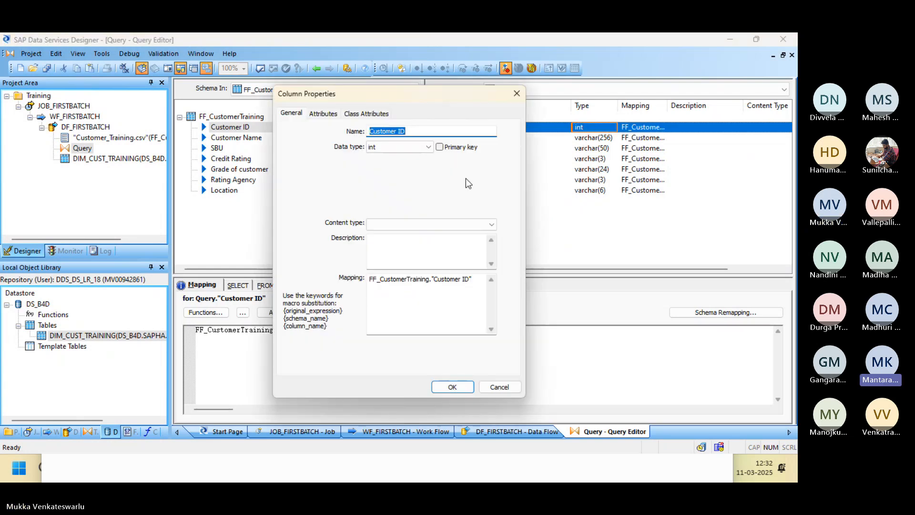
click(429, 147)
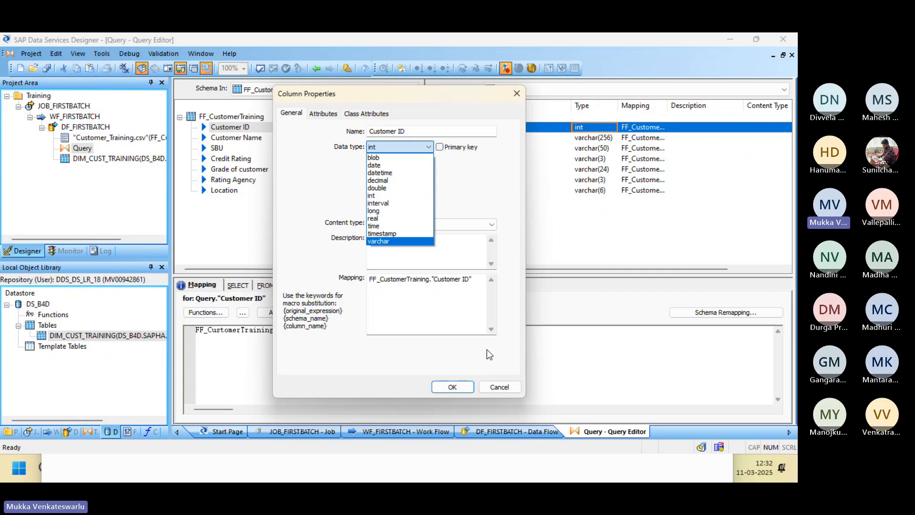
click(500, 388)
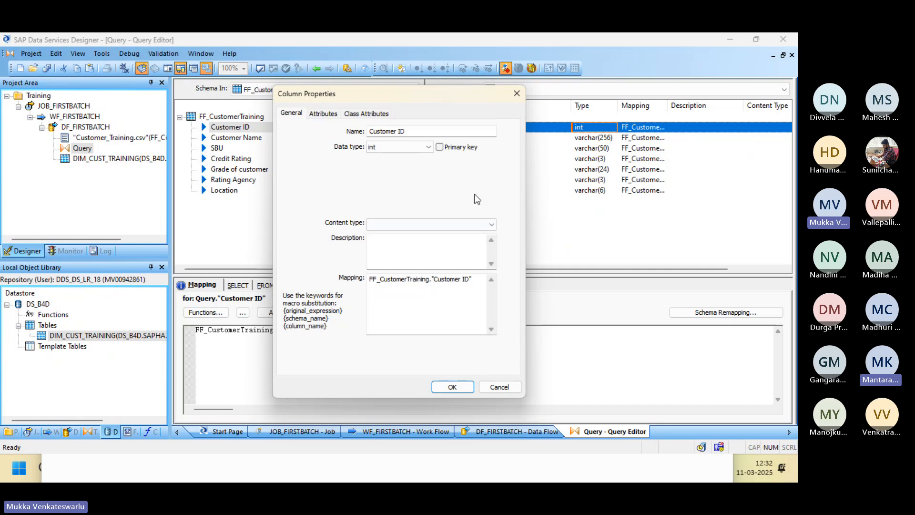
click(498, 387)
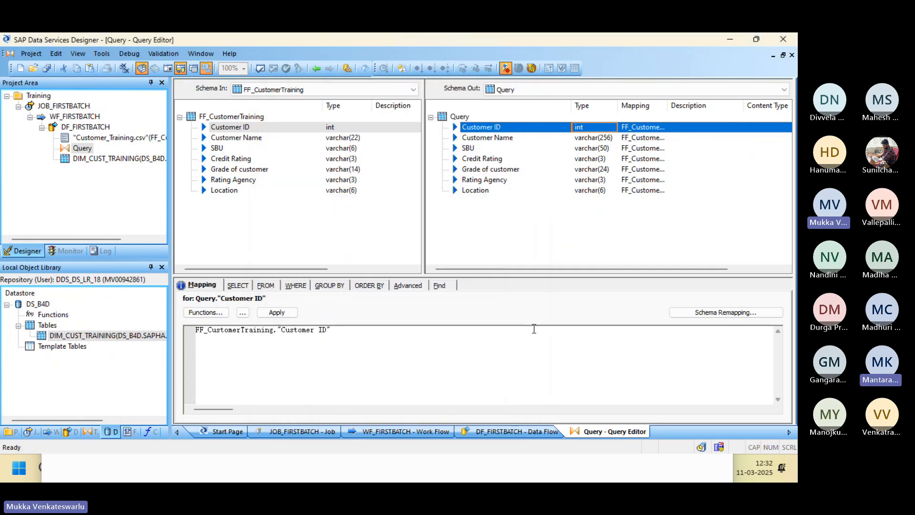
key(alt+Tab)
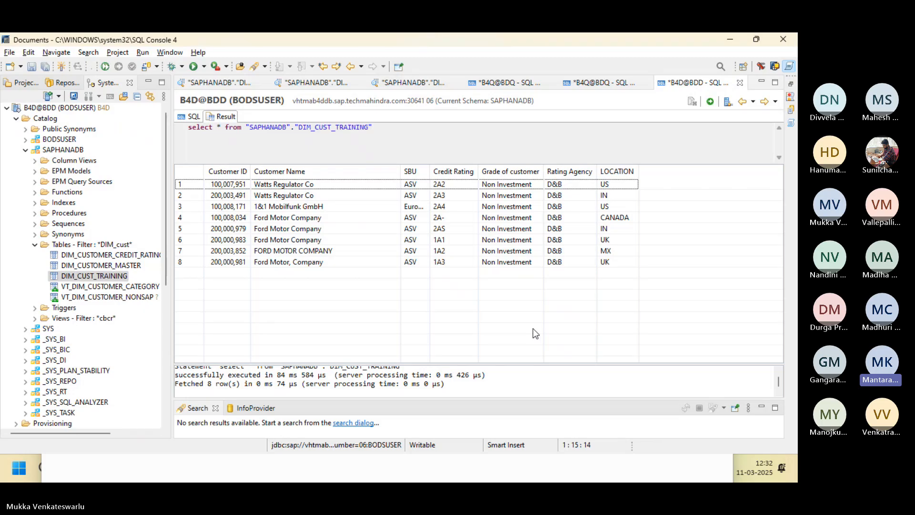
Move from the 8-row DIM_CUST_TRAINING result to the Customer_Training spreadsheet.
key(alt+Tab)
key(alt+Tab)
key(alt+Tab)
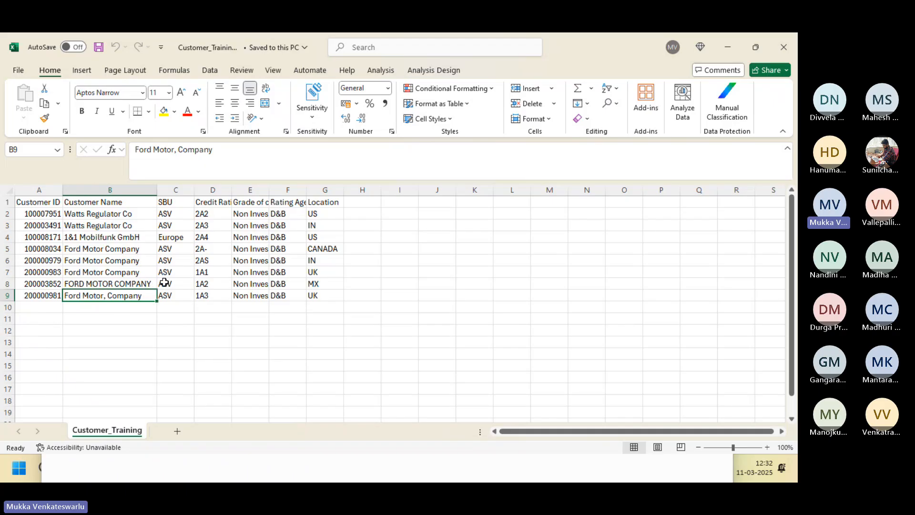
Clear customer 200000983's name, SBU ASV and credit rating 1A1 in cells B7–D7.
click(143, 271)
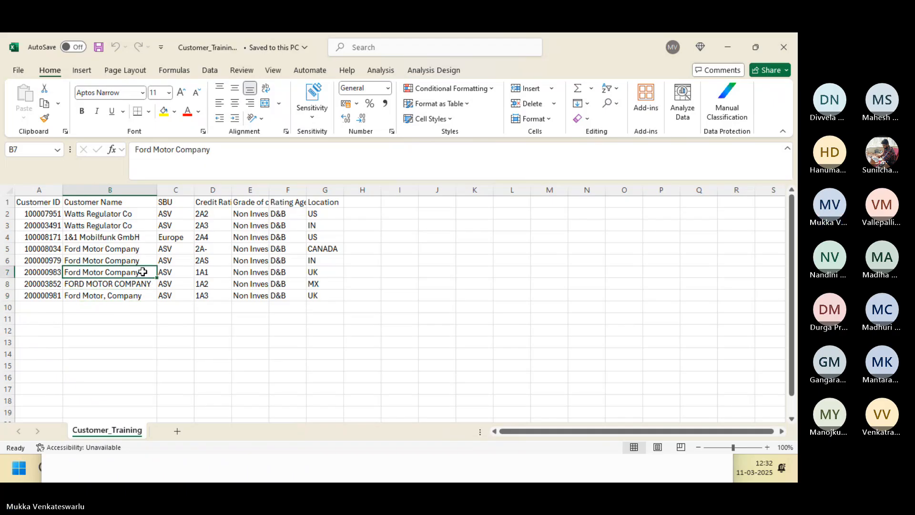
key(Delete)
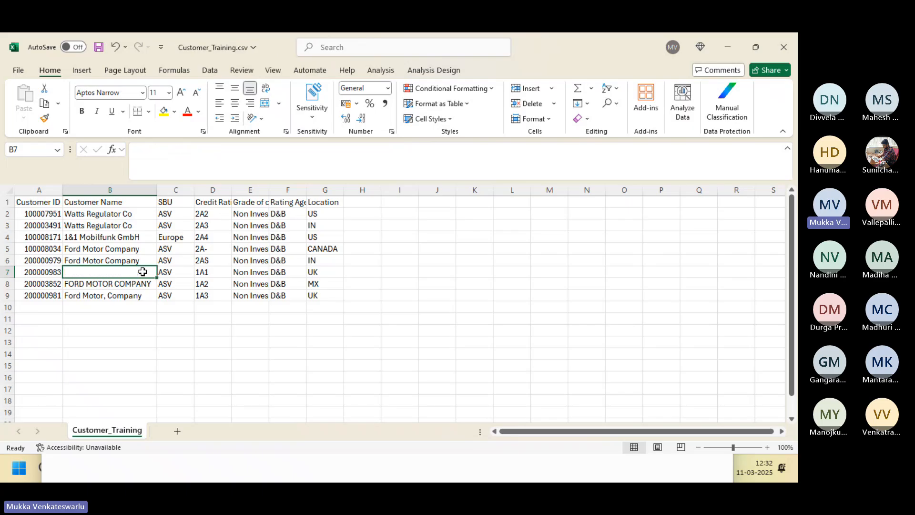
key(Right)
key(Delete)
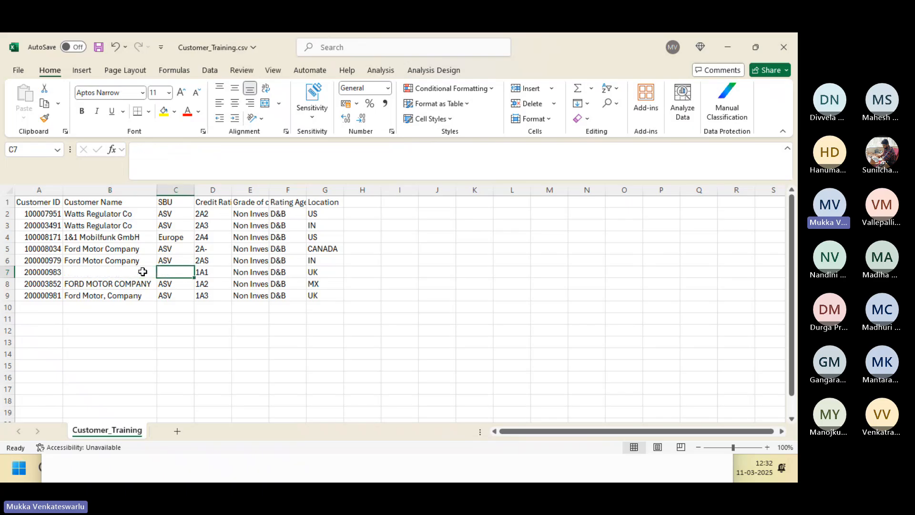
key(Right)
key(Delete)
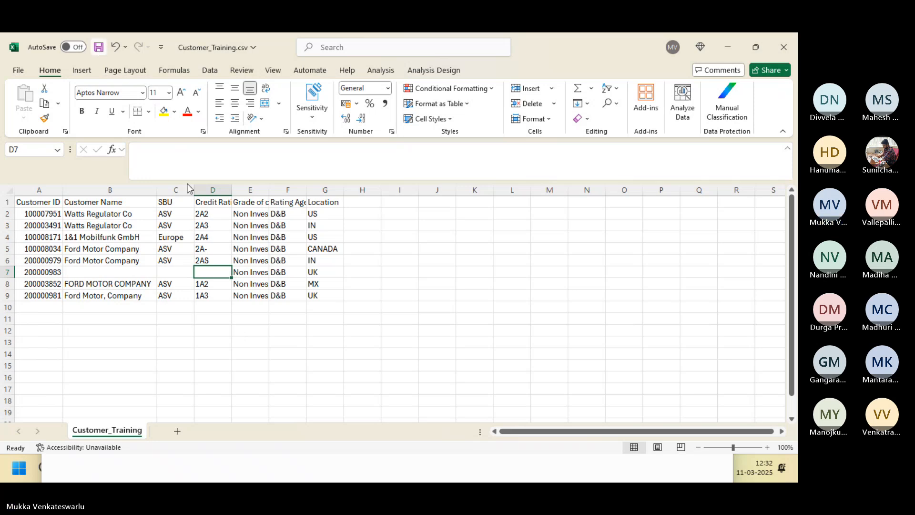
Save Customer_Training.csv, keeping the CSV format.
click(98, 47)
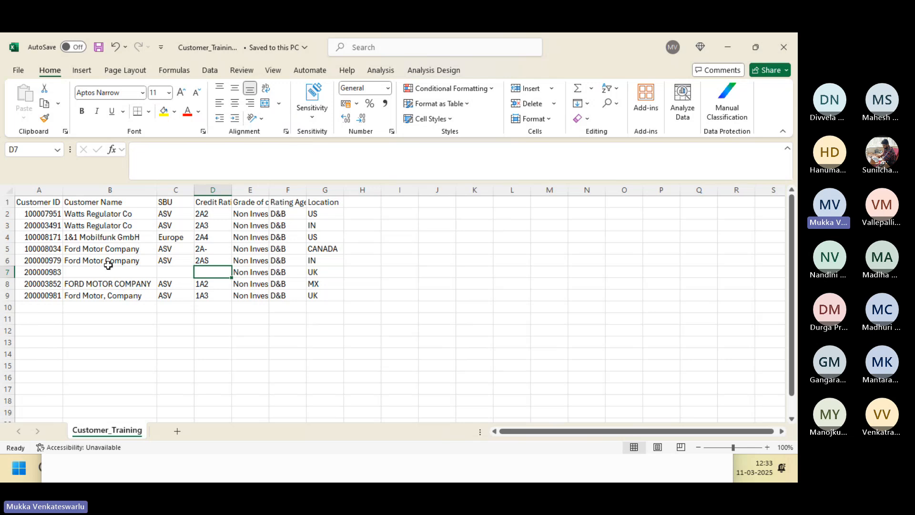
click(97, 49)
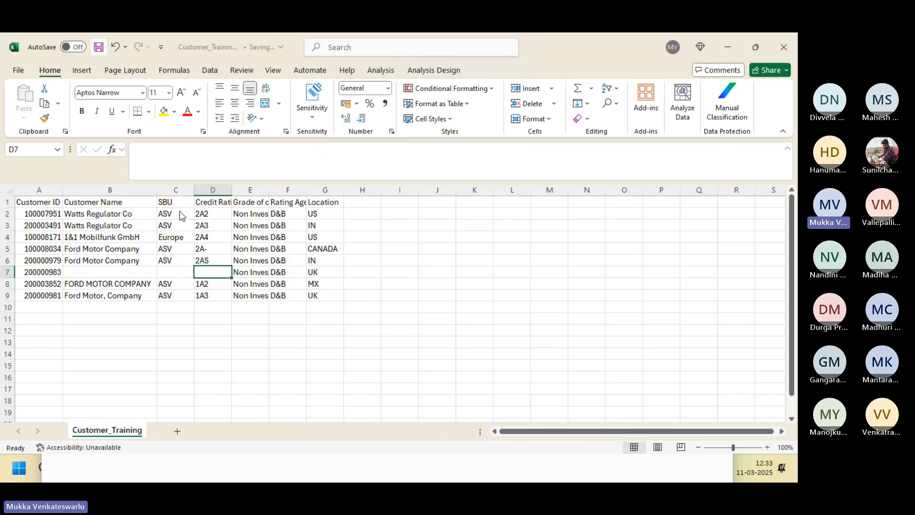
key(alt+Tab)
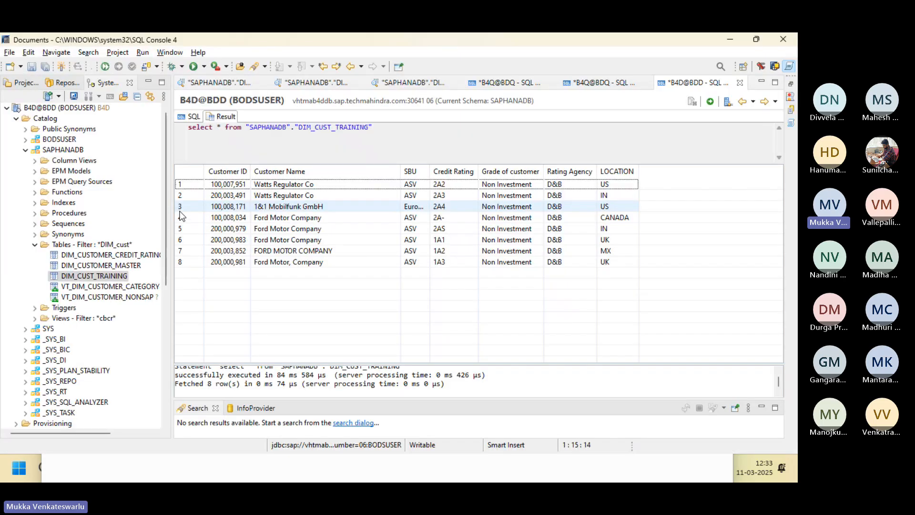
key(alt+Tab)
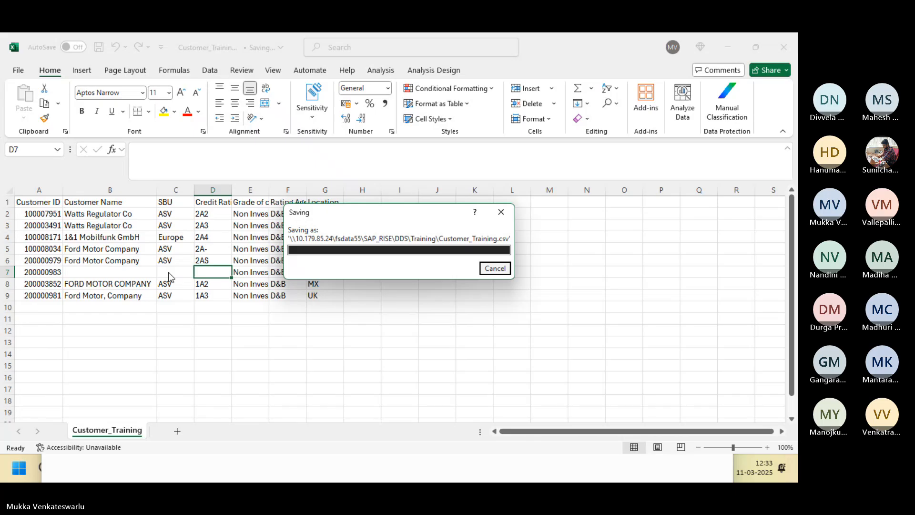
key(alt+Tab)
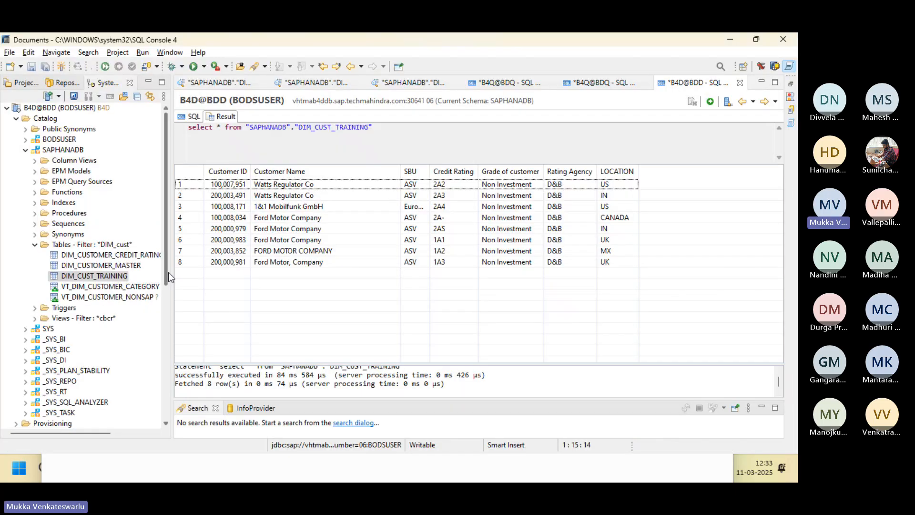
Preview the DIM_CUST_TRAINING target data and the Customer_Training.csv source data in DF_FIRSTBATCH.
key(alt+Tab)
key(Tab)
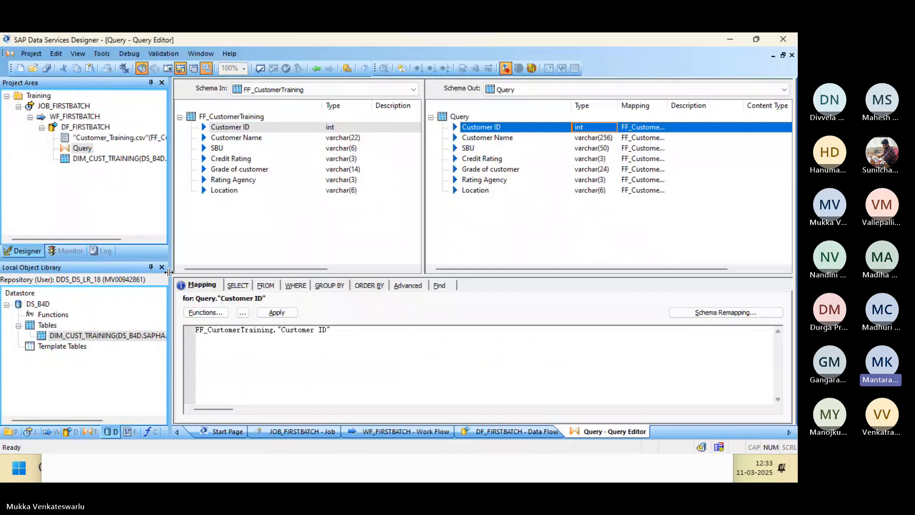
click(316, 68)
click(394, 273)
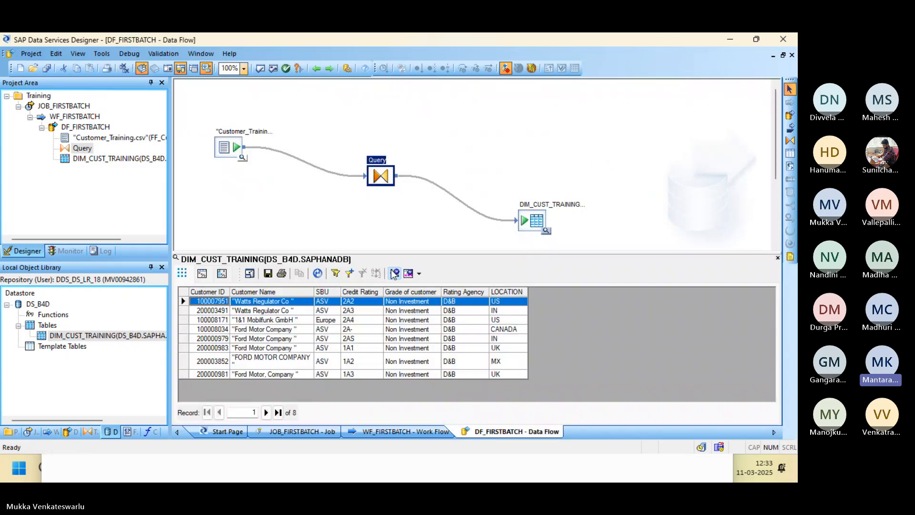
click(778, 258)
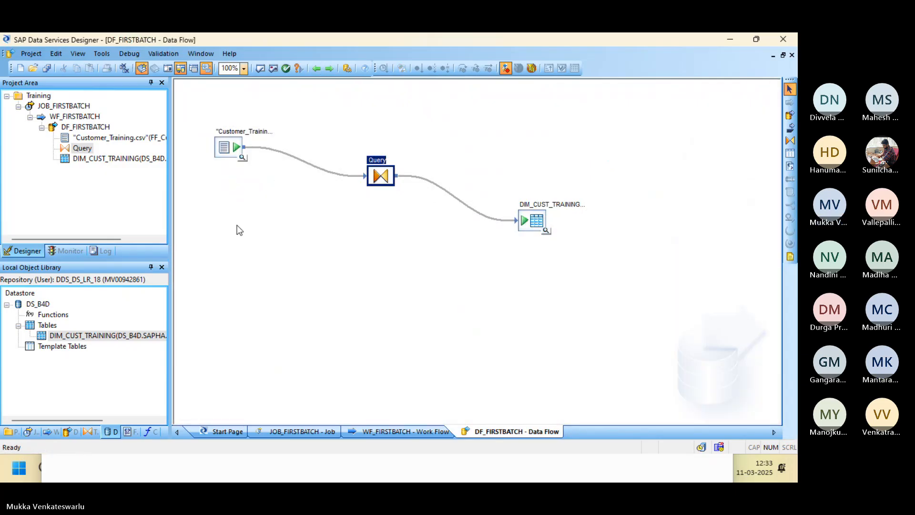
click(242, 157)
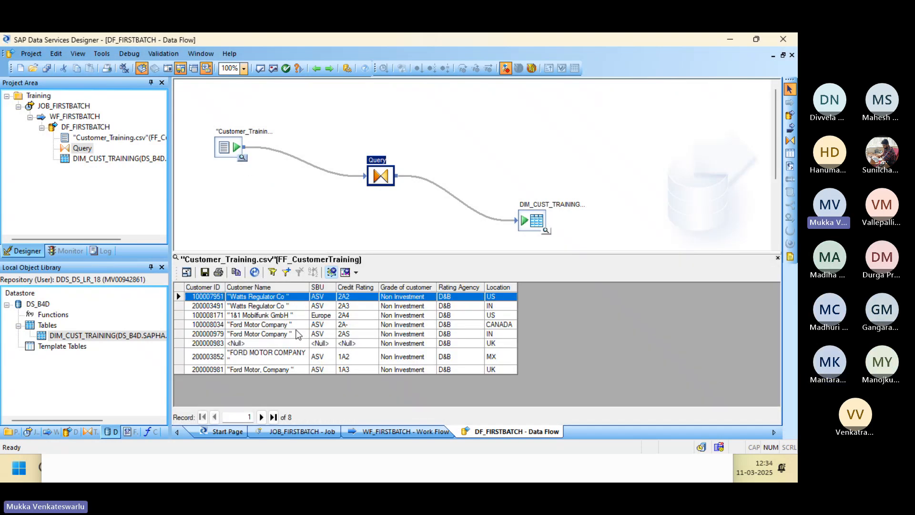
click(778, 259)
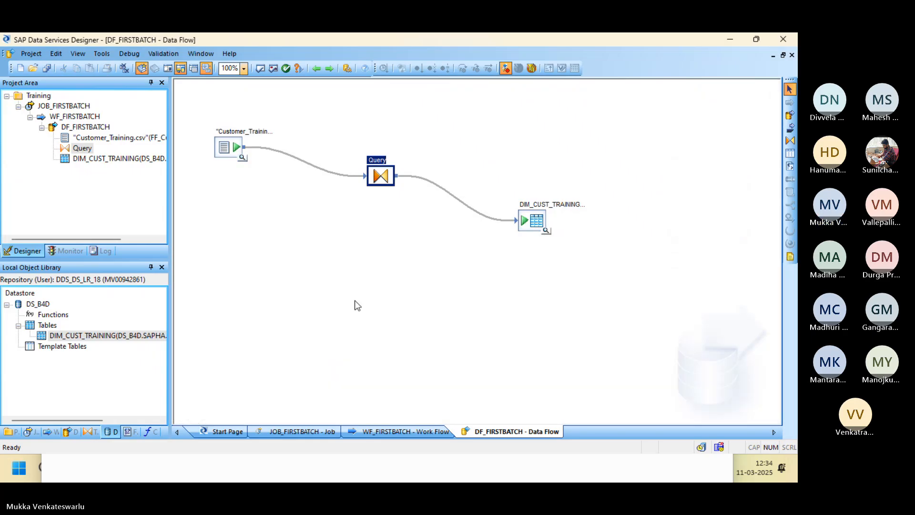
Re-save the FF_CustomerTraining file format and save all repository changes.
click(130, 431)
click(78, 315)
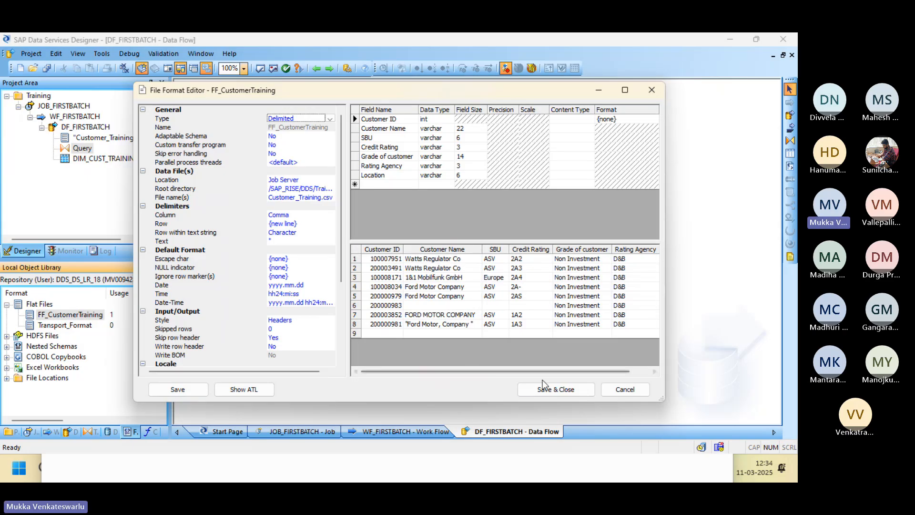
click(549, 389)
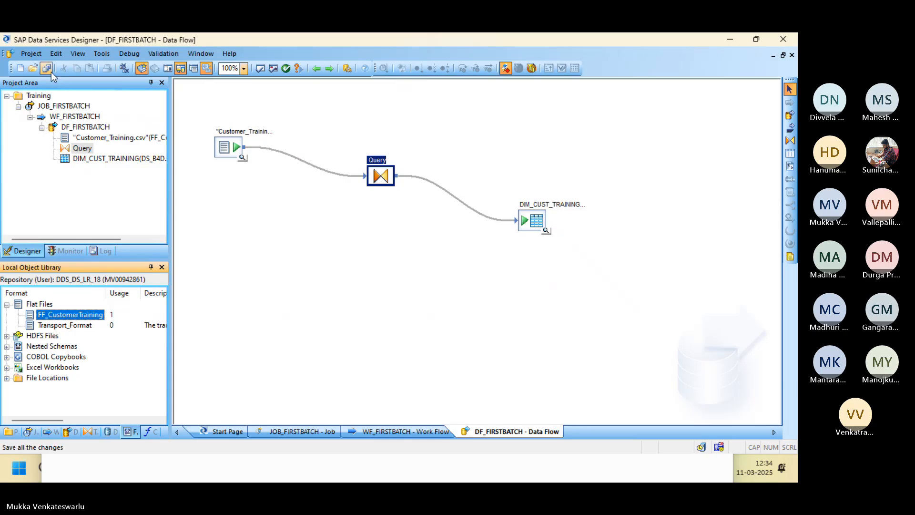
click(47, 70)
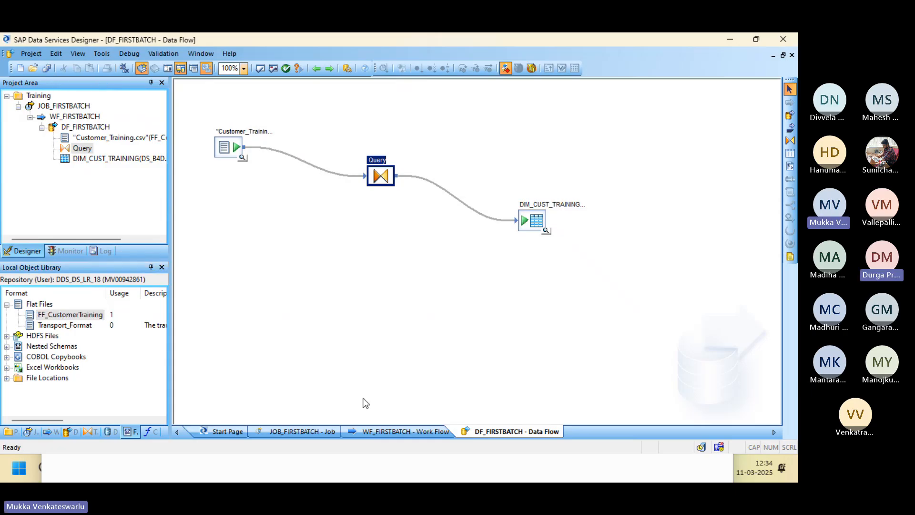
key(alt+Tab)
key(alt+Tab)
key(alt+Tab)
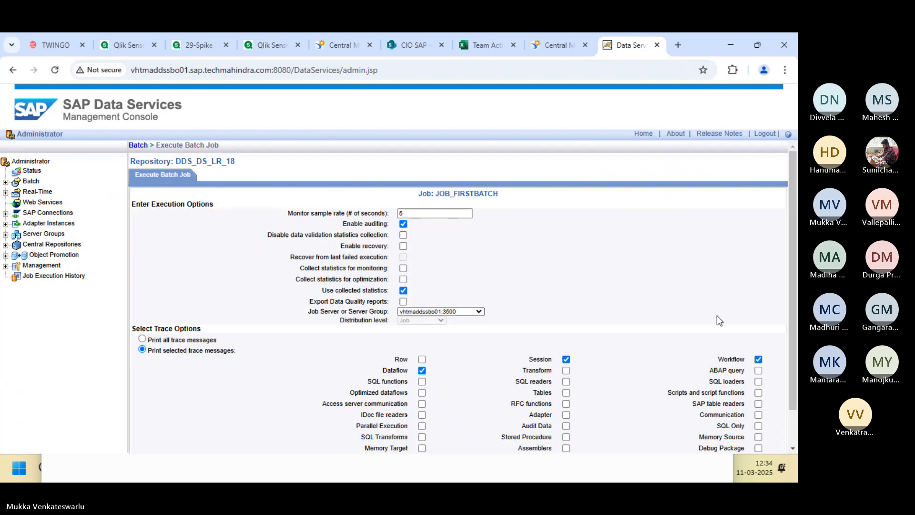
Execute JOB_FIRSTBATCH and check its monitor and error logs: 8 rows, no errors.
drag(793, 345, 791, 392)
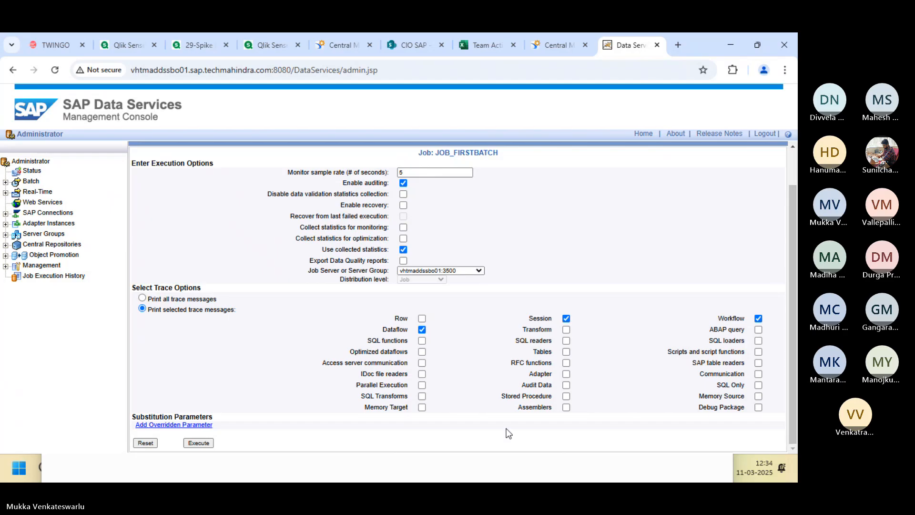
click(201, 445)
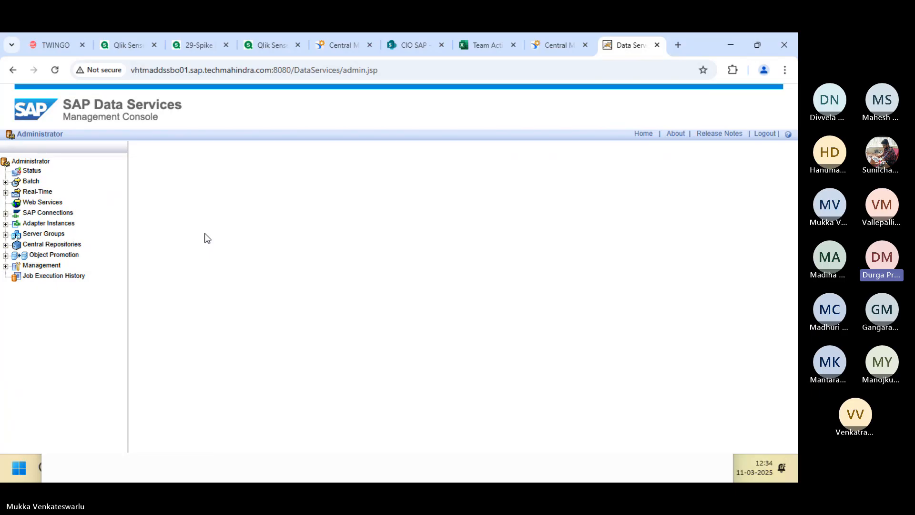
click(144, 198)
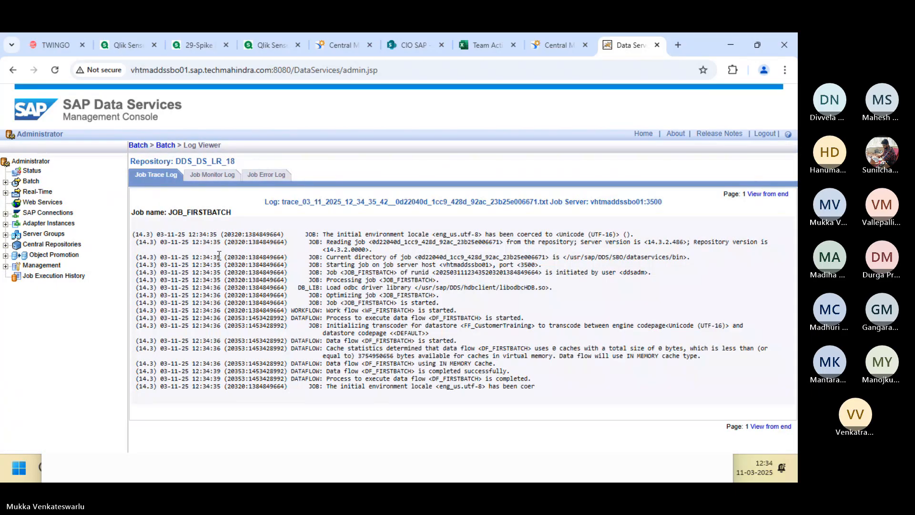
click(208, 176)
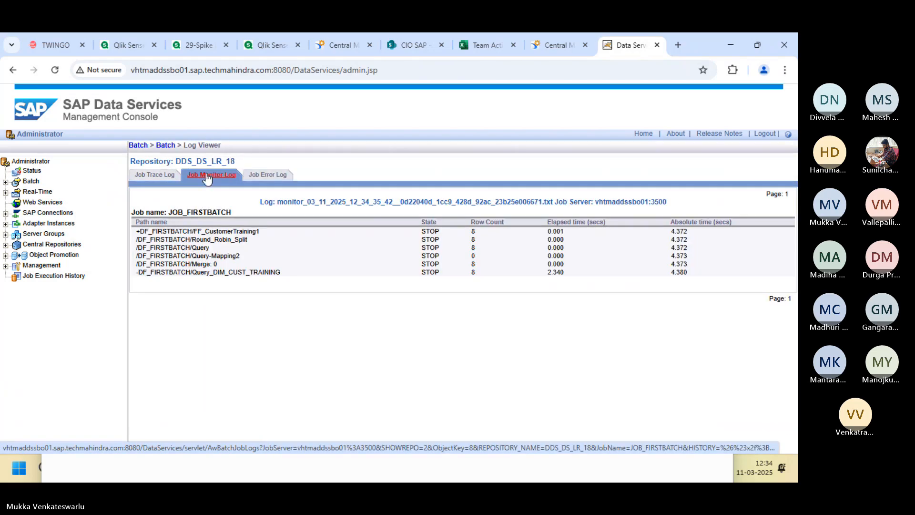
click(271, 176)
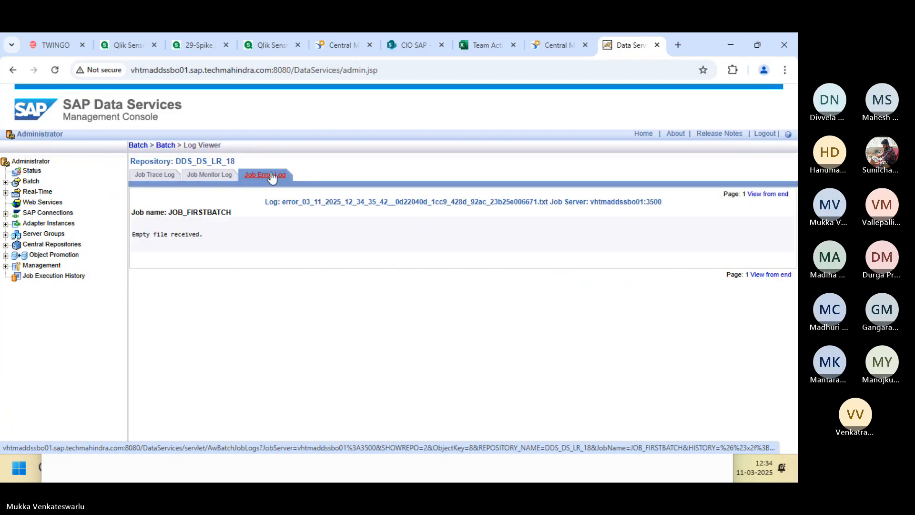
click(214, 177)
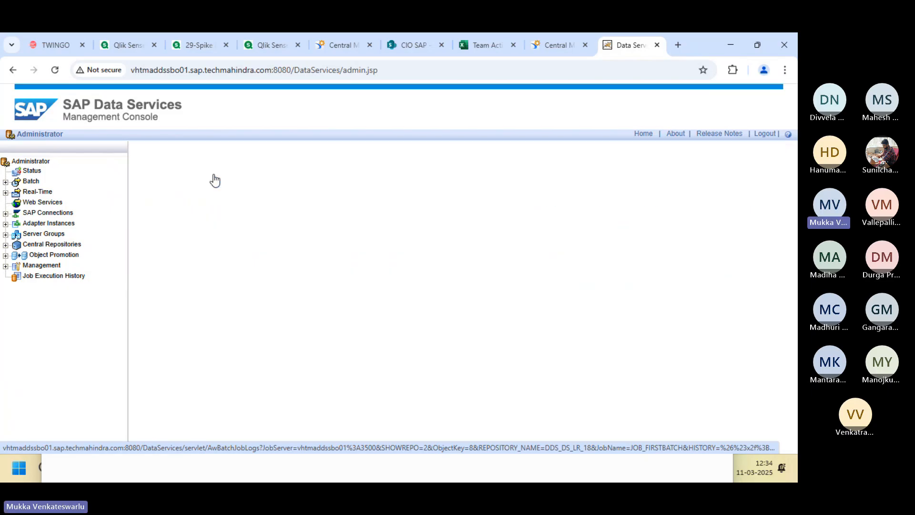
key(alt+Tab)
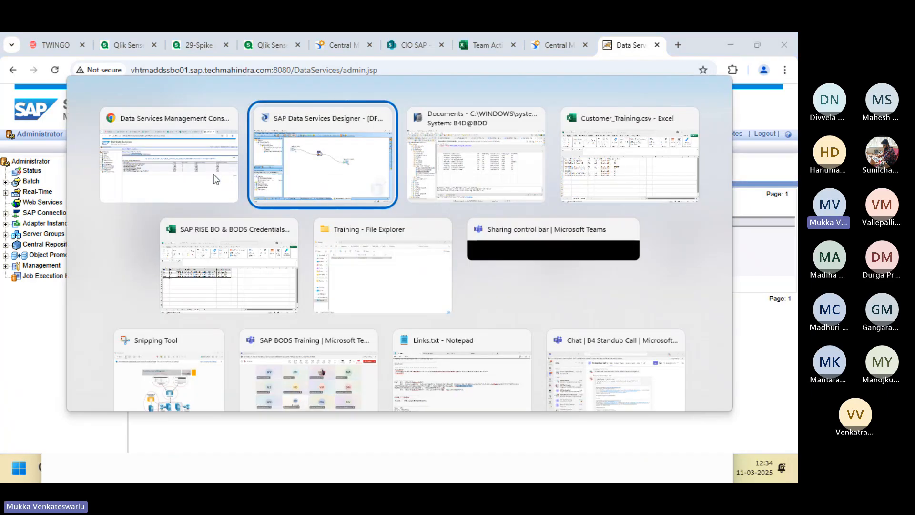
key(alt+Tab)
key(alt+Tab)
key(alt+Tab)
key(alt+Tab)
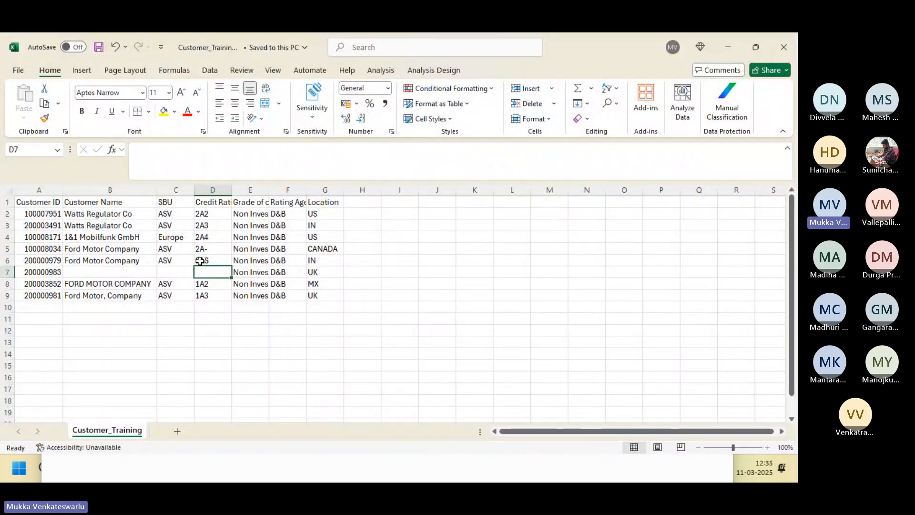
Close the FF_CustomerTraining editor unchanged and preview DIM_CUST_TRAINING's 8 loaded rows.
key(alt+Tab)
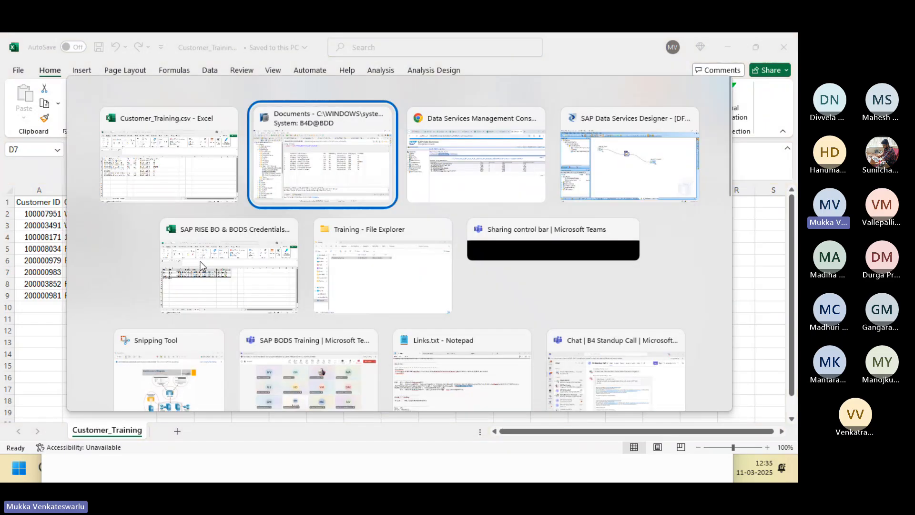
key(Tab)
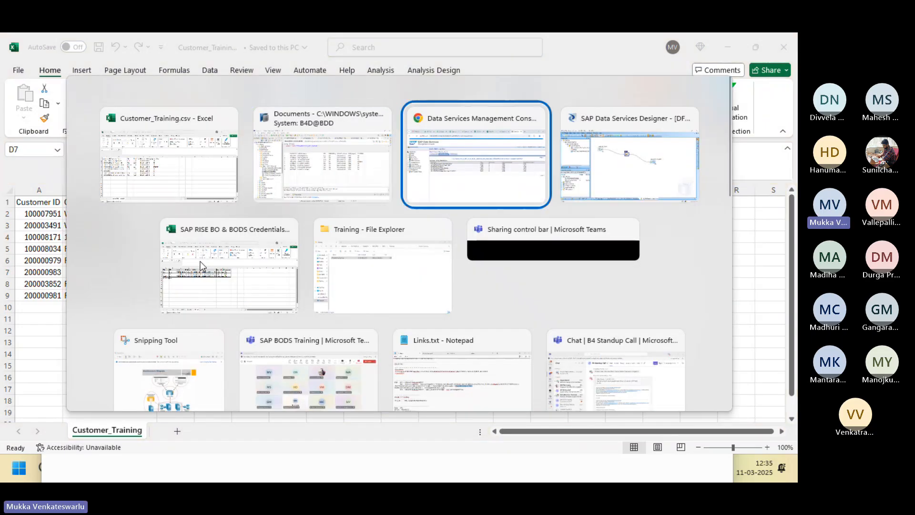
key(Tab)
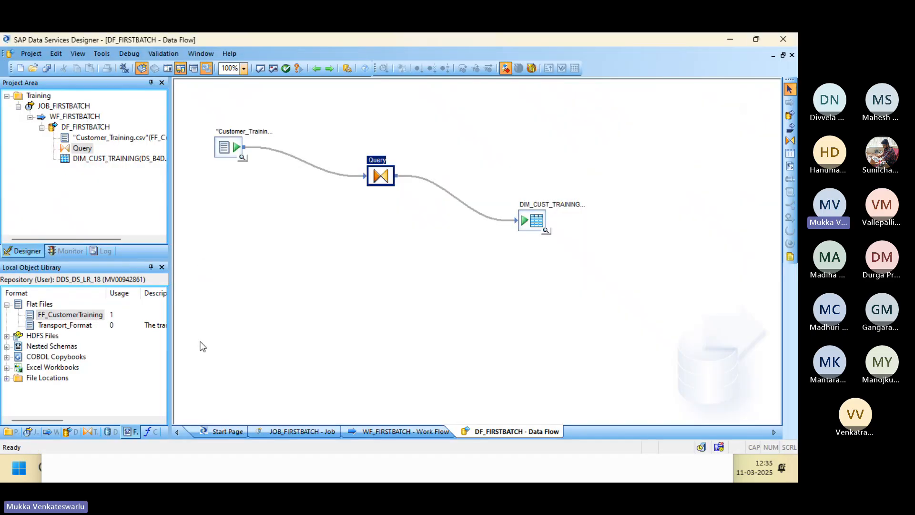
click(87, 315)
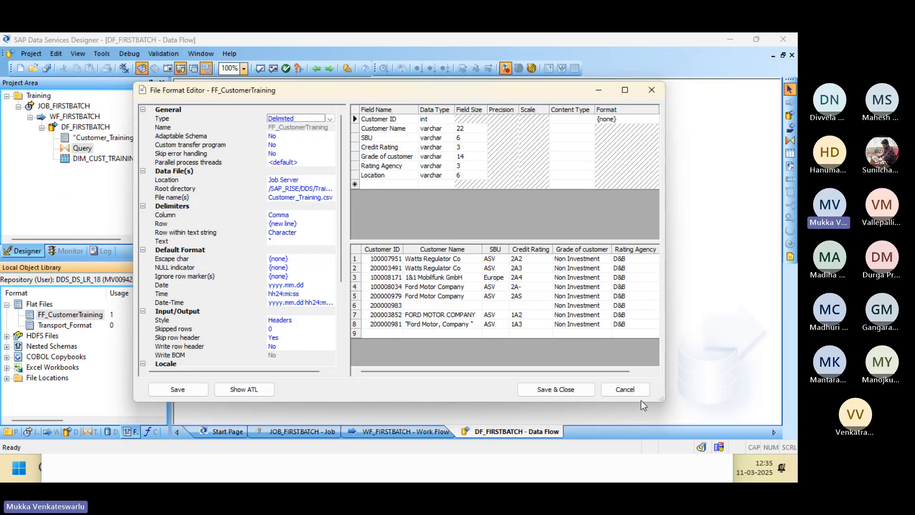
click(622, 389)
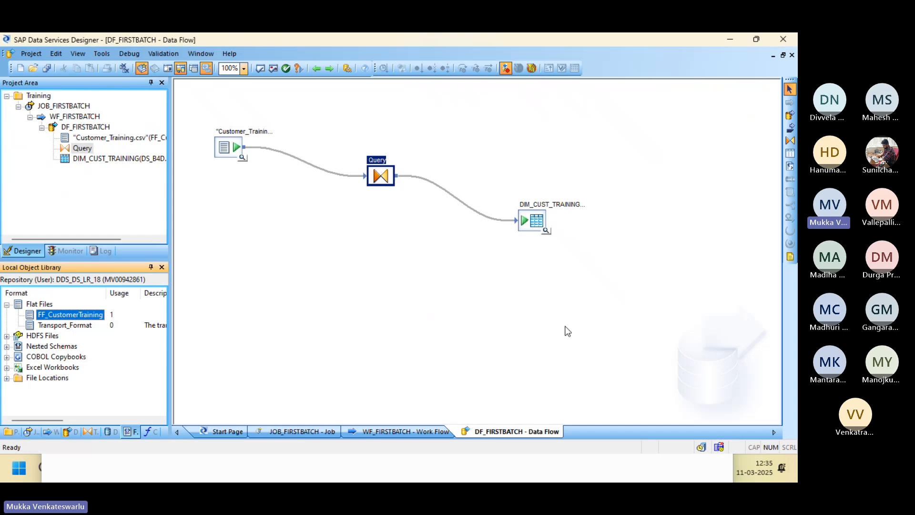
click(546, 231)
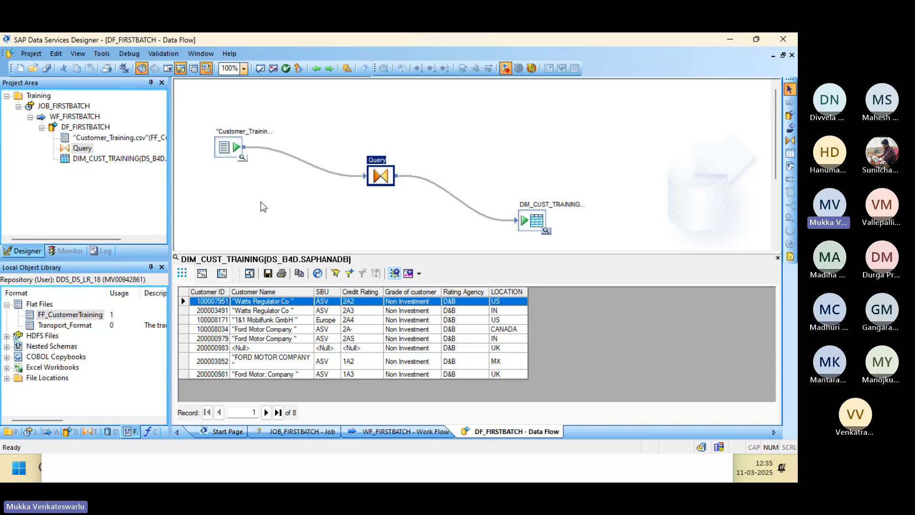
Copy Ford Motor Company from B6 into the blank name cell B7.
key(alt+Tab)
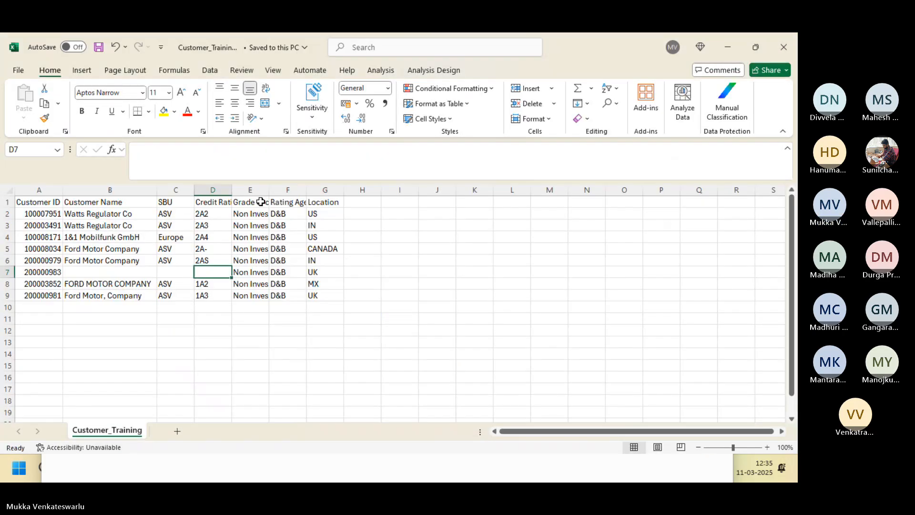
click(125, 263)
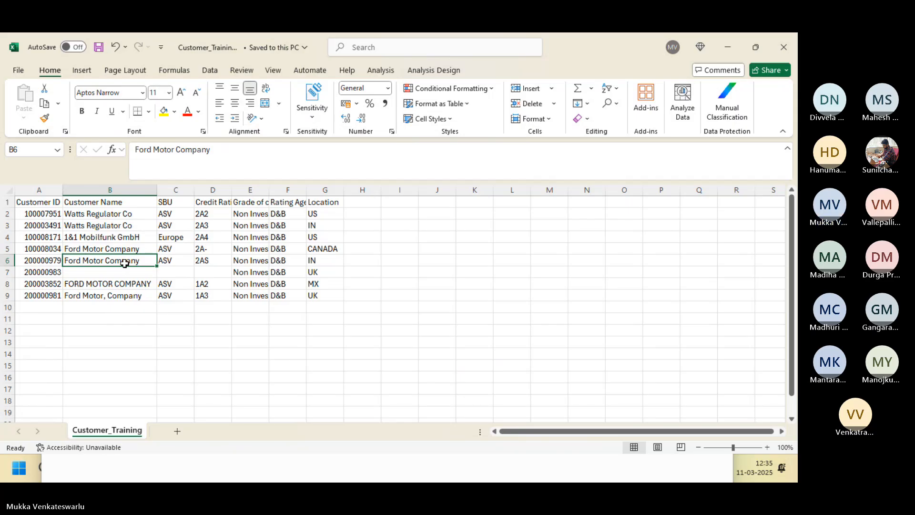
key(ctrl+c)
key(Down)
key(ctrl+v)
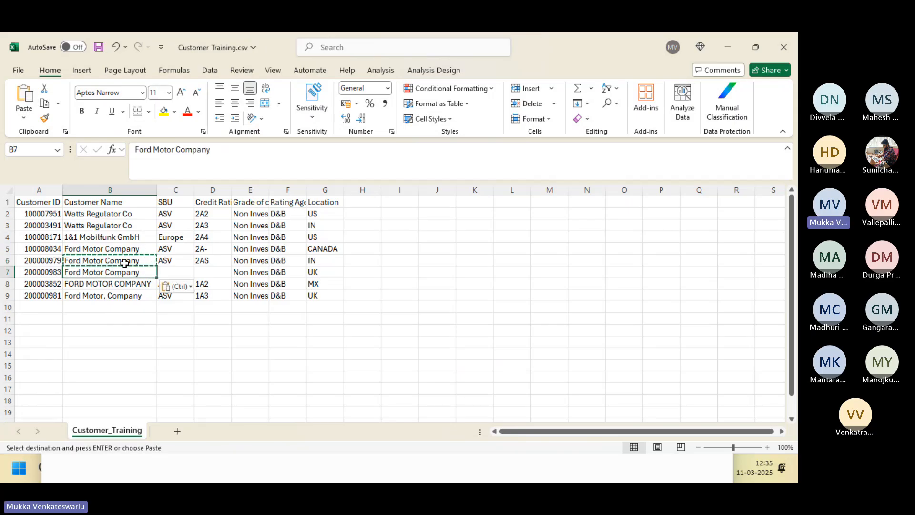
Fill the blank SBU cell C7 with Europe copied from C4.
click(174, 262)
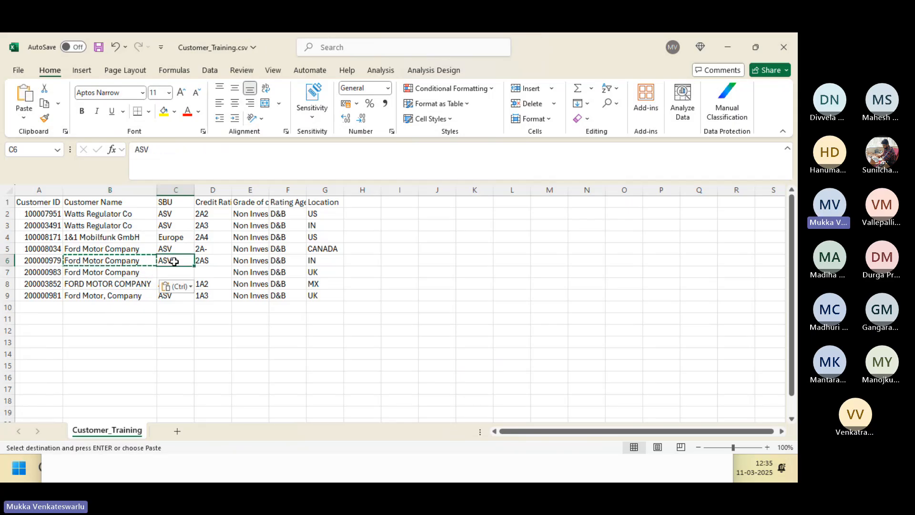
key(ctrl+c)
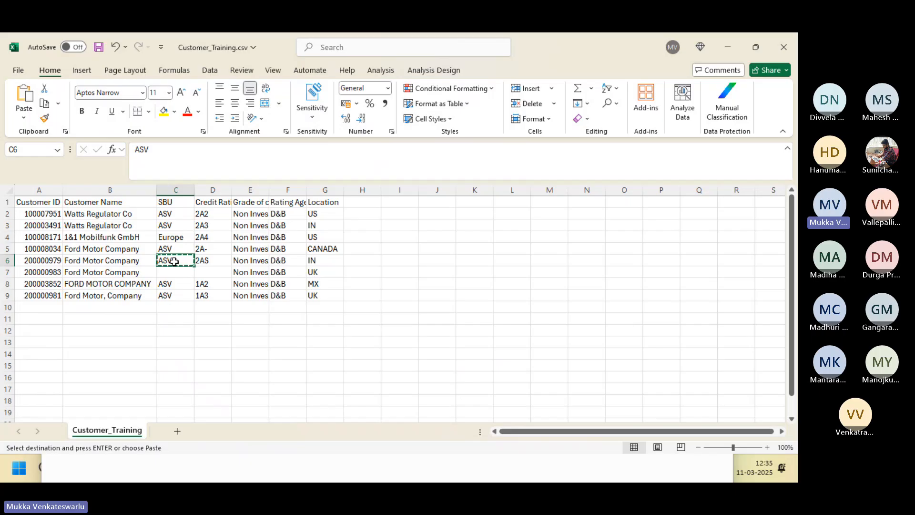
click(169, 238)
key(ctrl+c)
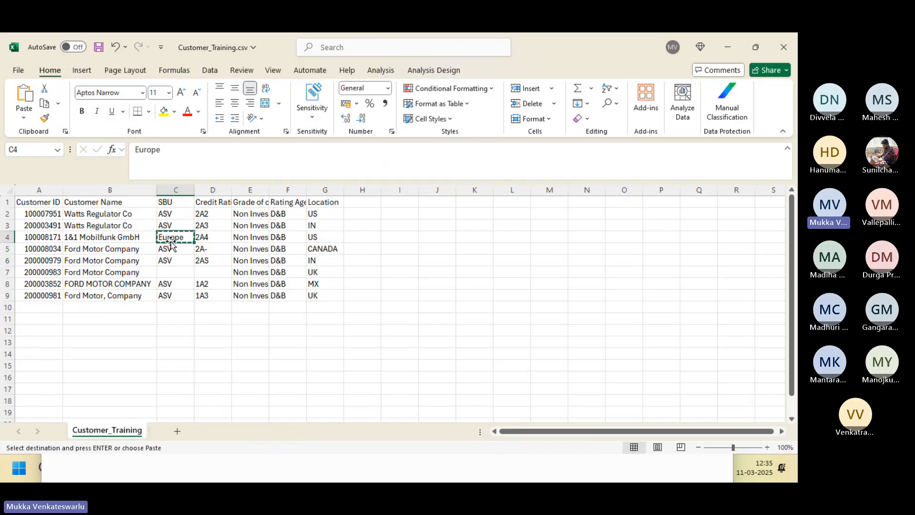
key(Down)
key(Down)
key(Down)
key(ctrl+v)
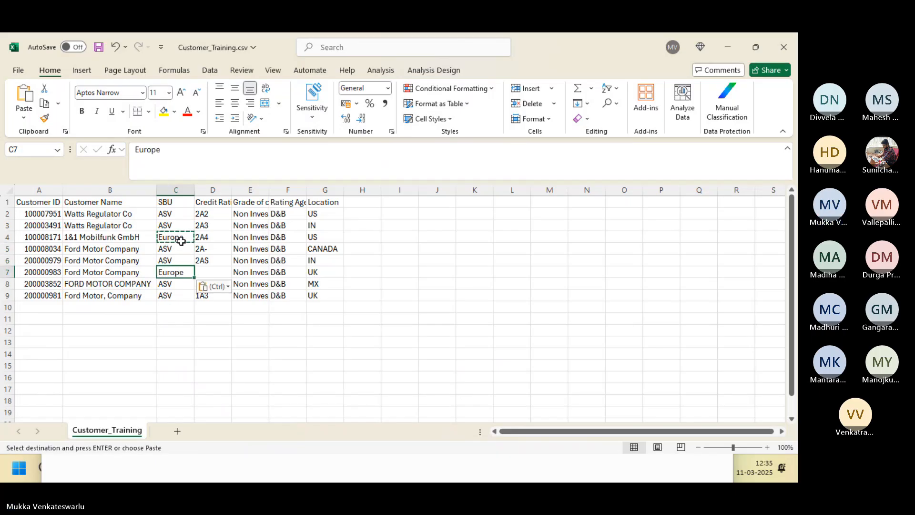
Fill credit rating D7 with 1A3 copied from D9 and save the workbook.
click(212, 297)
key(ctrl+c)
key(Up)
key(Up)
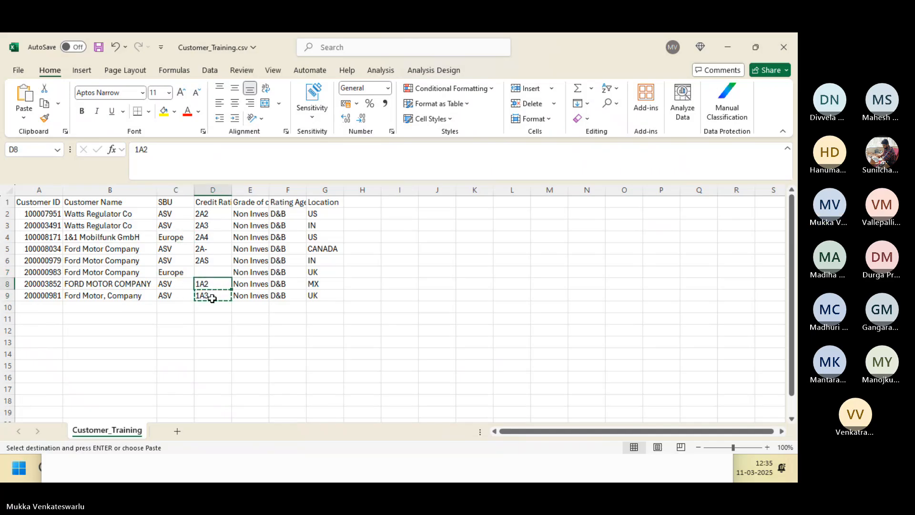
key(ctrl+v)
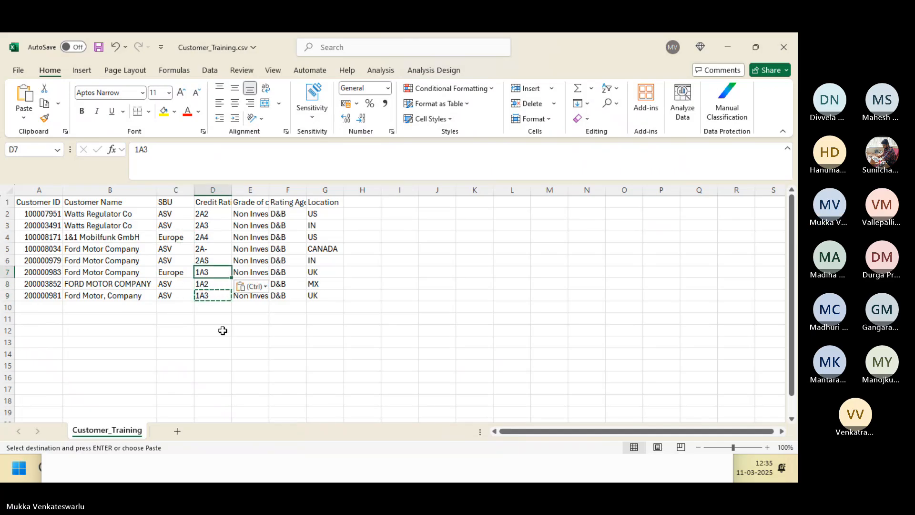
key(ctrl+s)
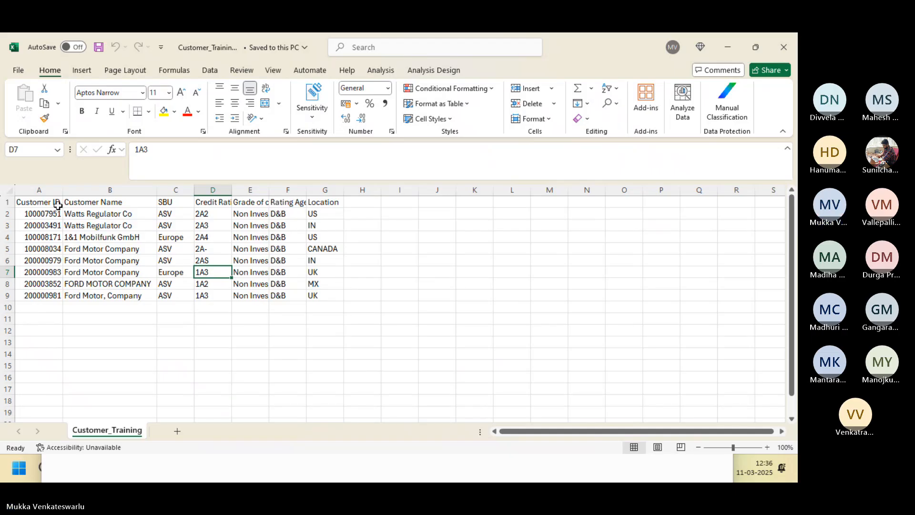
Delete the Rating Agency column F so Location shifts left, and save the CSV.
click(290, 189)
right_click(290, 189)
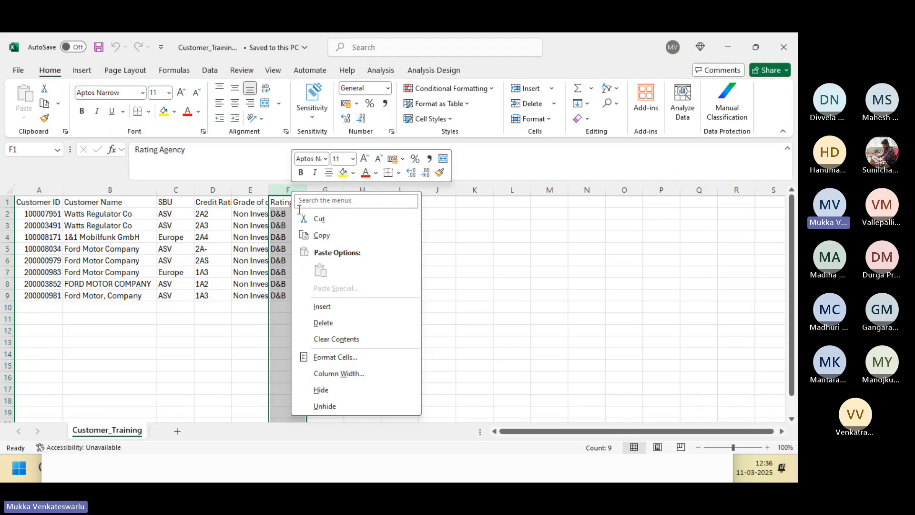
click(336, 320)
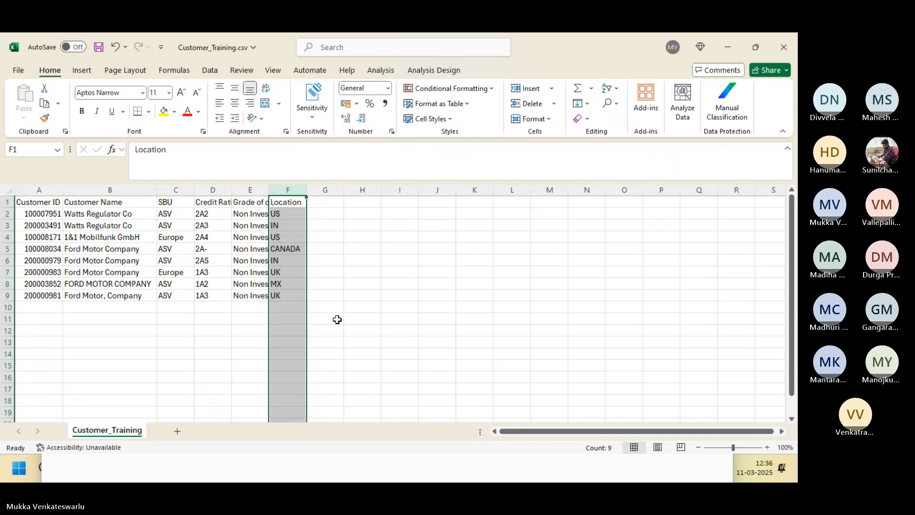
click(99, 50)
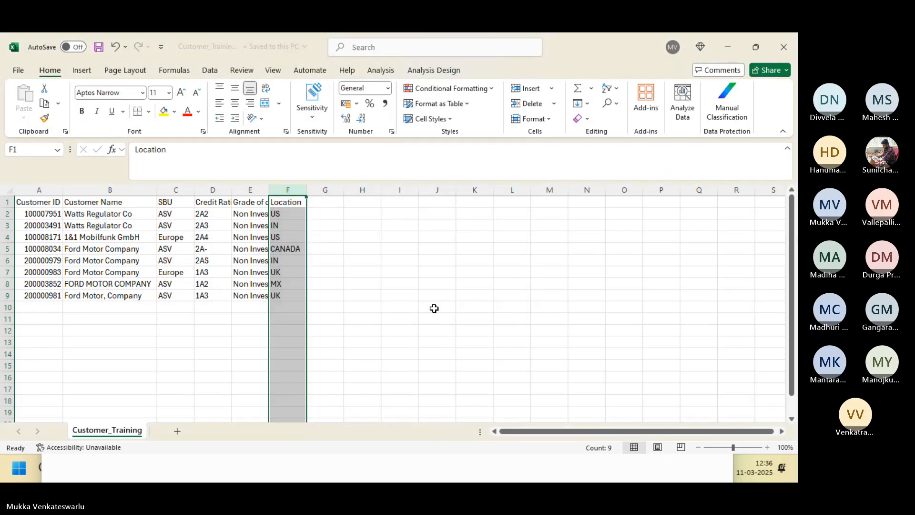
key(alt+Tab)
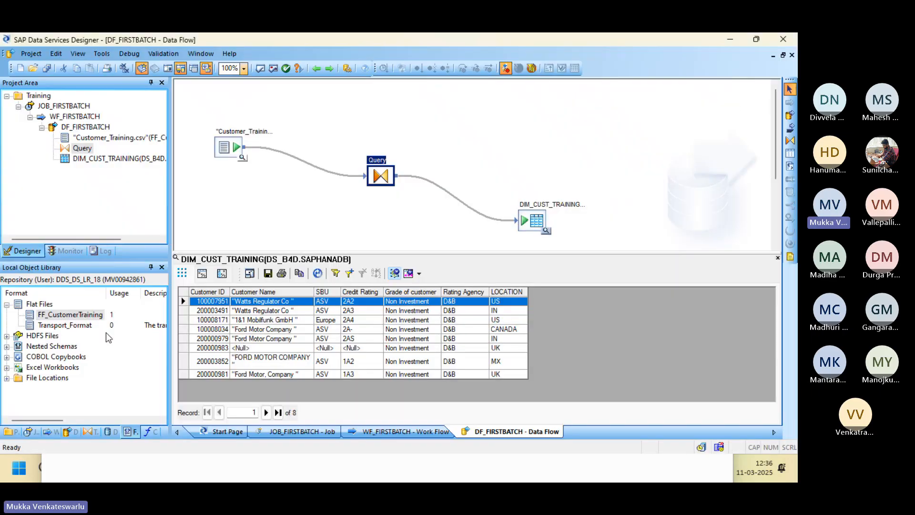
double_click(76, 315)
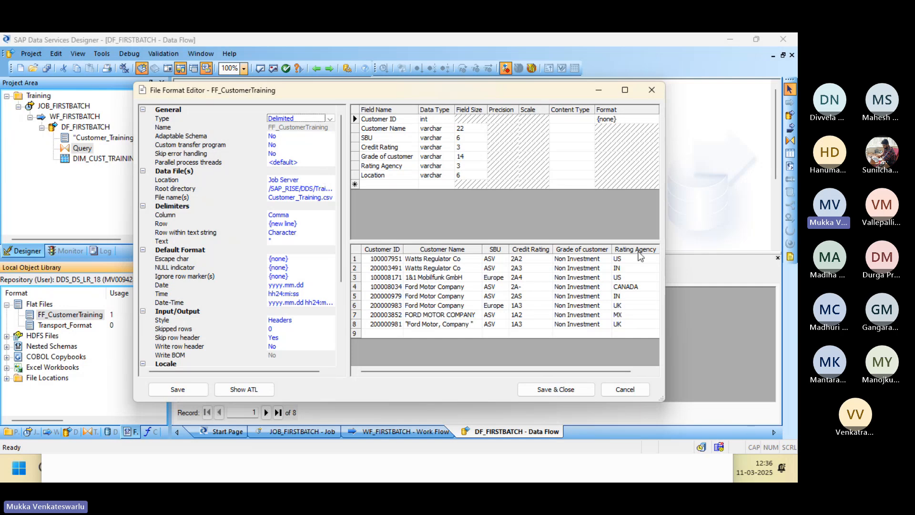
key(alt+Tab)
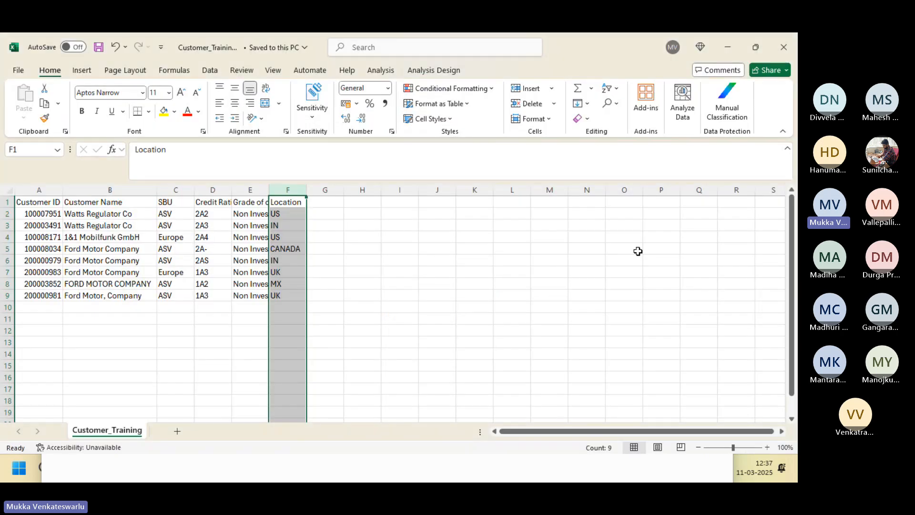
key(alt+Tab)
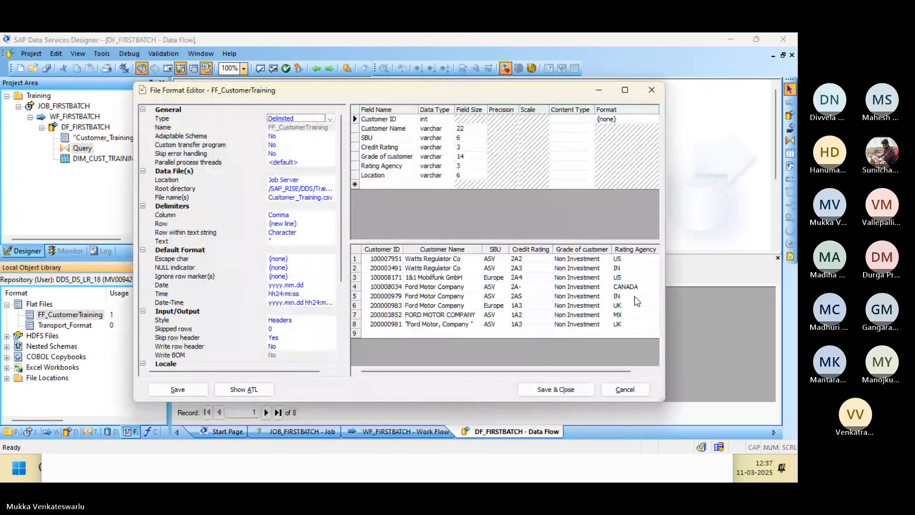
drag(628, 370, 663, 368)
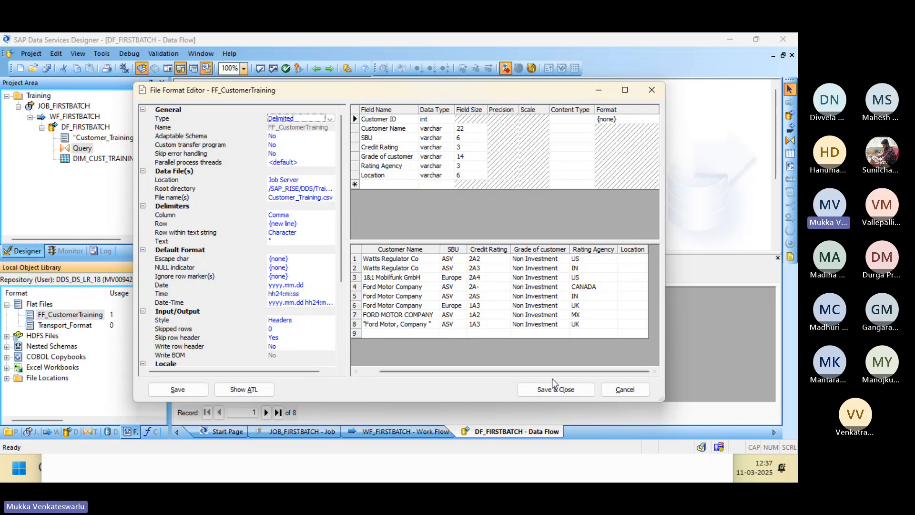
click(619, 390)
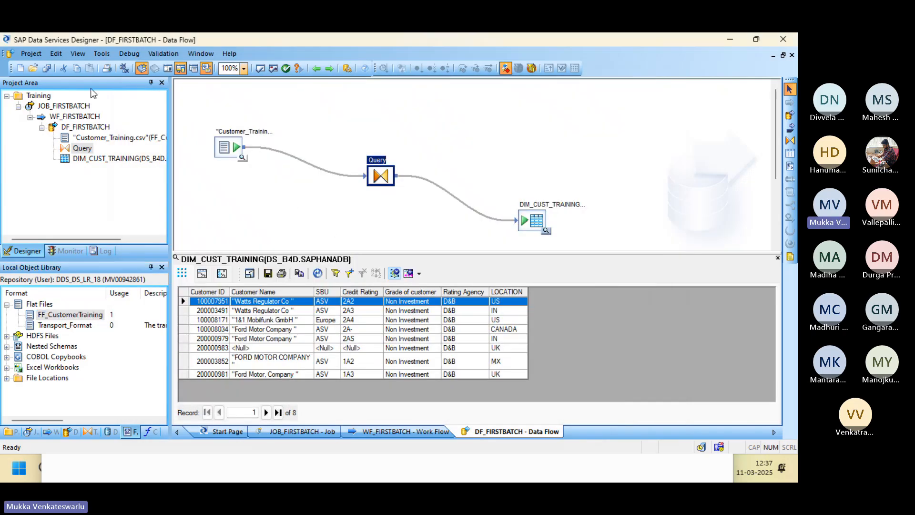
Rerun JOB_FIRSTBATCH from the batch job list and open its trace log.
key(alt+Tab)
key(alt+Tab)
key(alt+Tab)
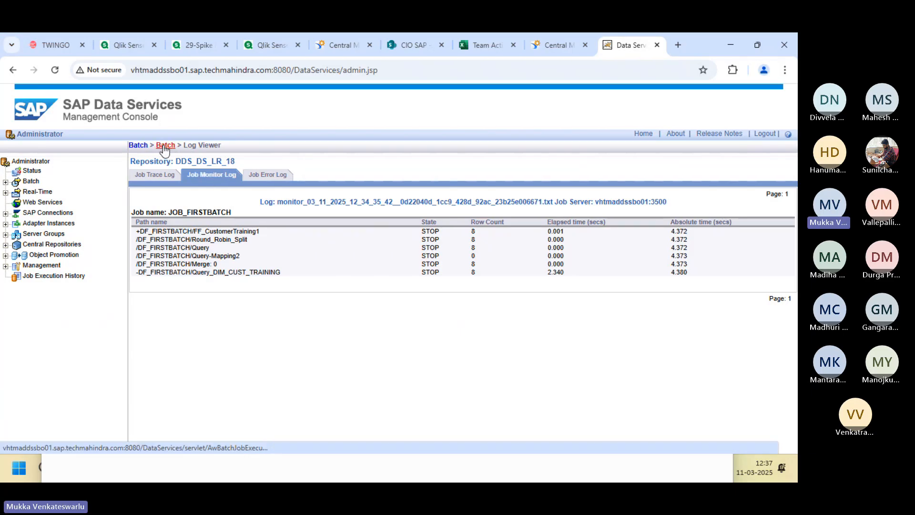
click(165, 149)
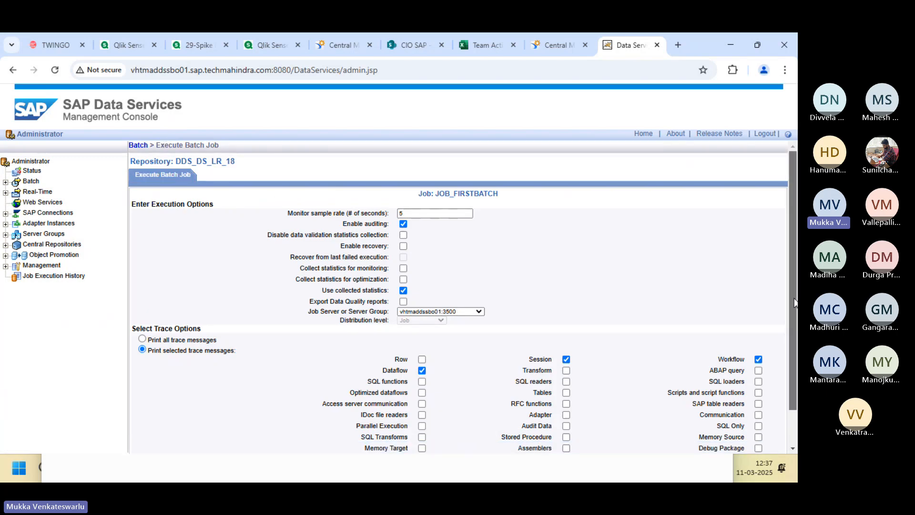
drag(794, 303, 793, 340)
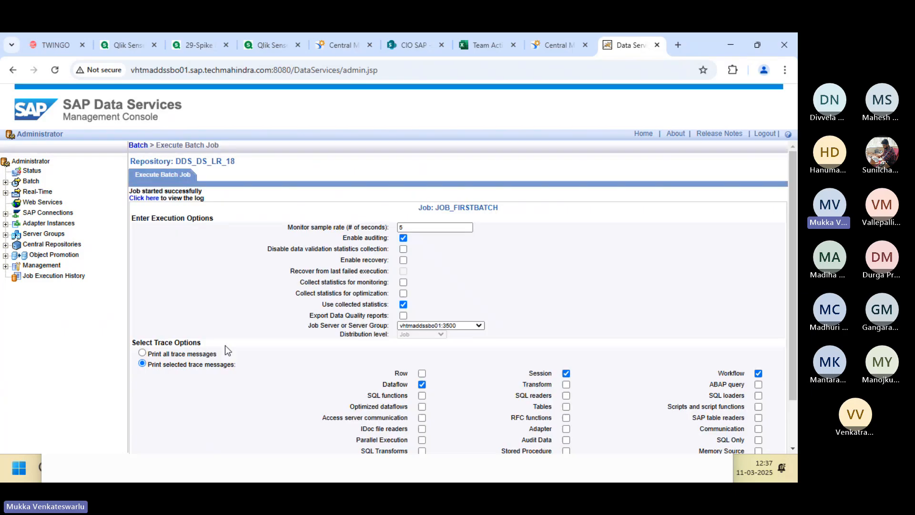
click(145, 198)
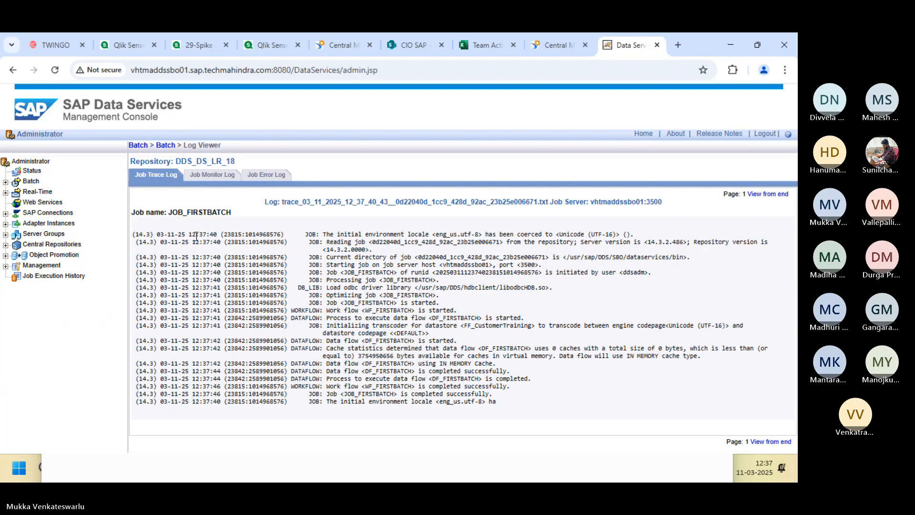
Compare the Job Error Log's FIL-080105 row delimiter errors against the Customer_Training workbook.
click(258, 178)
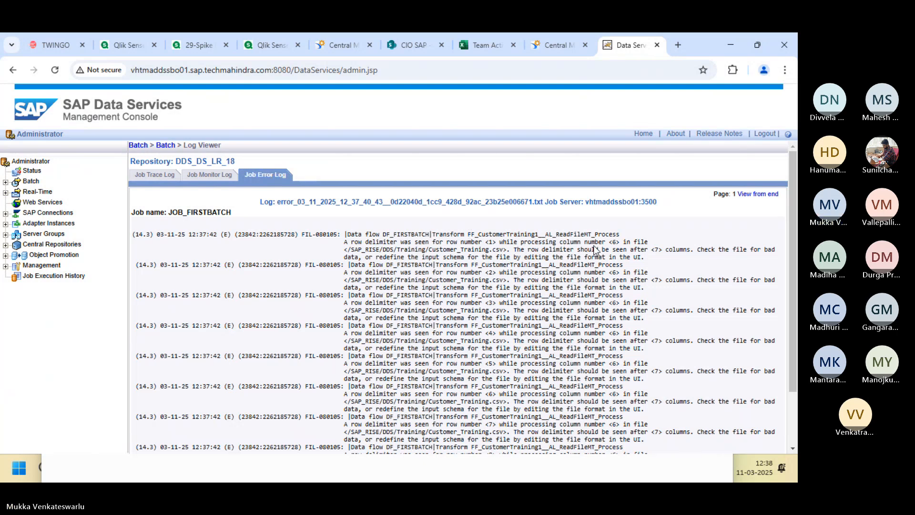
key(alt+Tab)
key(Tab)
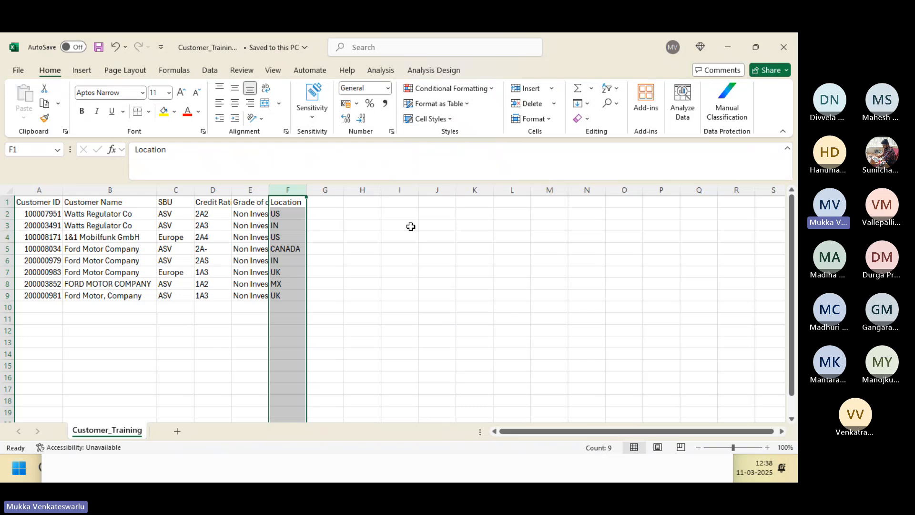
key(alt+Tab)
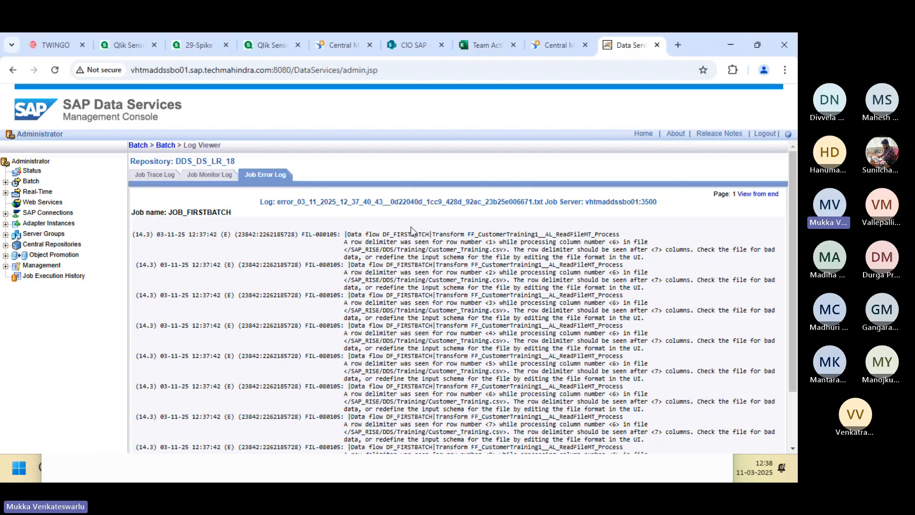
key(alt+Tab)
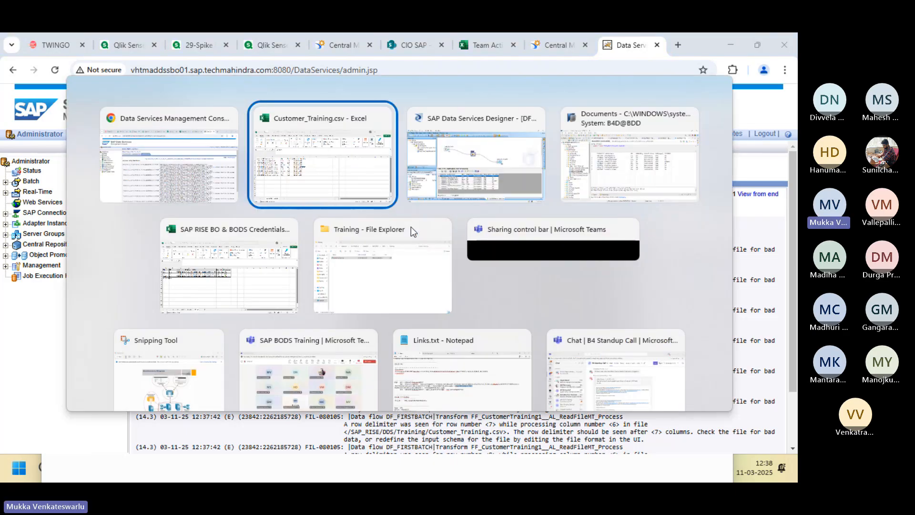
Set Adaptable Schema to Yes in the FF_CustomerTraining file format and save it.
key(alt+Tab)
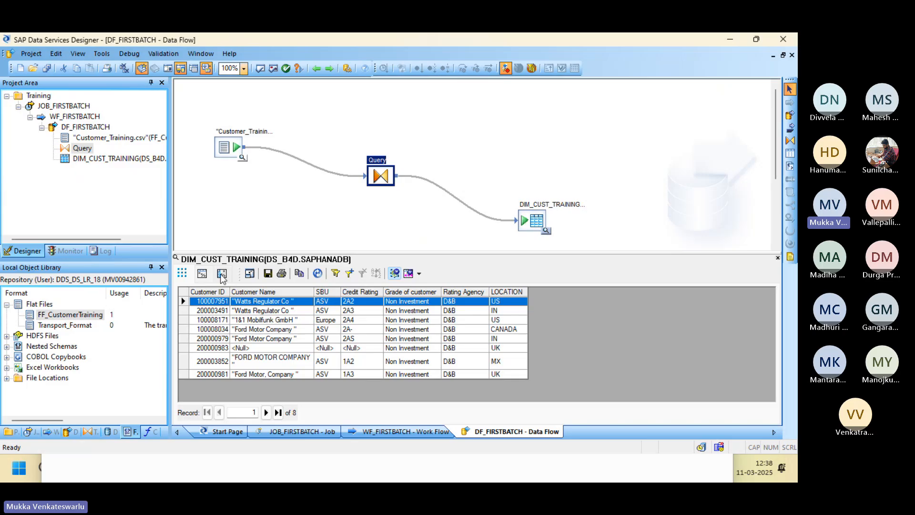
click(80, 314)
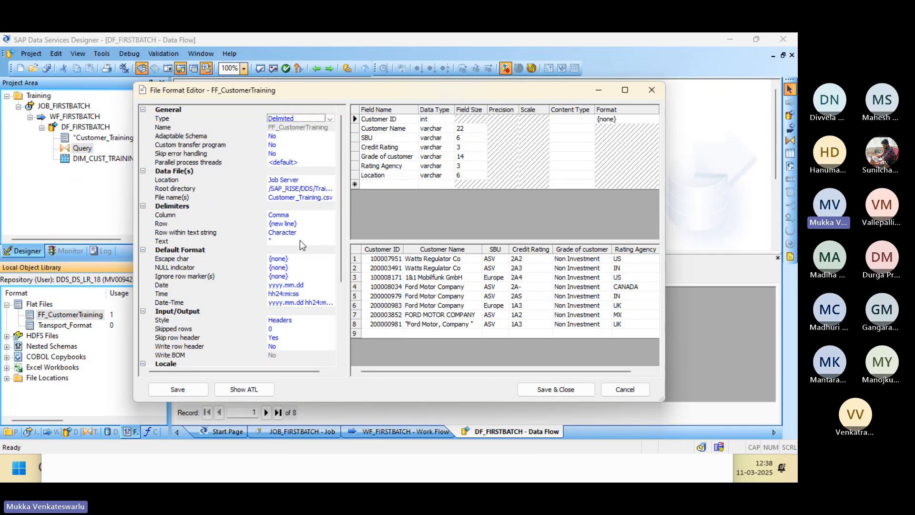
click(287, 138)
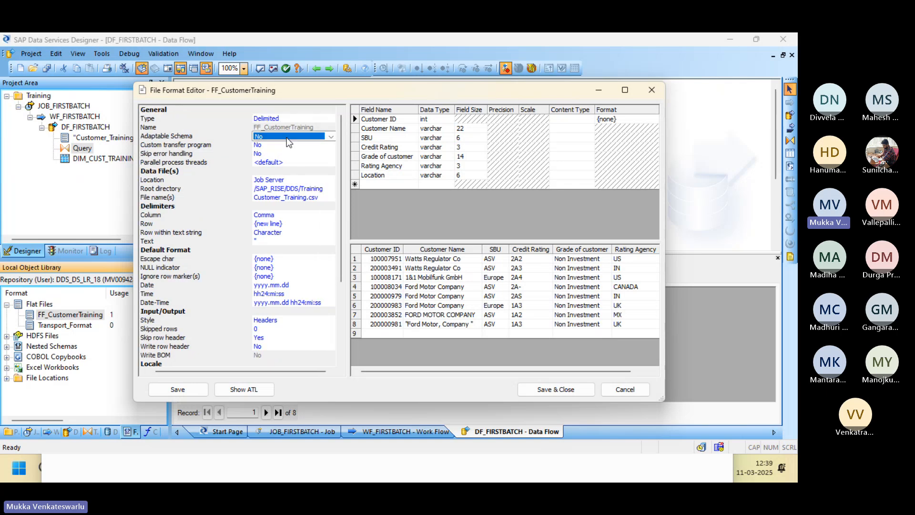
click(333, 136)
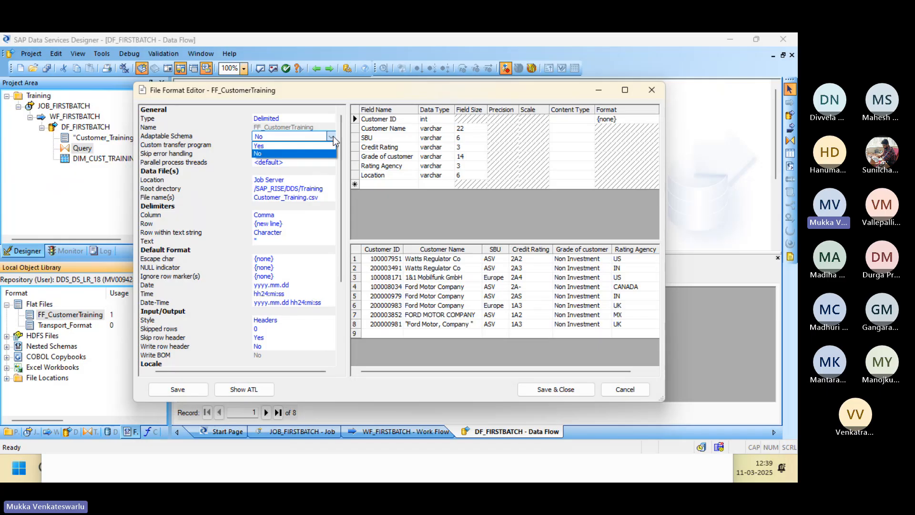
click(311, 145)
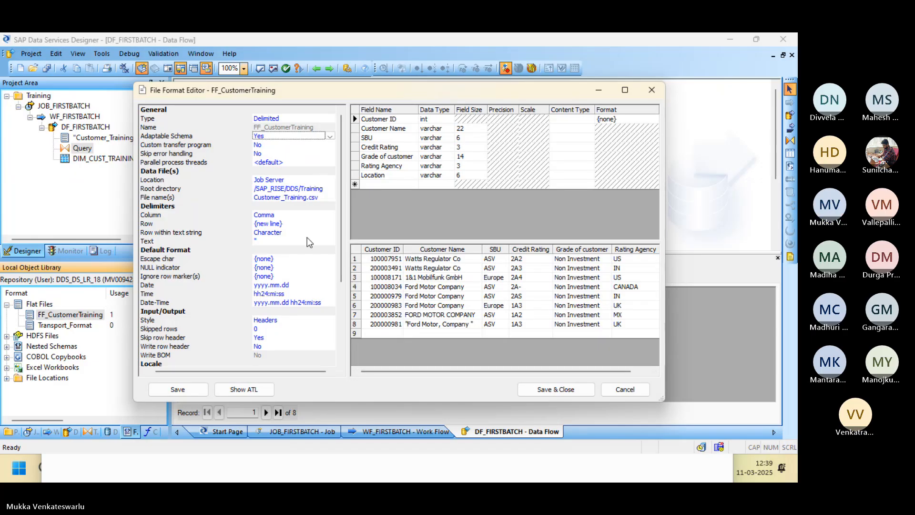
click(286, 224)
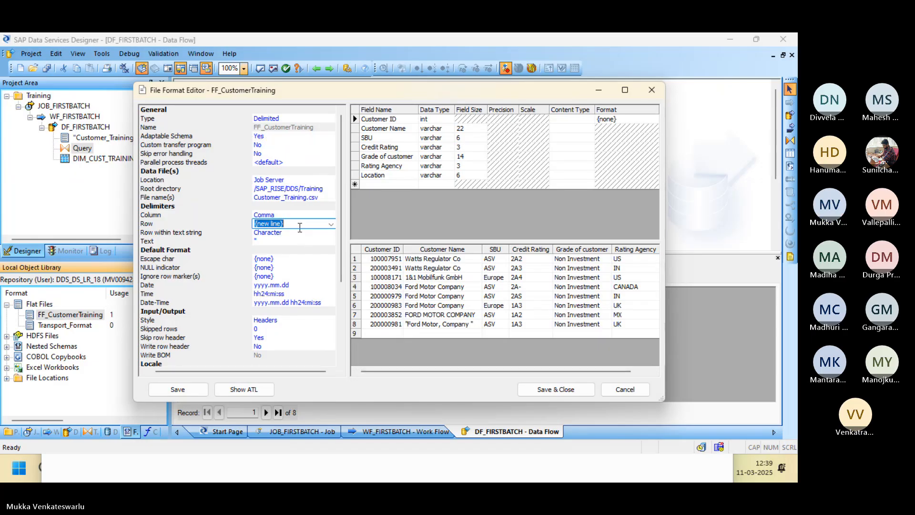
click(542, 391)
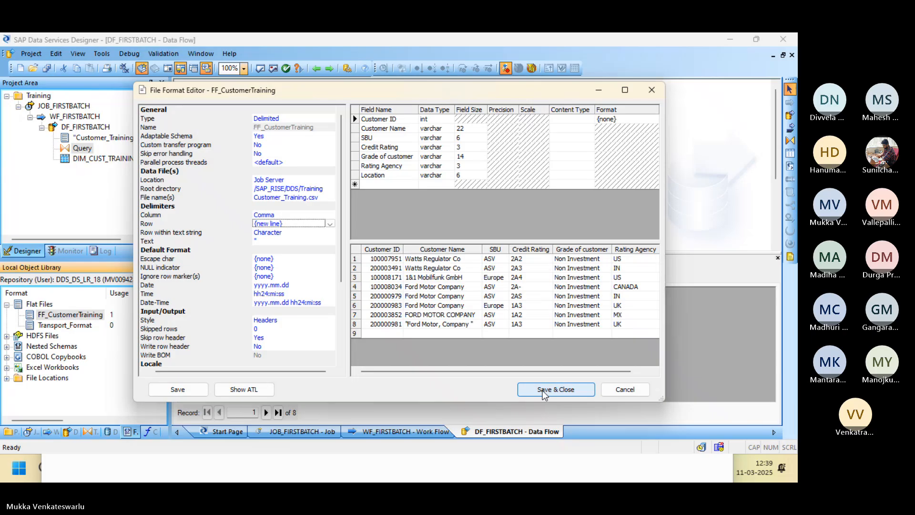
click(542, 390)
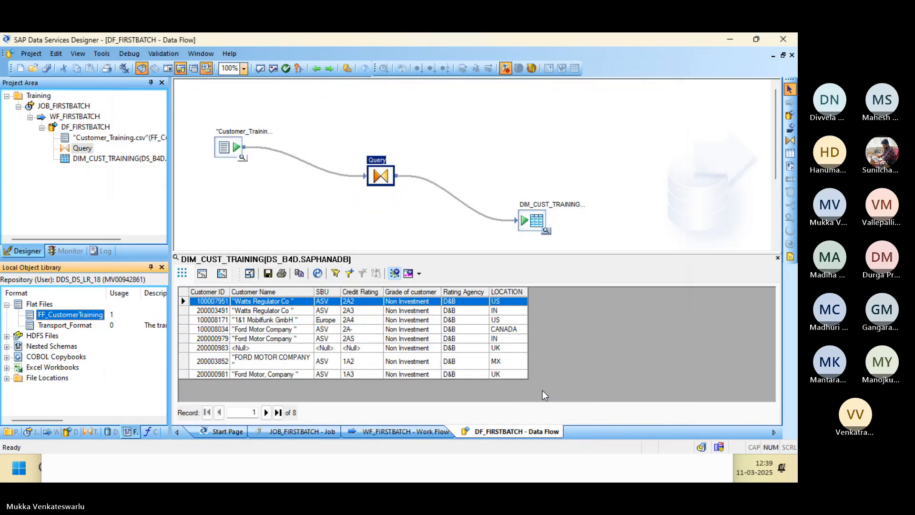
click(369, 244)
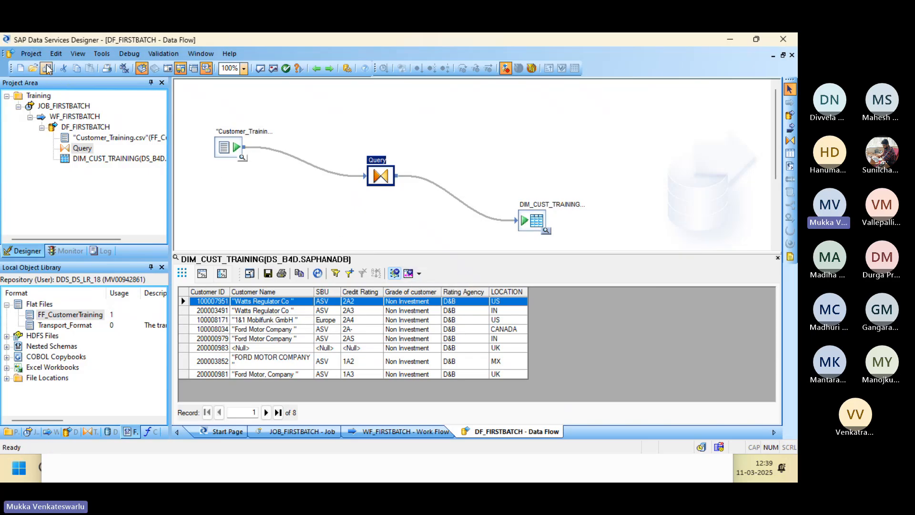
key(alt+Tab)
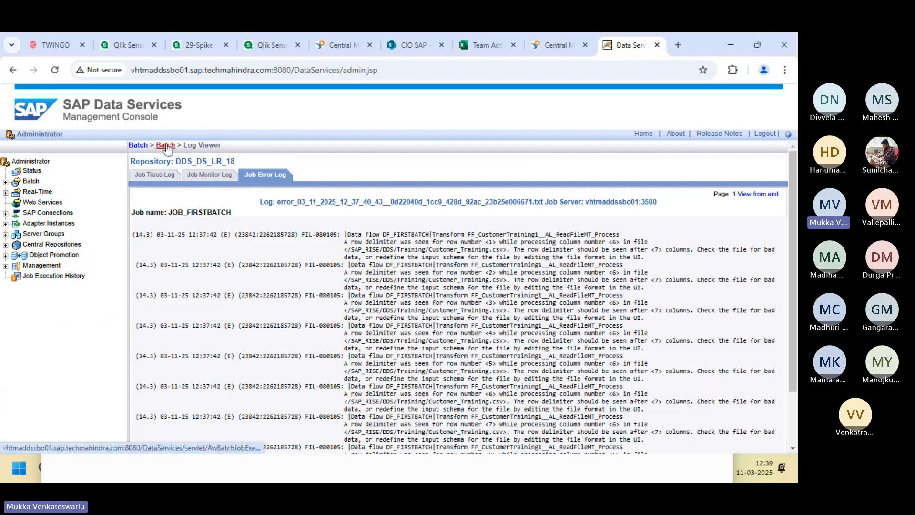
Execute JOB_FIRSTBATCH again and check its trace, monitor (8 rows) and error logs.
click(165, 146)
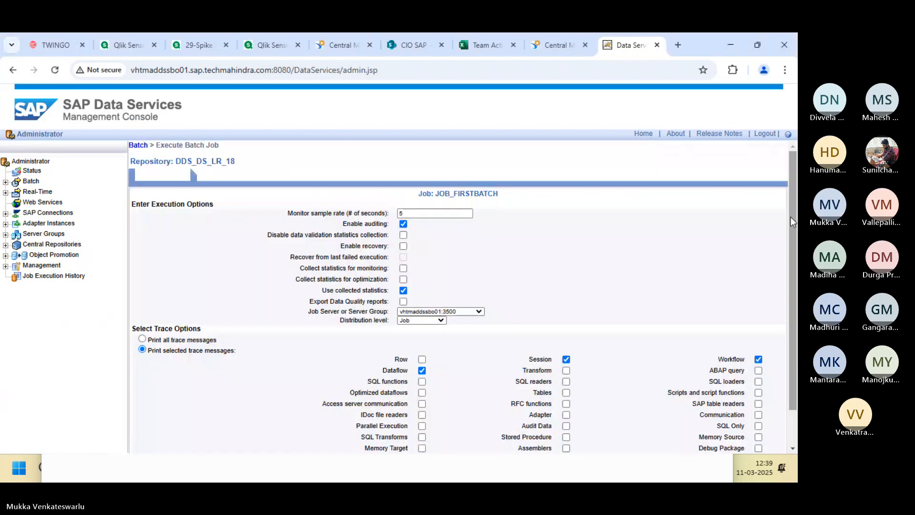
scroll(791, 220, down, 1)
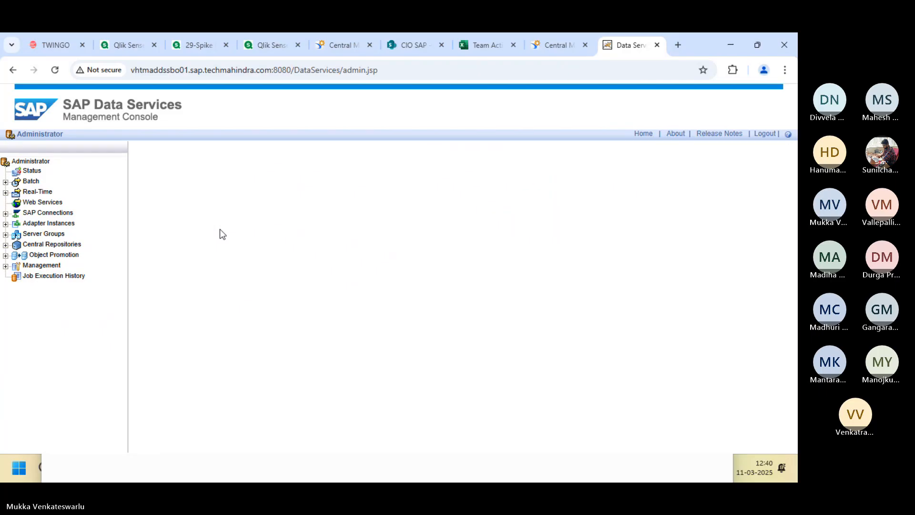
click(143, 199)
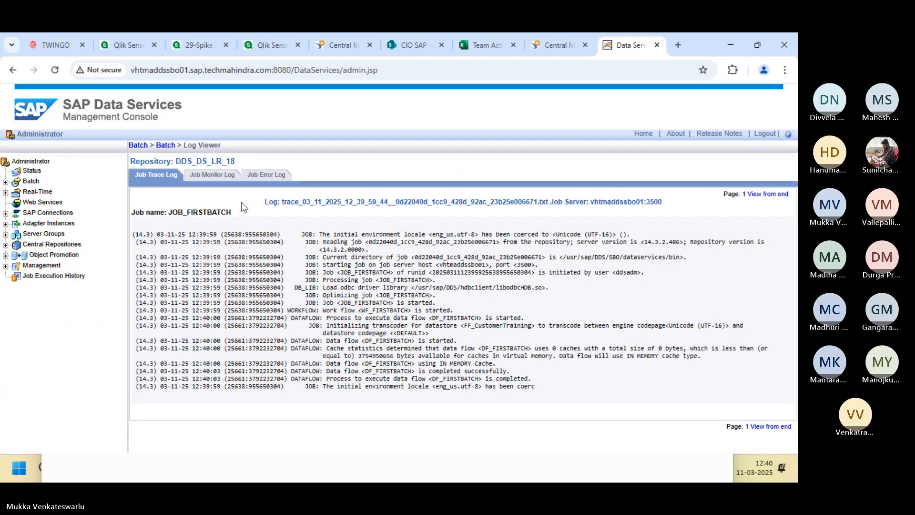
click(217, 181)
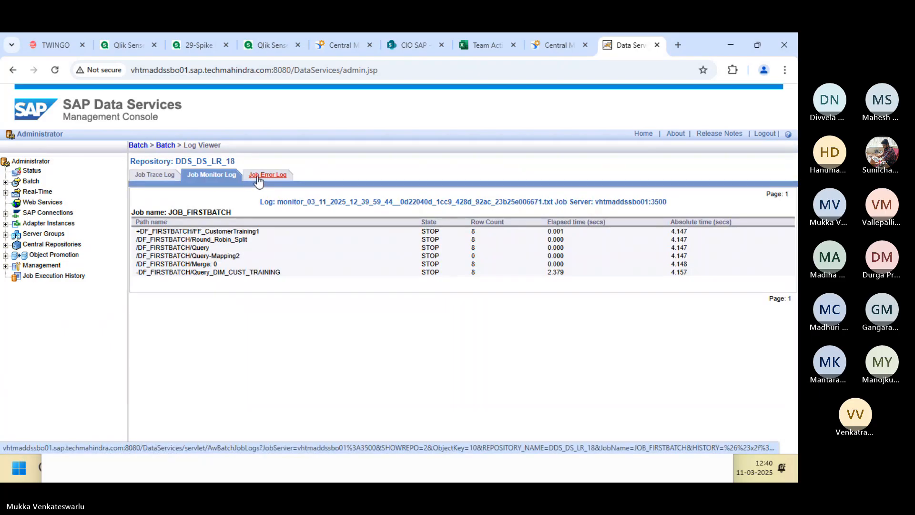
click(257, 176)
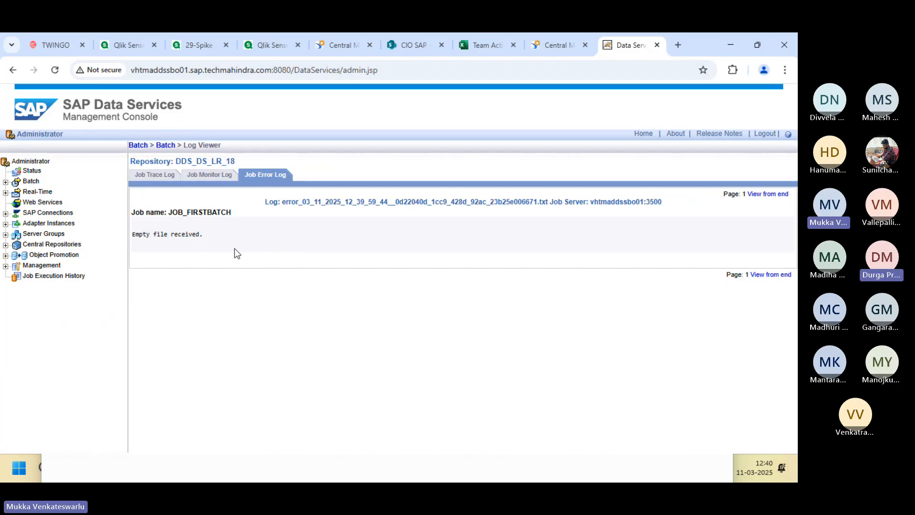
key(alt+Tab)
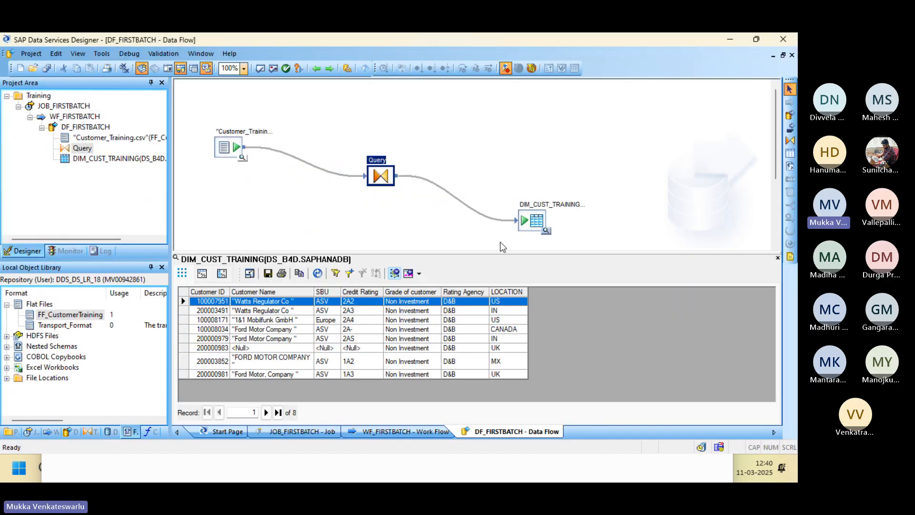
Preview source data beside DIM_CUST_TRAINING, whose LOCATION values are now Null.
click(545, 231)
click(546, 232)
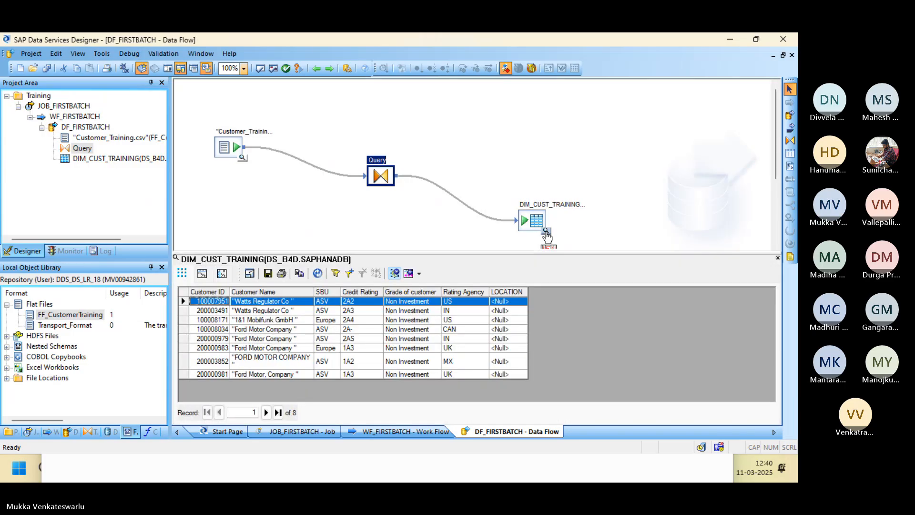
click(778, 258)
click(242, 158)
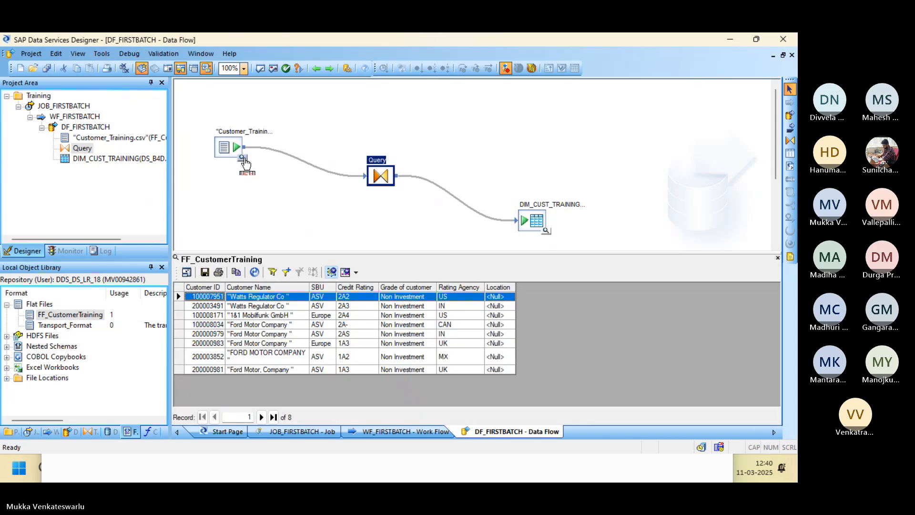
click(546, 232)
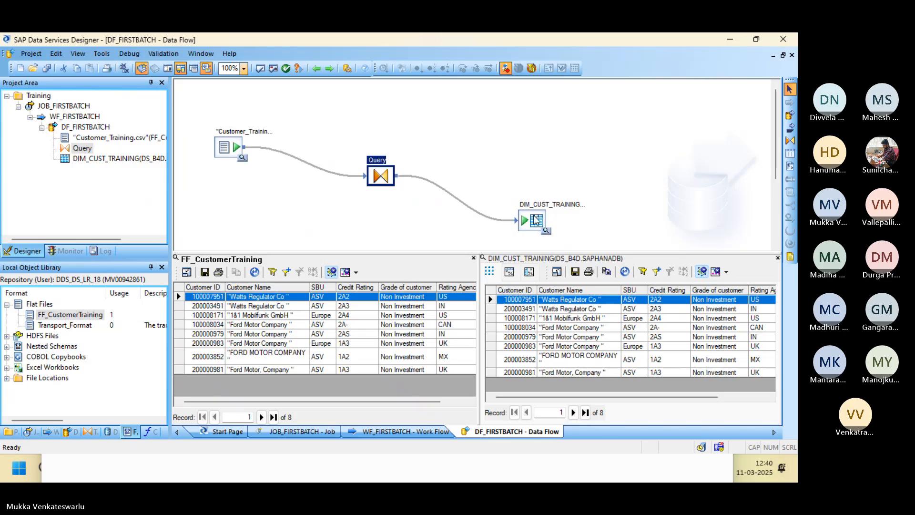
Check the DIM_CUST_TRAINING target's loading options and scroll through the source and target previews.
double_click(535, 220)
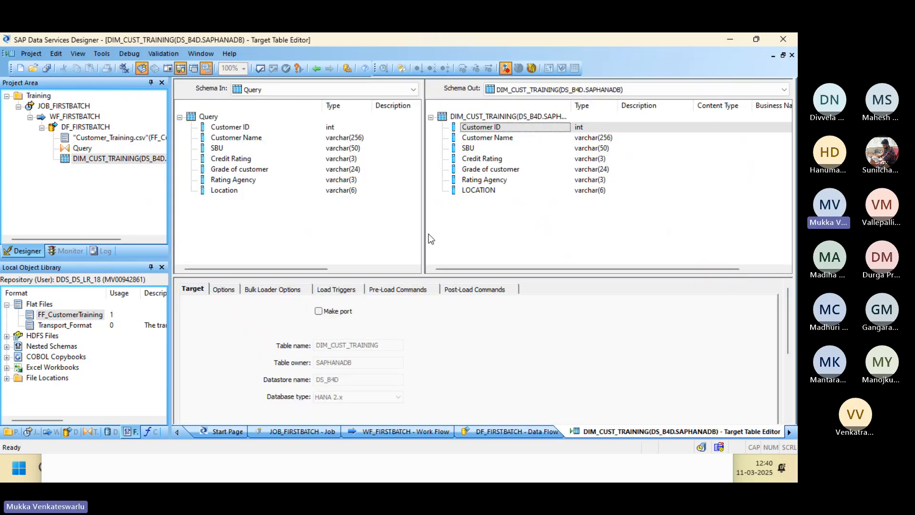
click(227, 293)
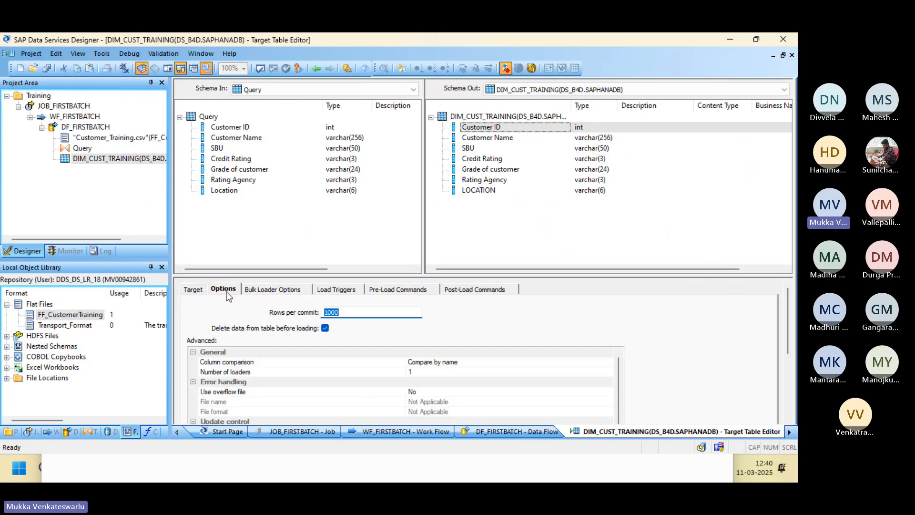
click(315, 69)
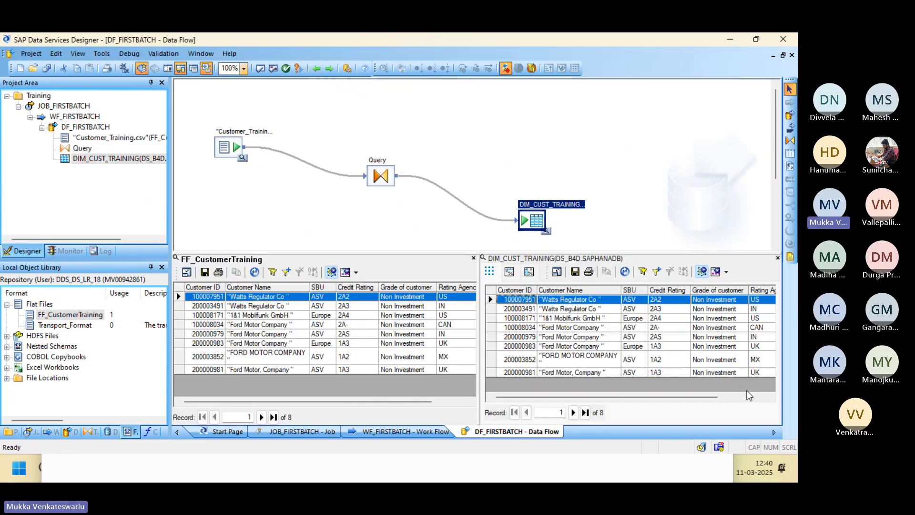
drag(710, 396, 765, 398)
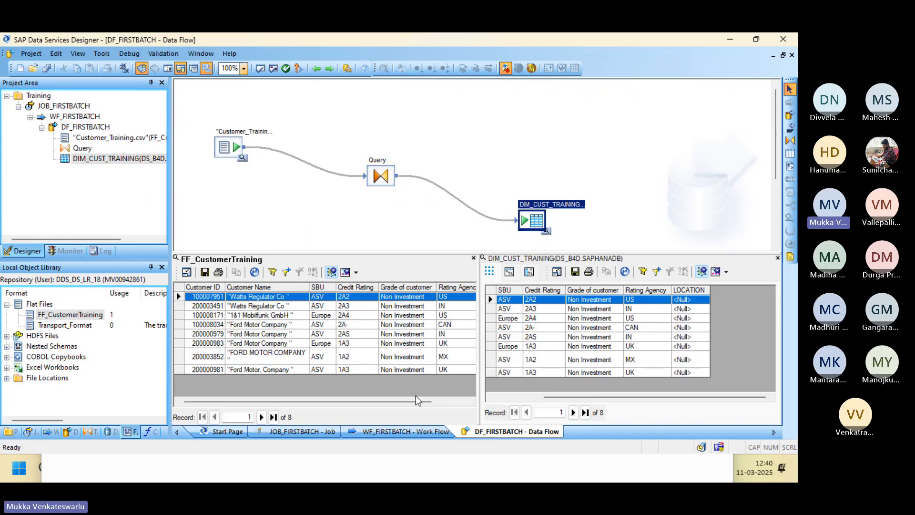
drag(419, 402, 470, 406)
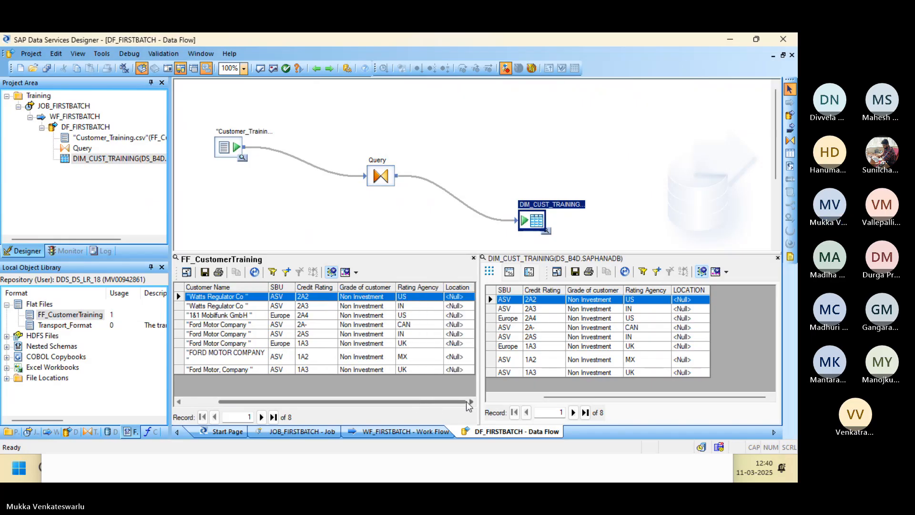
key(alt+Tab)
key(alt+Tab)
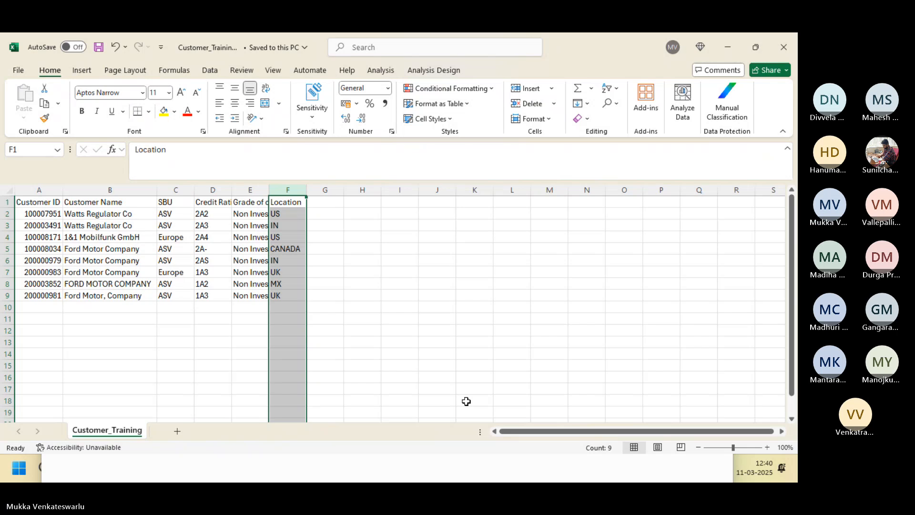
Set the FF_CustomerTraining text qualifier to a double quote (") and save the file format.
key(alt+Tab)
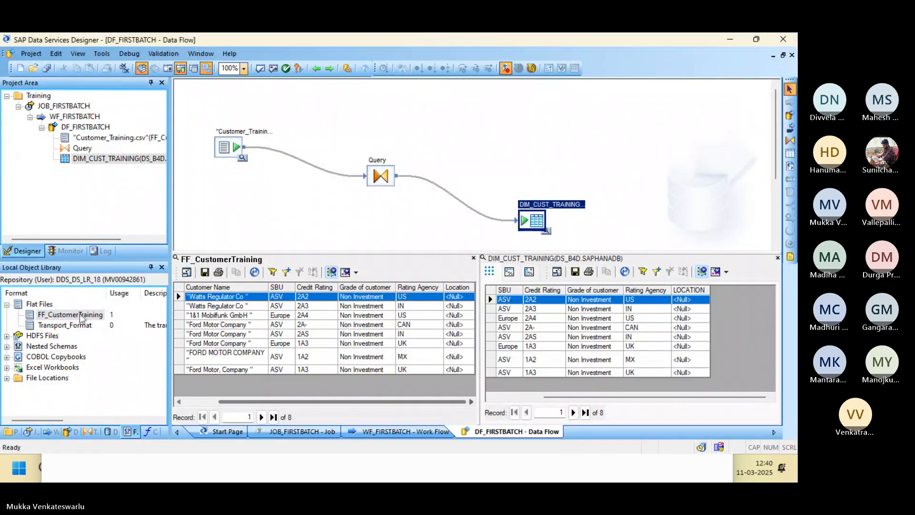
double_click(82, 315)
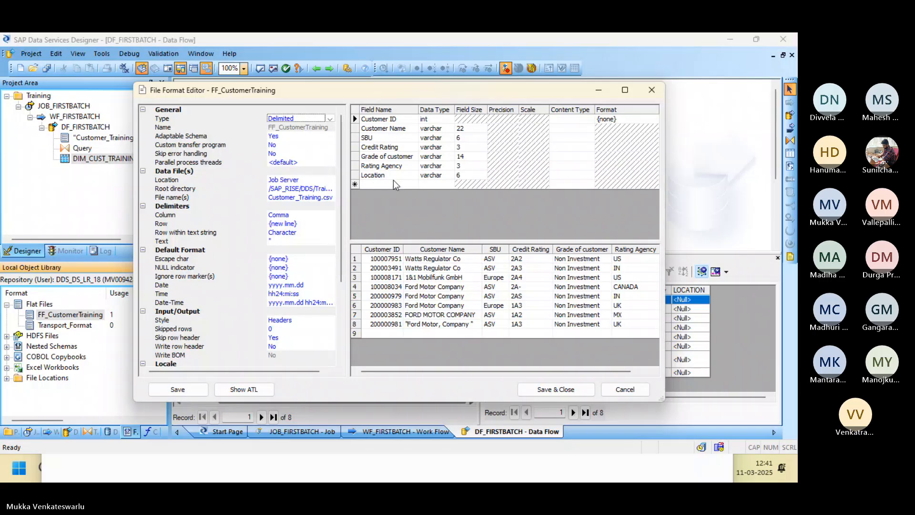
drag(460, 370, 548, 362)
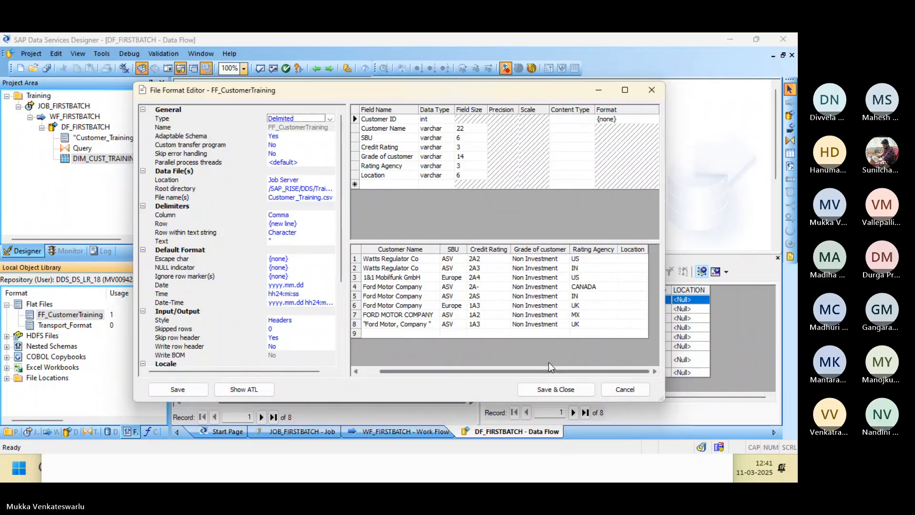
click(391, 174)
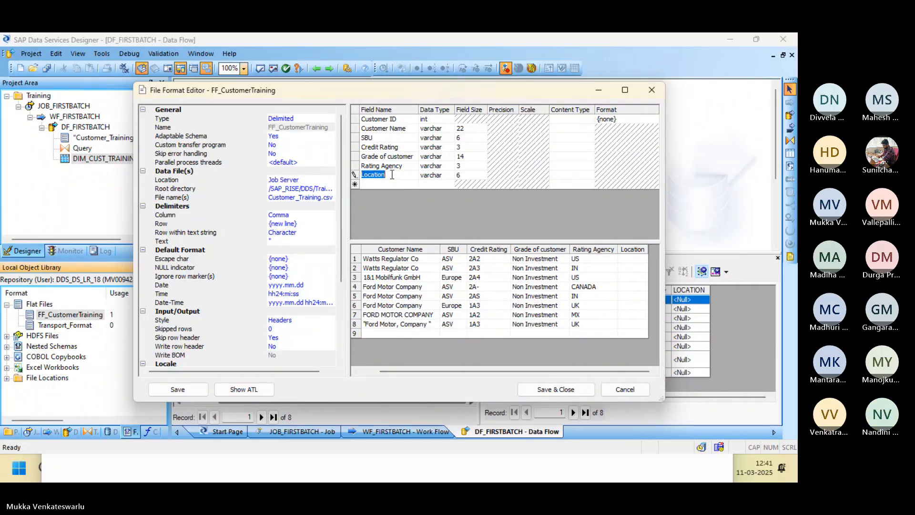
click(463, 174)
click(290, 138)
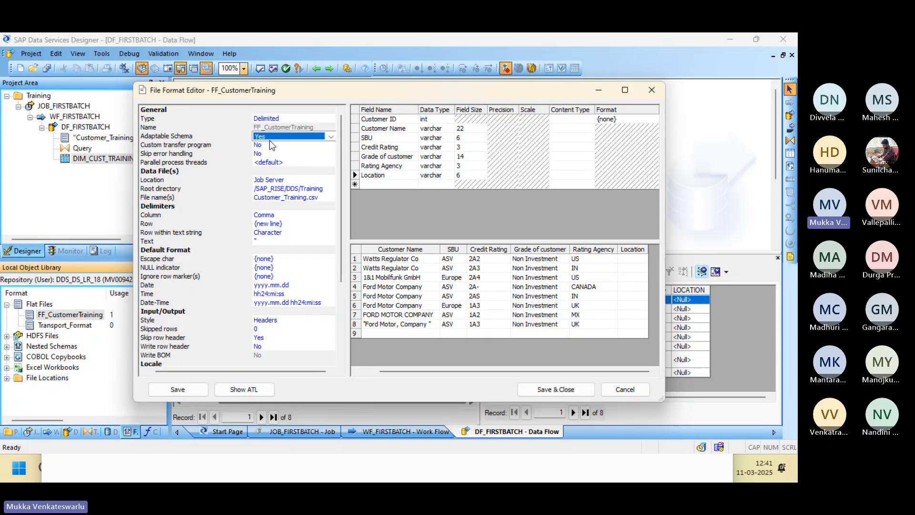
click(272, 240)
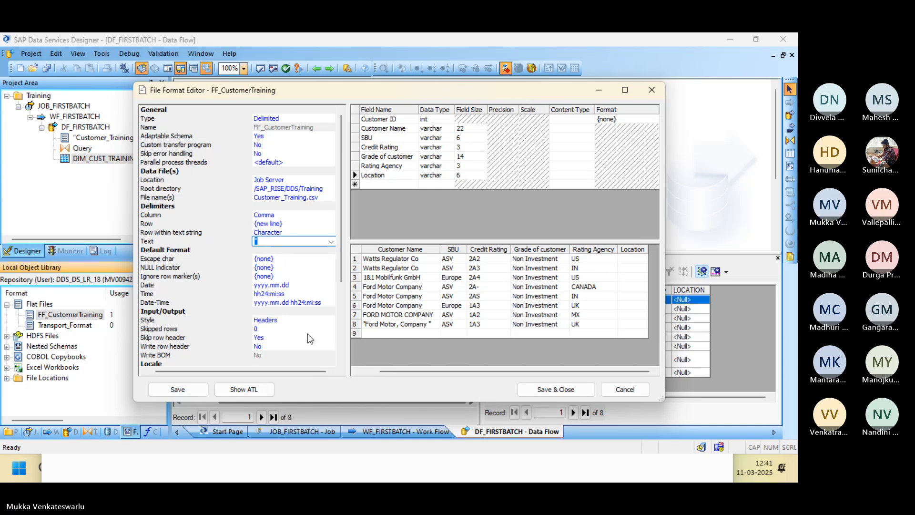
click(548, 392)
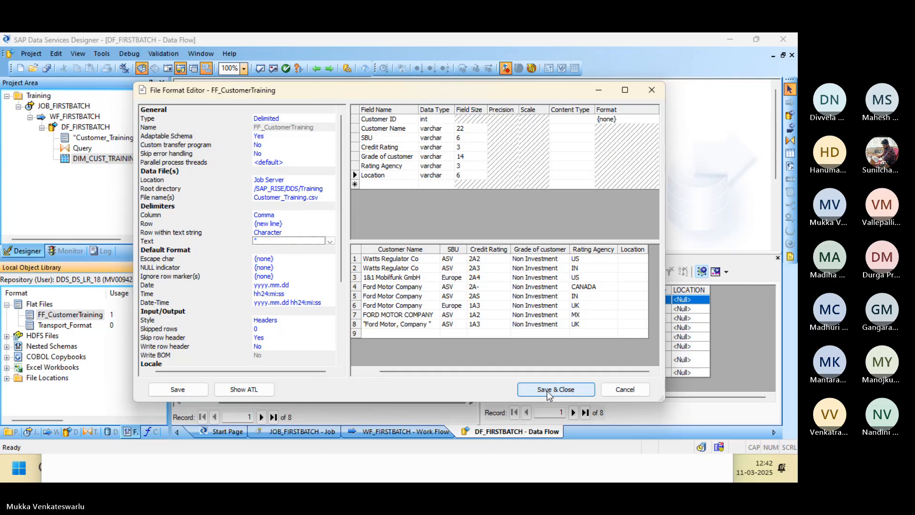
click(547, 390)
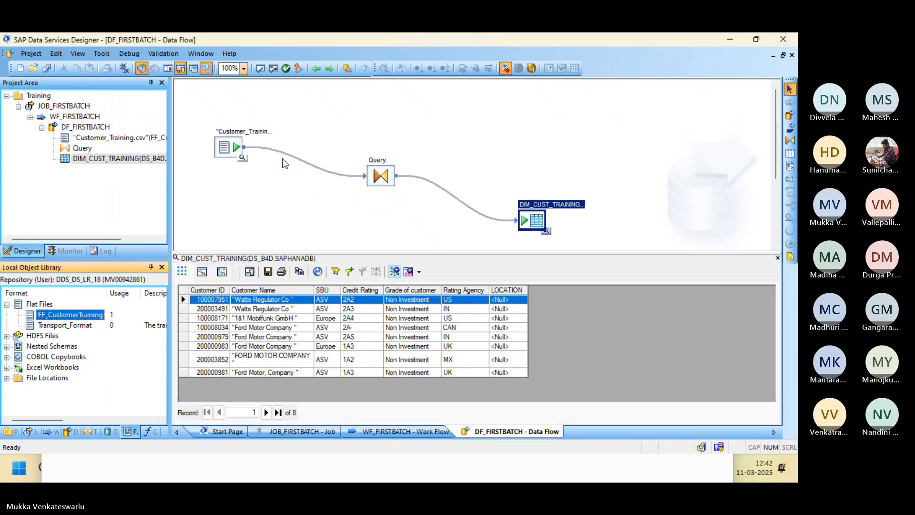
Preview the source file data, then close the source and target previews.
click(241, 159)
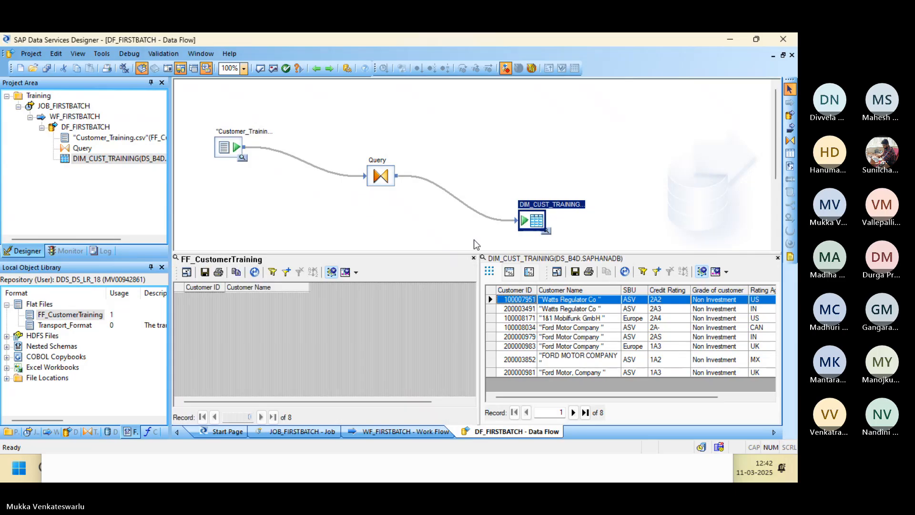
drag(420, 402, 455, 401)
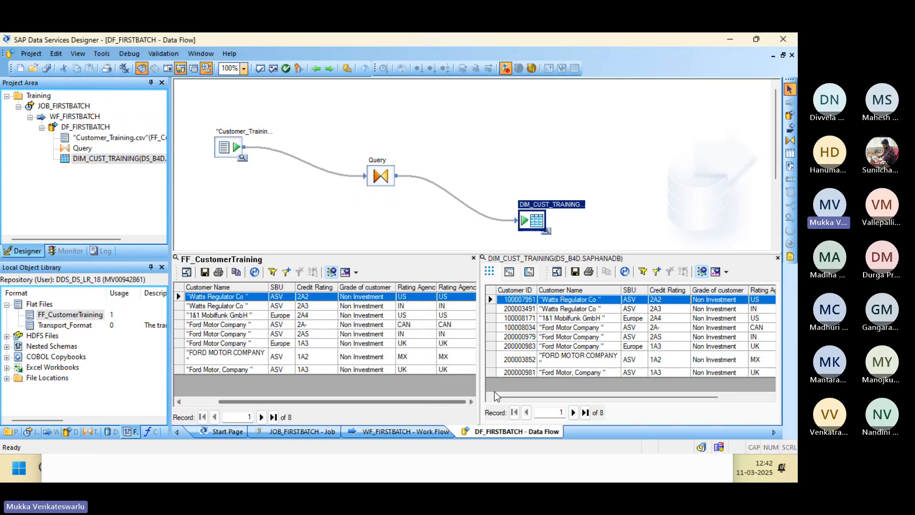
click(473, 258)
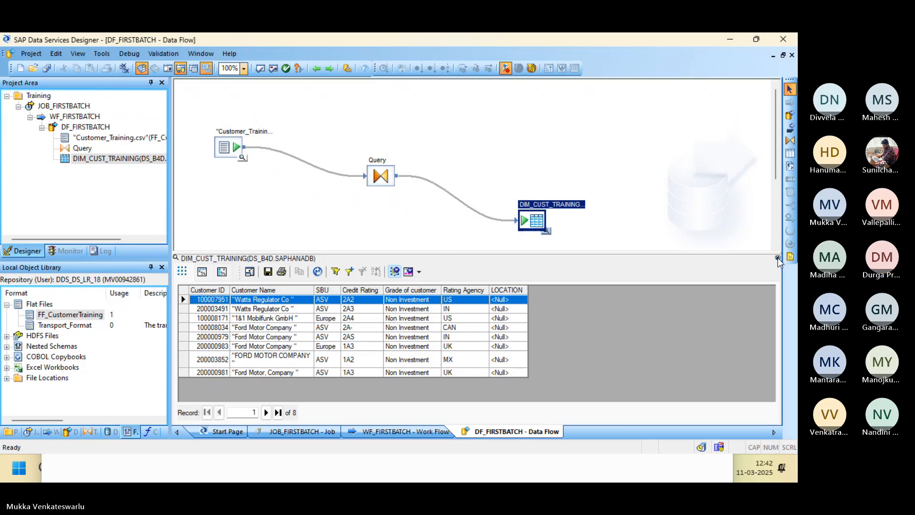
click(778, 258)
Undo the deletion to restore the Rating Agency column in Customer_Training.csv and save it.
key(alt+Tab)
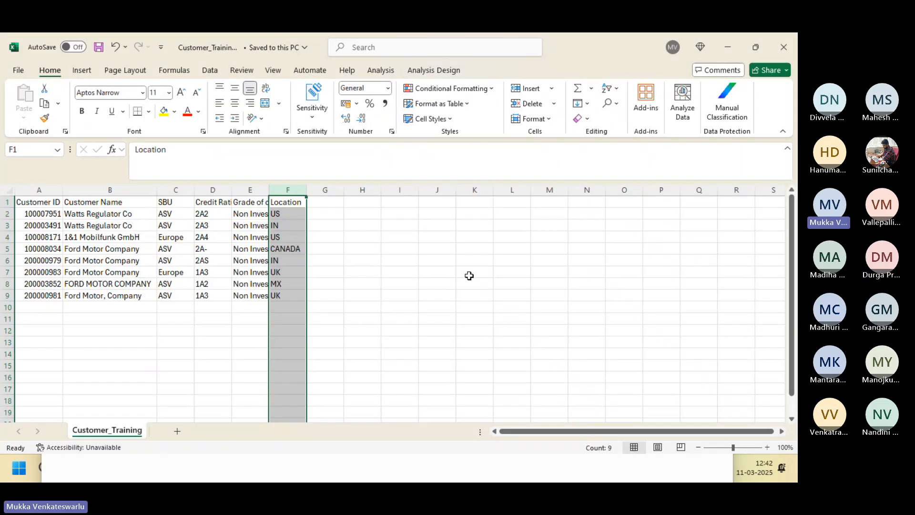
key(alt+Tab)
key(alt+Tab)
key(alt+Tab)
key(alt+Tab)
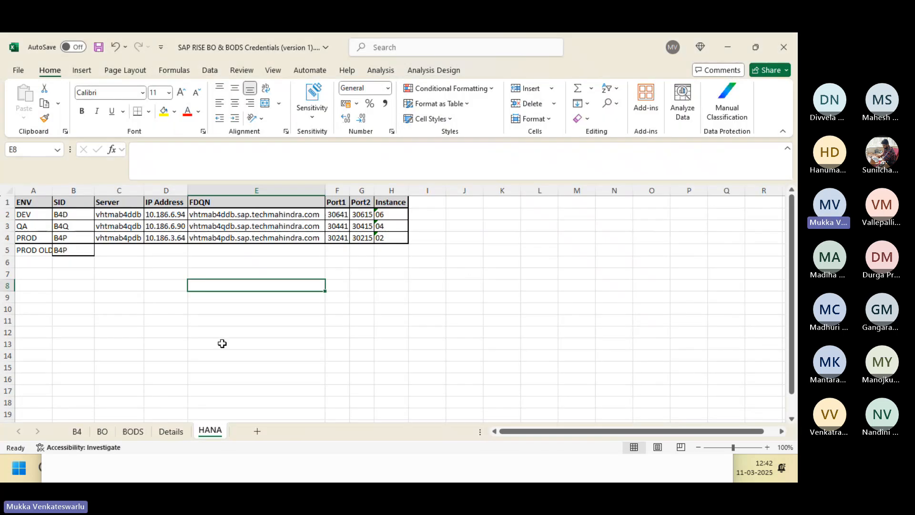
key(alt+Tab)
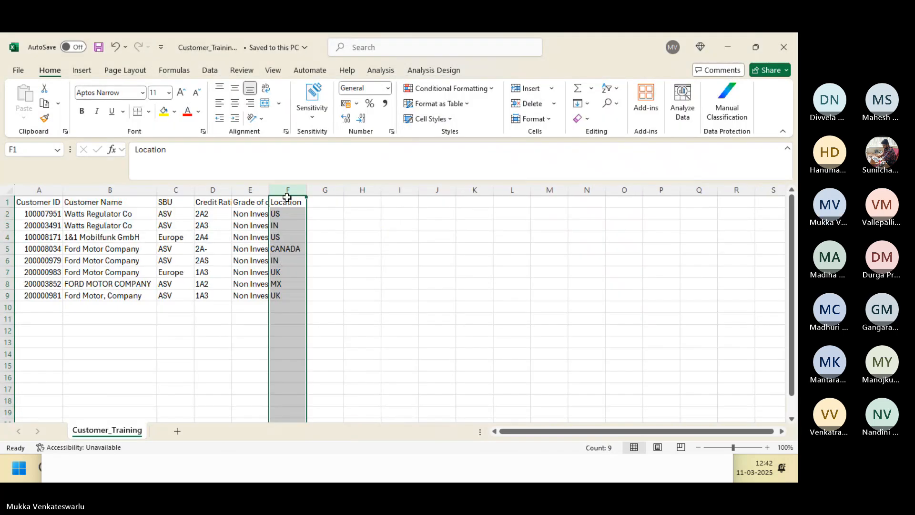
key(ctrl+z)
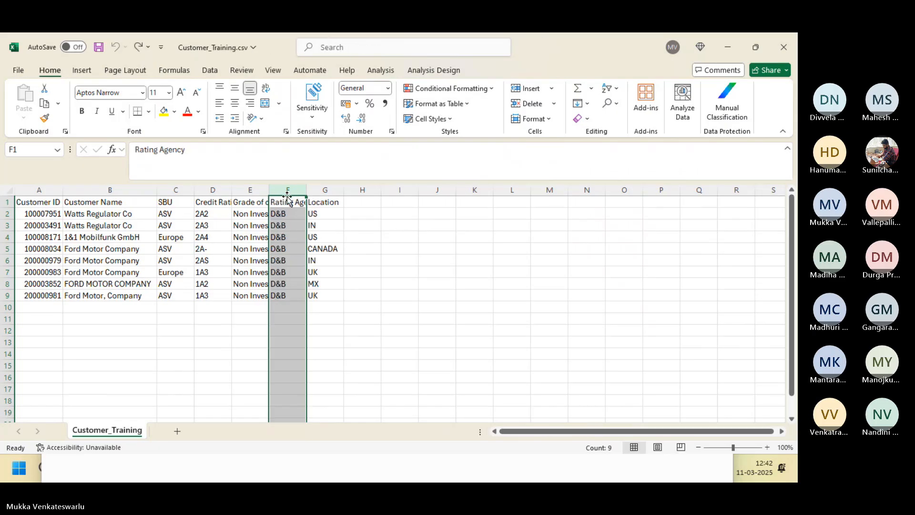
click(97, 48)
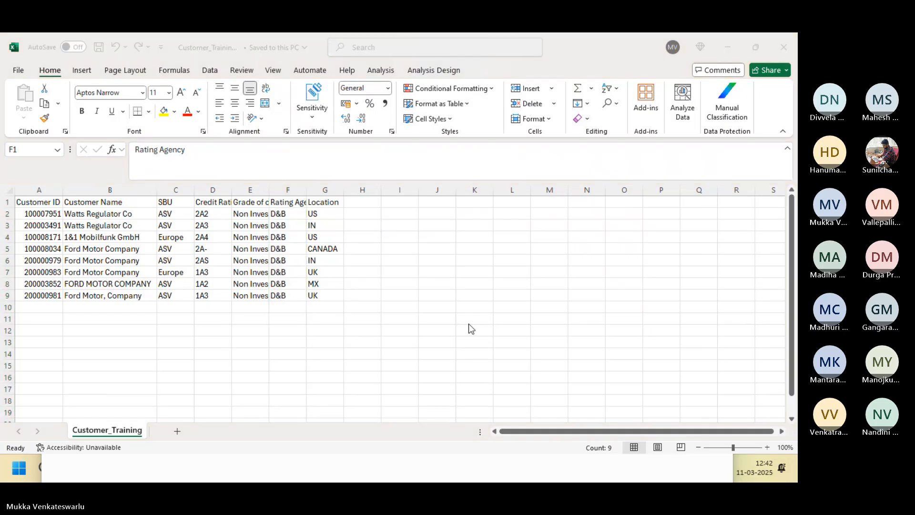
key(alt+Tab)
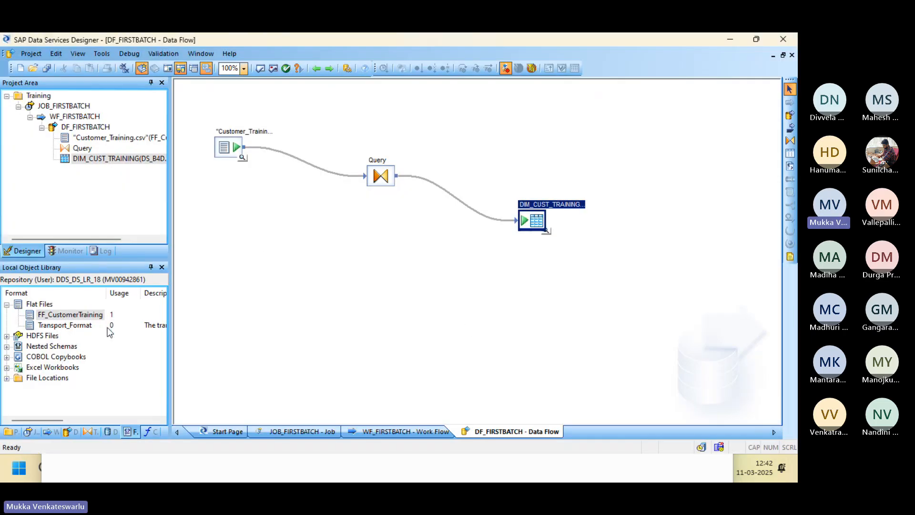
Re-save FF_CustomerTraining after checking its Rating Agency D&B preview, then Save All.
double_click(93, 317)
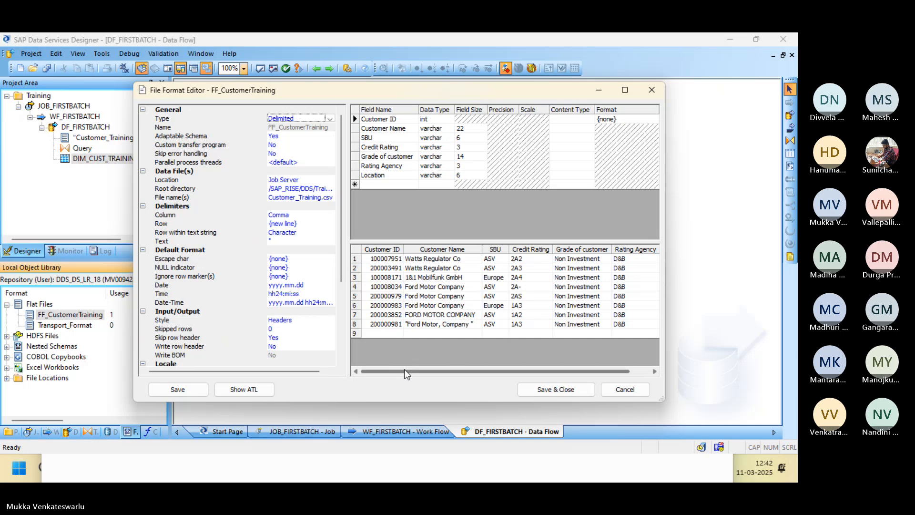
drag(404, 370, 536, 368)
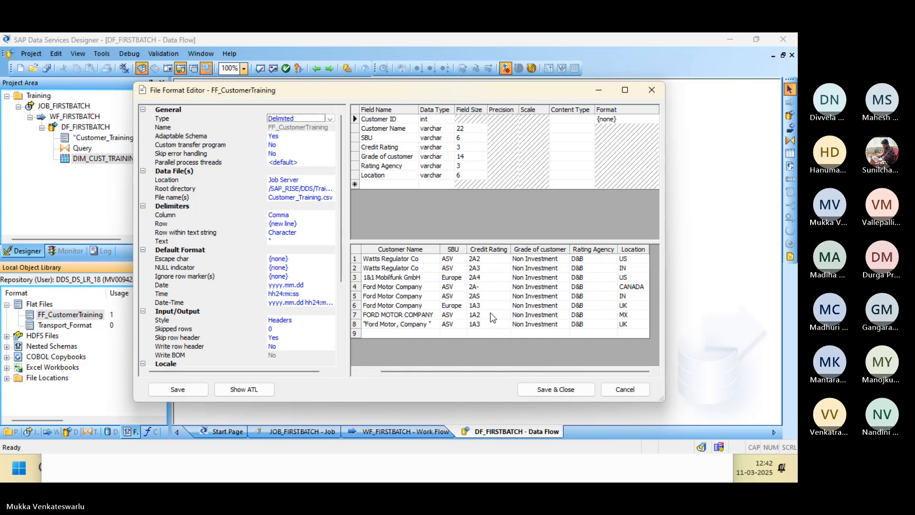
click(556, 390)
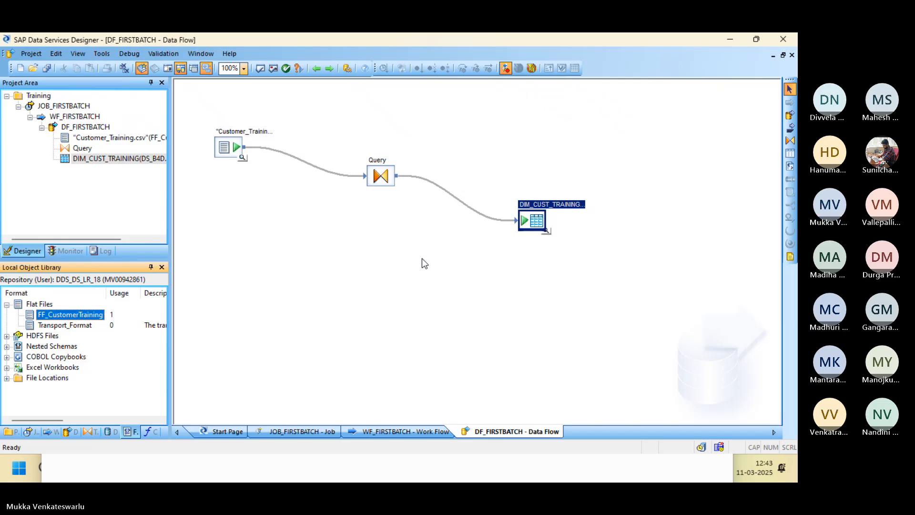
click(47, 70)
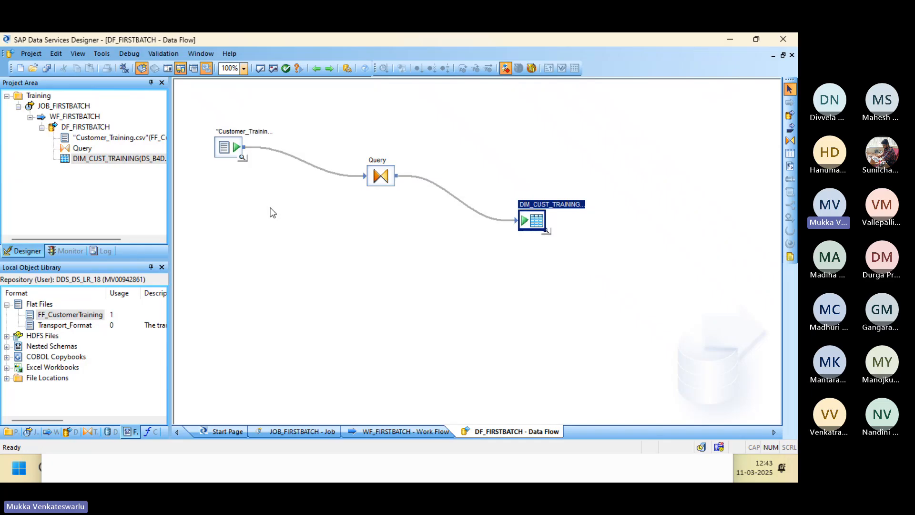
key(alt+Tab)
key(alt+Tab)
key(alt+Tab)
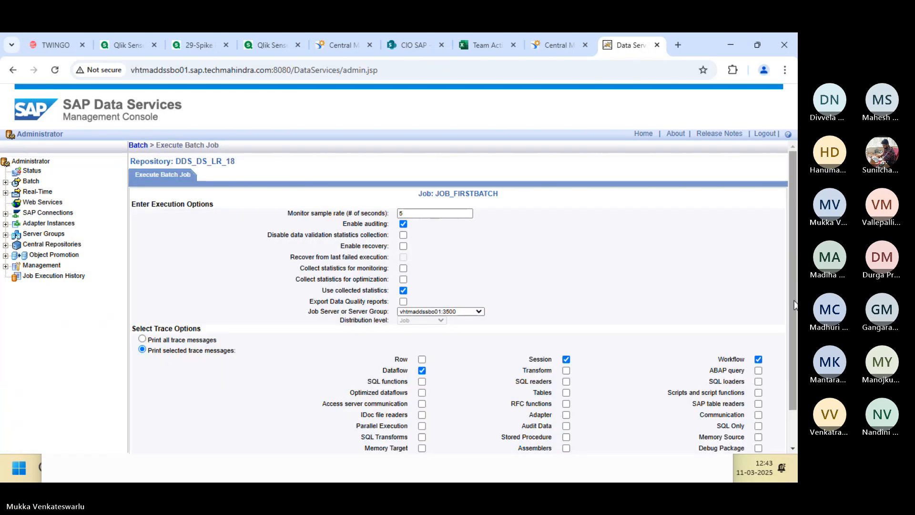
Execute JOB_FIRSTBATCH and open the log of the new run.
scroll(796, 305, down, 2)
click(199, 444)
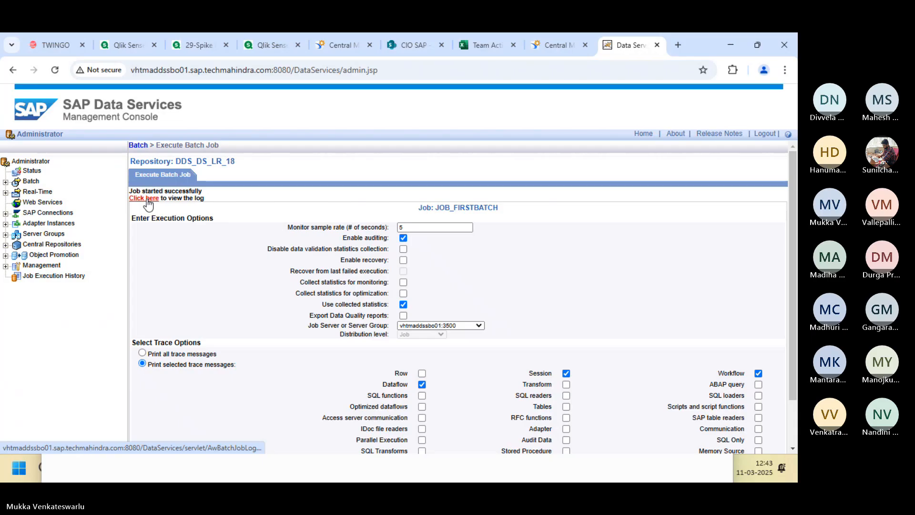
click(145, 198)
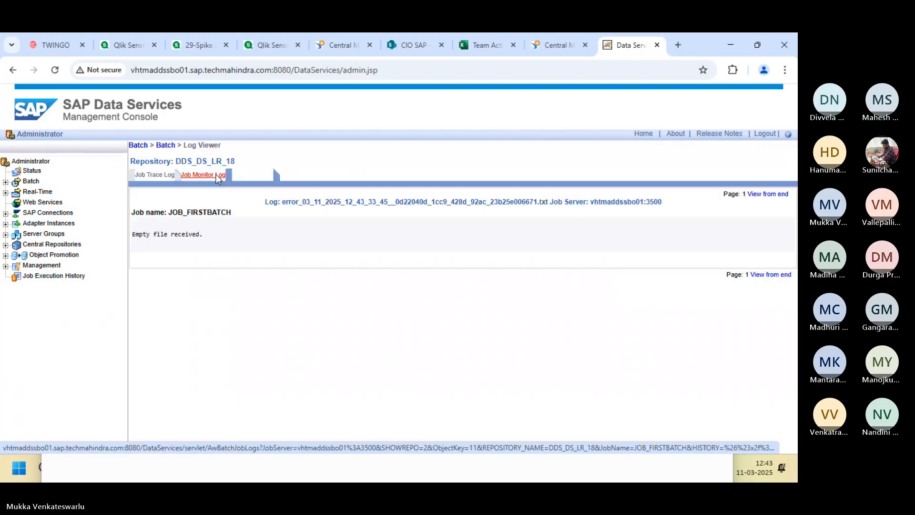
key(alt+Tab)
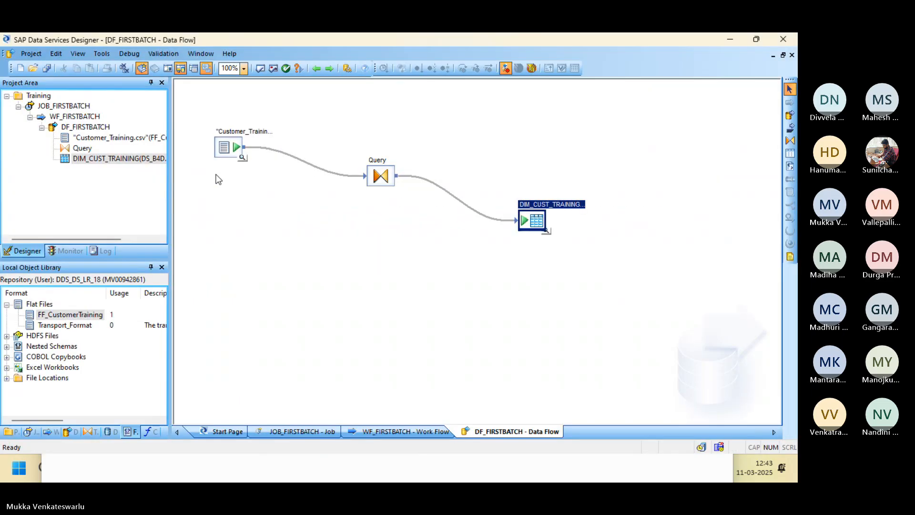
Preview DIM_CUST_TRAINING's 8 reloaded rows with D&B ratings, then select Excel Workbooks in the library.
click(546, 234)
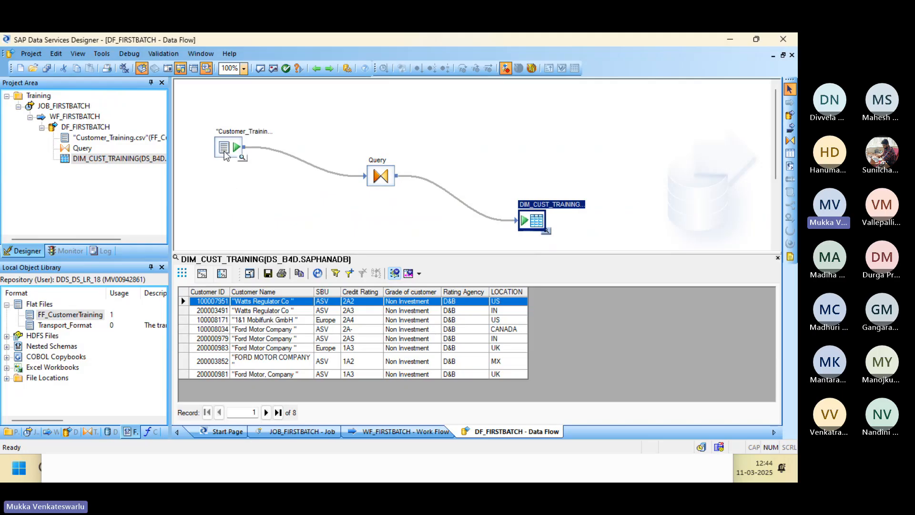
click(10, 370)
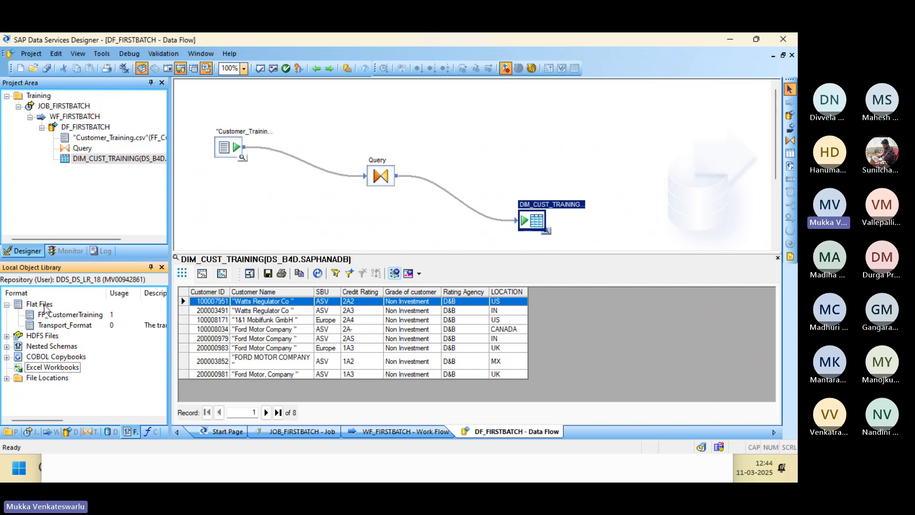
click(56, 368)
right_click(57, 371)
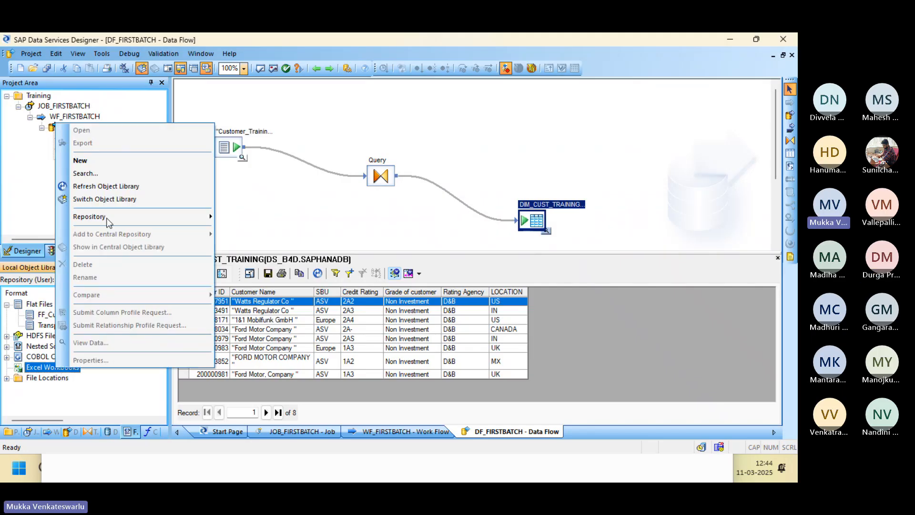
click(98, 160)
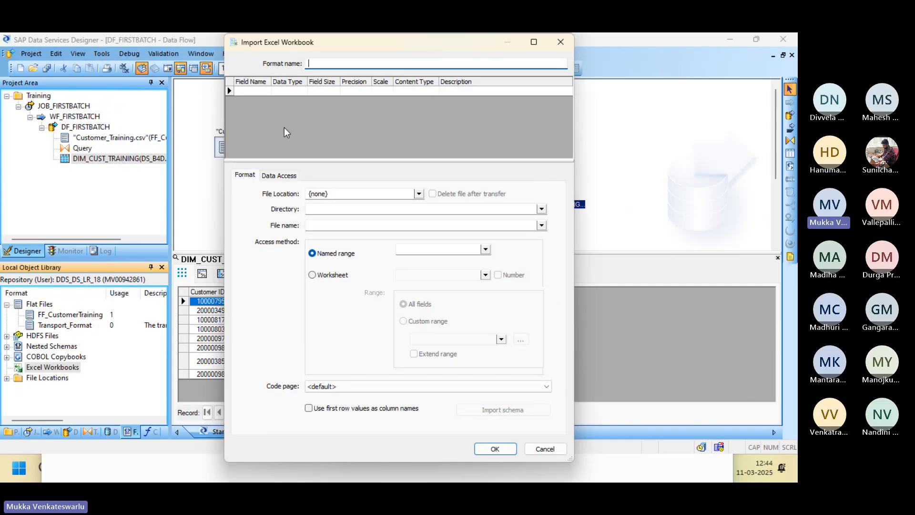
click(355, 210)
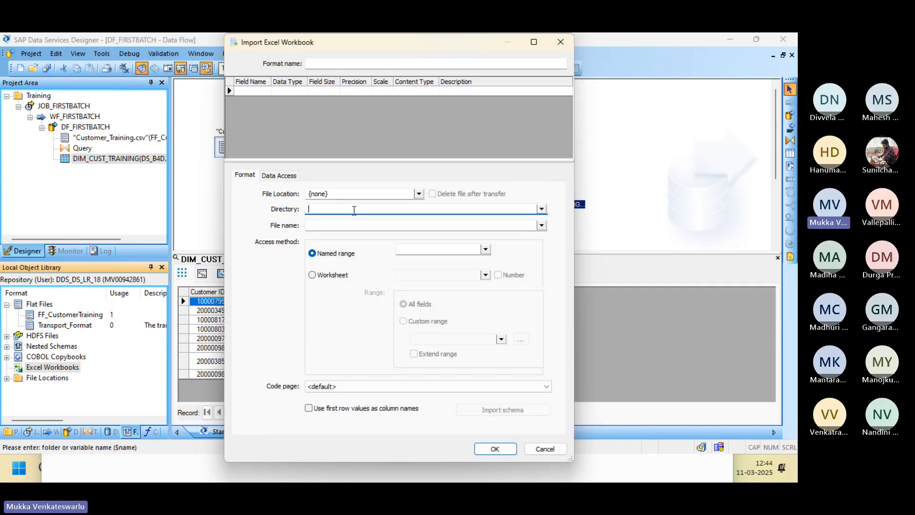
click(359, 226)
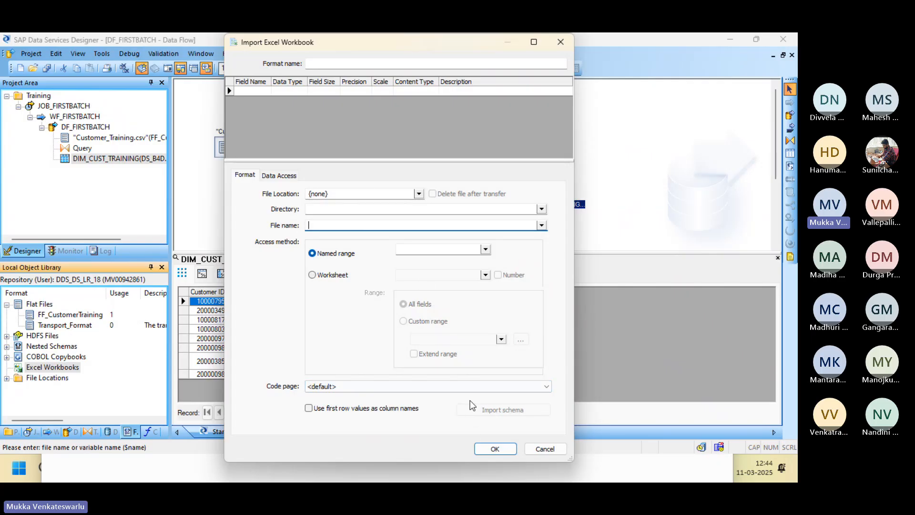
click(544, 448)
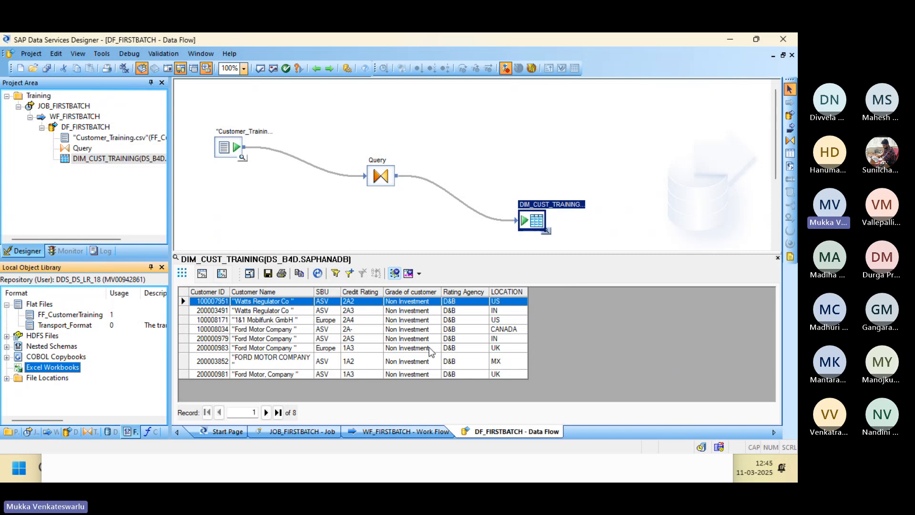
double_click(532, 220)
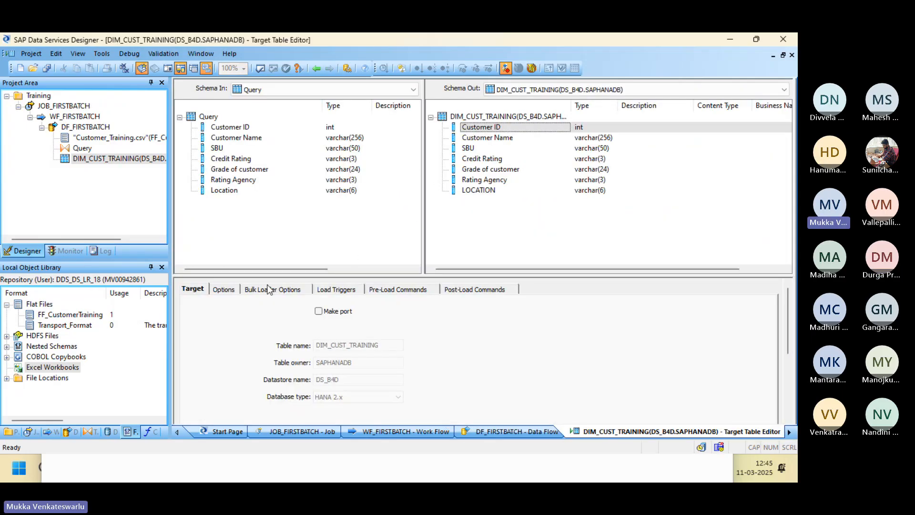
click(223, 289)
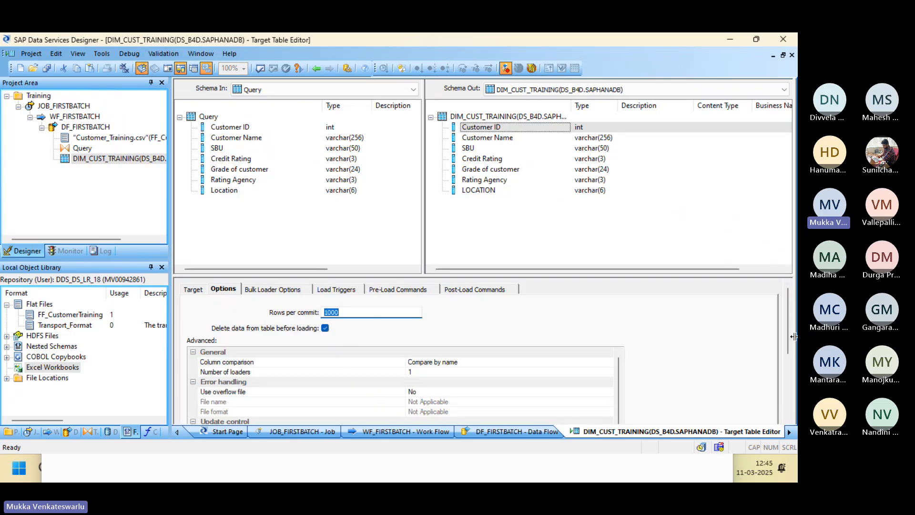
drag(788, 335, 785, 377)
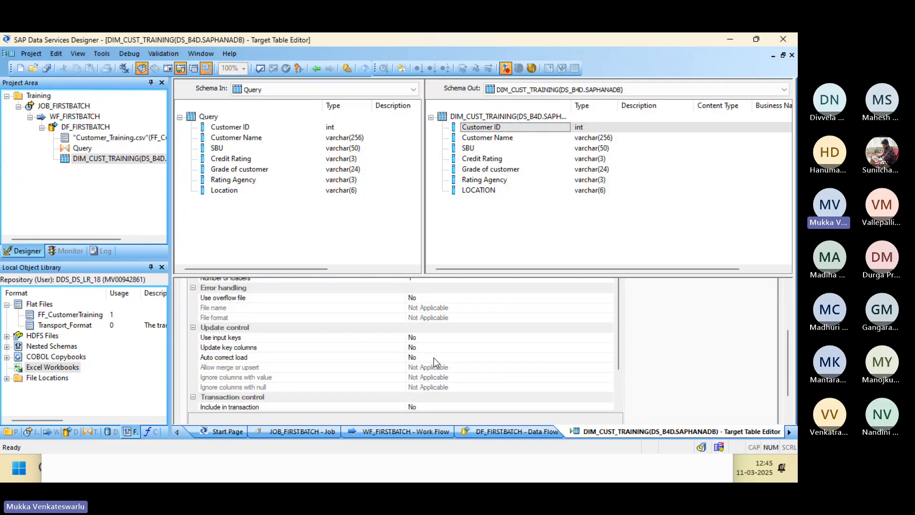
click(367, 356)
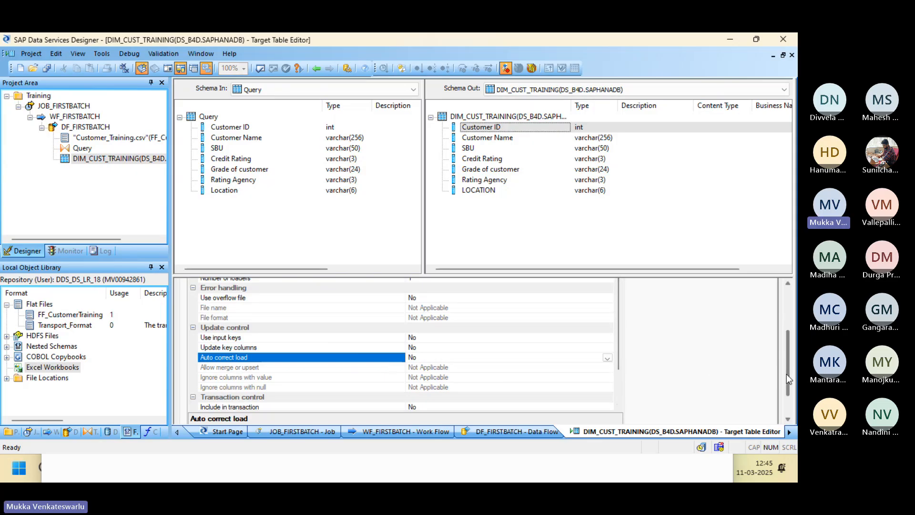
drag(787, 374, 788, 336)
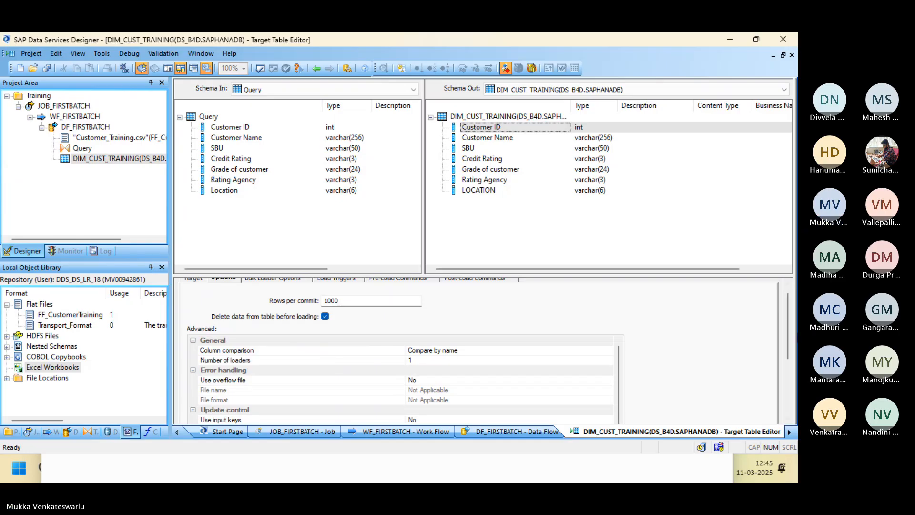
Show the Bulk Loader Options tab for DIM_CUST_TRAINING in the Target Table Editor.
scroll(782, 296, up, 1)
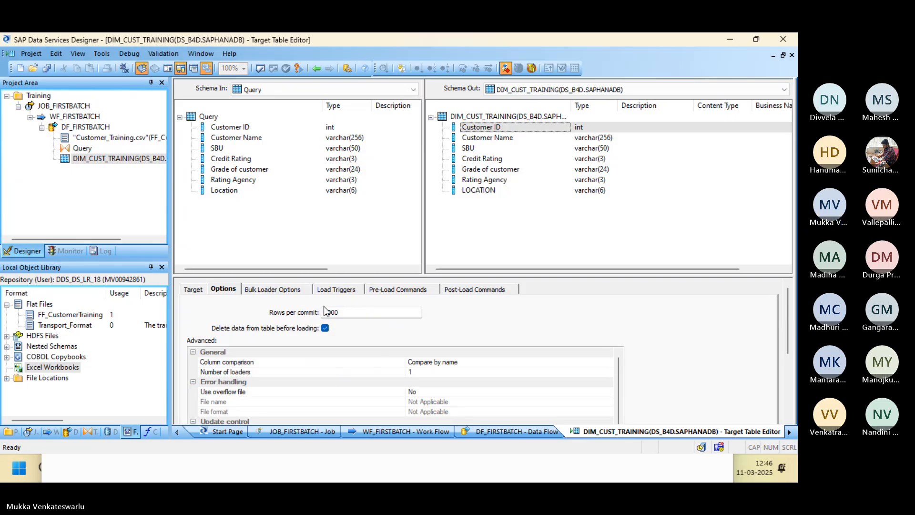
click(275, 290)
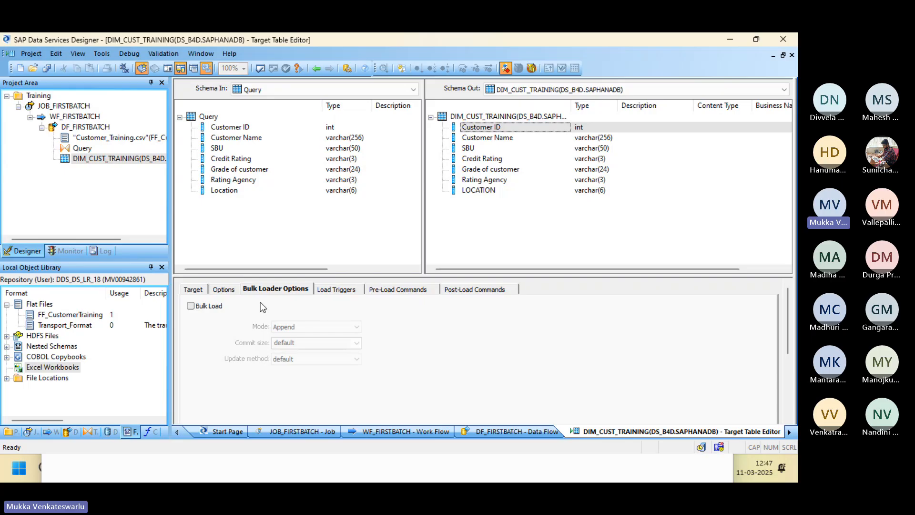
Tick Bulk Load for DIM_CUST_TRAINING, keeping Append mode and the default commit size.
key(Num_Lock)
click(190, 306)
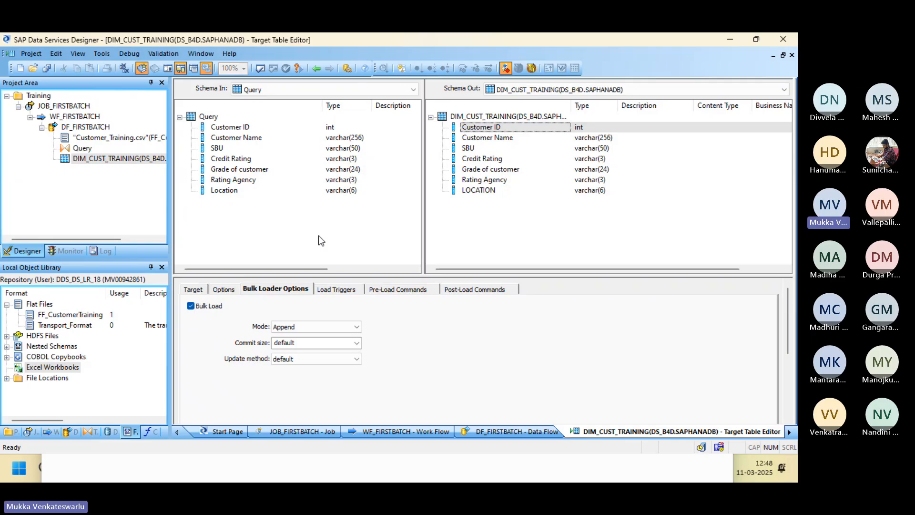
Try the Truncate bulk load mode, review commit size and update method choices, then revert to Append.
click(324, 327)
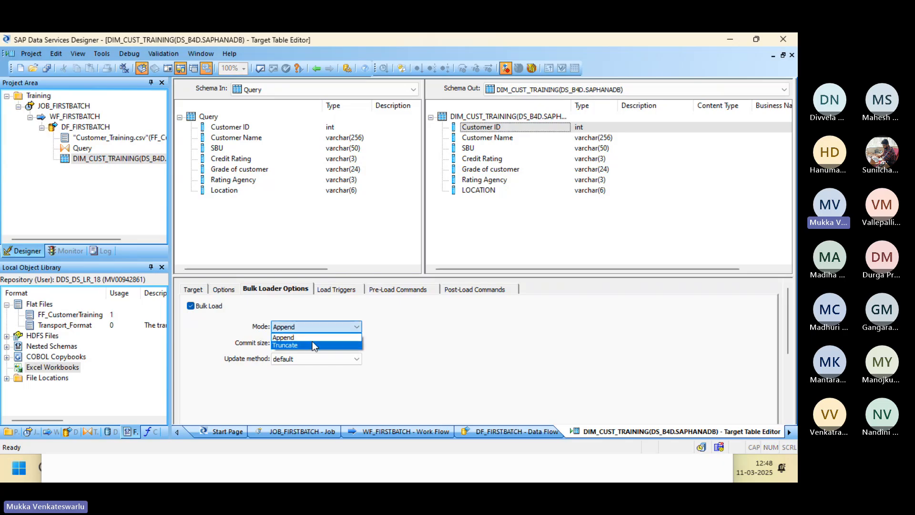
click(313, 344)
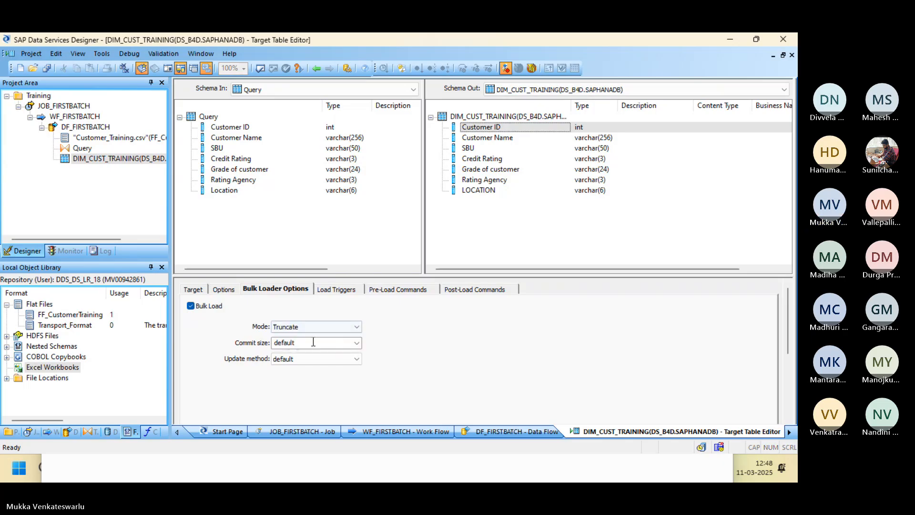
click(357, 343)
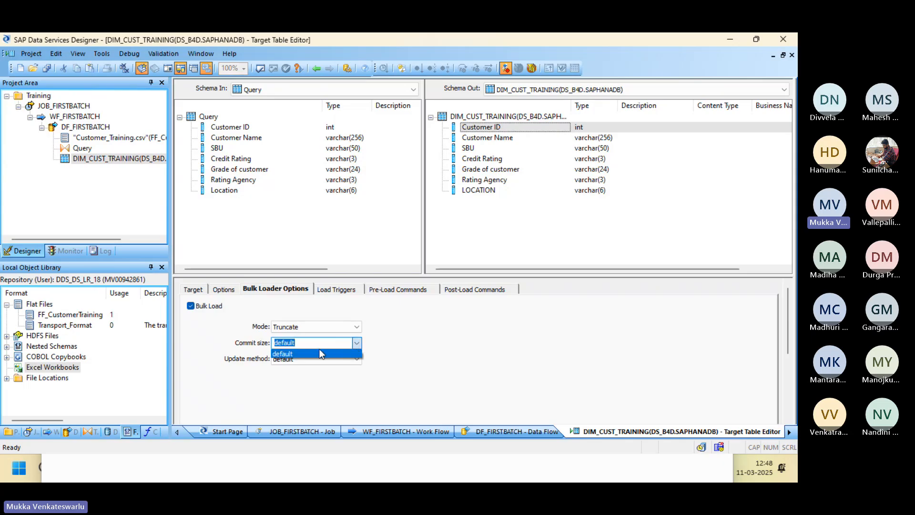
click(395, 348)
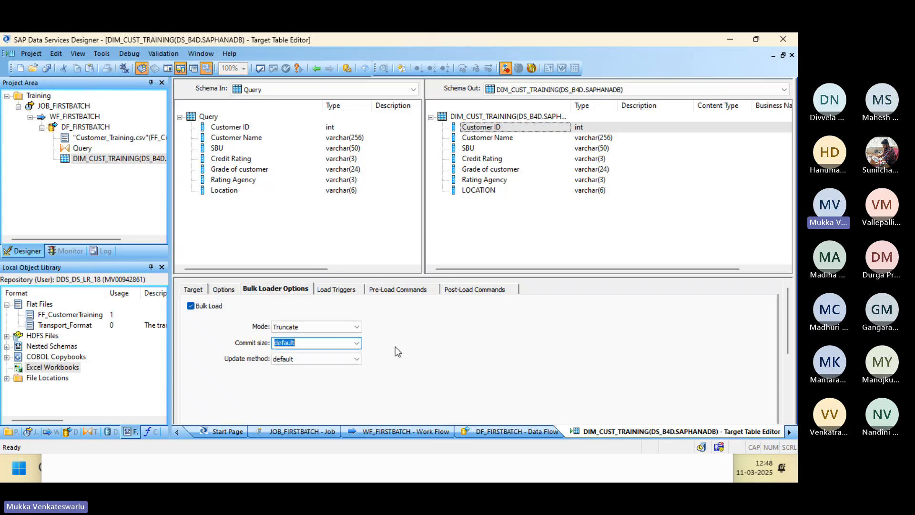
click(337, 360)
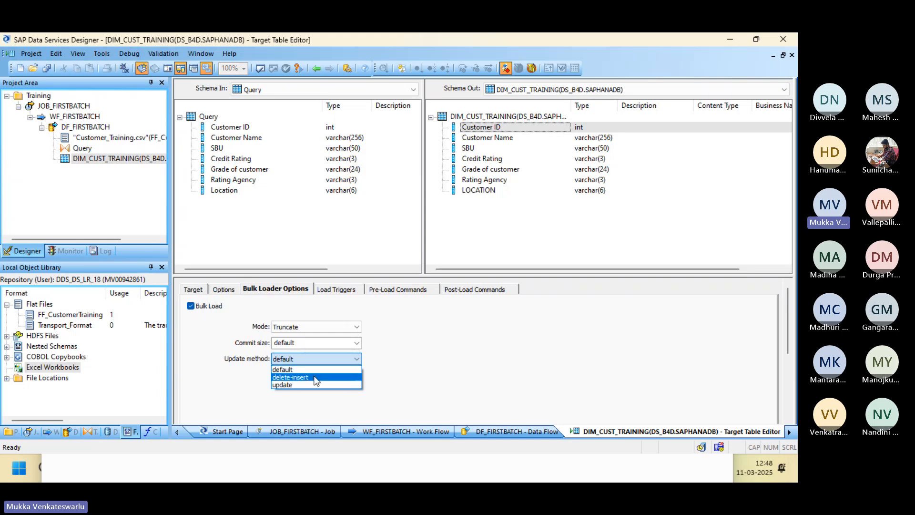
click(318, 327)
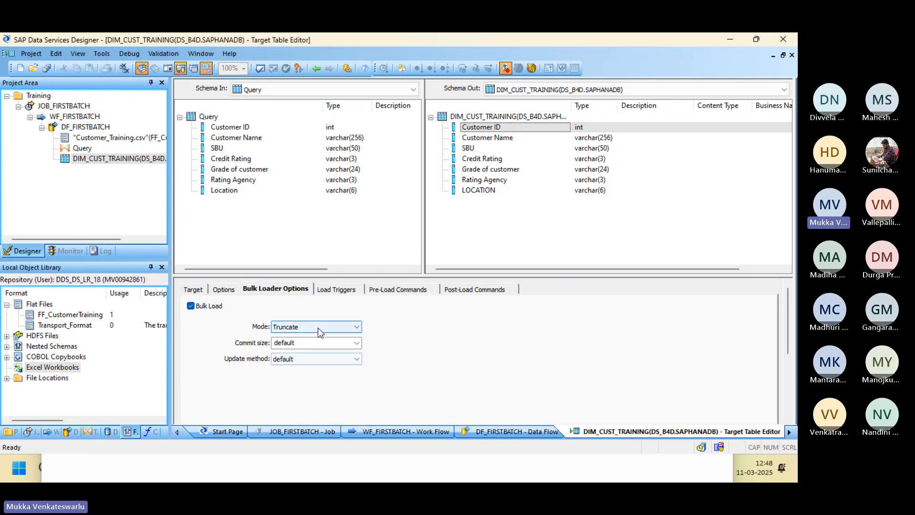
click(318, 327)
click(317, 335)
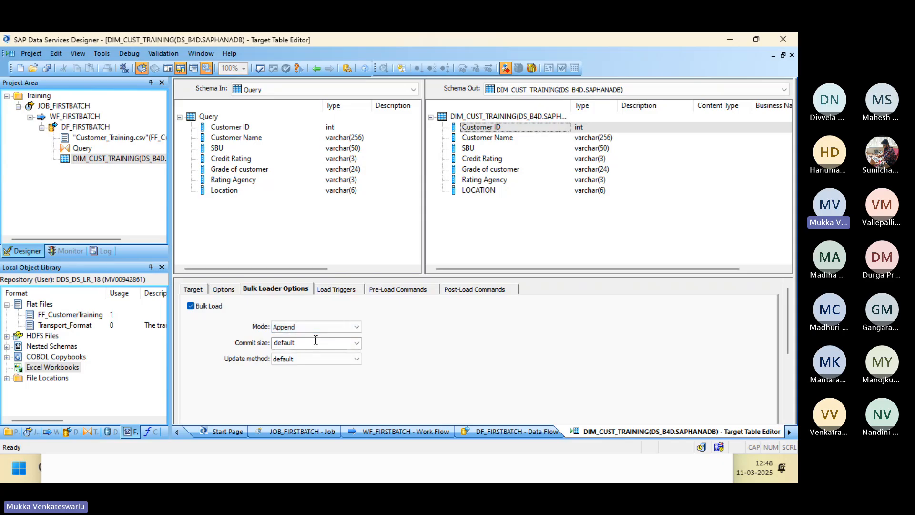
click(318, 363)
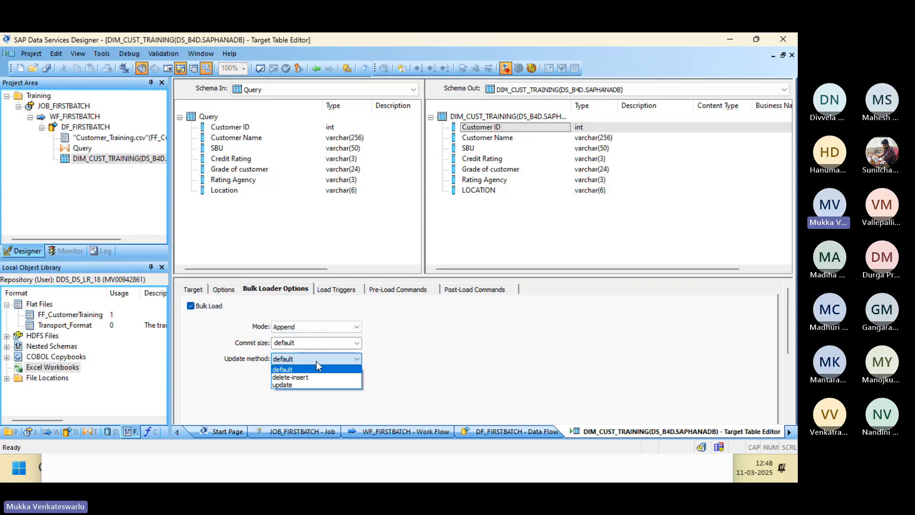
click(331, 344)
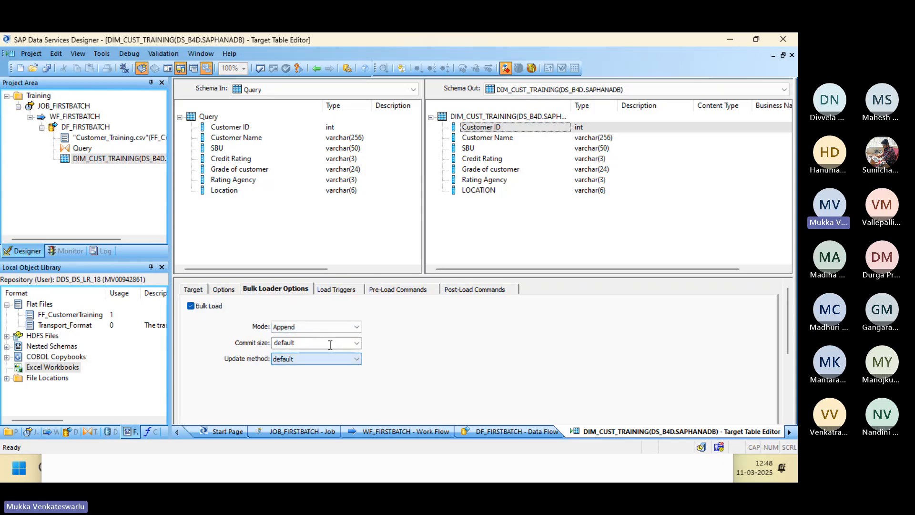
click(358, 343)
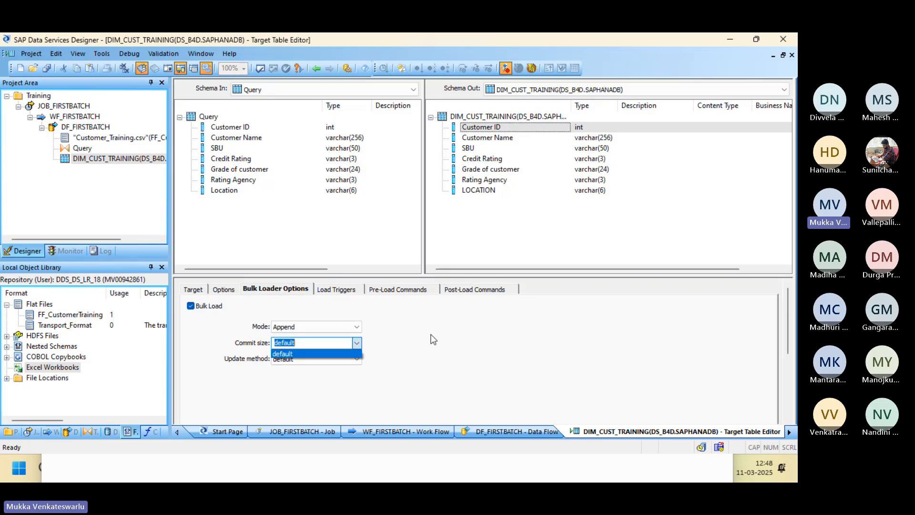
click(229, 291)
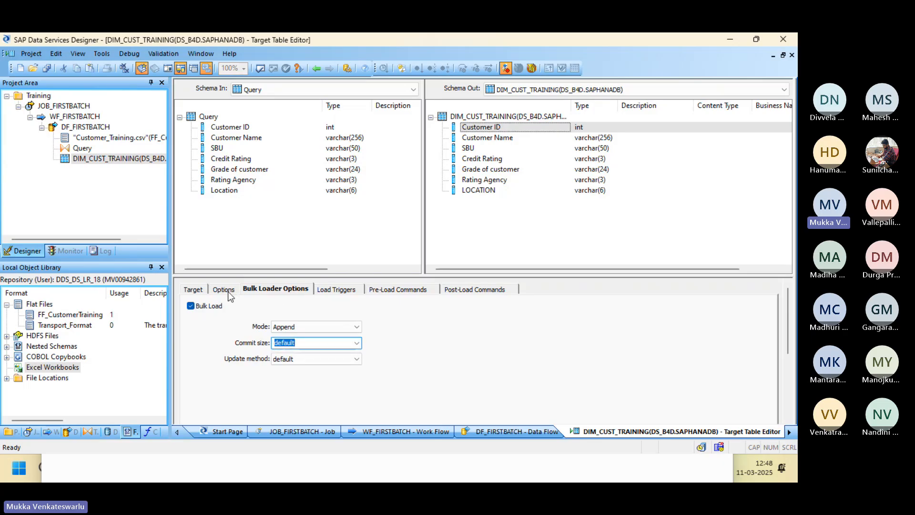
Review the general Options and target details tabs while toggling Bulk Load off and back on.
click(228, 291)
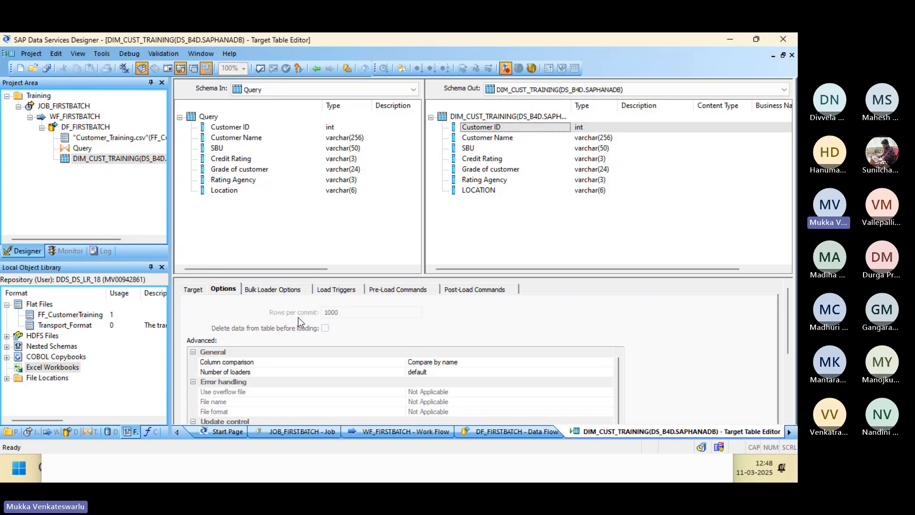
click(268, 289)
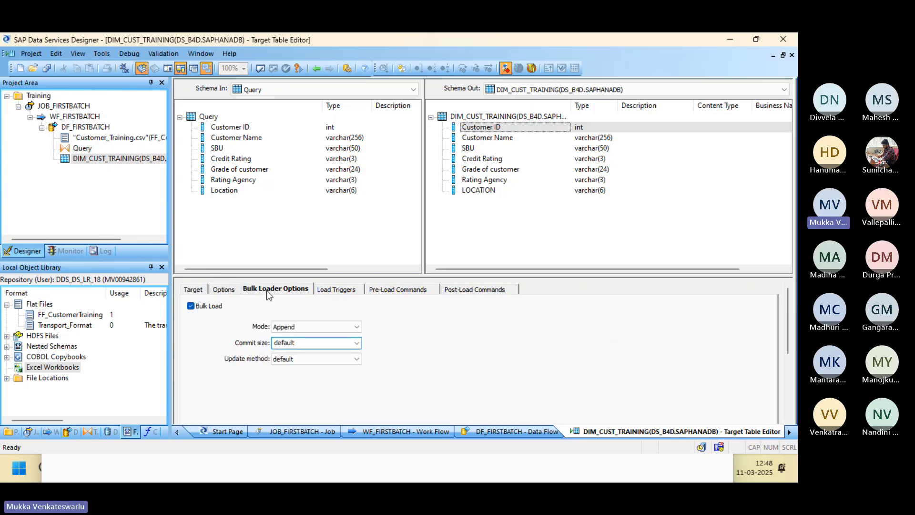
click(191, 306)
click(223, 291)
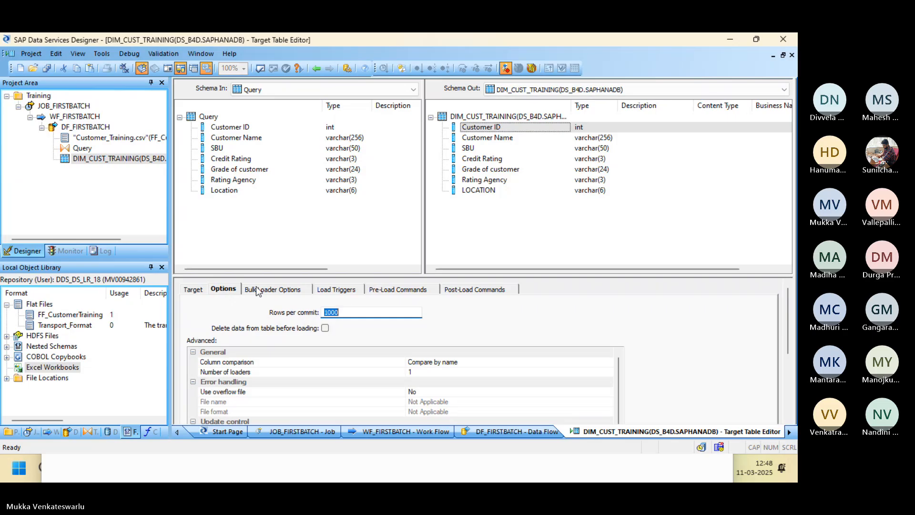
click(193, 291)
click(224, 289)
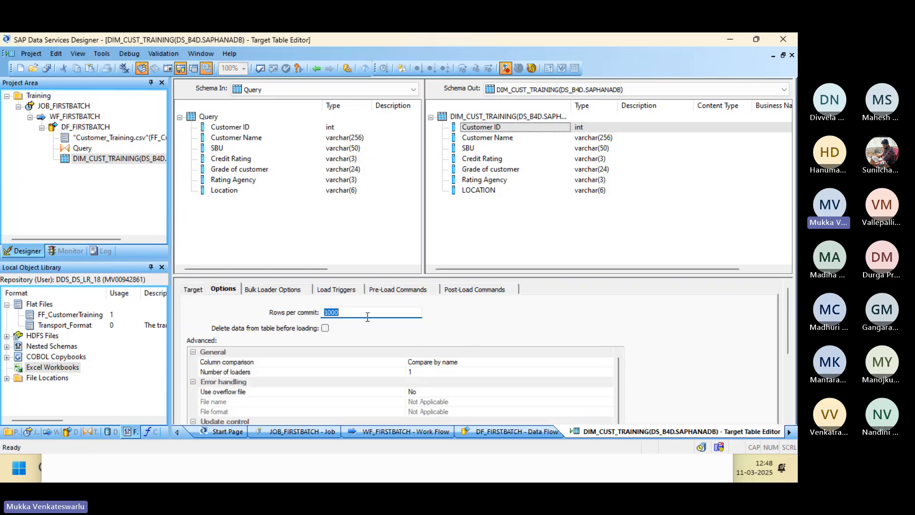
click(268, 292)
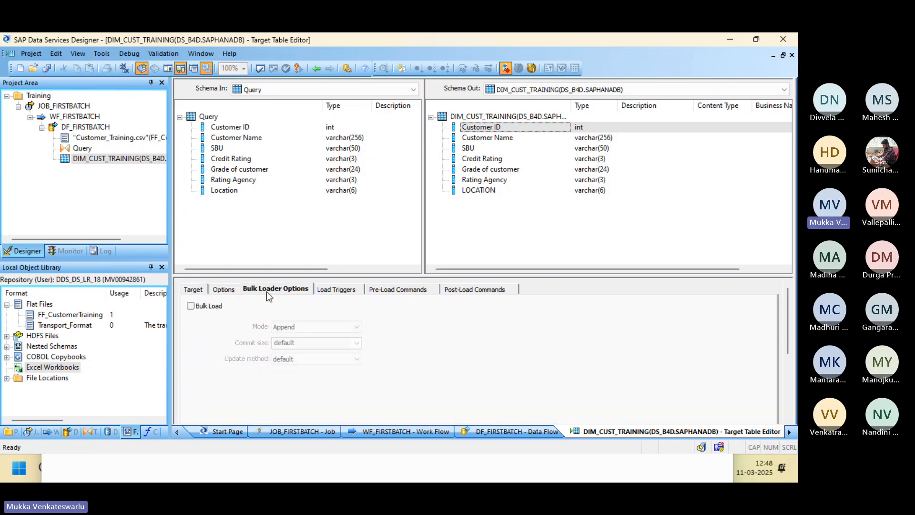
click(191, 306)
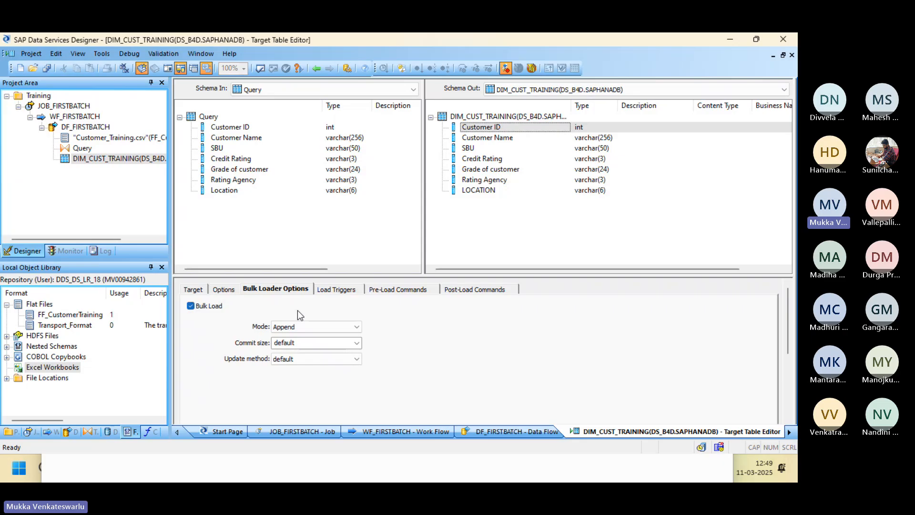
Leave Bulk Load unticked for DIM_CUST_TRAINING and return to the DF_FIRSTBATCH data flow.
key(Num_Lock)
click(191, 305)
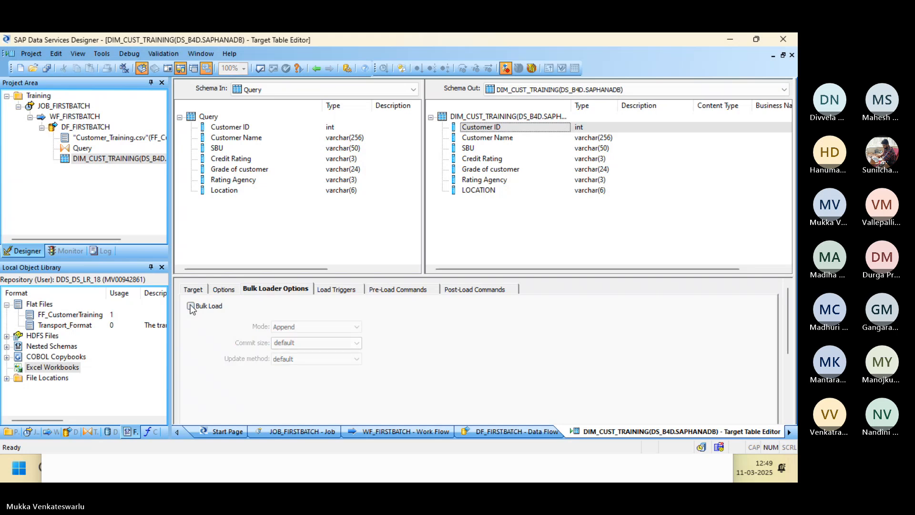
click(223, 289)
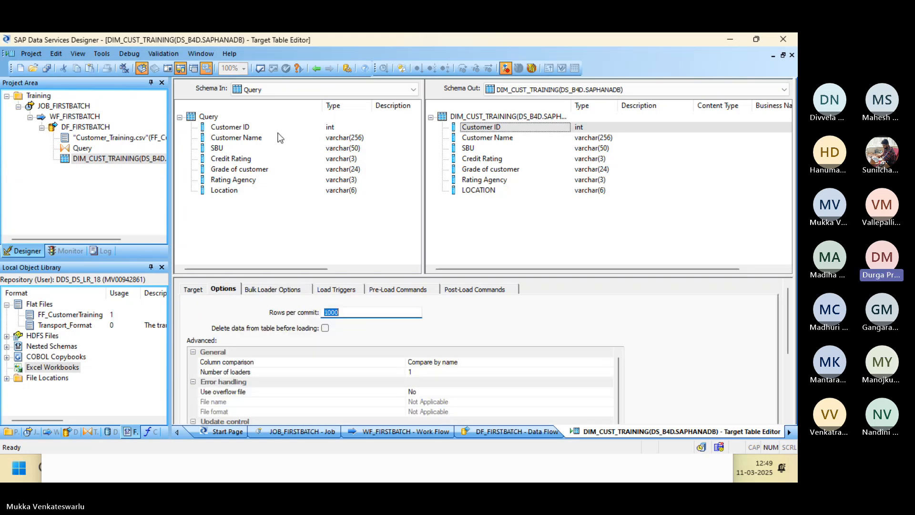
click(315, 70)
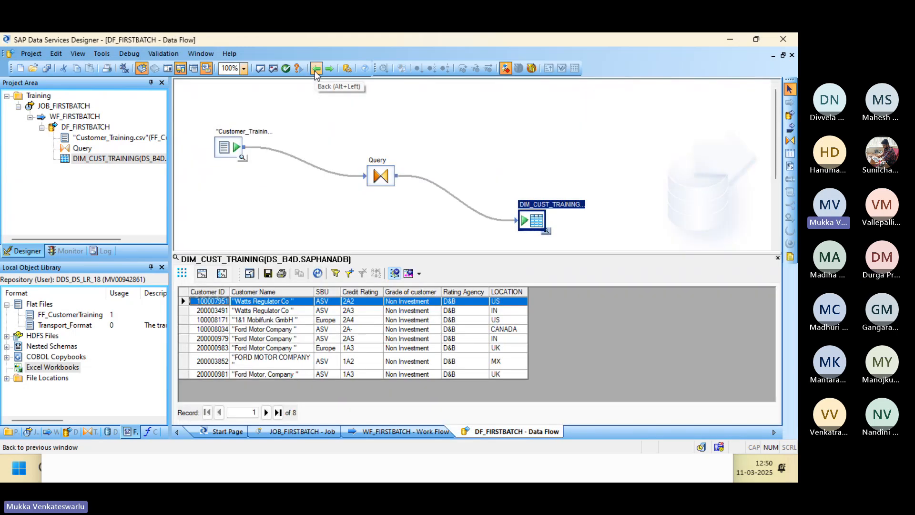
Go back to the WF_FIRSTBATCH work flow and reopen the DF_FIRSTBATCH data flow diagram.
click(315, 69)
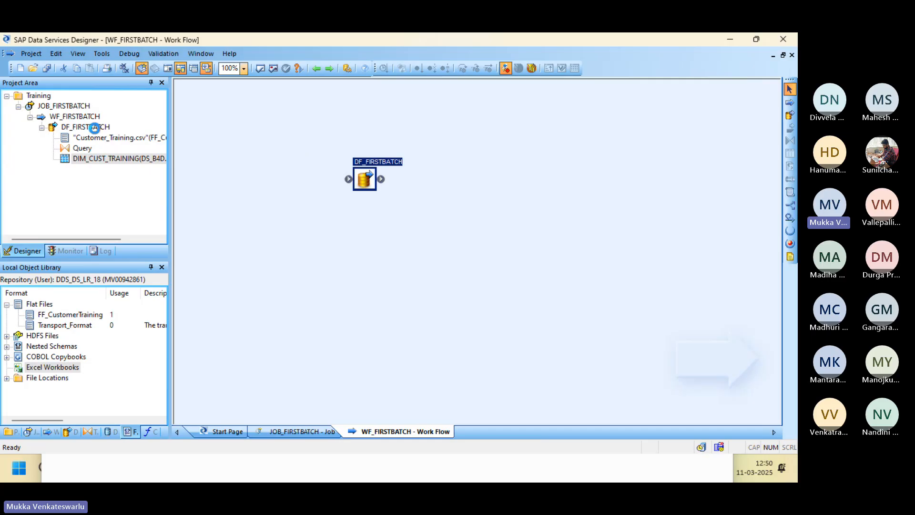
click(94, 127)
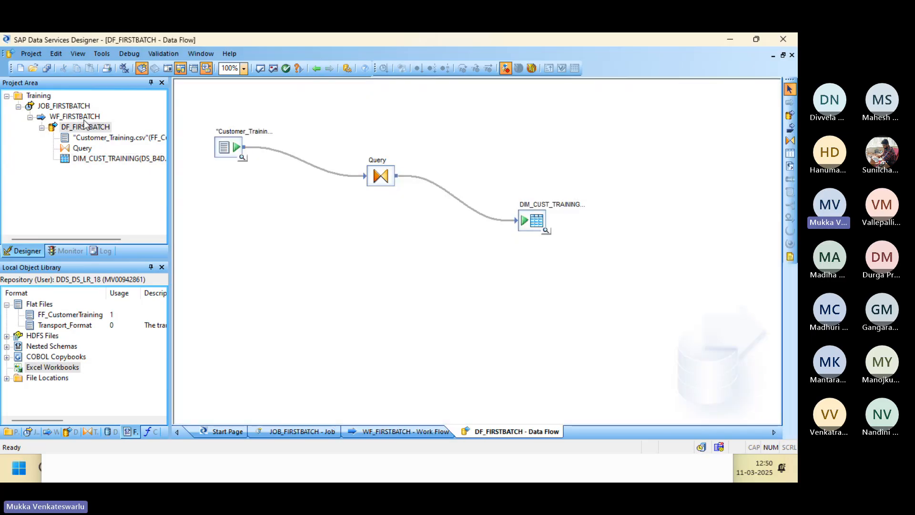
click(84, 118)
click(81, 129)
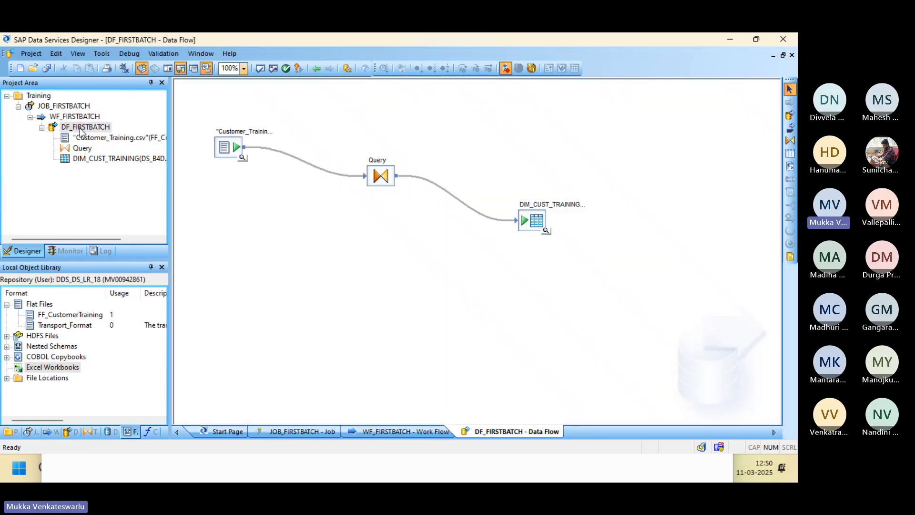
Request the optimized SQL, dismiss the BODI-1170037 warning, and switch to the Management Console job log.
click(101, 54)
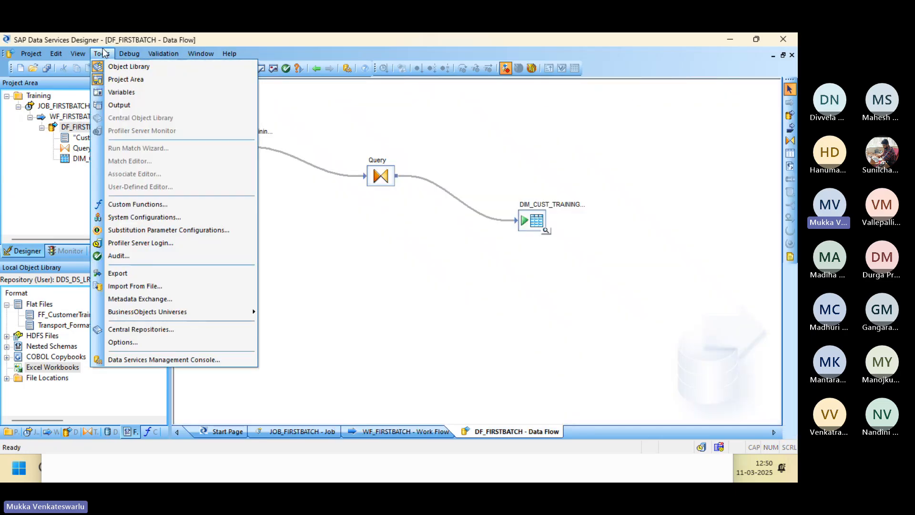
mouse_move(141, 53)
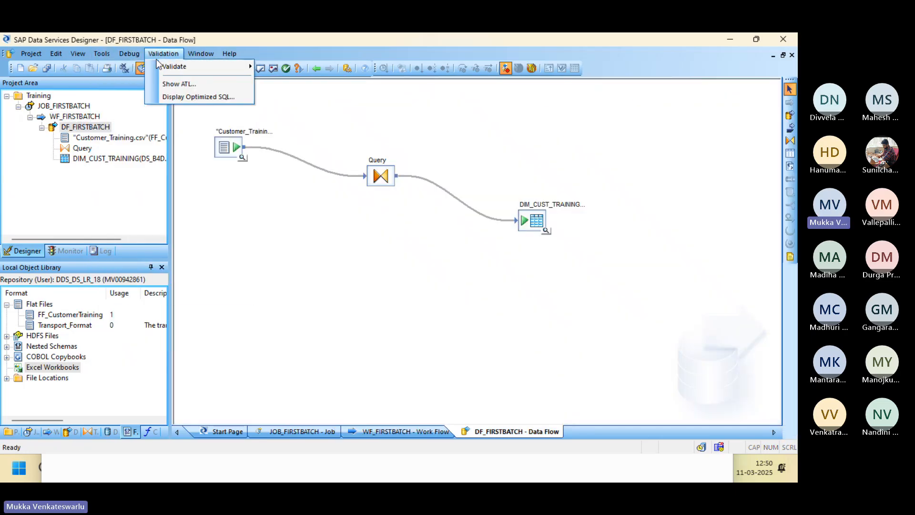
click(179, 96)
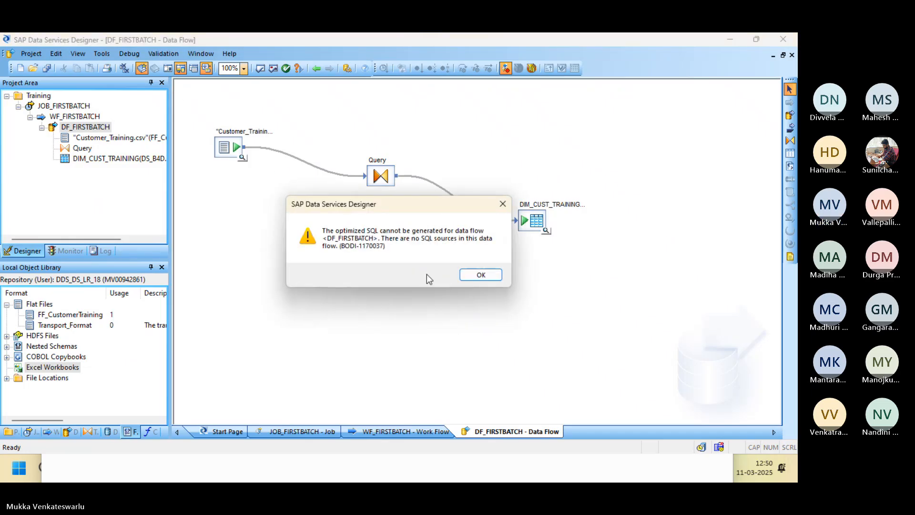
click(481, 275)
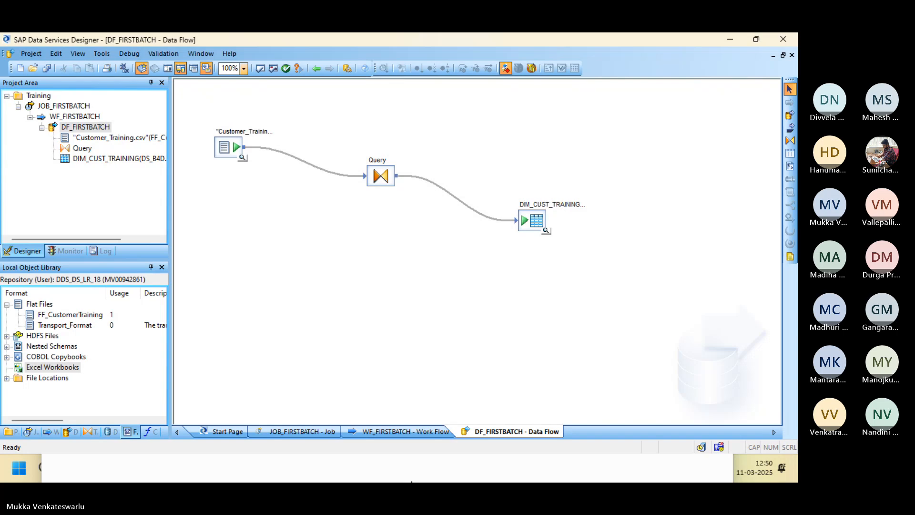
mouse_move(412, 481)
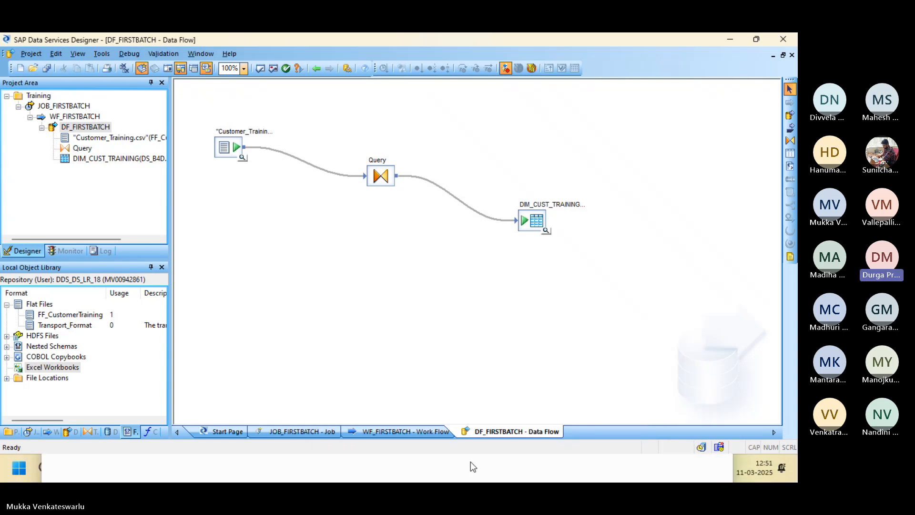
key(alt+Tab)
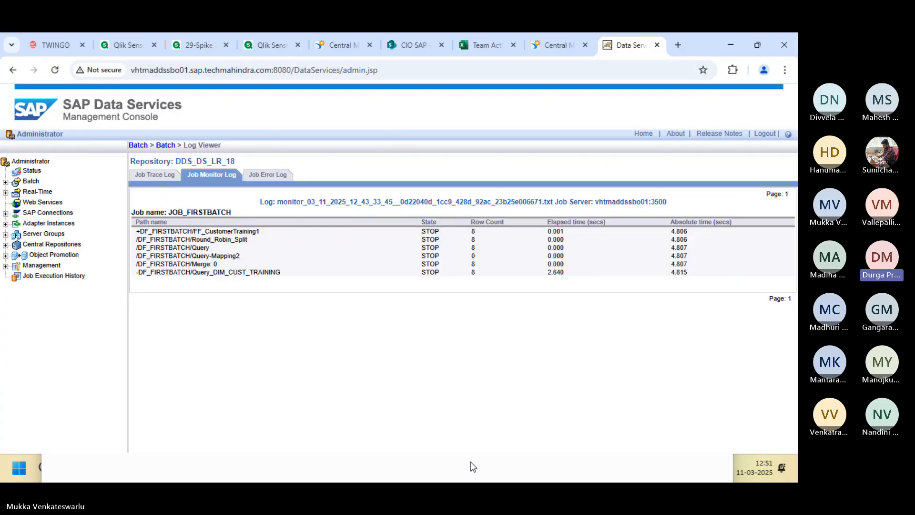
Switch windows to the HANA SQL console showing DIM_CUST_TRAINING's 8 fetched rows.
key(alt+Tab)
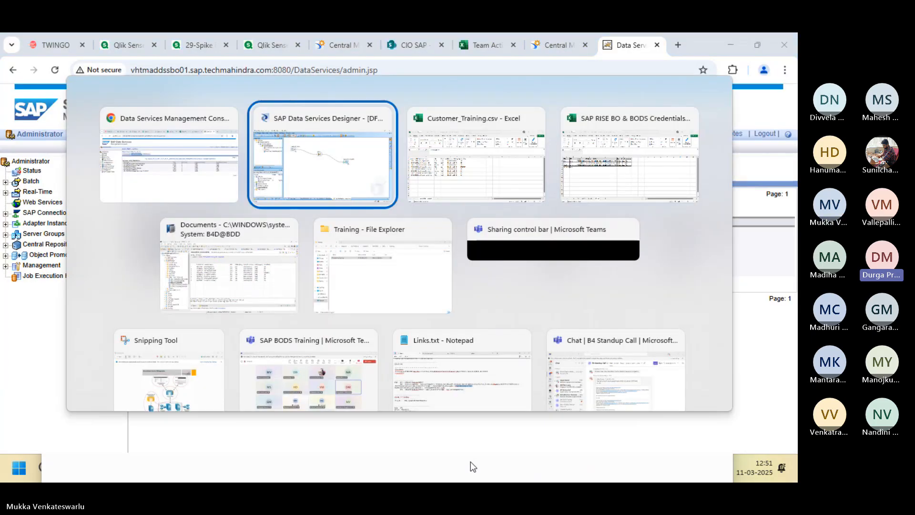
key(alt+Tab)
key(alt+Tab)
key(alt+Tab)
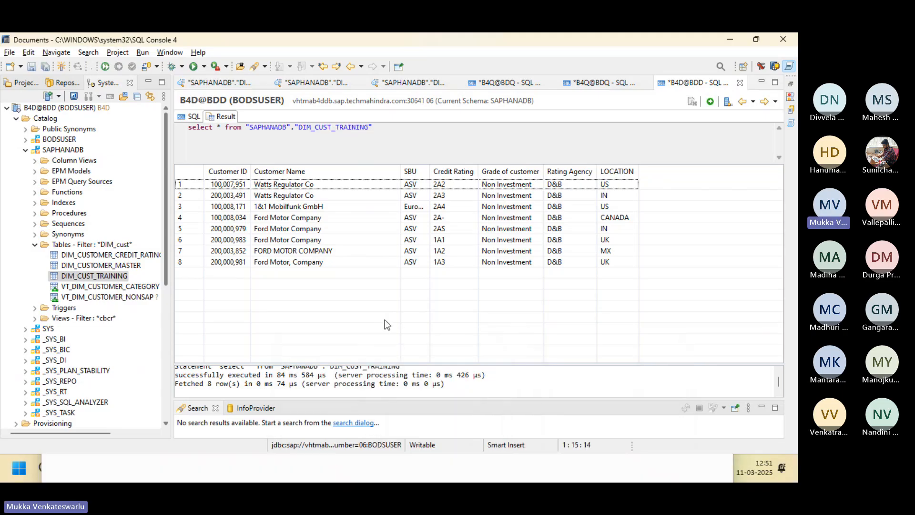
Switch back to the Designer window showing the DF_FIRSTBATCH data flow.
key(alt+Tab)
key(alt+Tab)
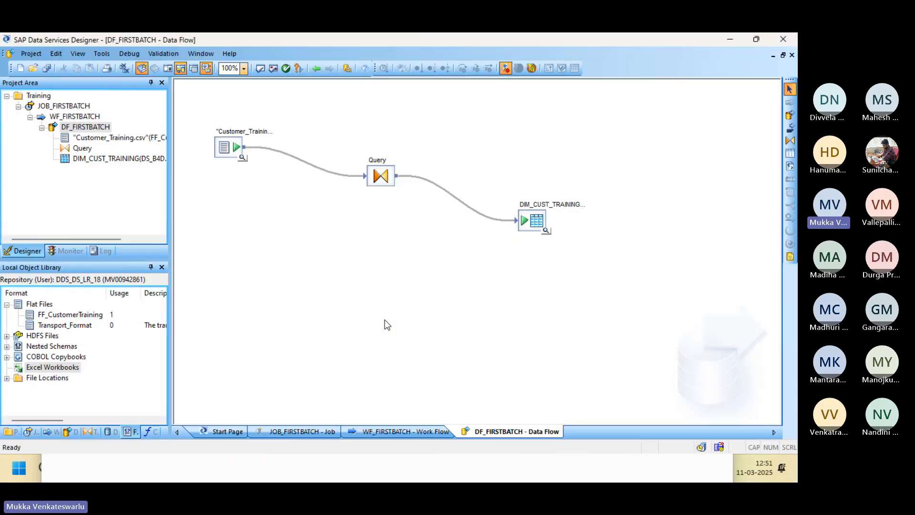
double_click(227, 151)
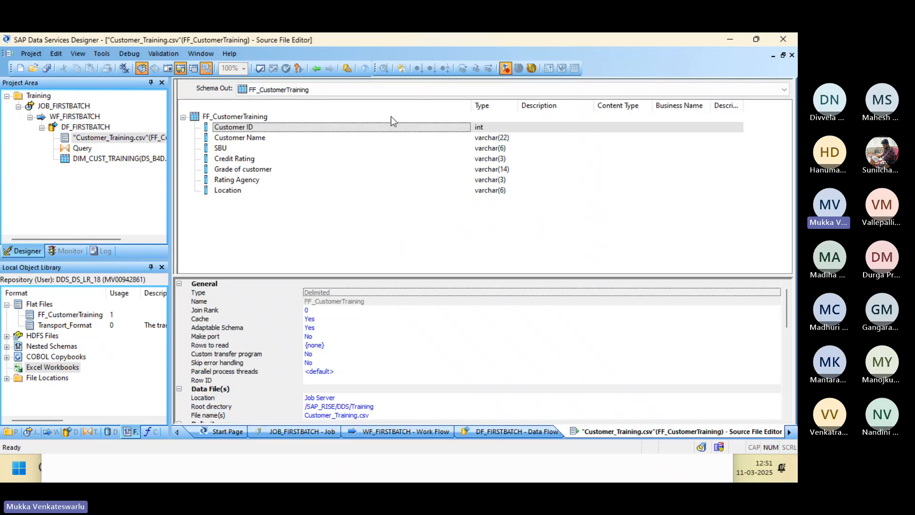
click(317, 70)
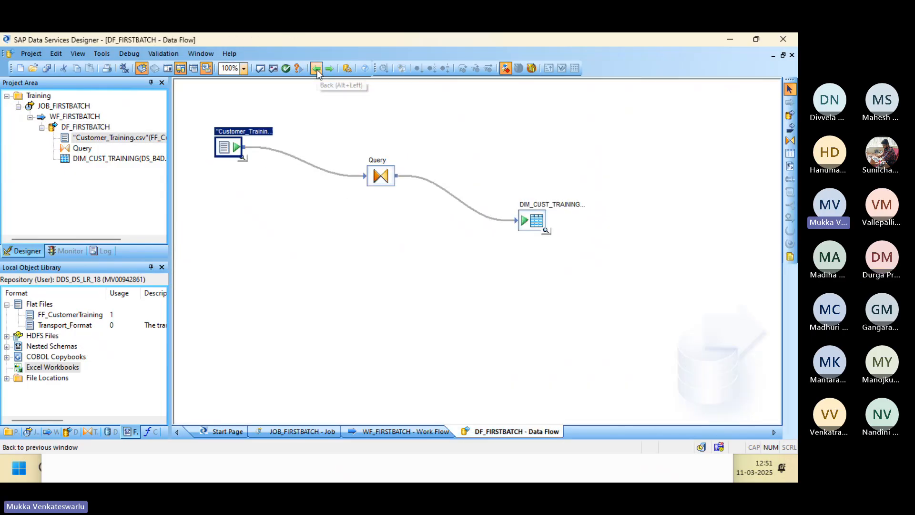
click(381, 176)
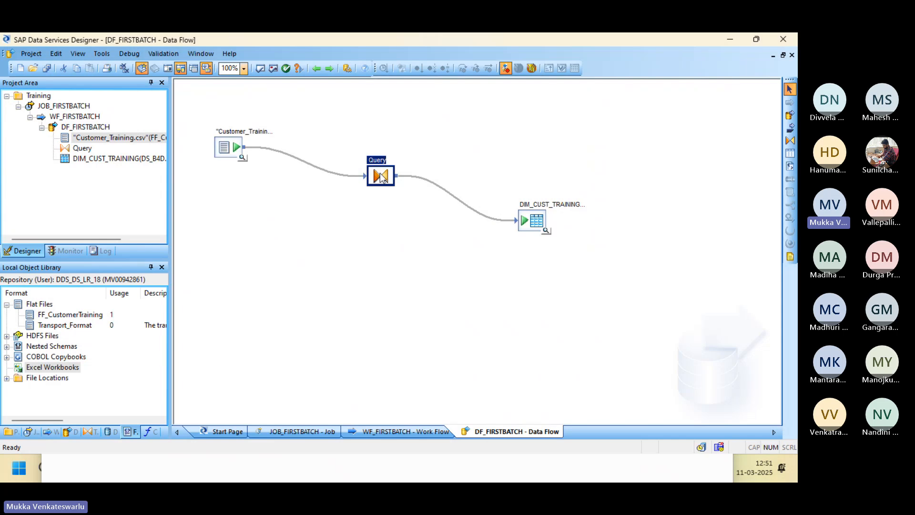
Open the Query editor, inspect the Location and Customer Name mappings, and cancel adding a new output column.
double_click(381, 176)
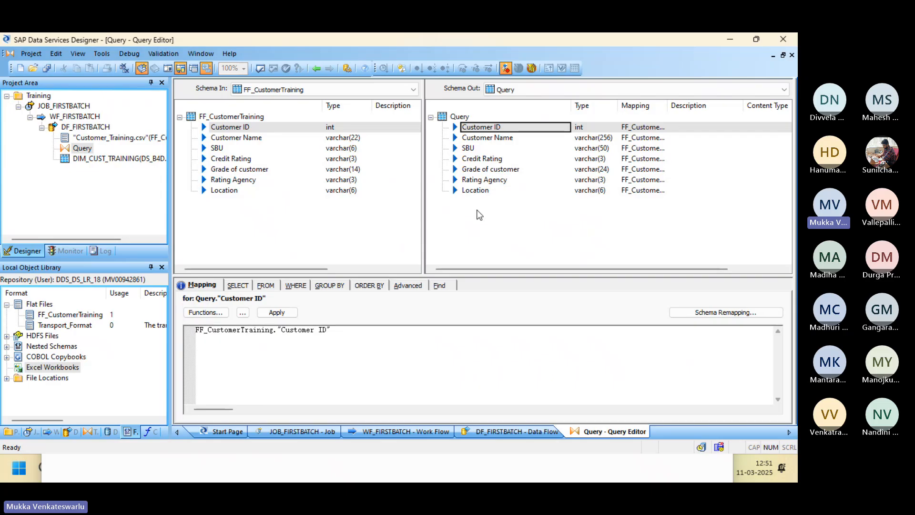
click(473, 192)
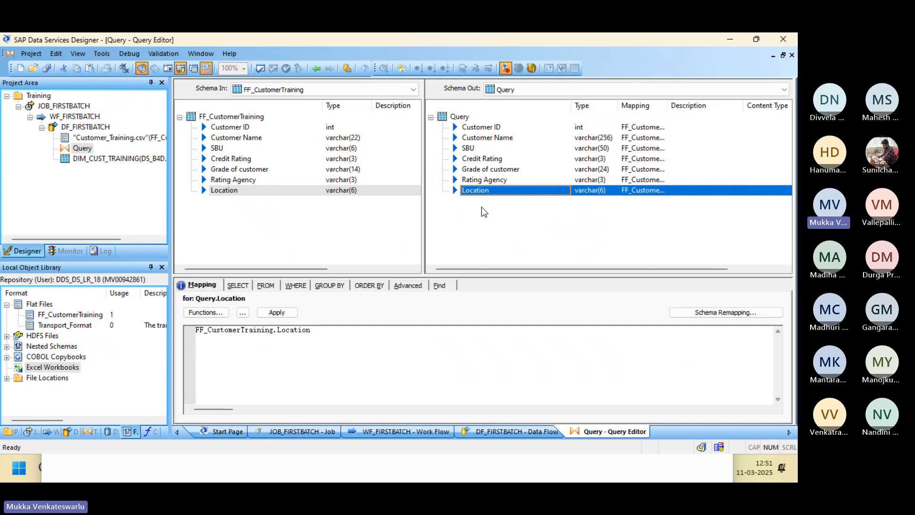
click(492, 138)
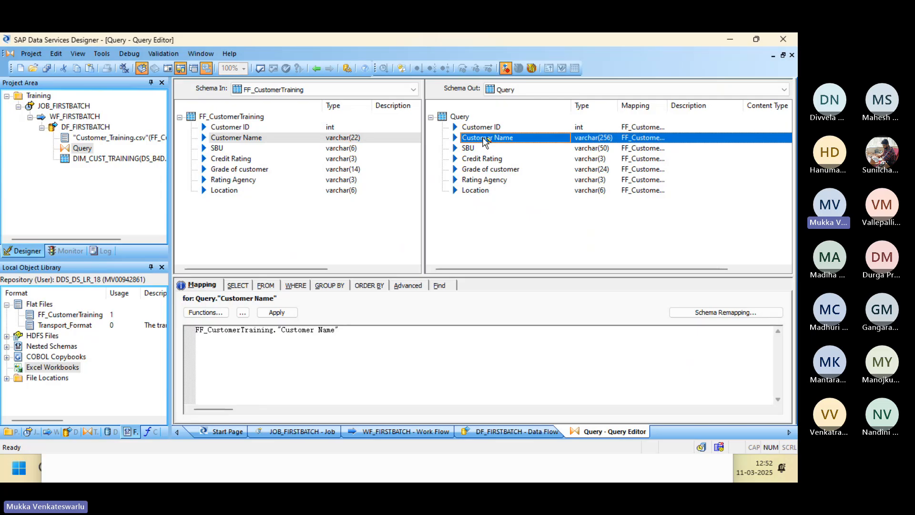
right_click(496, 208)
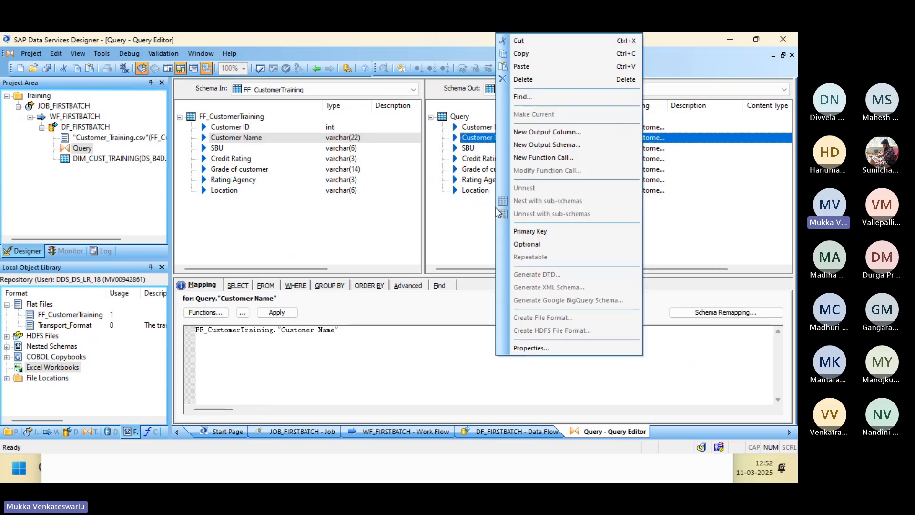
click(538, 132)
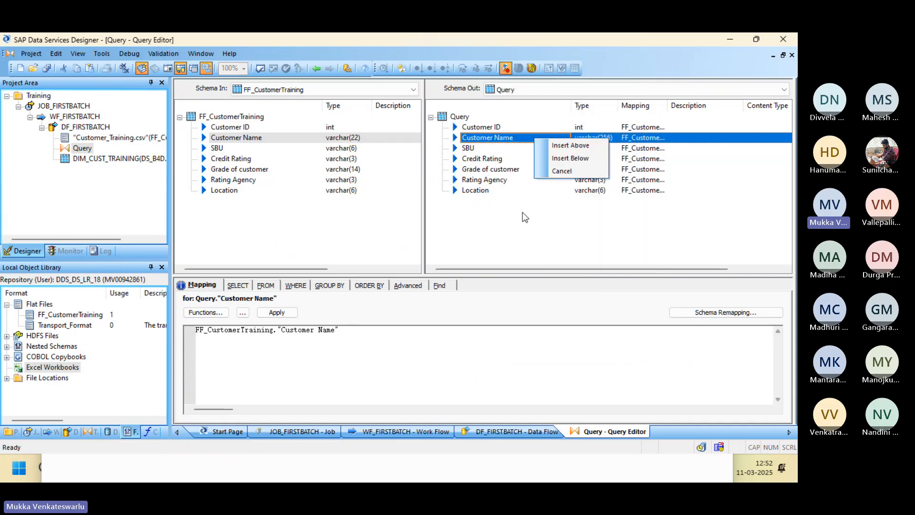
click(505, 210)
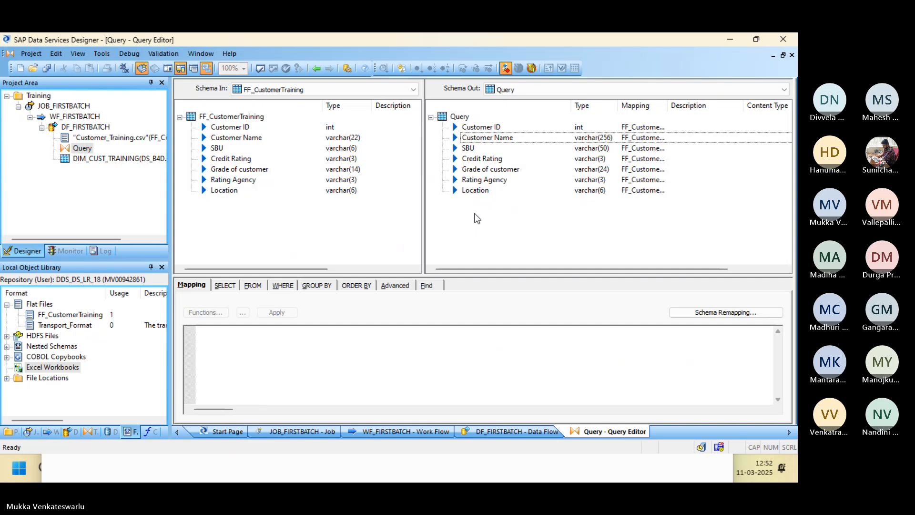
Recheck the Customer Name mapping and view the Find panel and SELECT distinct-rows setting.
click(473, 138)
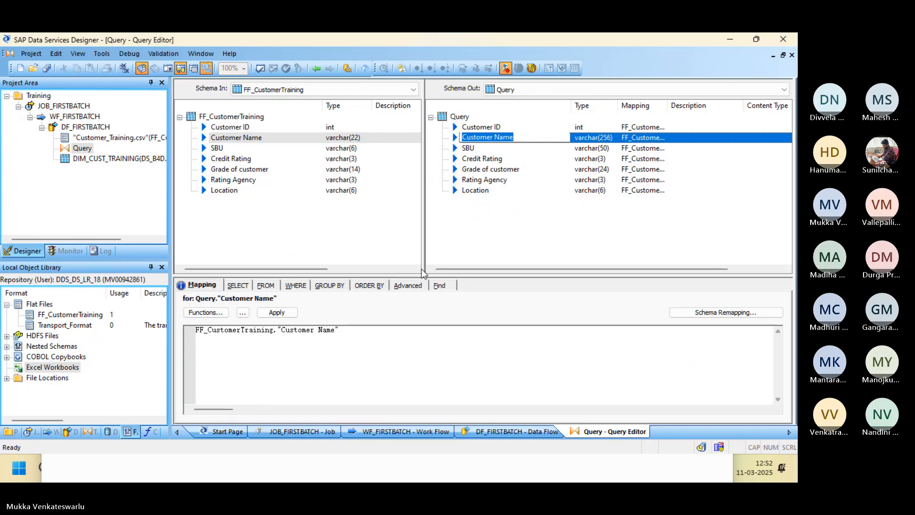
click(439, 285)
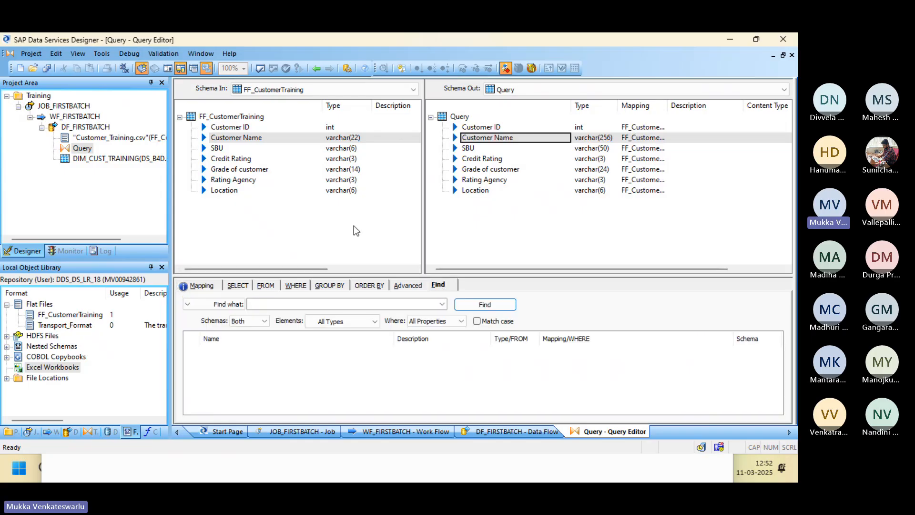
click(236, 286)
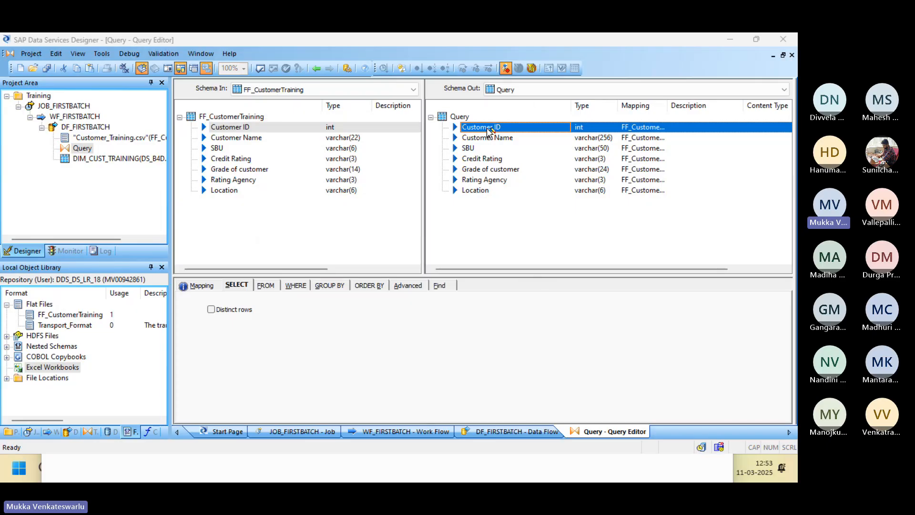
Inspect Customer ID's column properties without changes and return to the DF_FIRSTBATCH diagram.
double_click(482, 127)
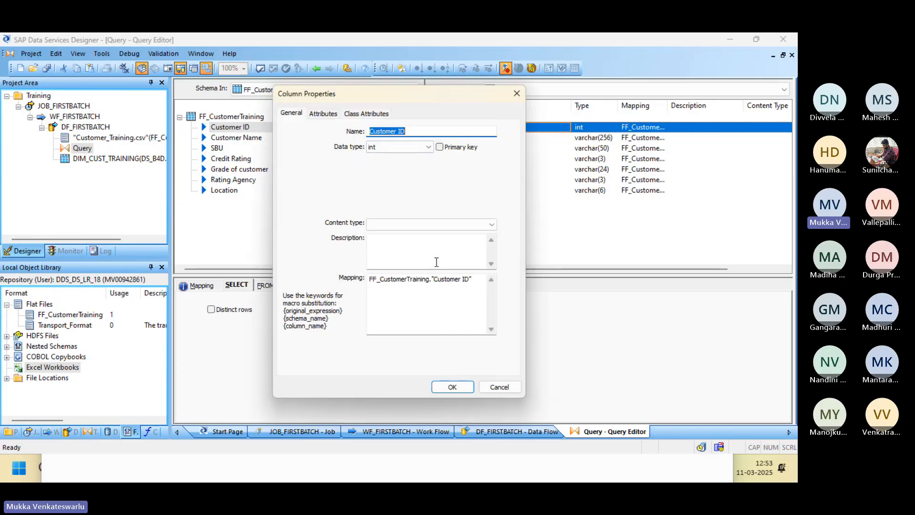
click(499, 387)
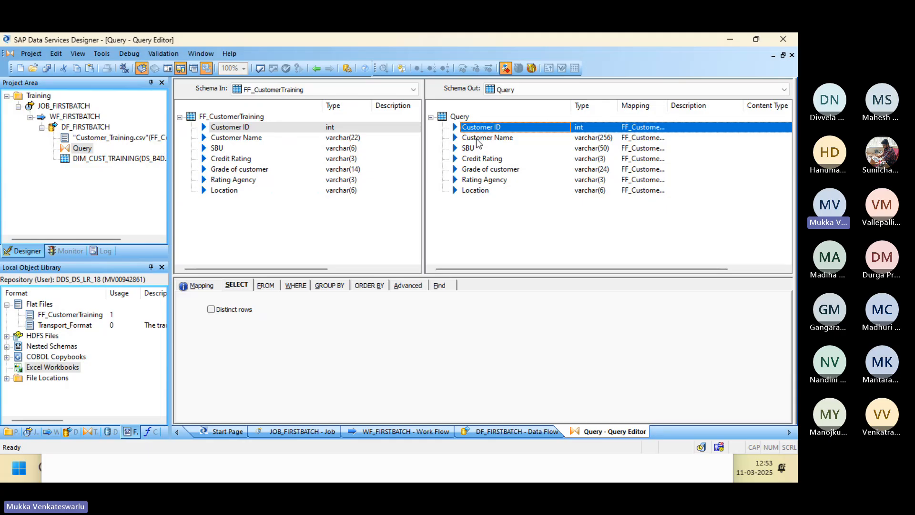
click(316, 69)
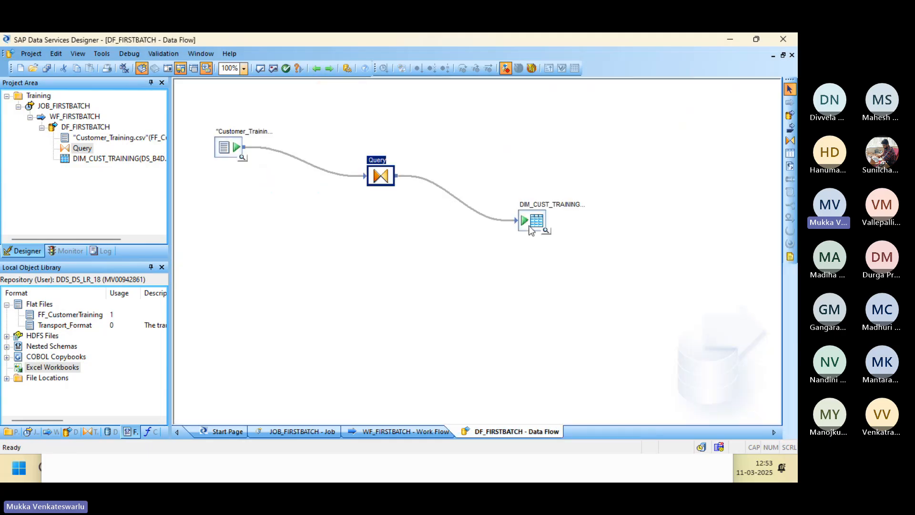
double_click(533, 222)
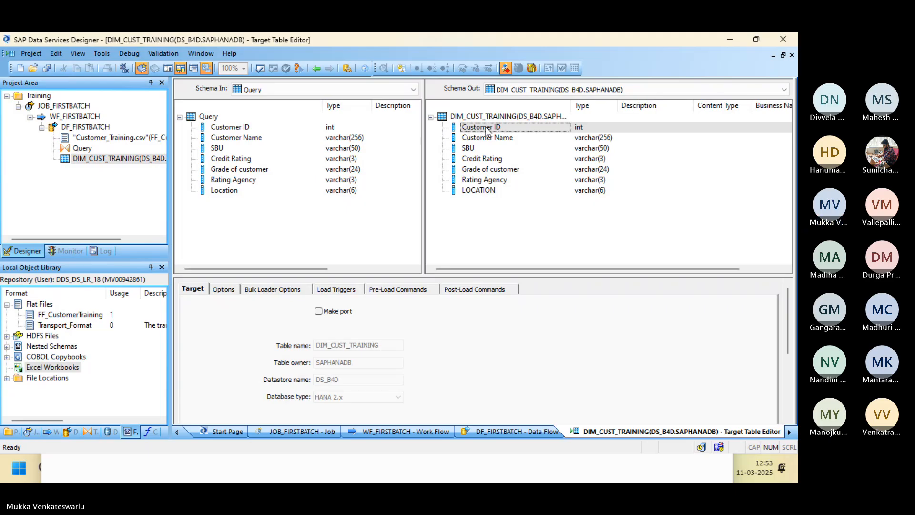
click(224, 289)
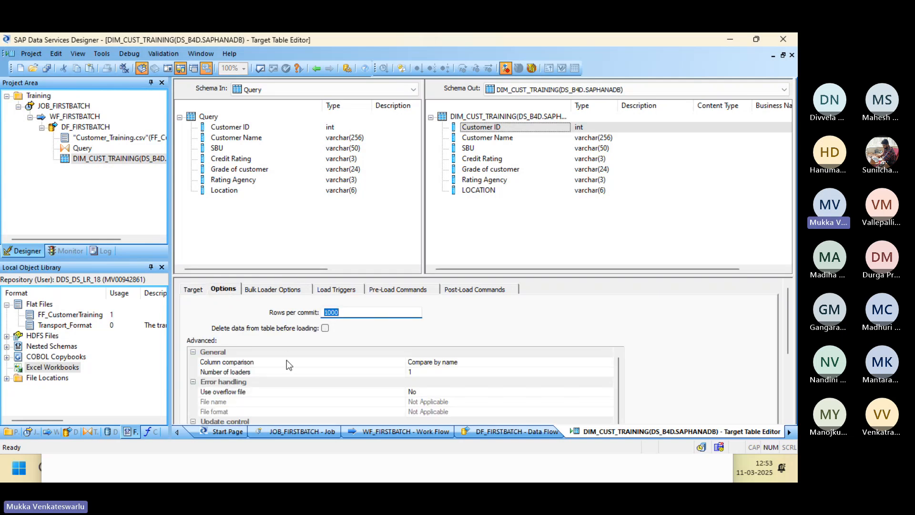
click(443, 361)
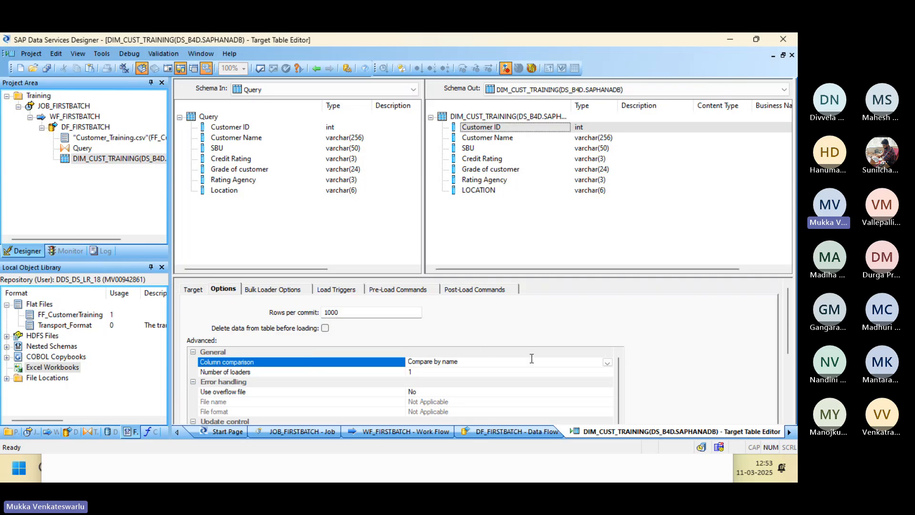
click(608, 363)
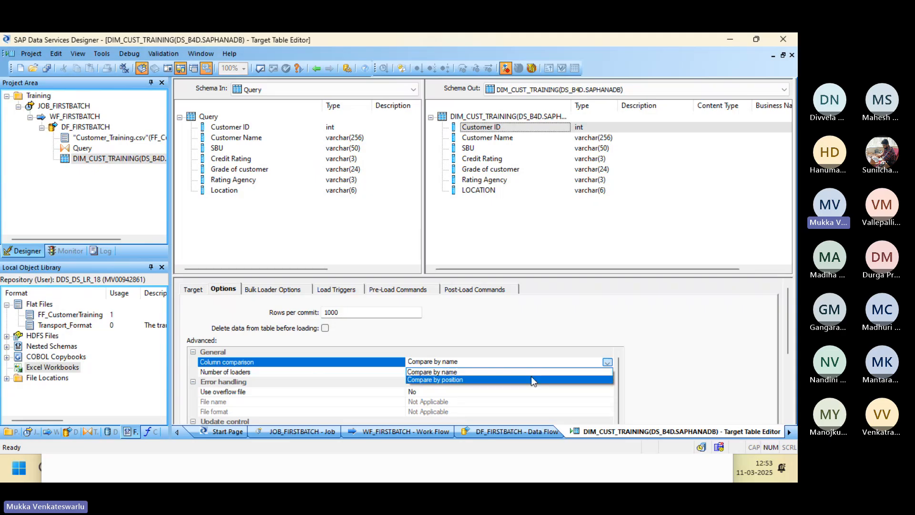
click(550, 372)
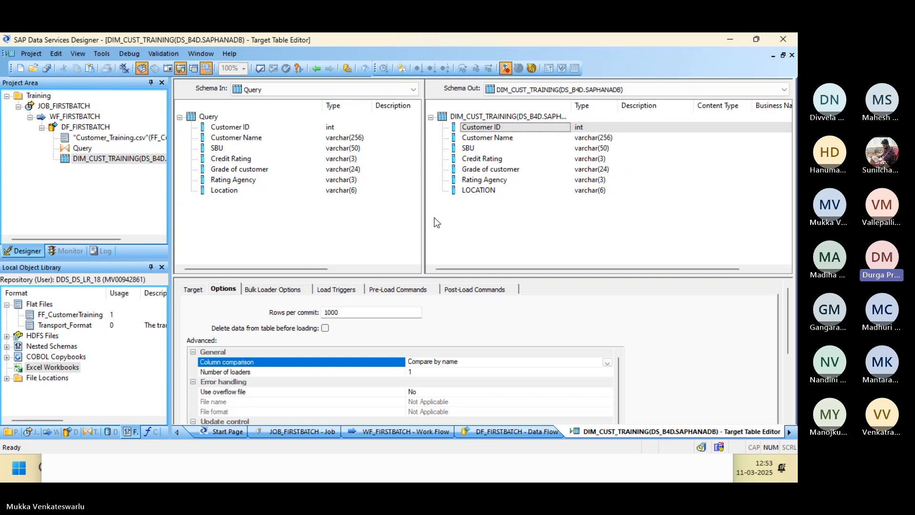
click(317, 68)
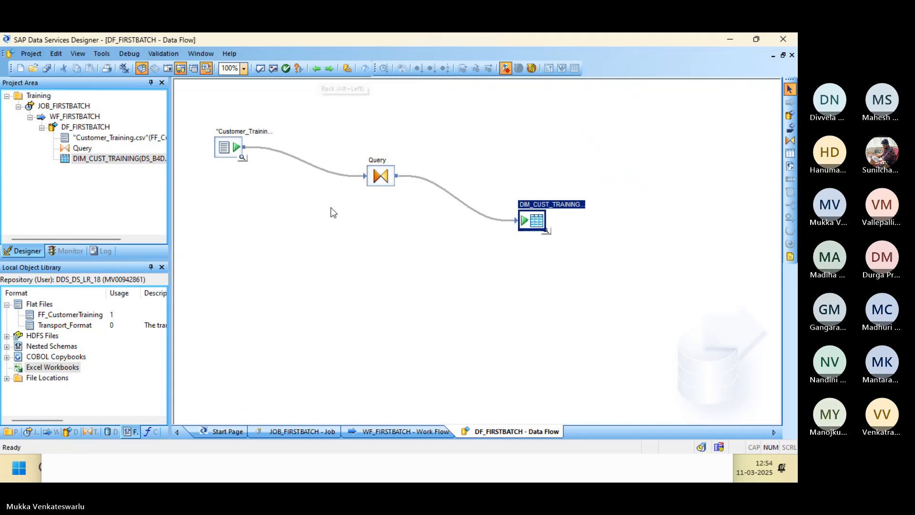
click(317, 69)
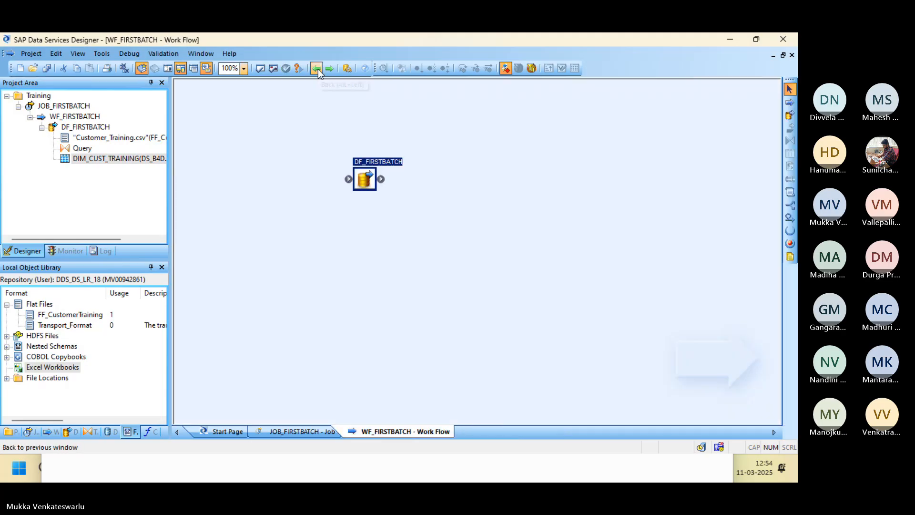
double_click(358, 176)
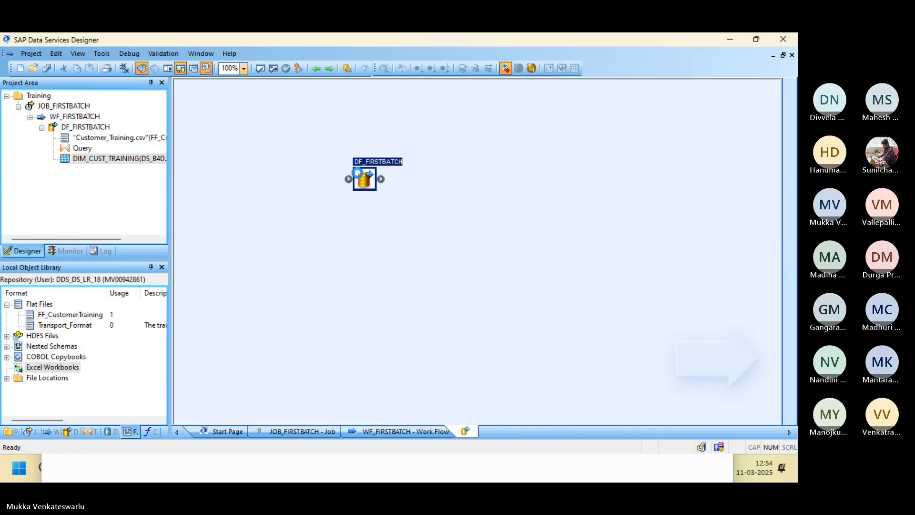